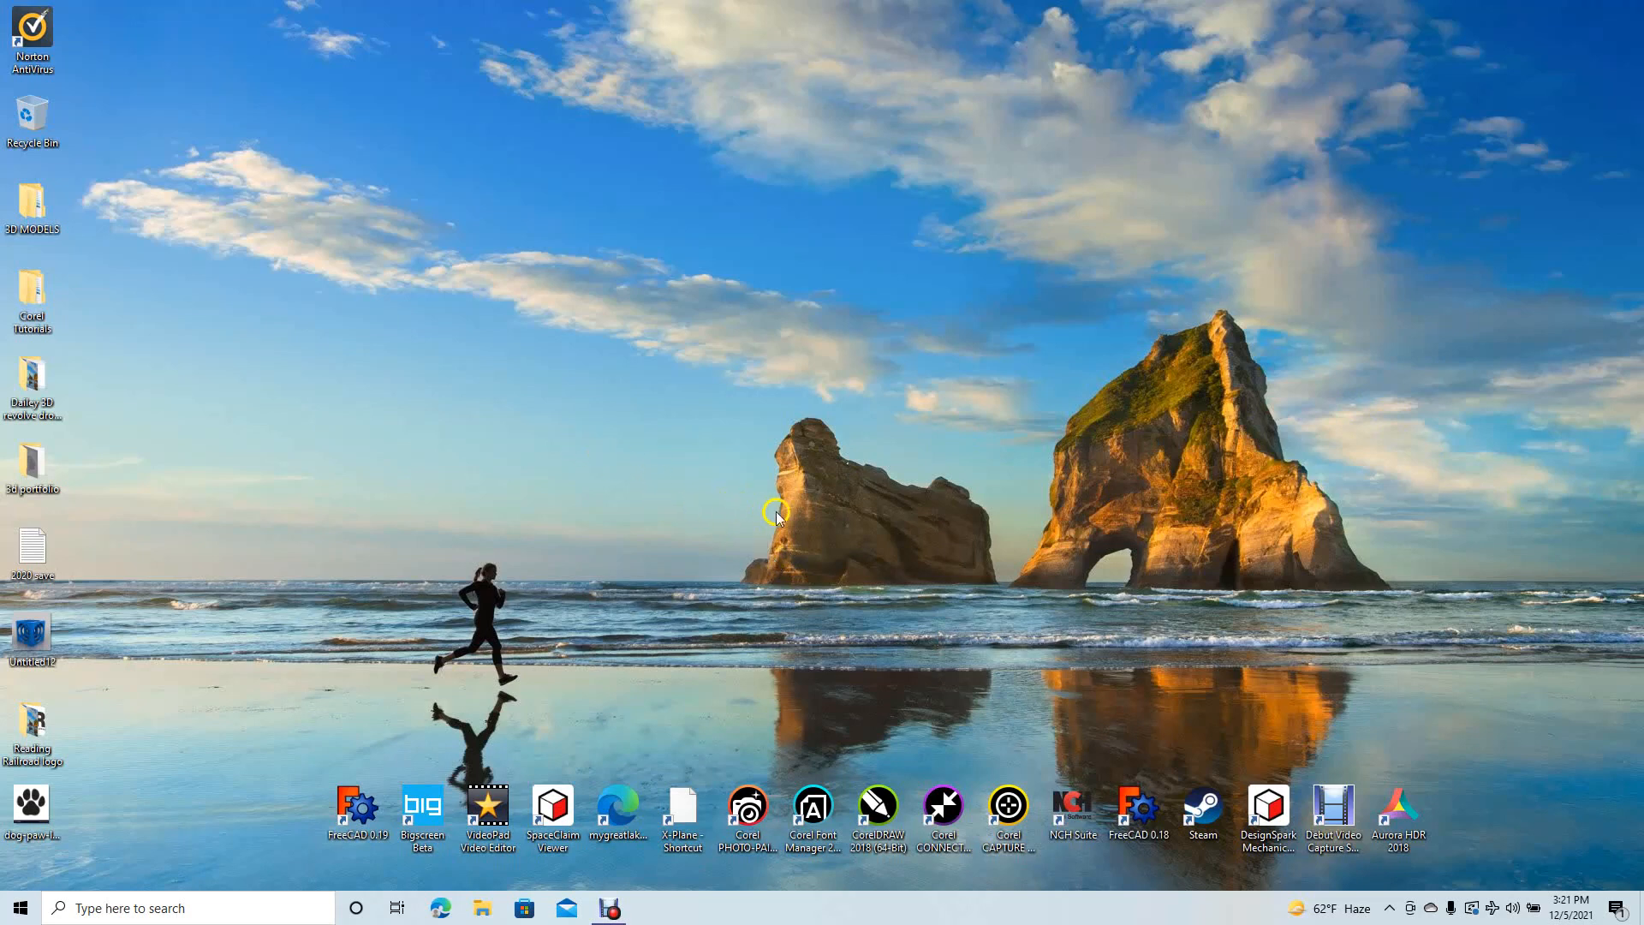
- Open CorelDRAW and create a new Letter-size document, 8.5 by 11 inches, with the default settings
double_click(879, 806)
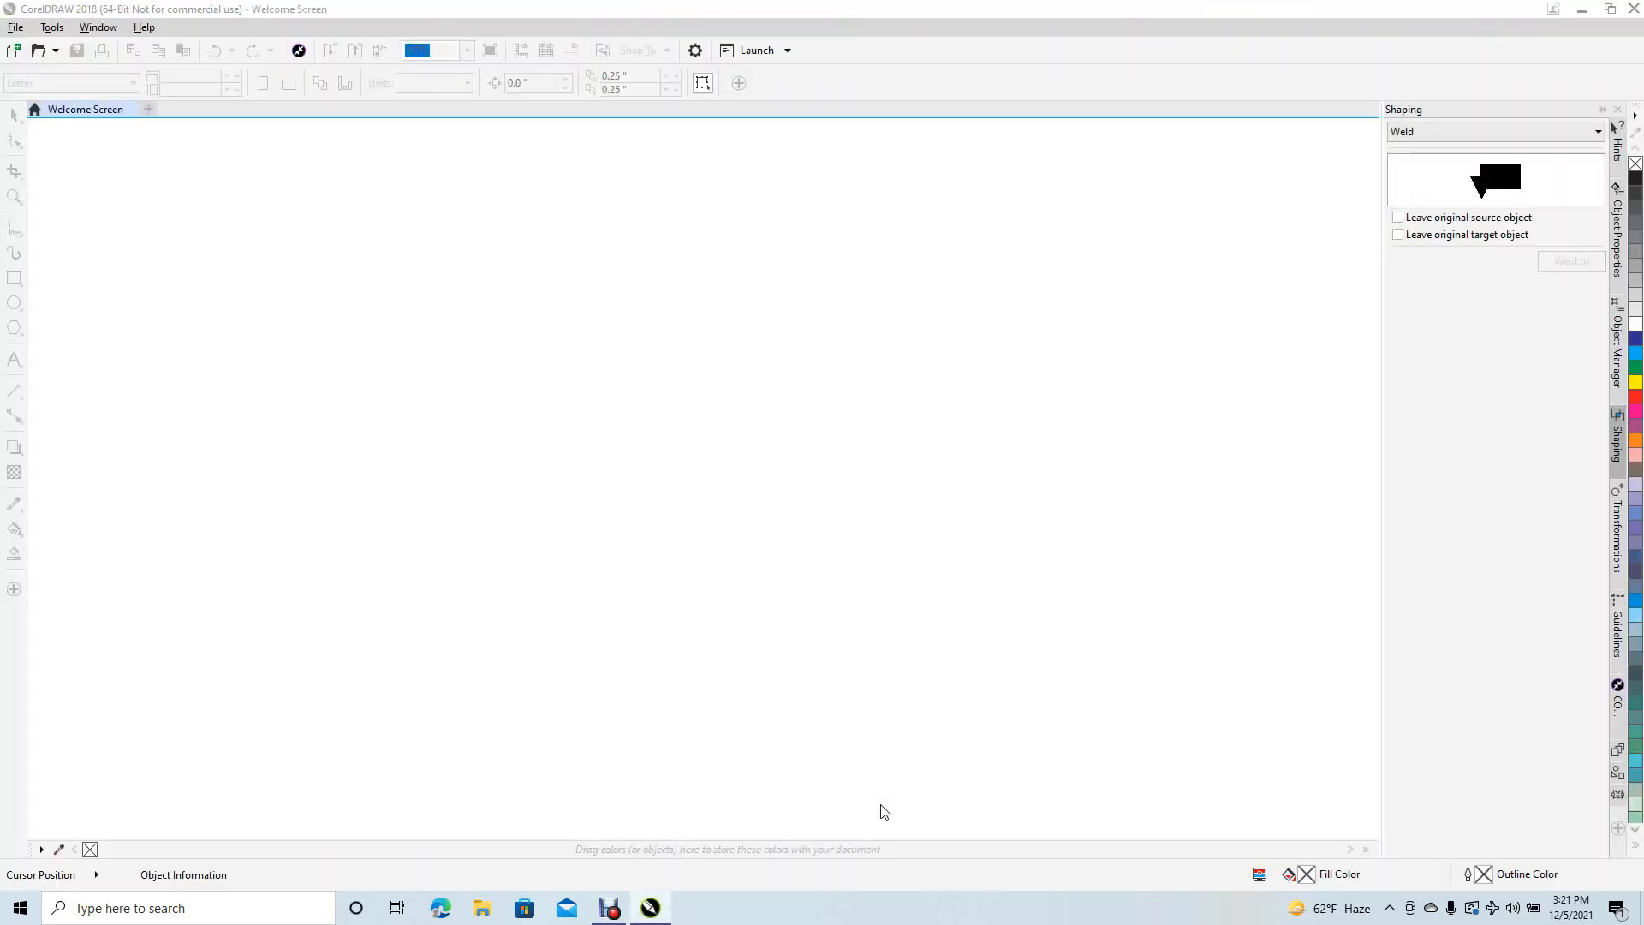
click(21, 32)
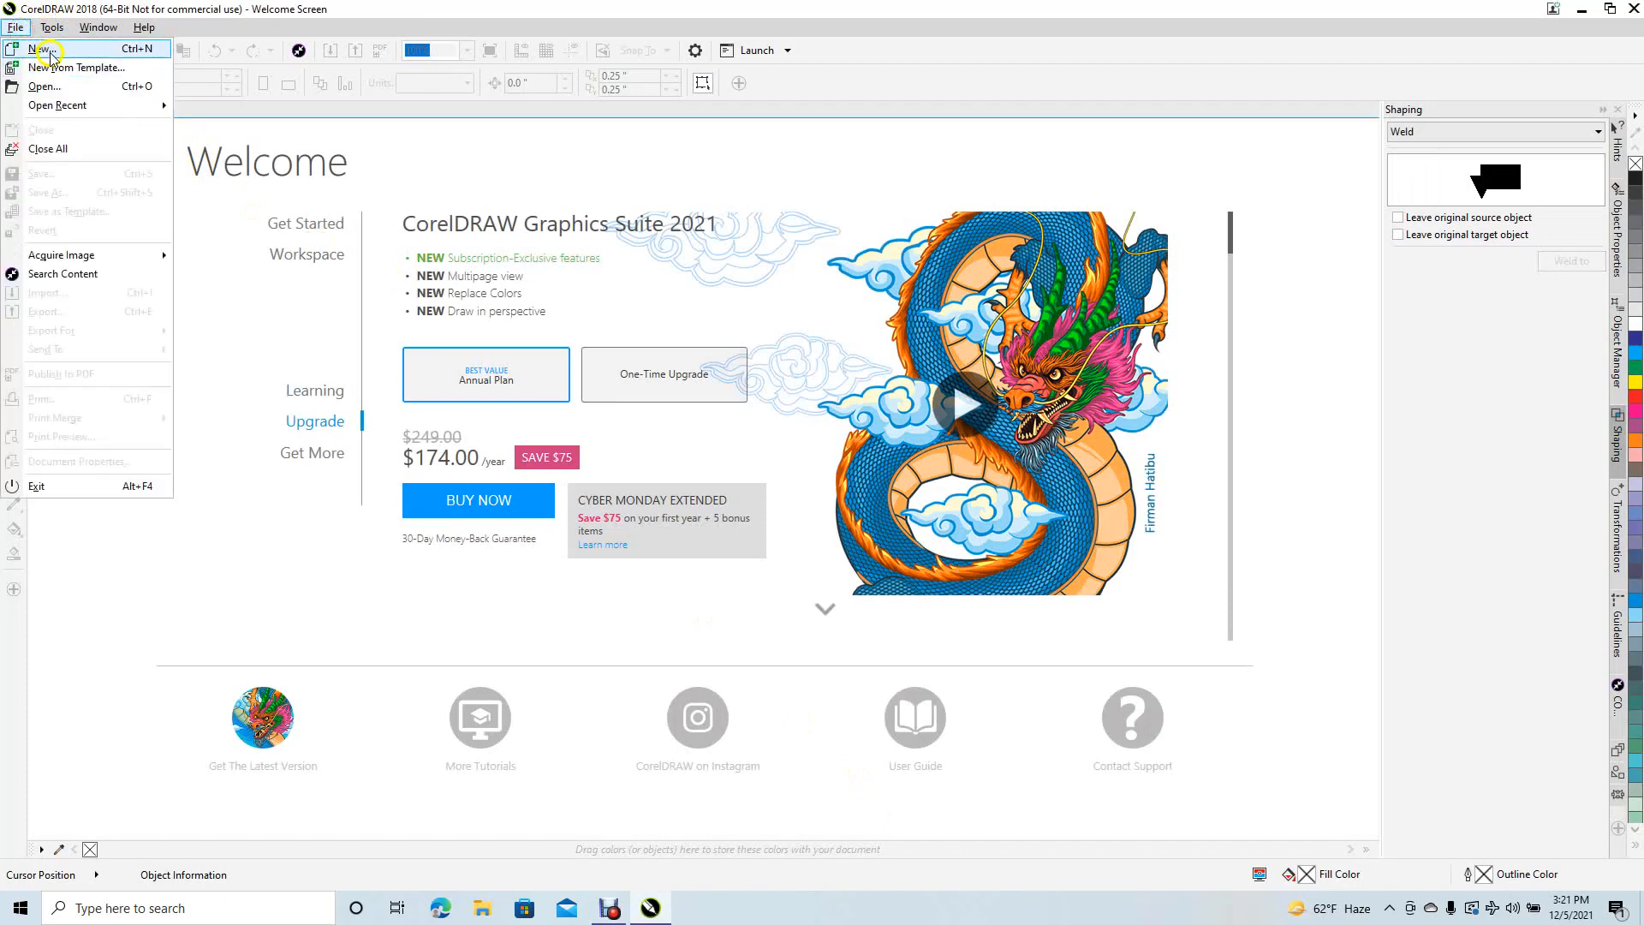
click(51, 53)
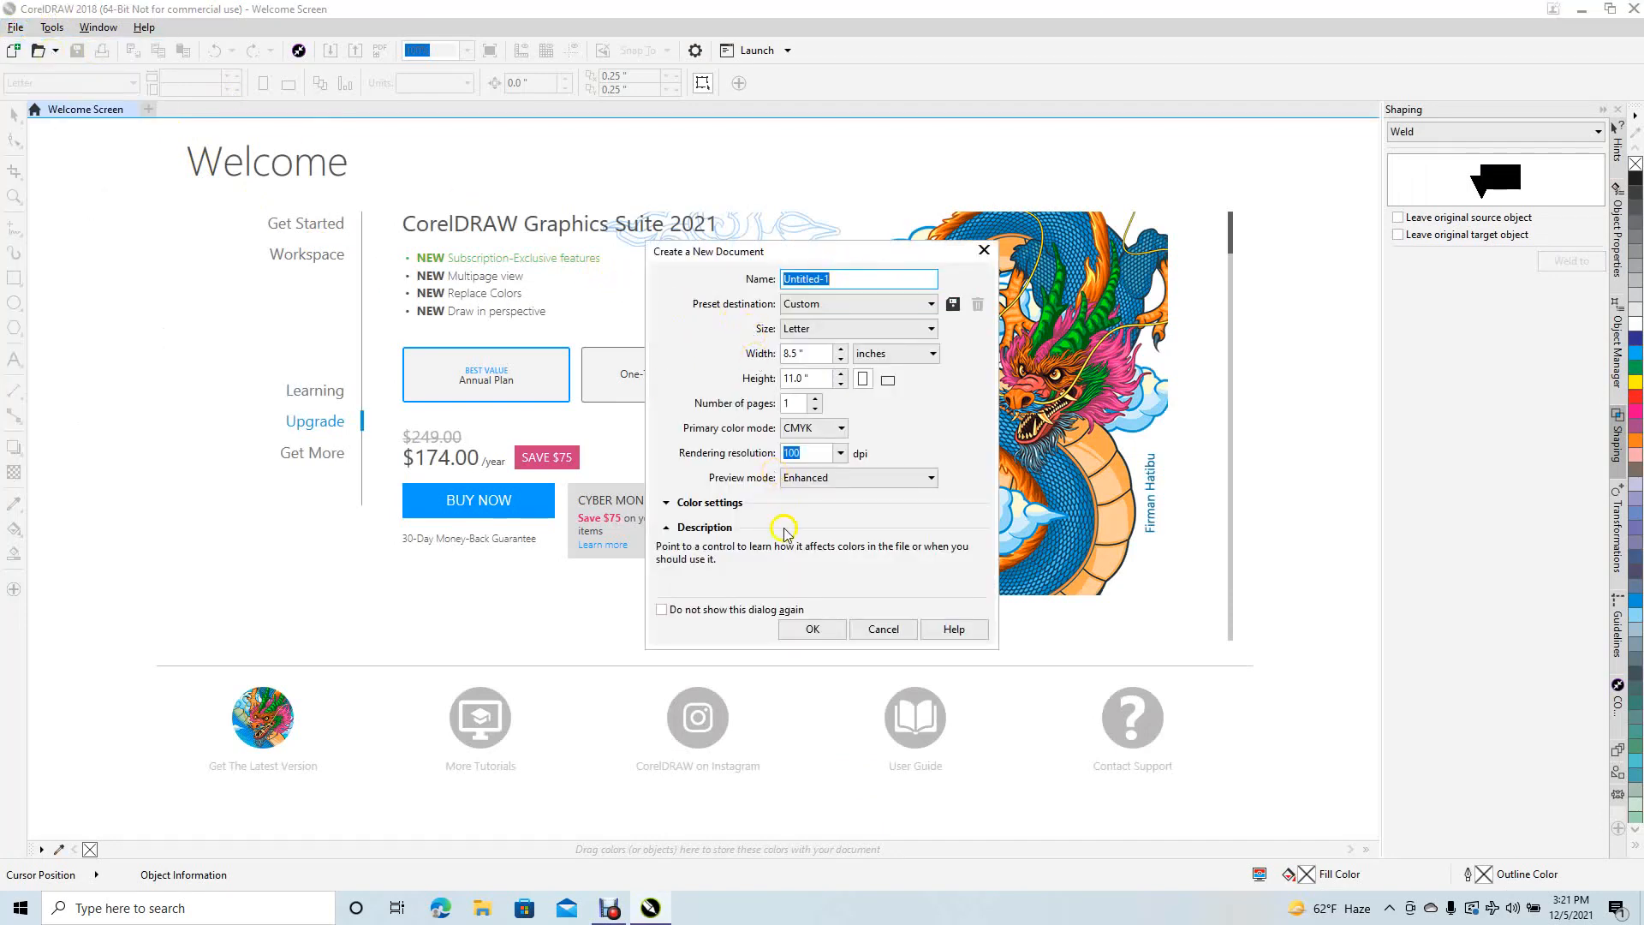
click(813, 629)
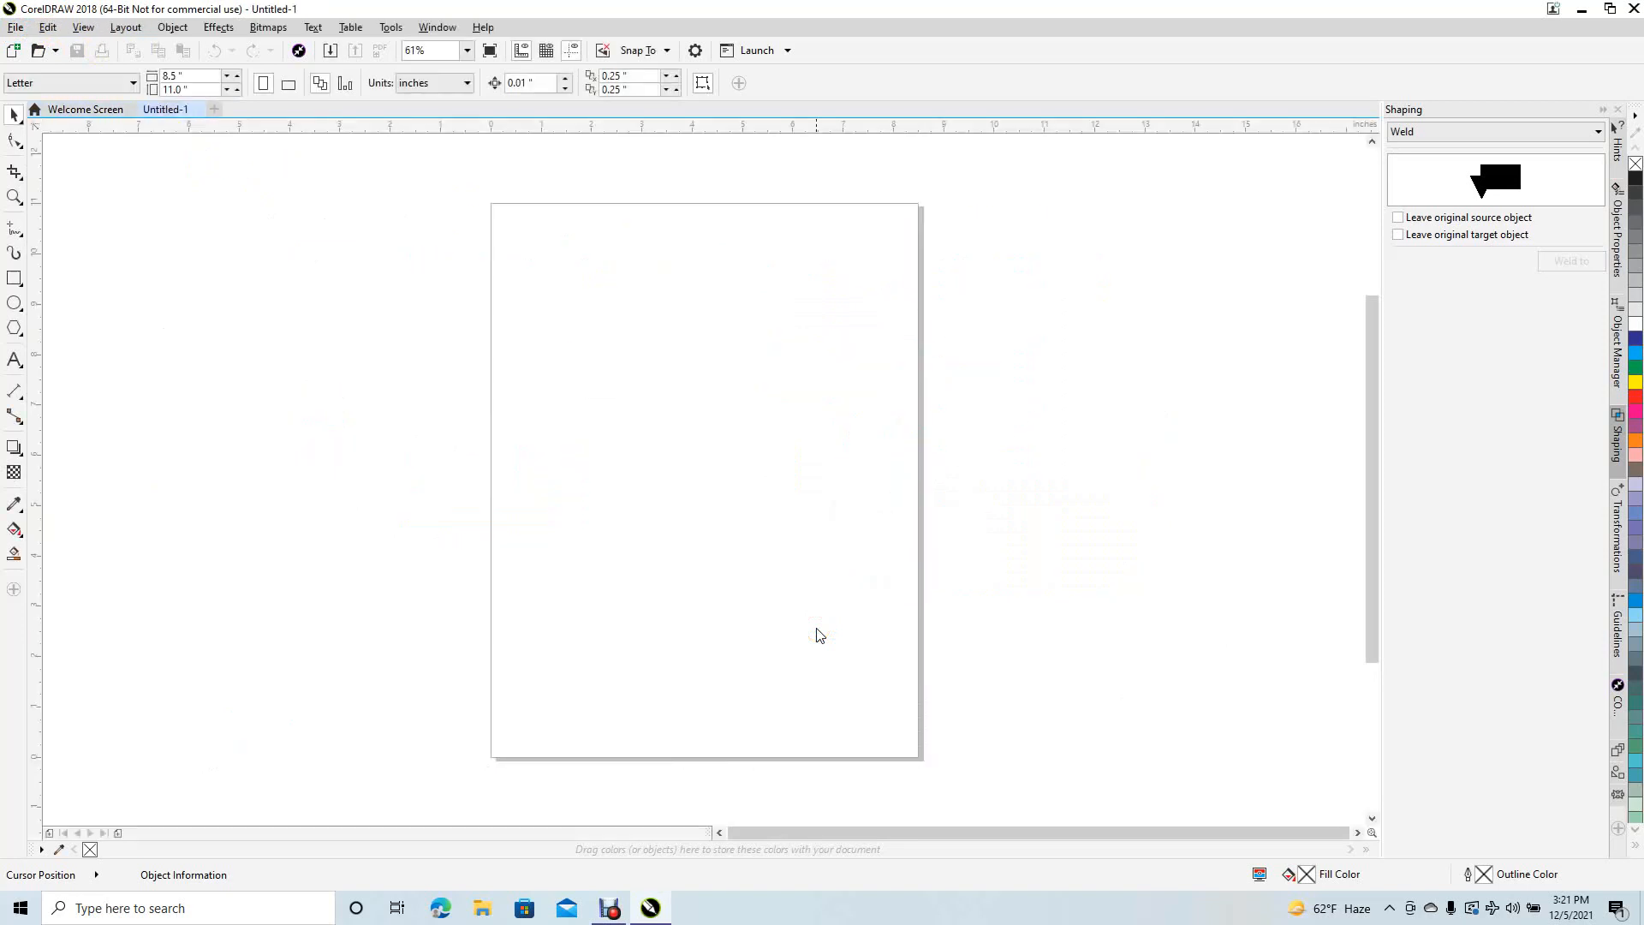
- Import dog-paw-logo-1 from the Desktop and scale it to about 2.7 by 2.9 inches near the middle of the page
click(16, 29)
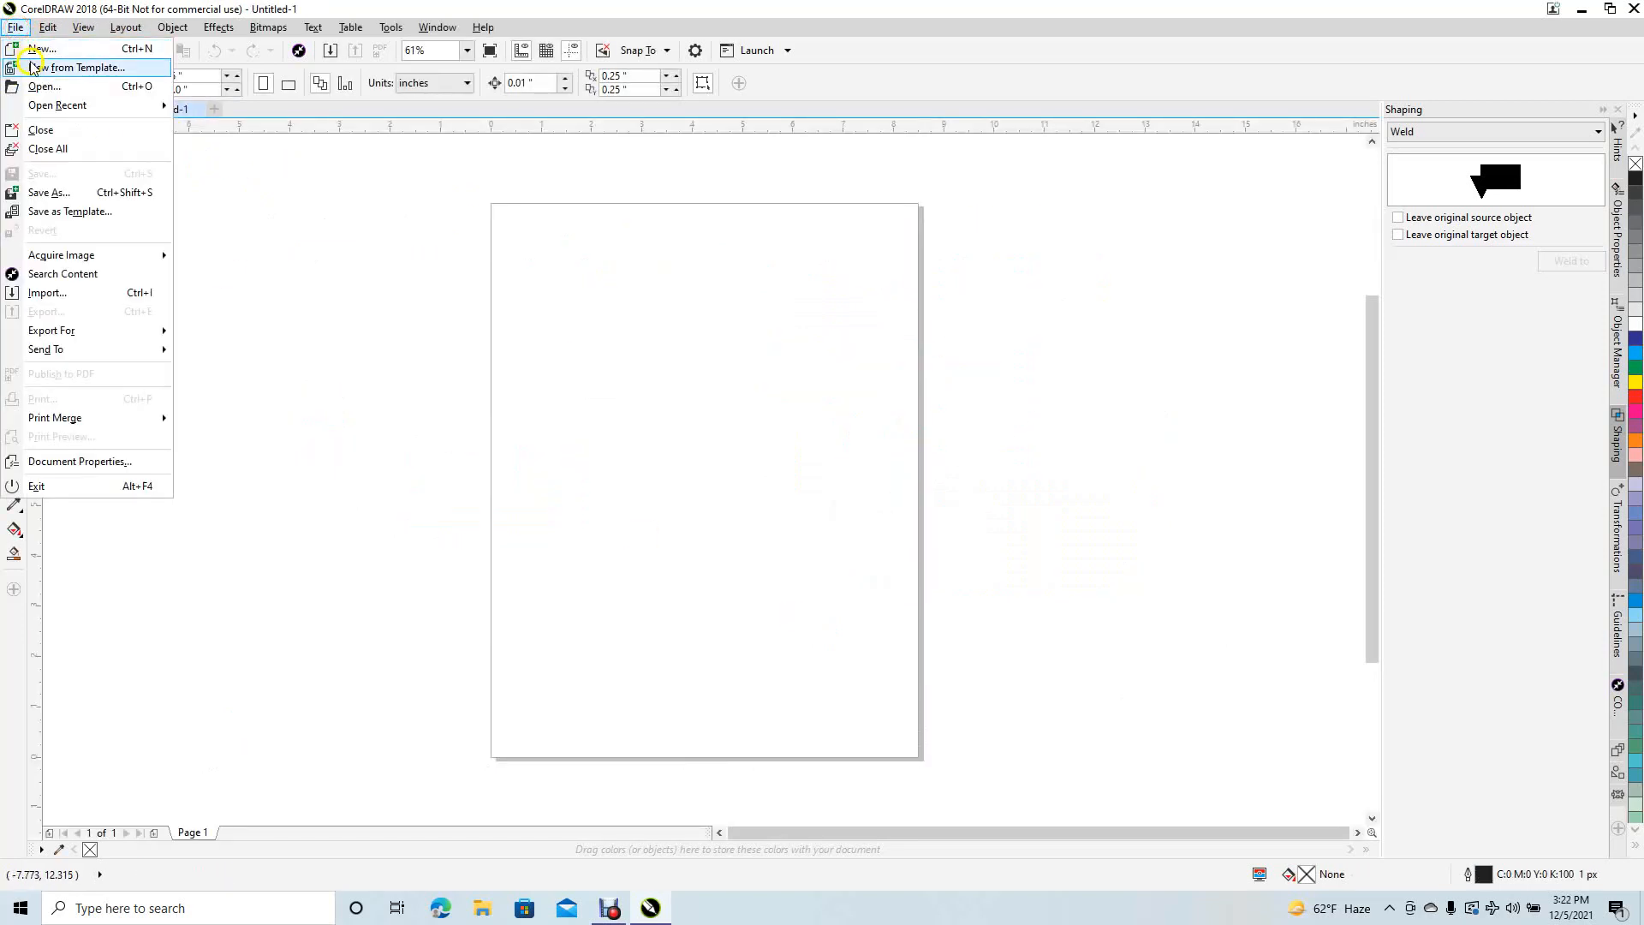
click(58, 292)
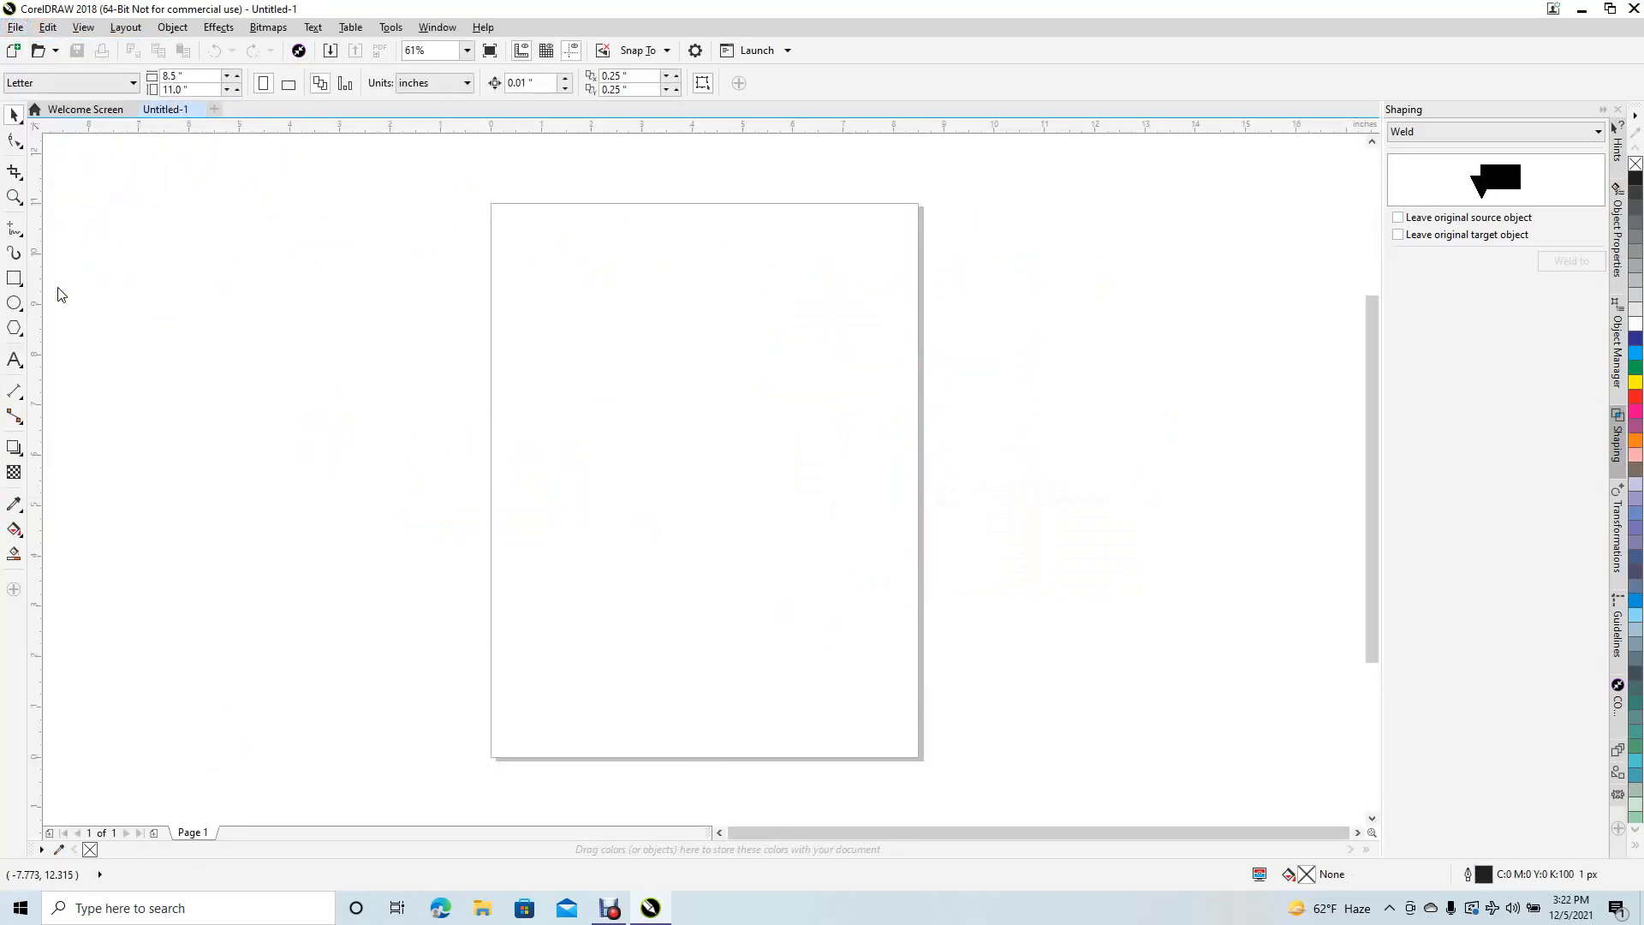
click(292, 250)
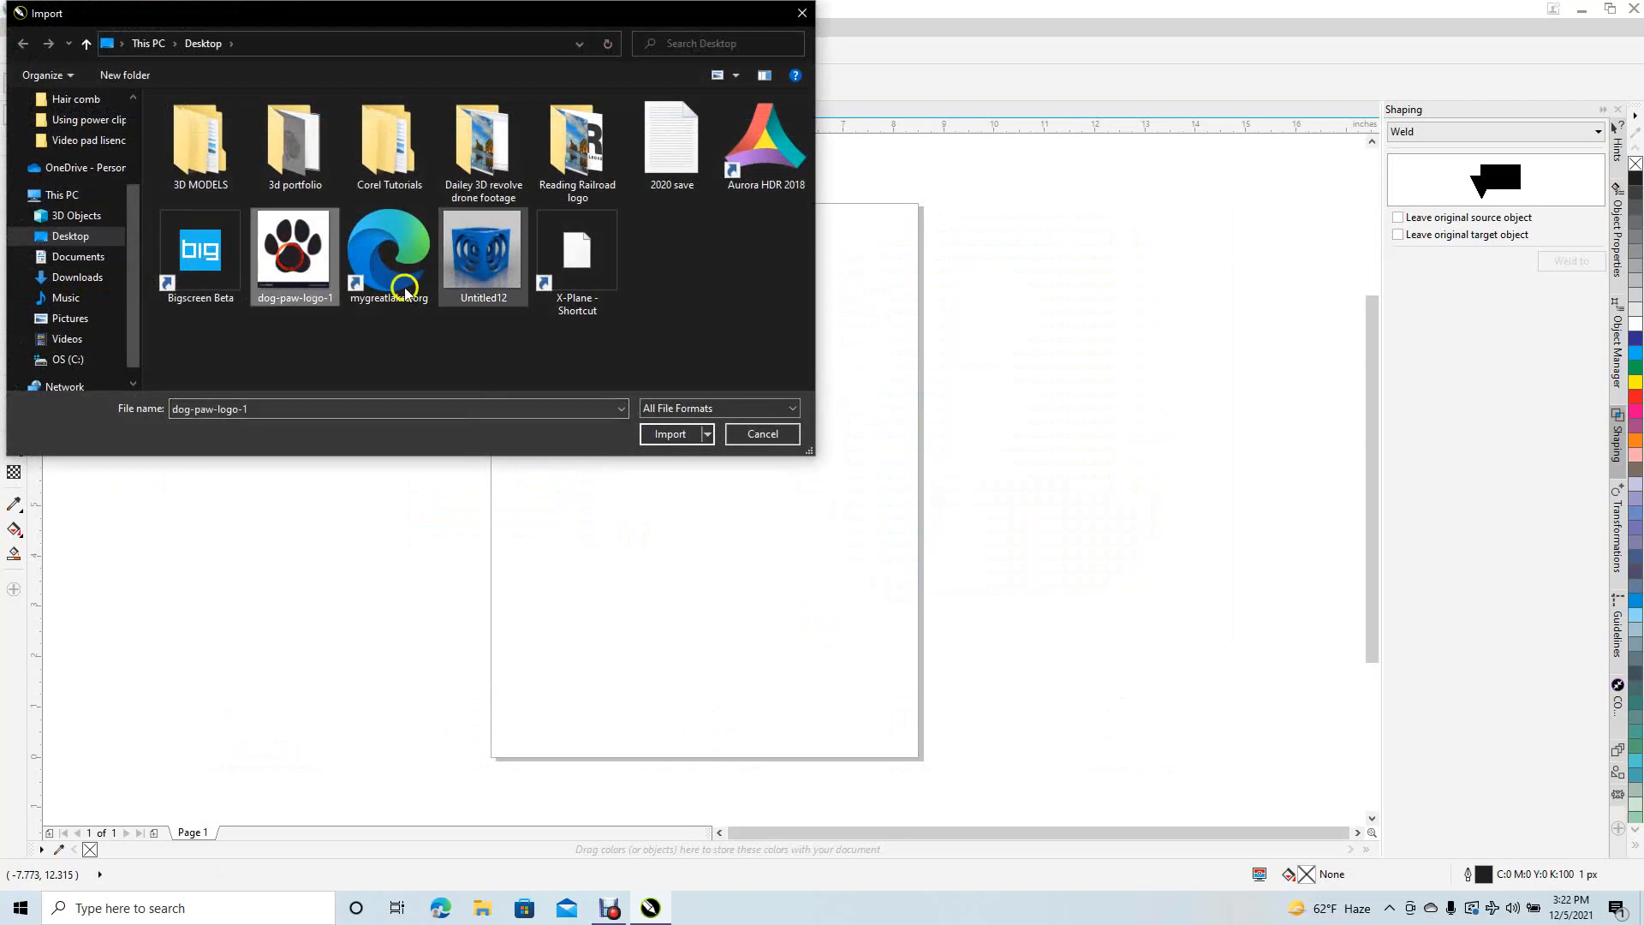
click(670, 434)
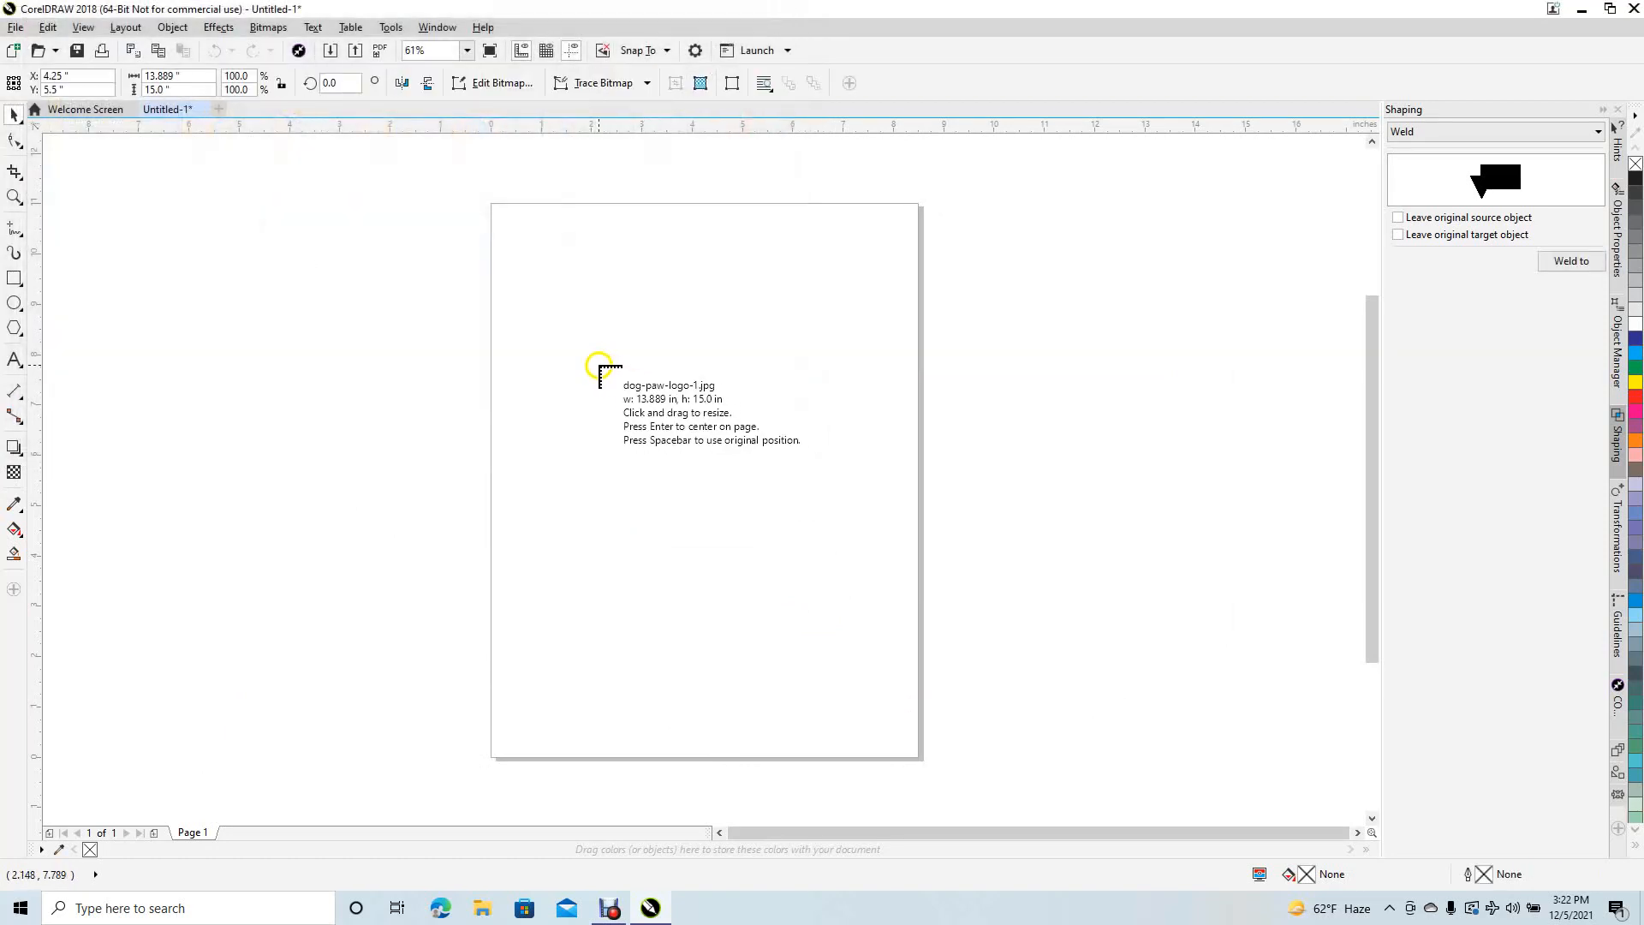
click(595, 361)
drag(594, 361, 873, 624)
drag(925, 720, 676, 419)
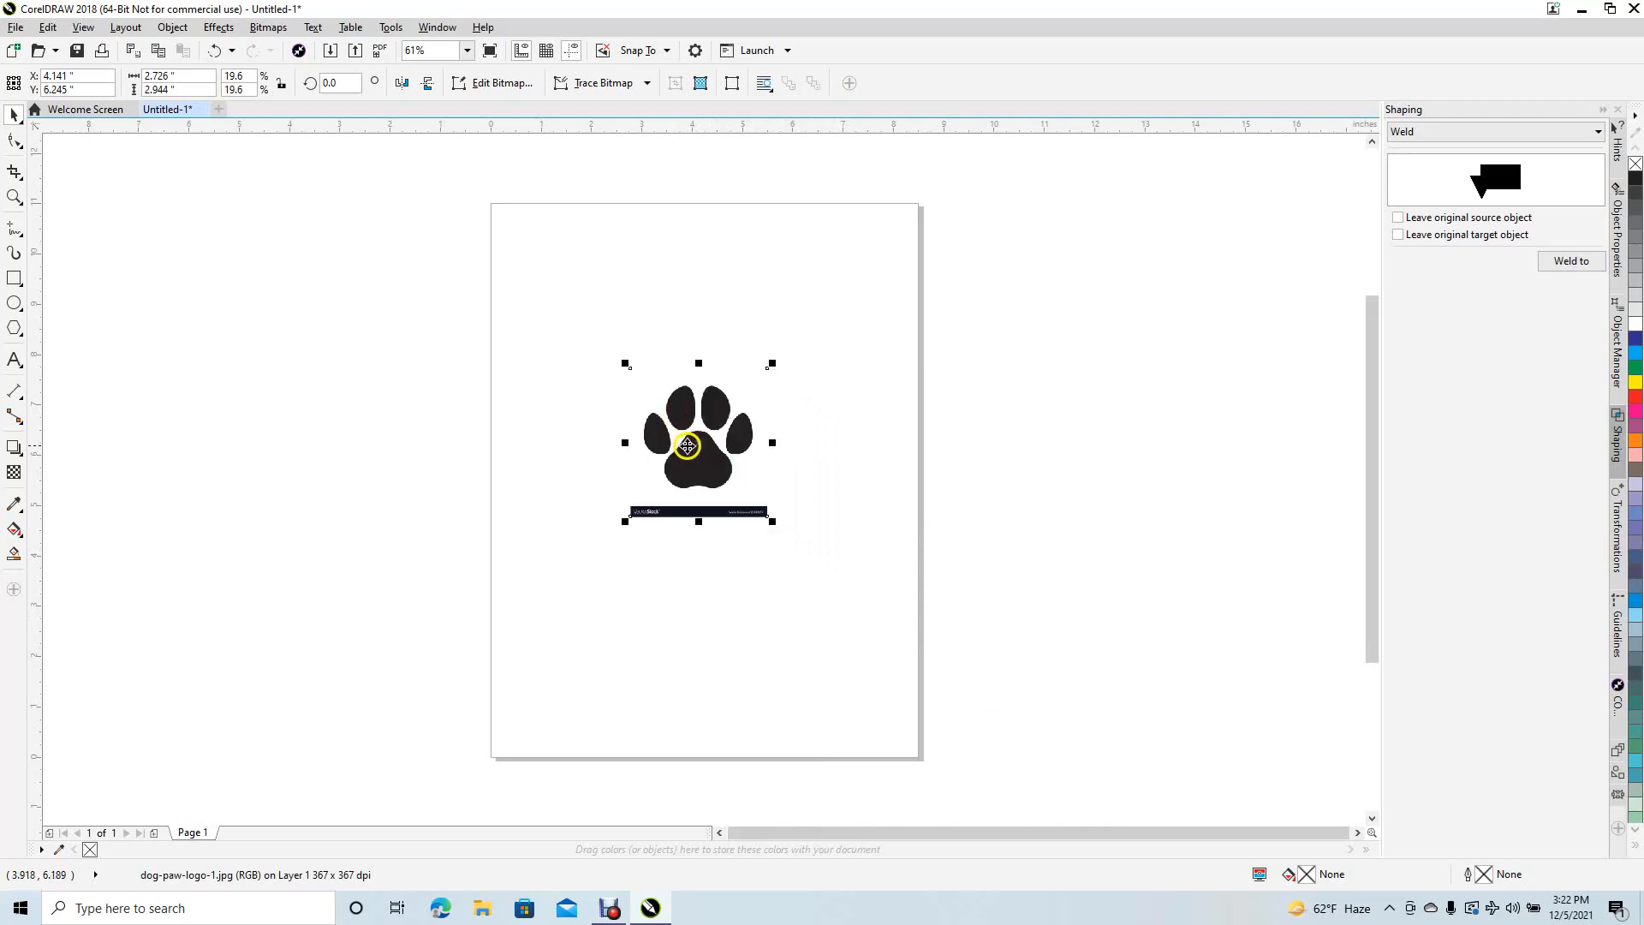
- Outline-trace the paw bitmap as a Detailed logo and move the traced result to the right of the original
right_click(686, 445)
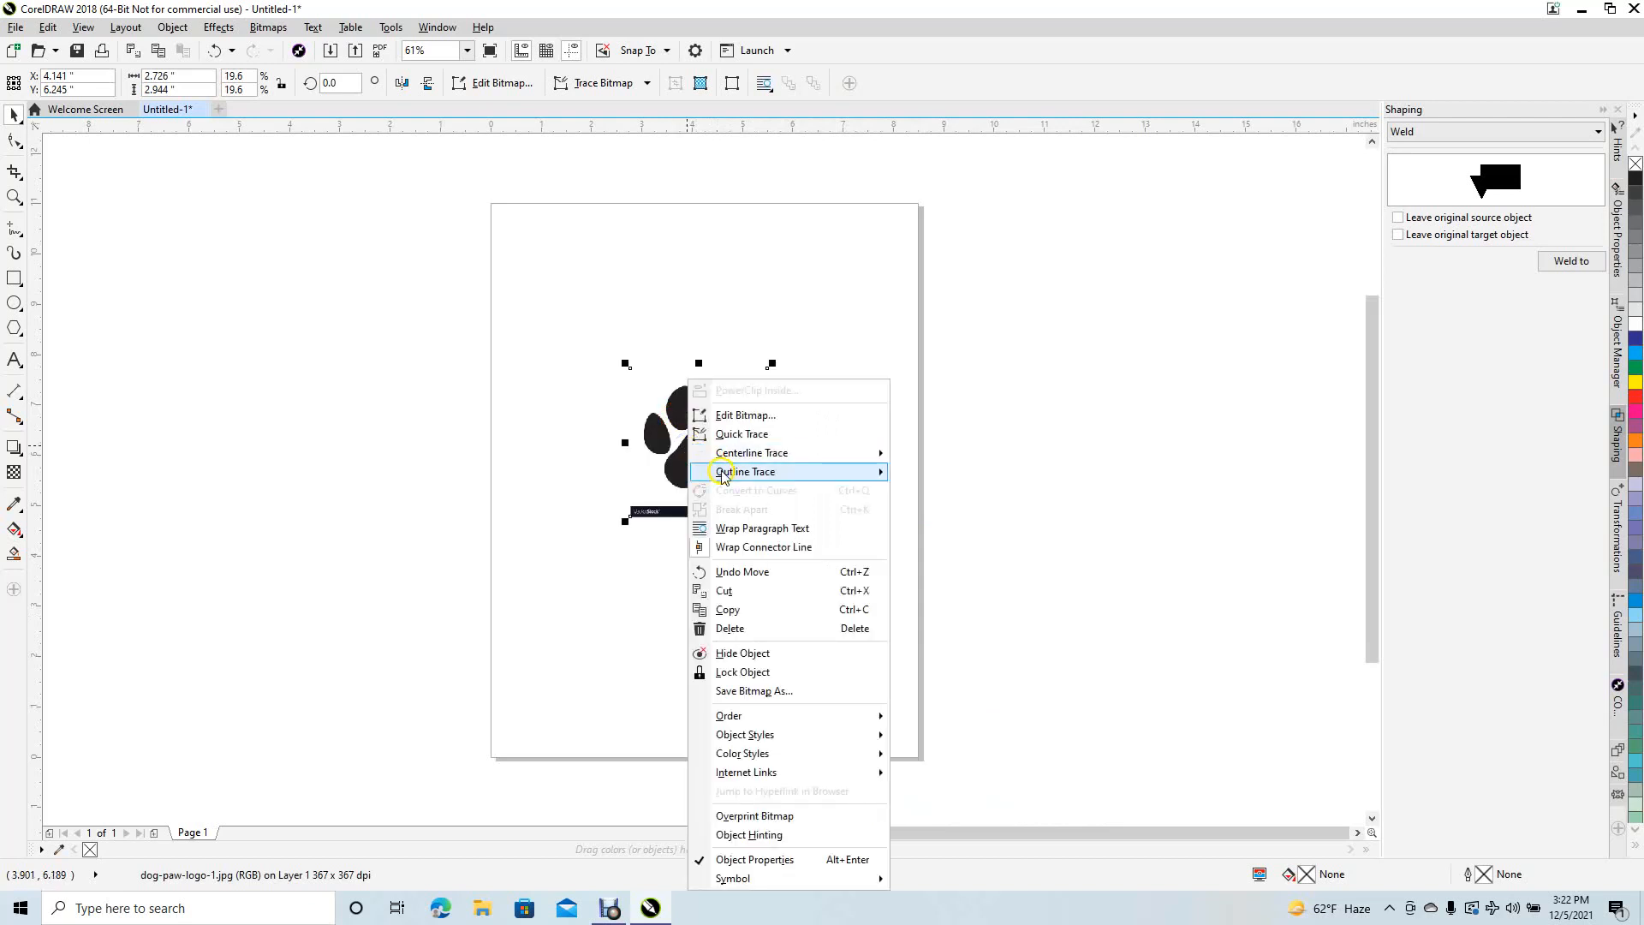
mouse_move(736, 471)
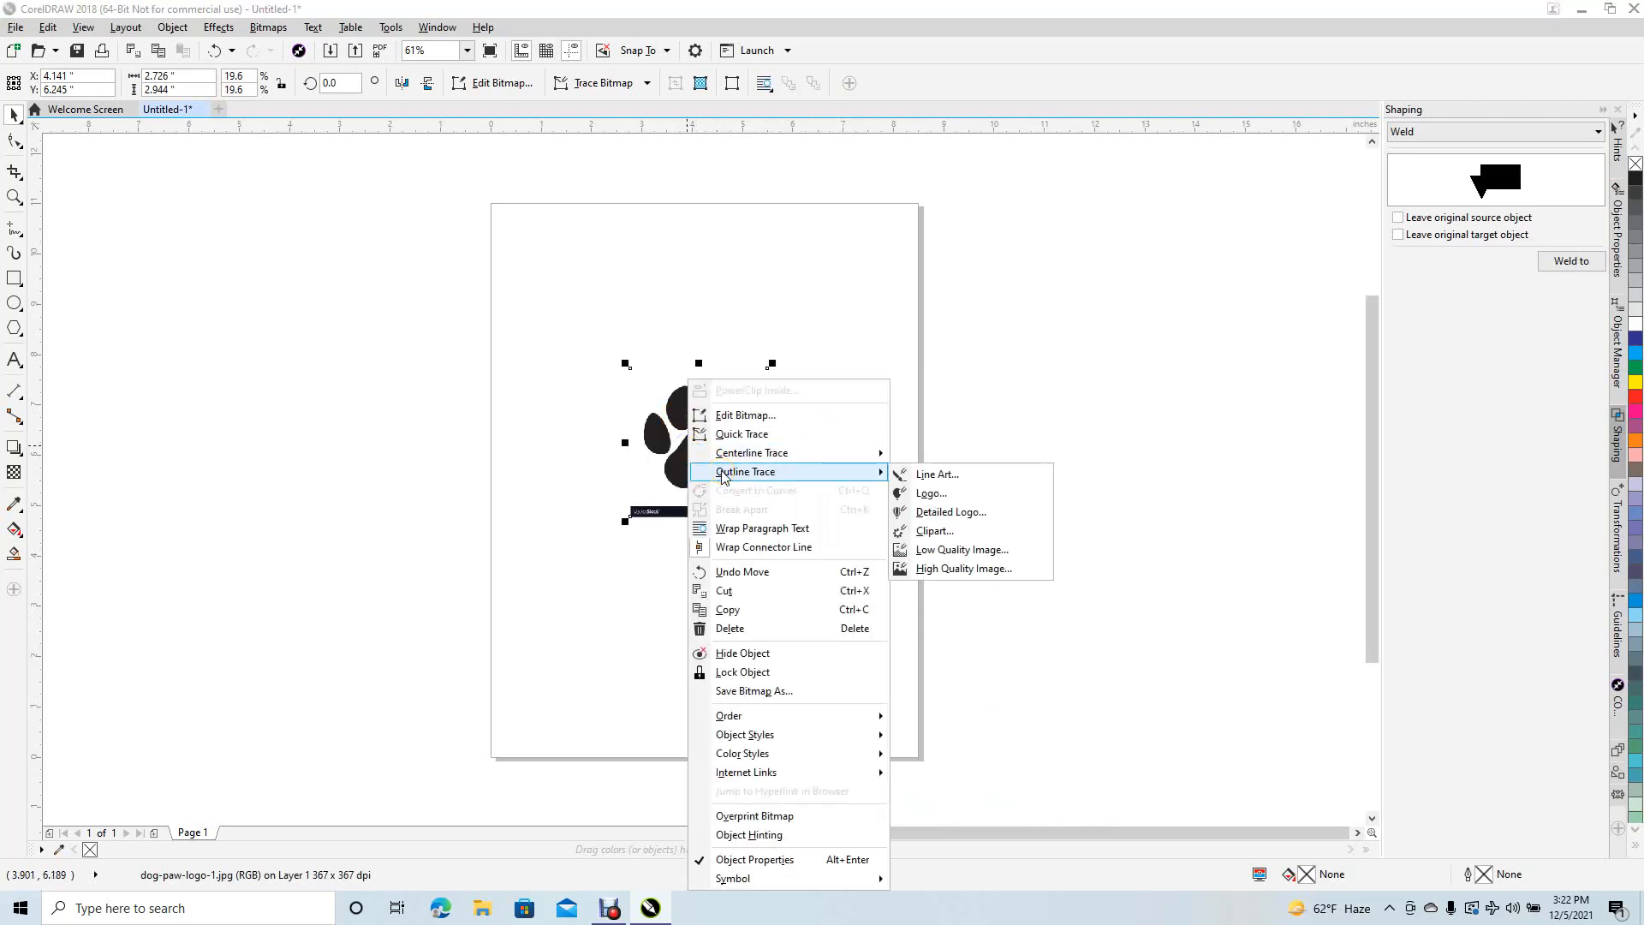
click(977, 513)
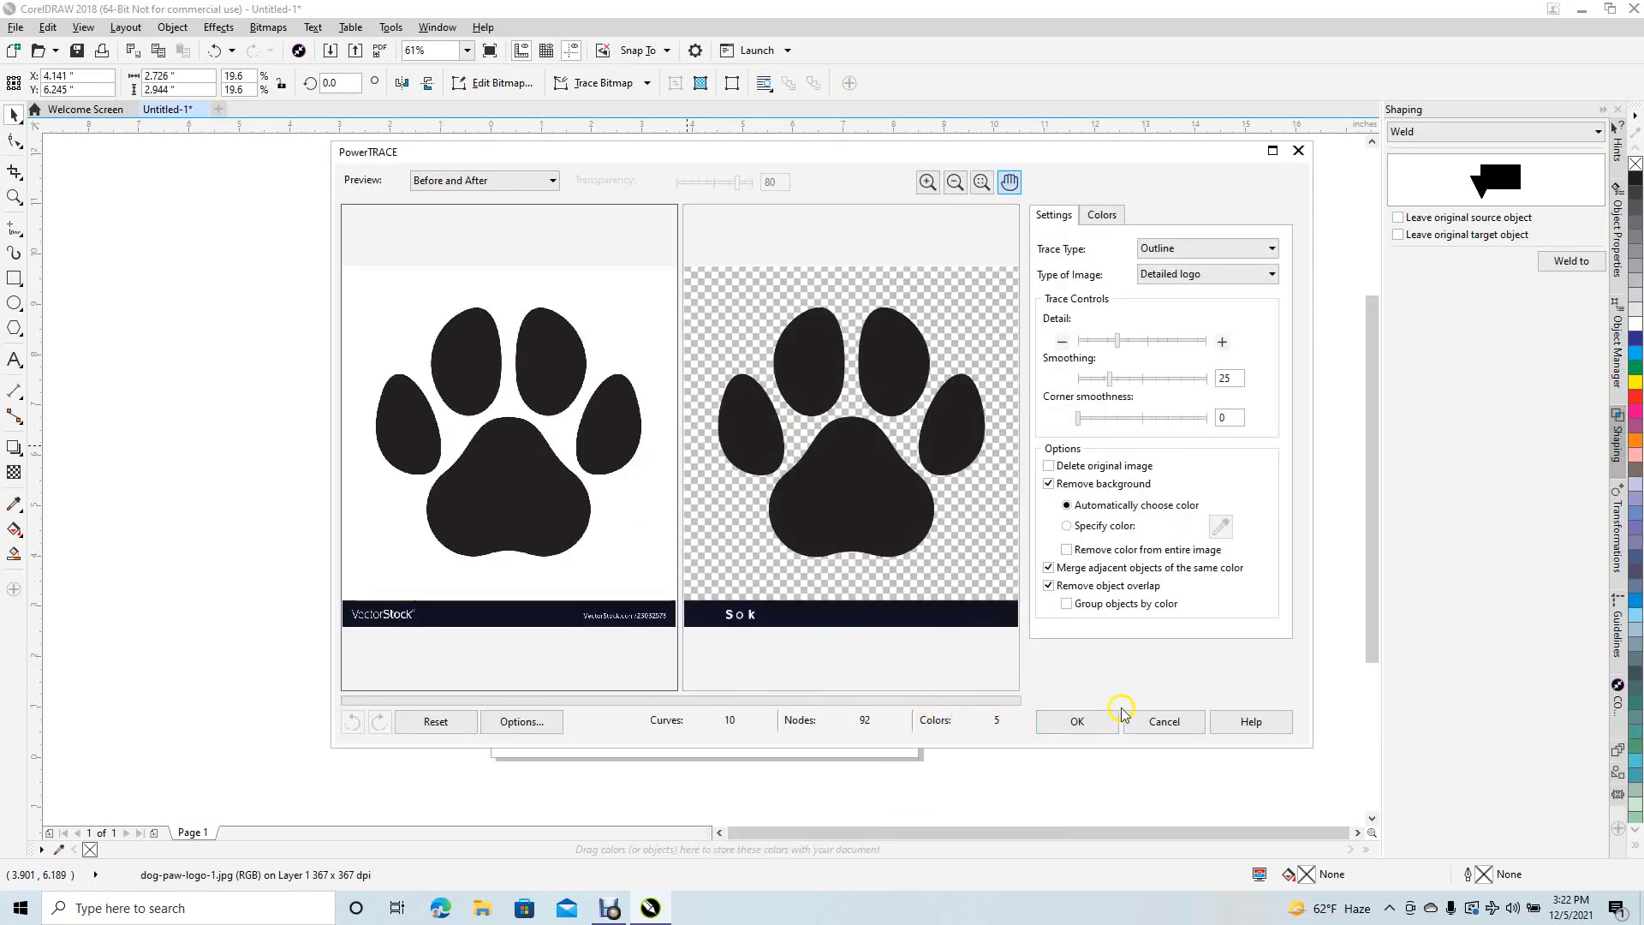
click(1077, 721)
drag(699, 464, 891, 460)
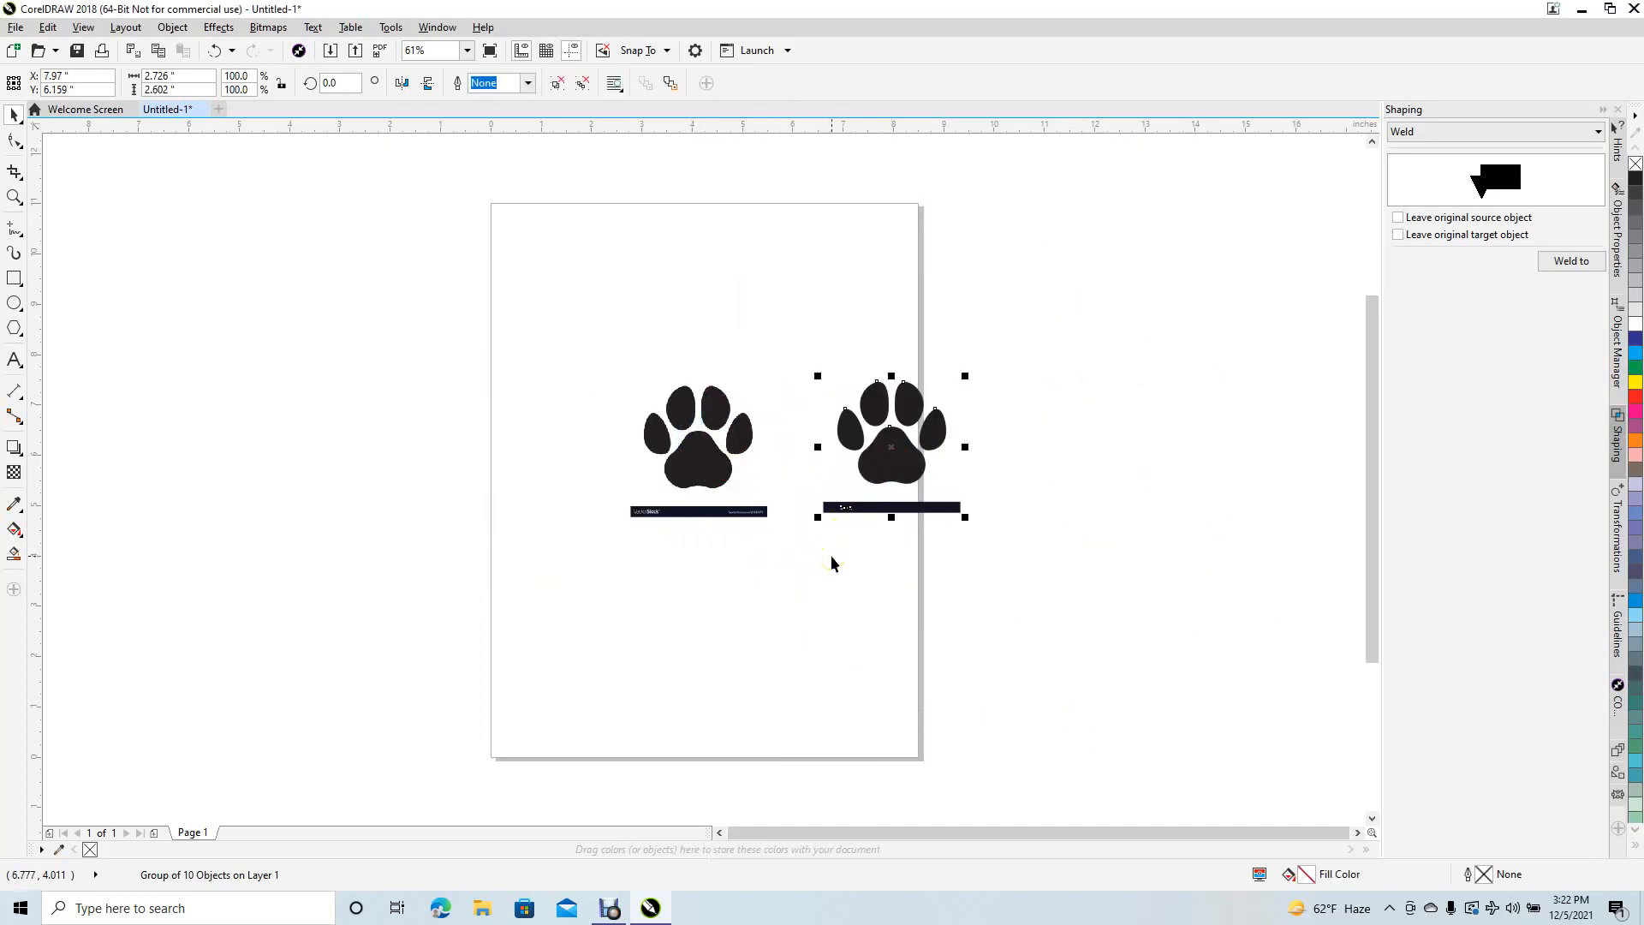
- Delete the dark banner pieces beneath the ungrouped traced paw, along with the original paw bitmap
click(1074, 556)
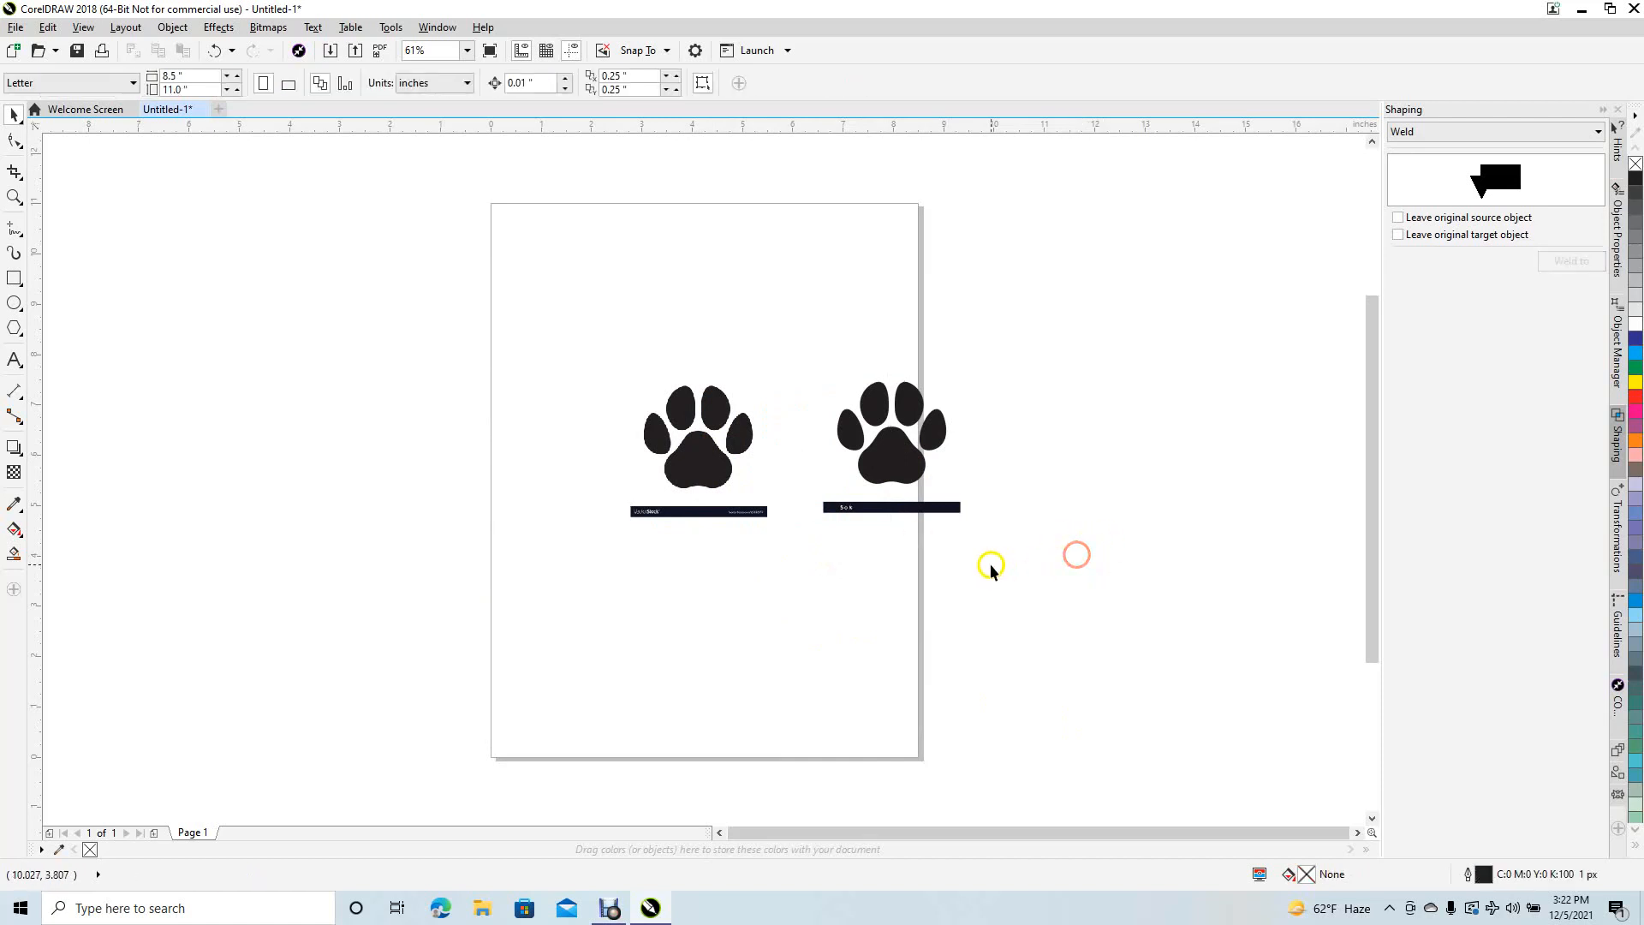
drag(801, 490, 1000, 543)
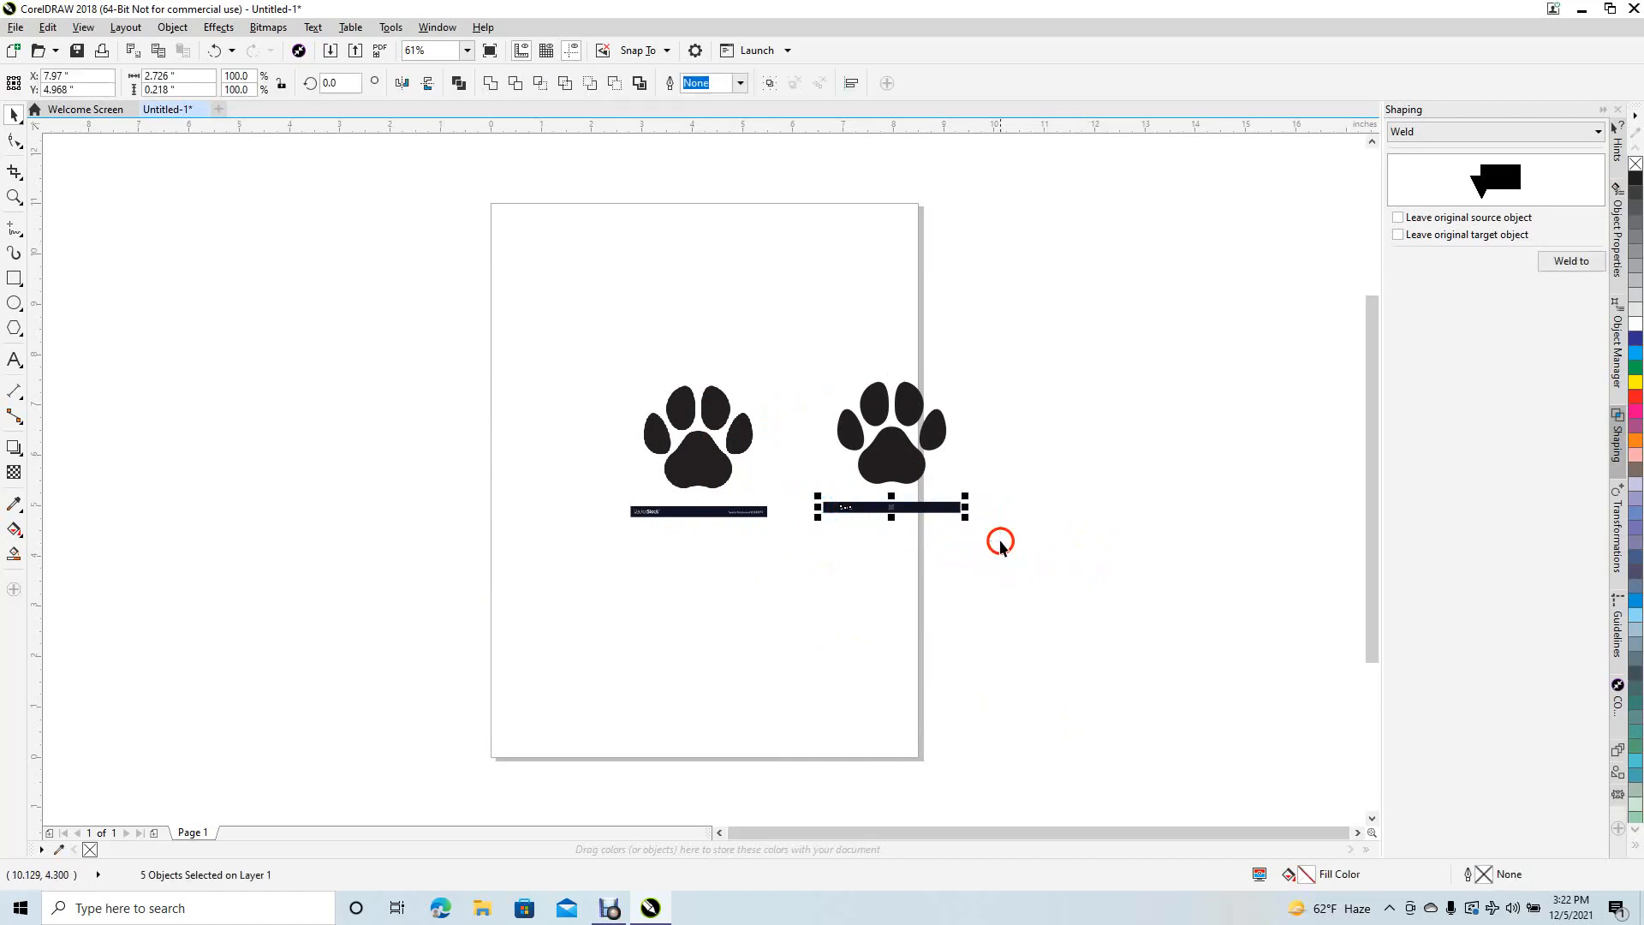
key(Delete)
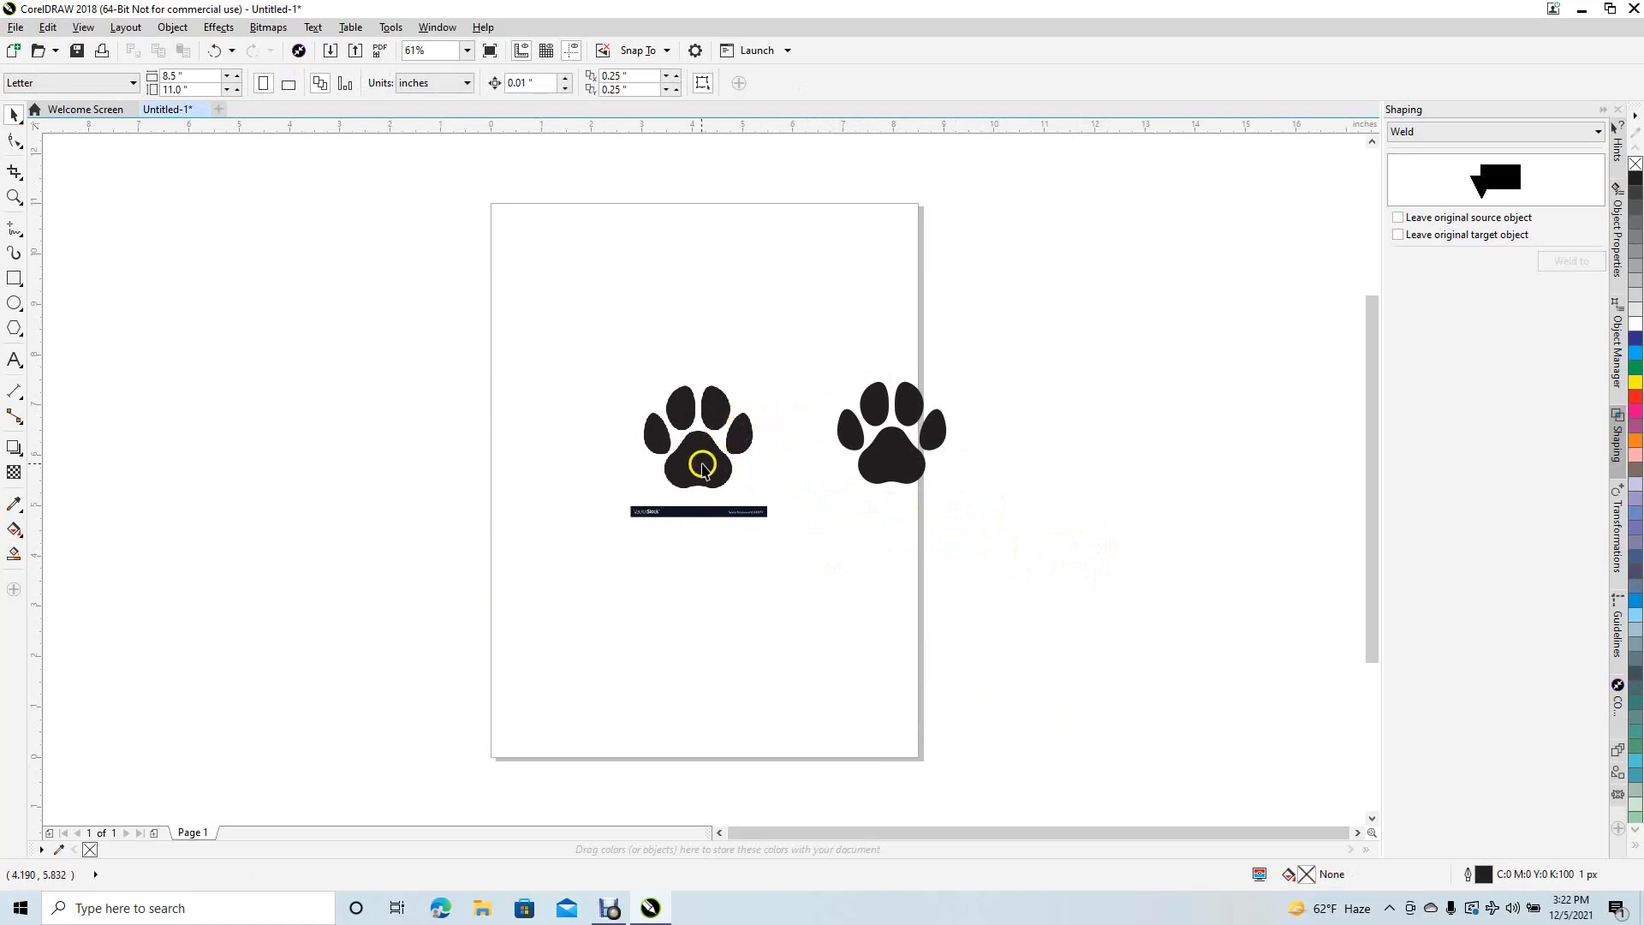
click(705, 462)
key(Delete)
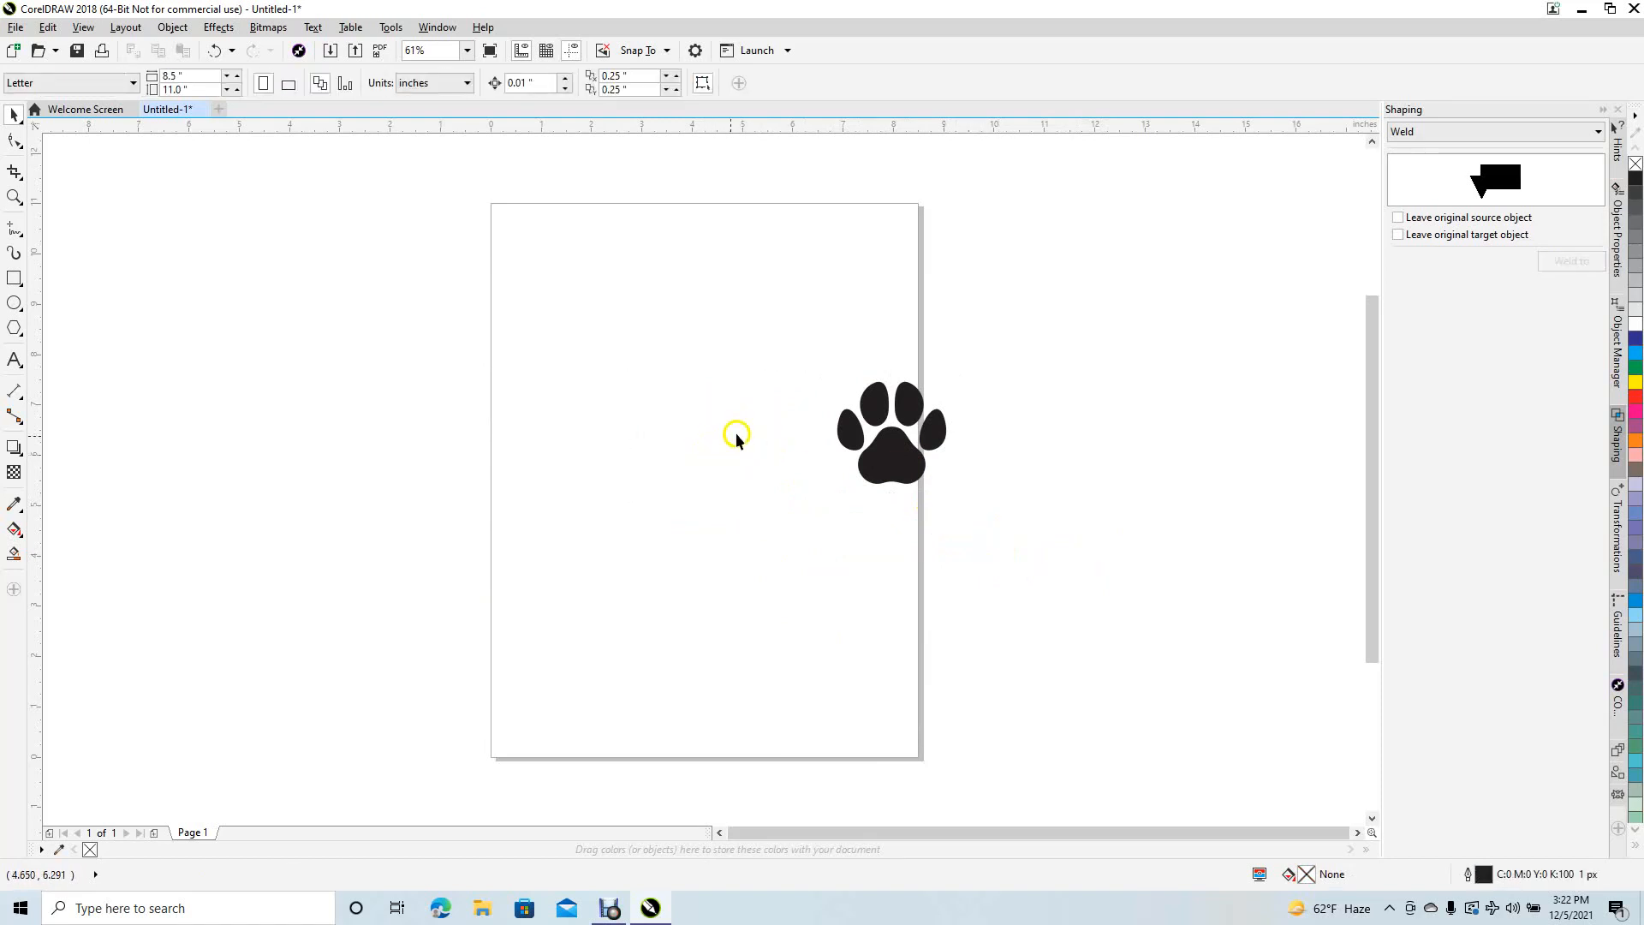
- Move all five traced paw shapes together to the middle of the page
drag(808, 356, 995, 535)
drag(897, 471, 705, 463)
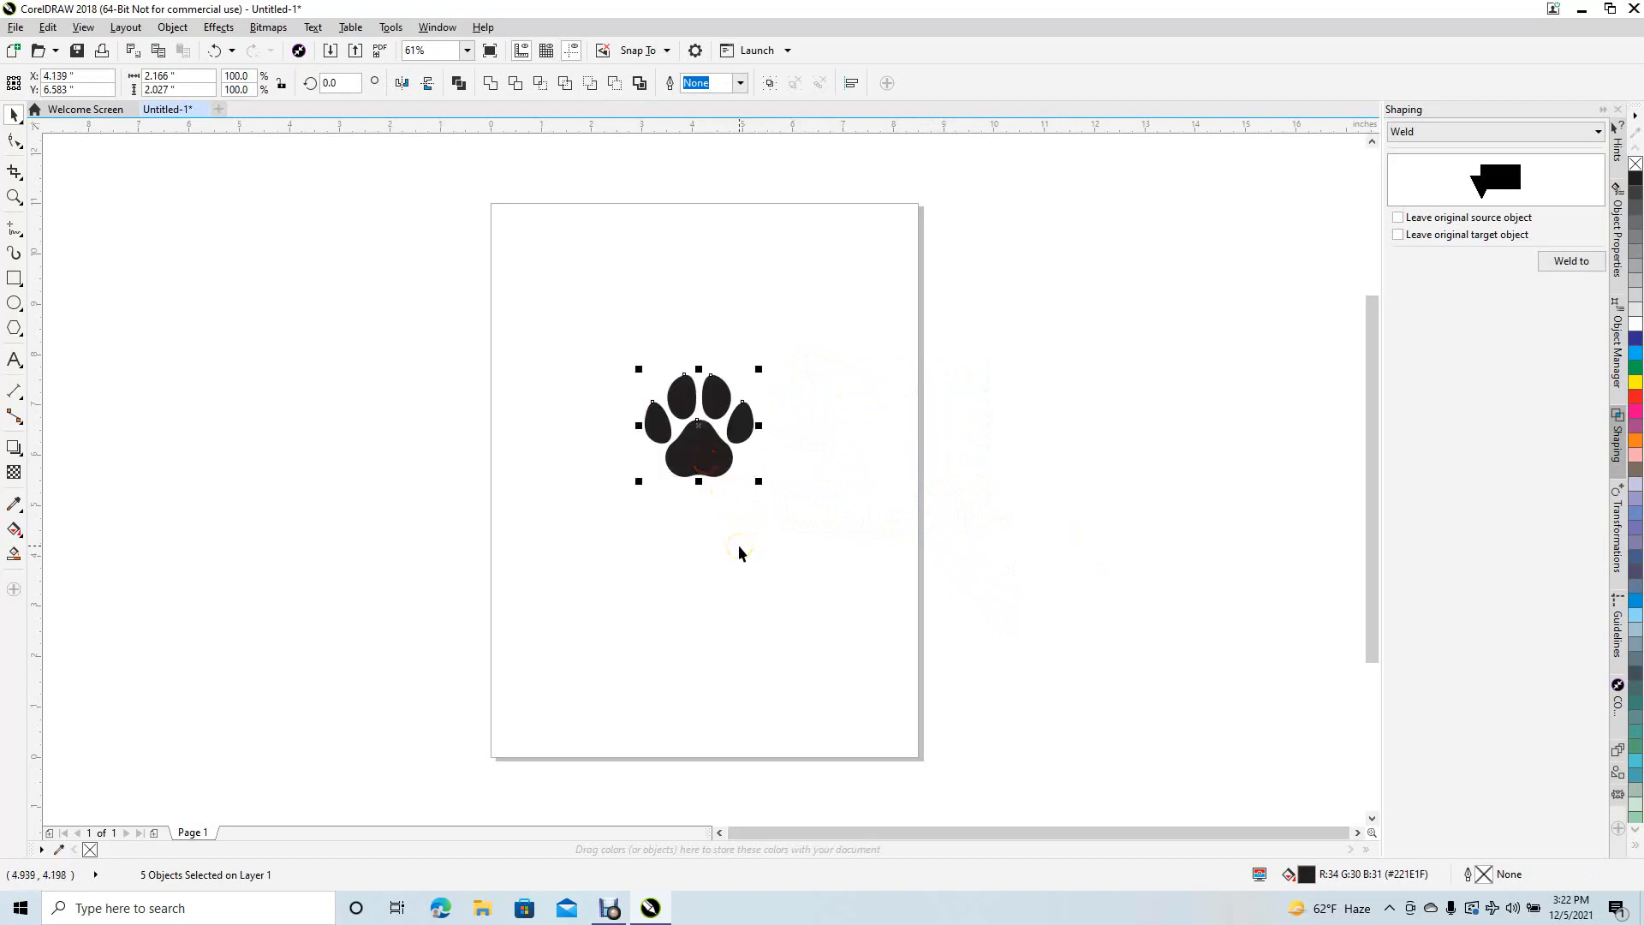
click(343, 384)
click(14, 303)
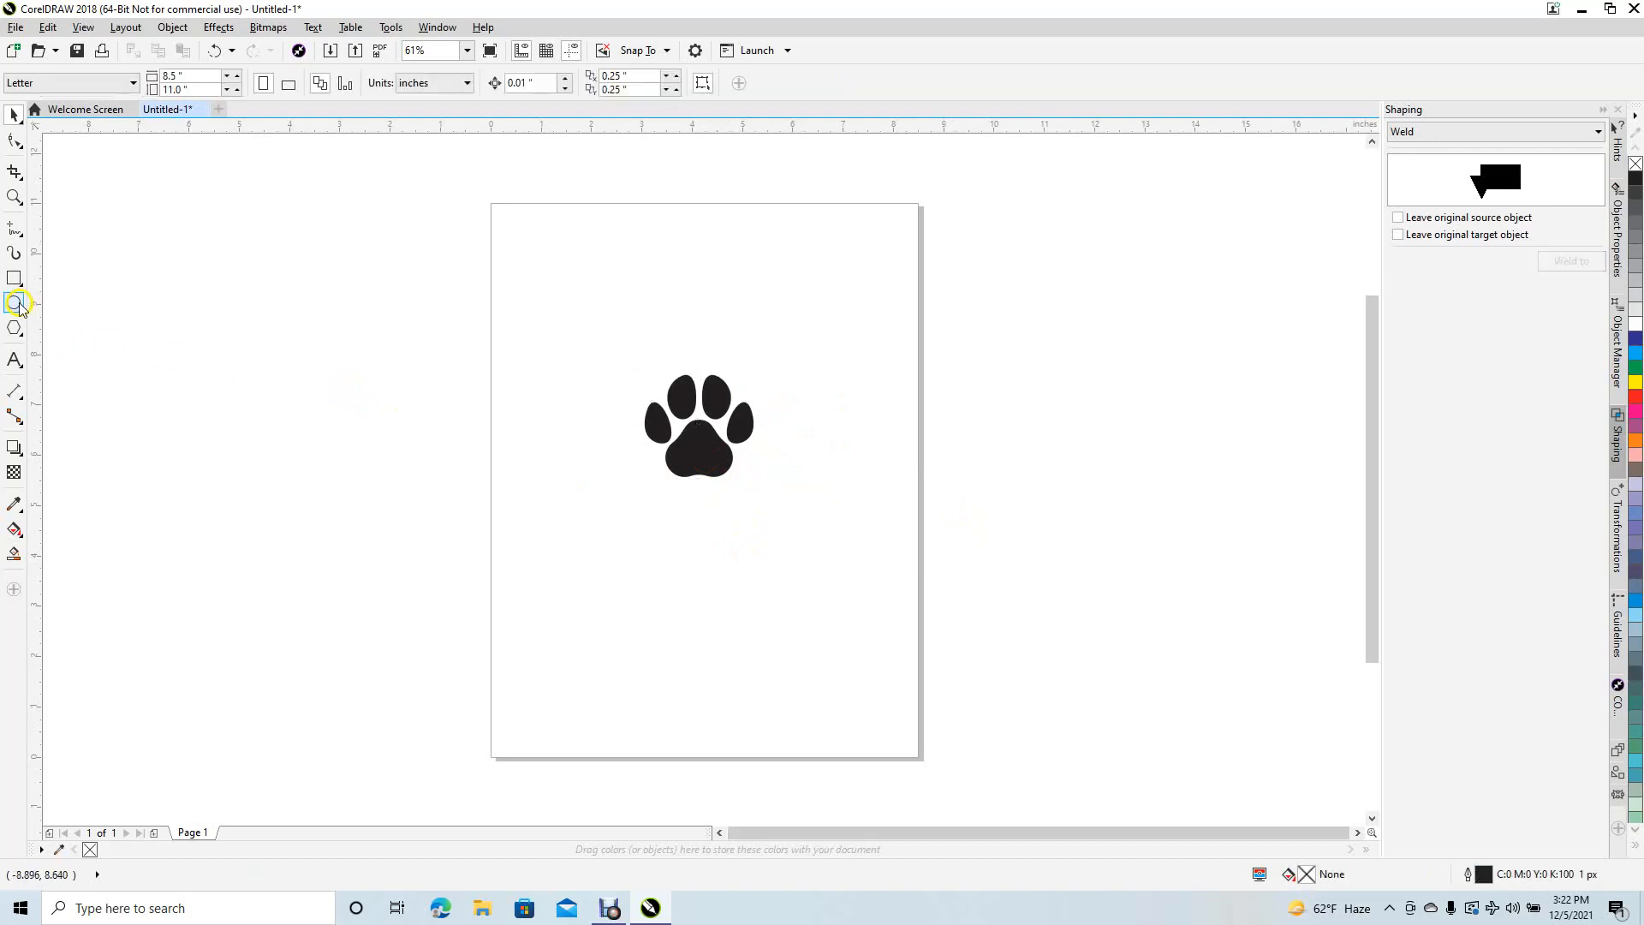
drag(704, 421, 778, 368)
click(15, 114)
key(Delete)
- Export only the five paw shapes to the Desktop as an SVG file named Untitled-1
drag(606, 349, 844, 542)
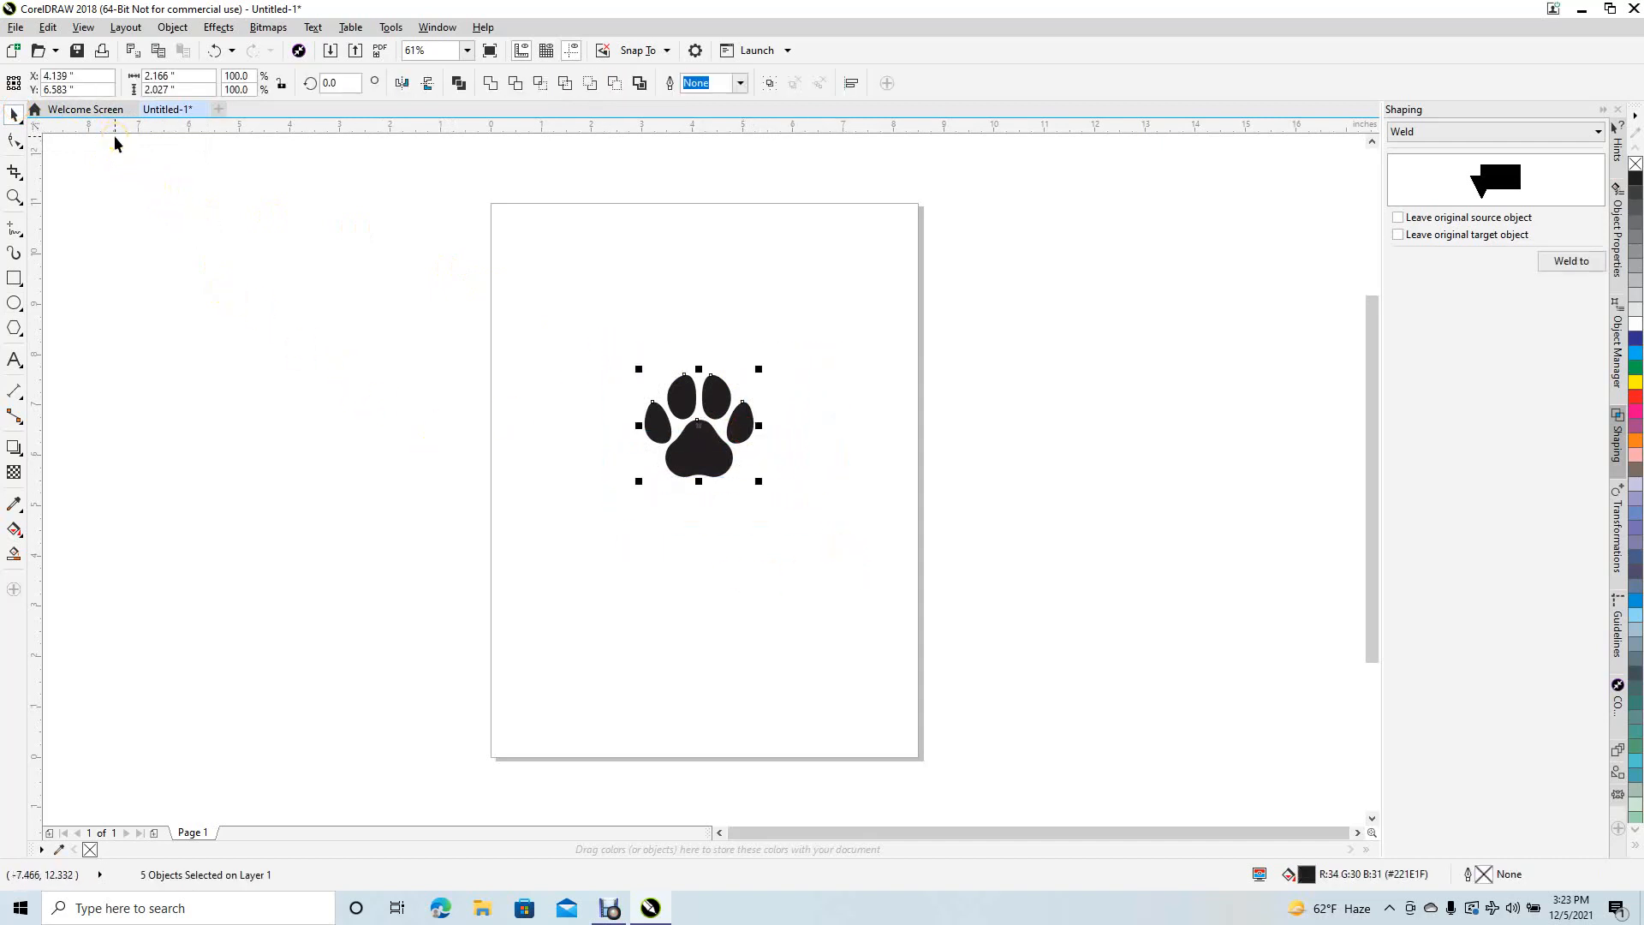
click(20, 30)
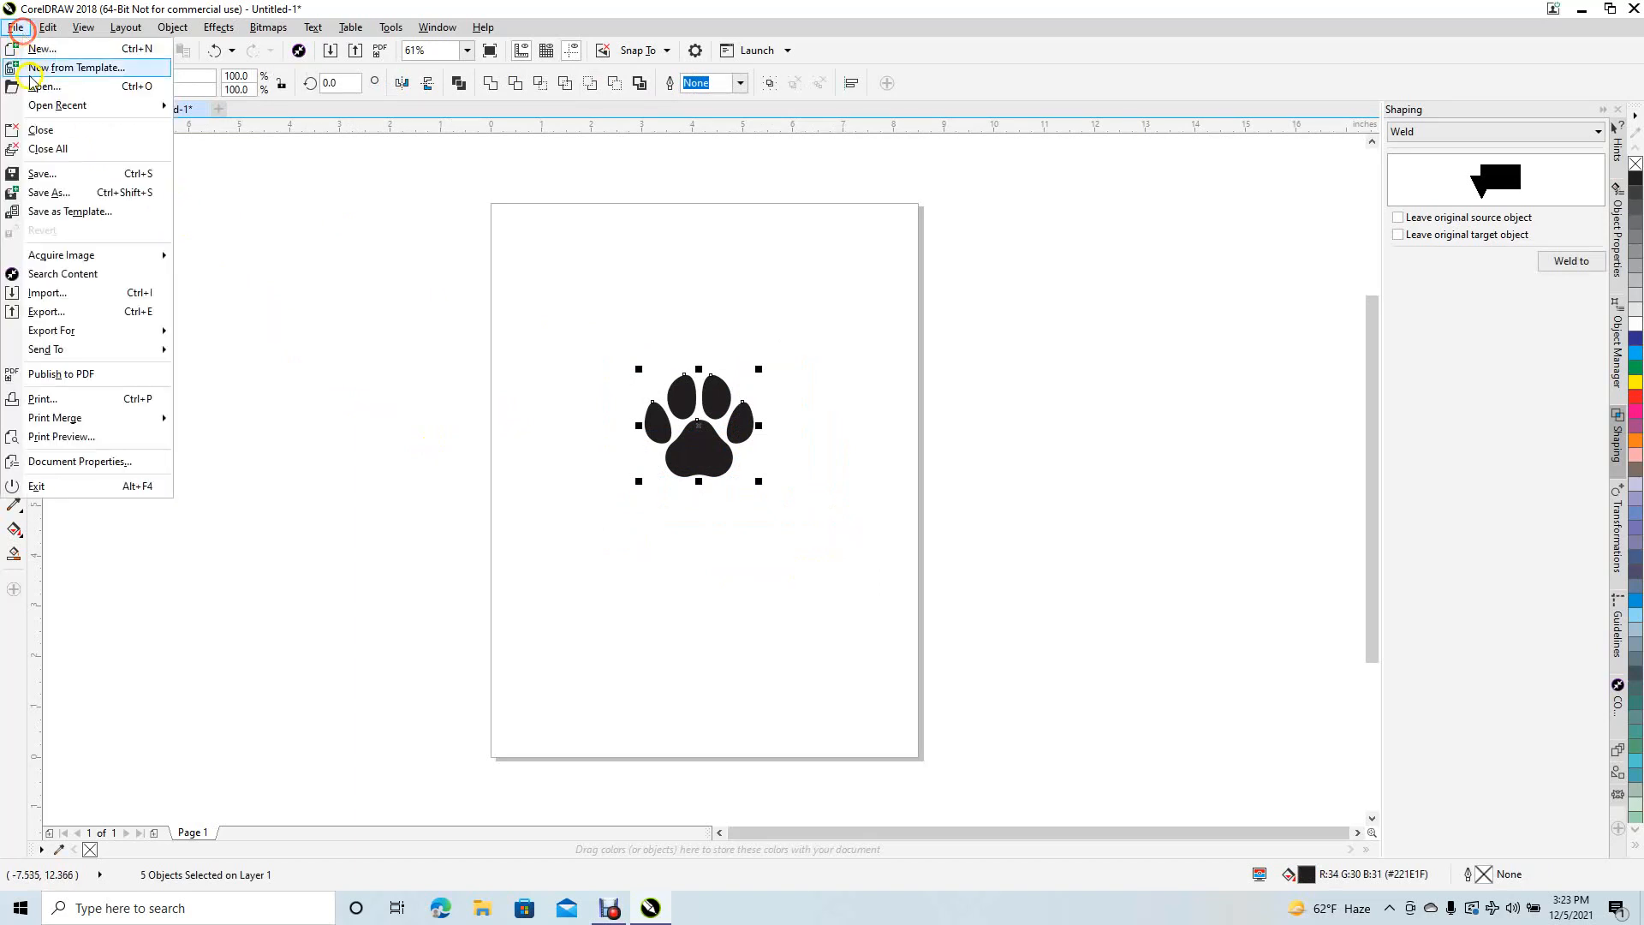
click(76, 313)
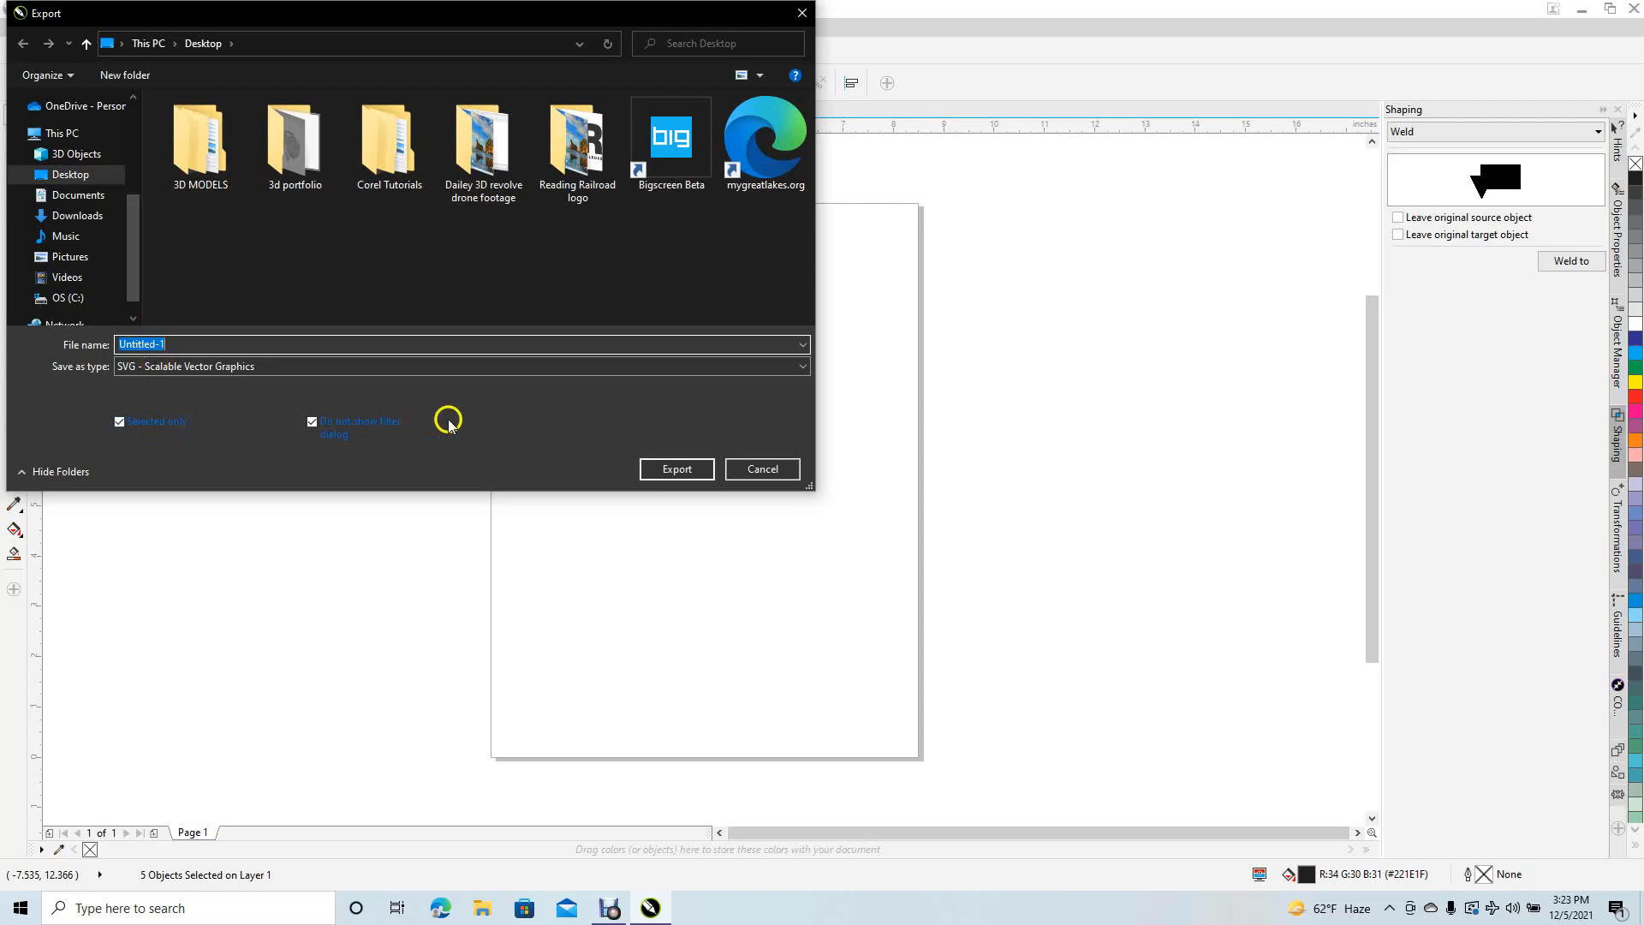
click(685, 472)
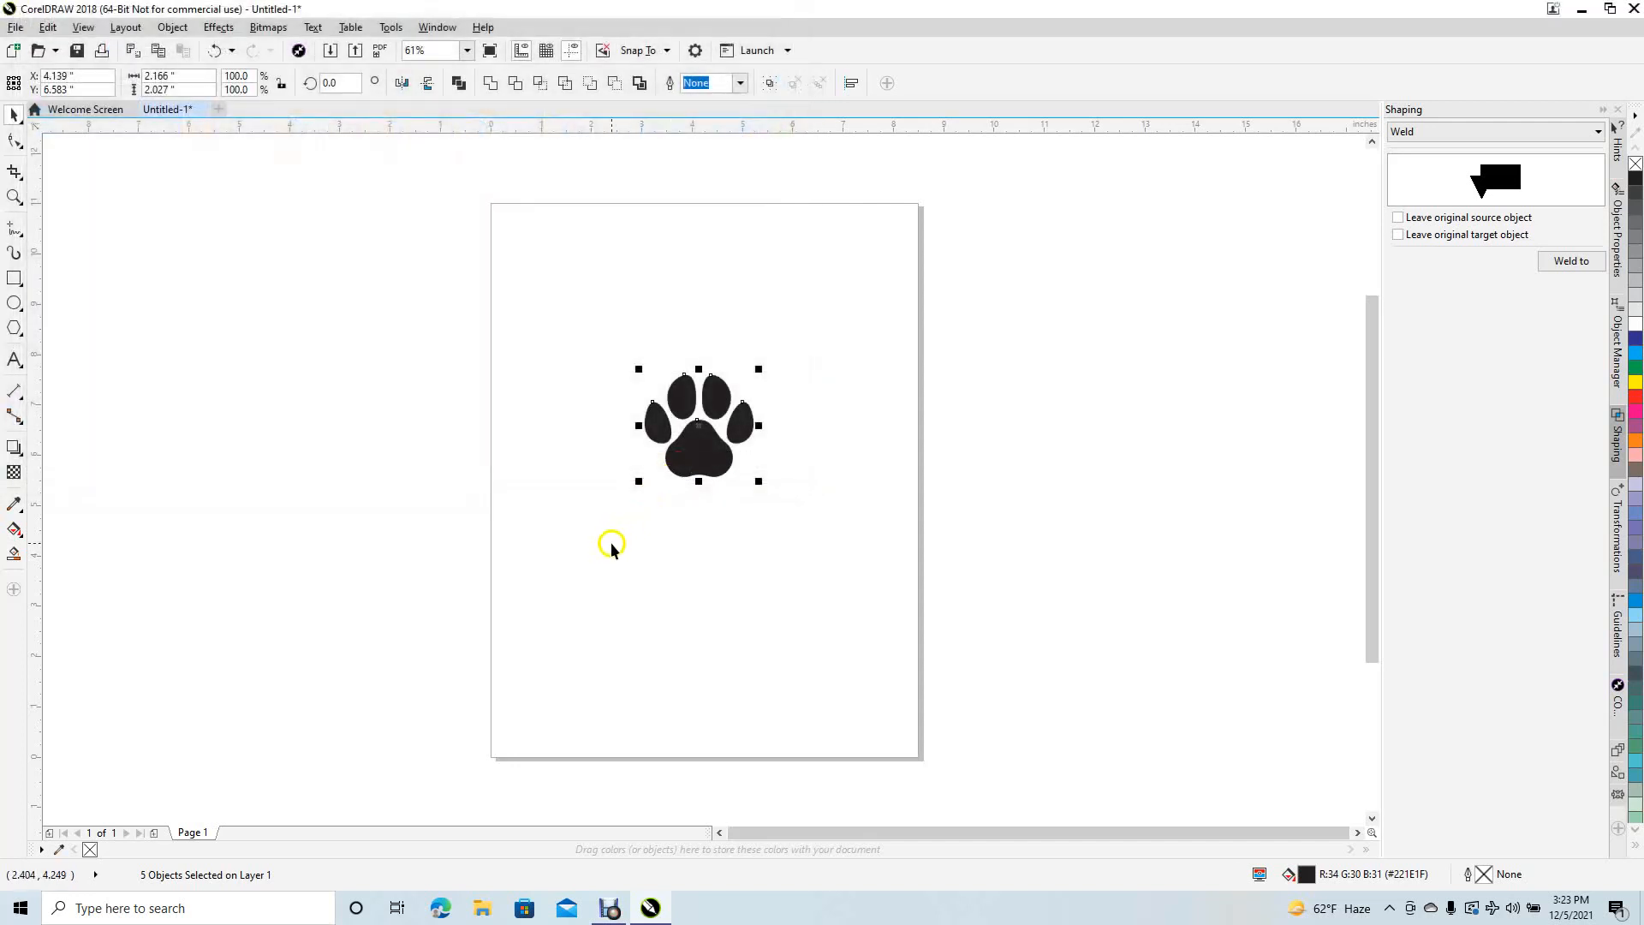
click(610, 546)
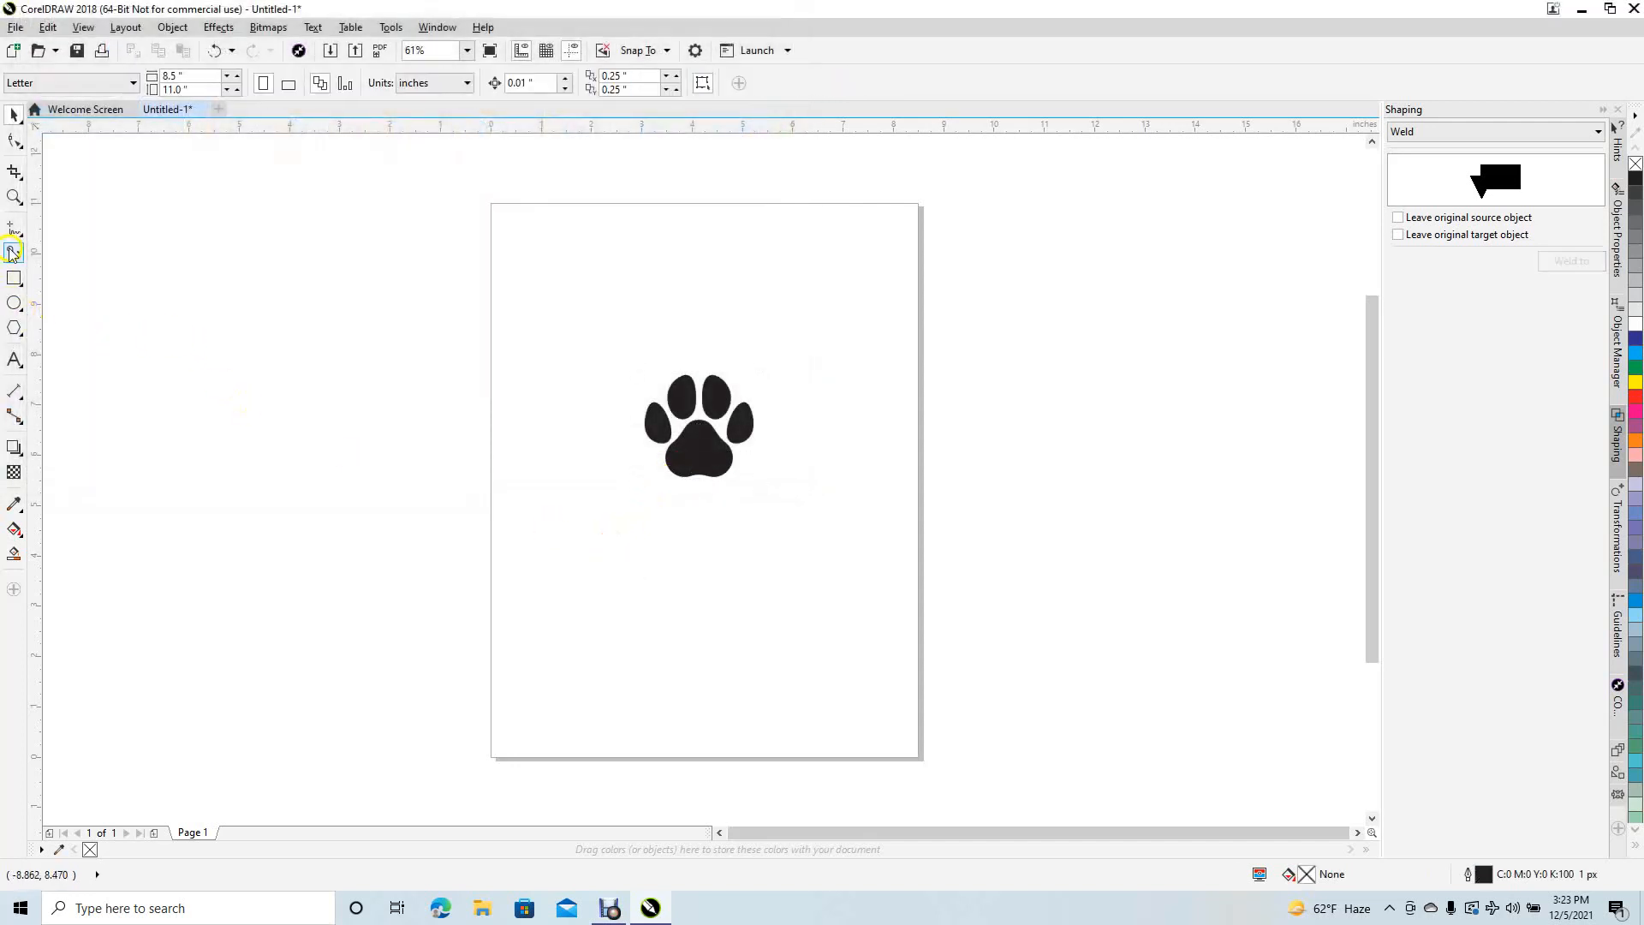
- Add the artistic text COOPER just below the paw
click(13, 196)
drag(608, 341, 818, 537)
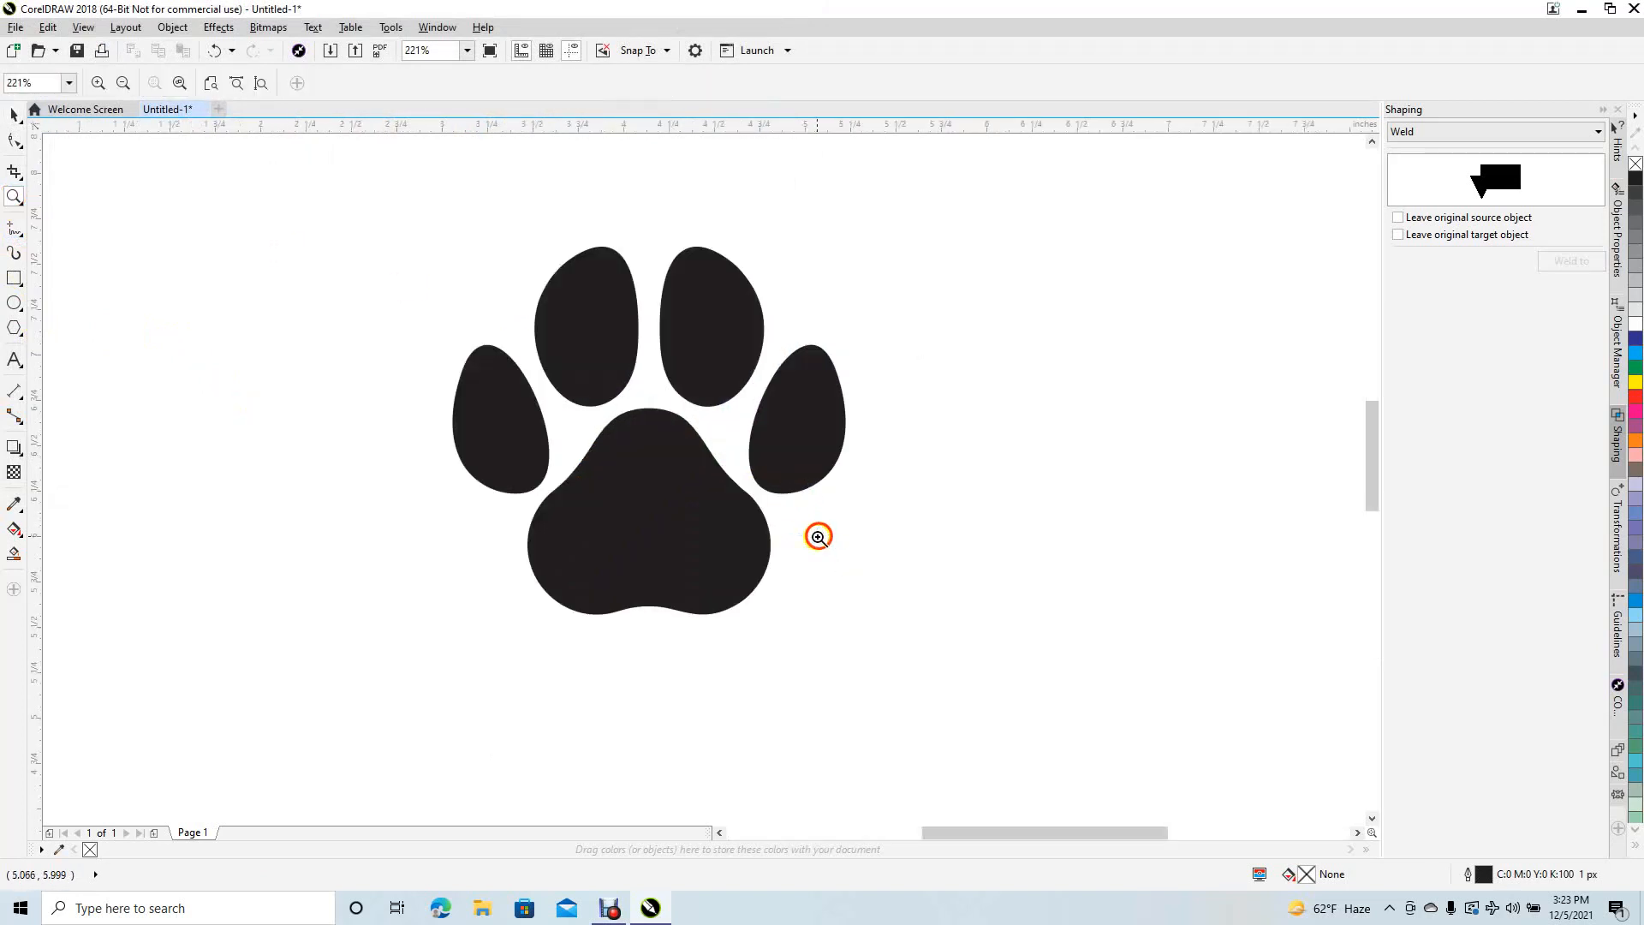
click(14, 361)
click(588, 686)
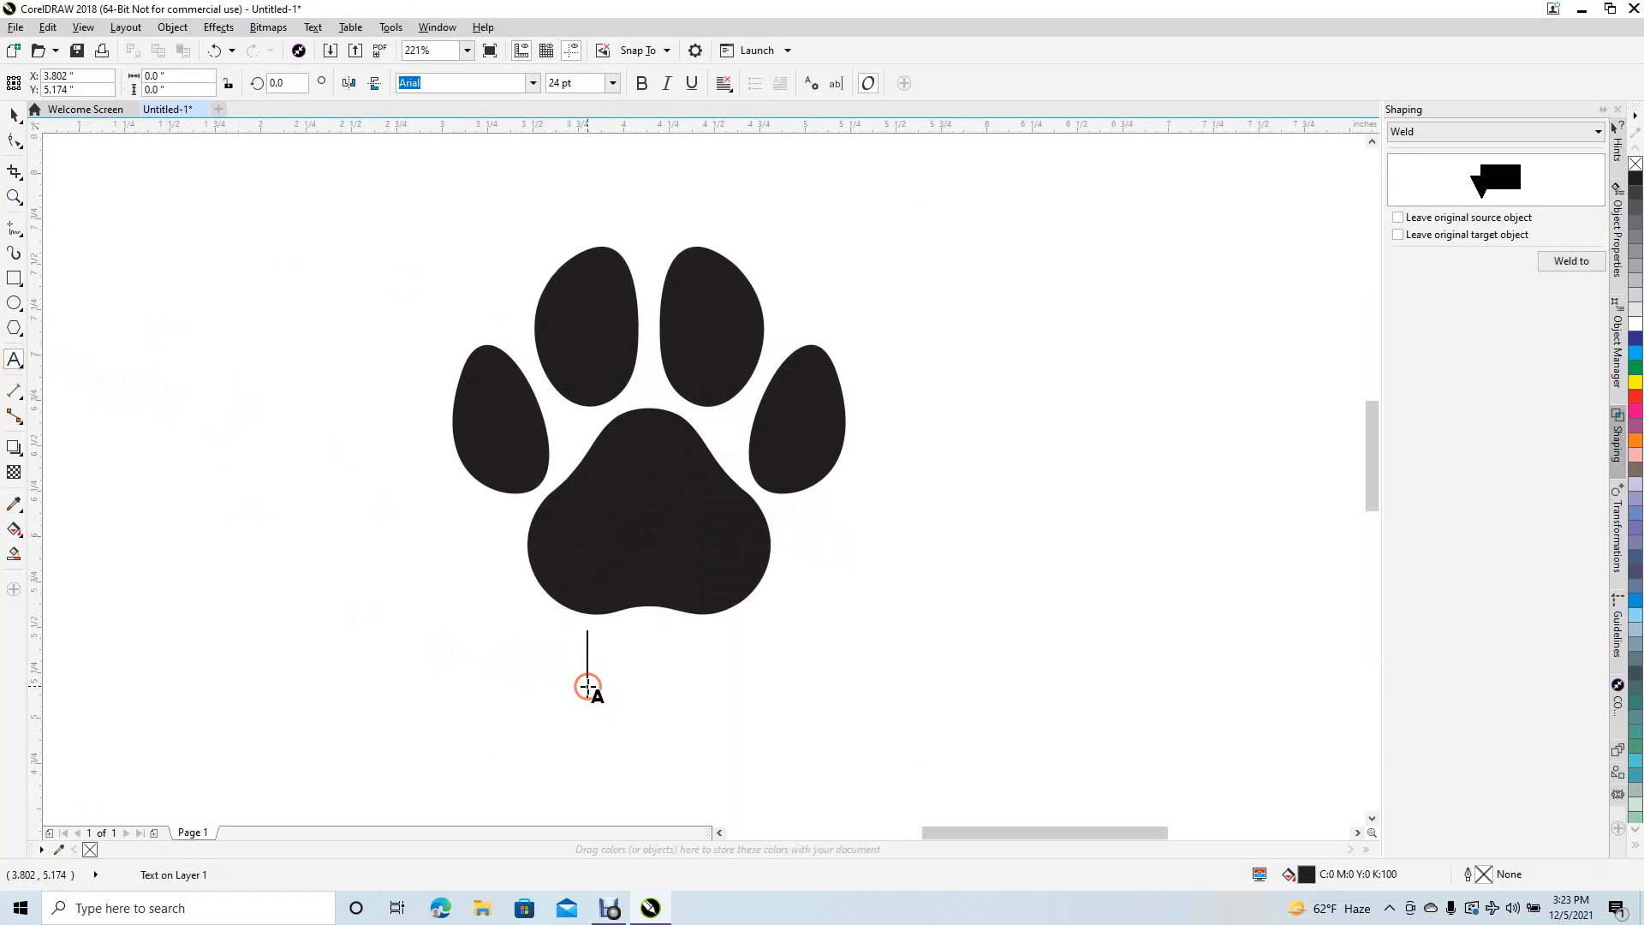
text(COOPER)
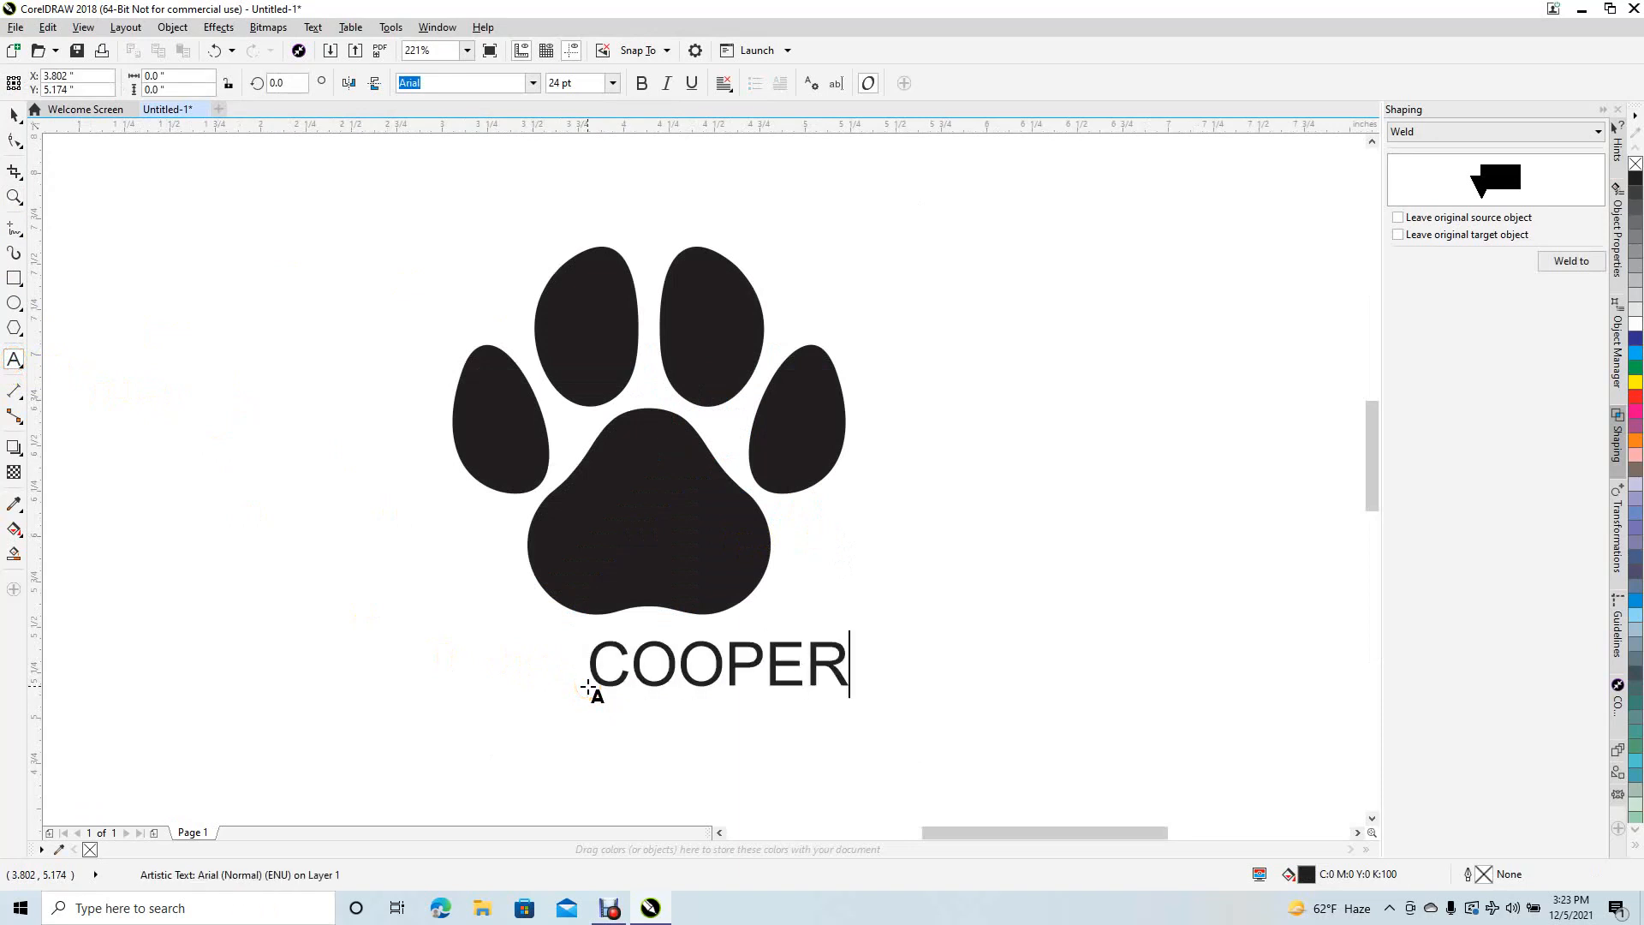
key(Escape)
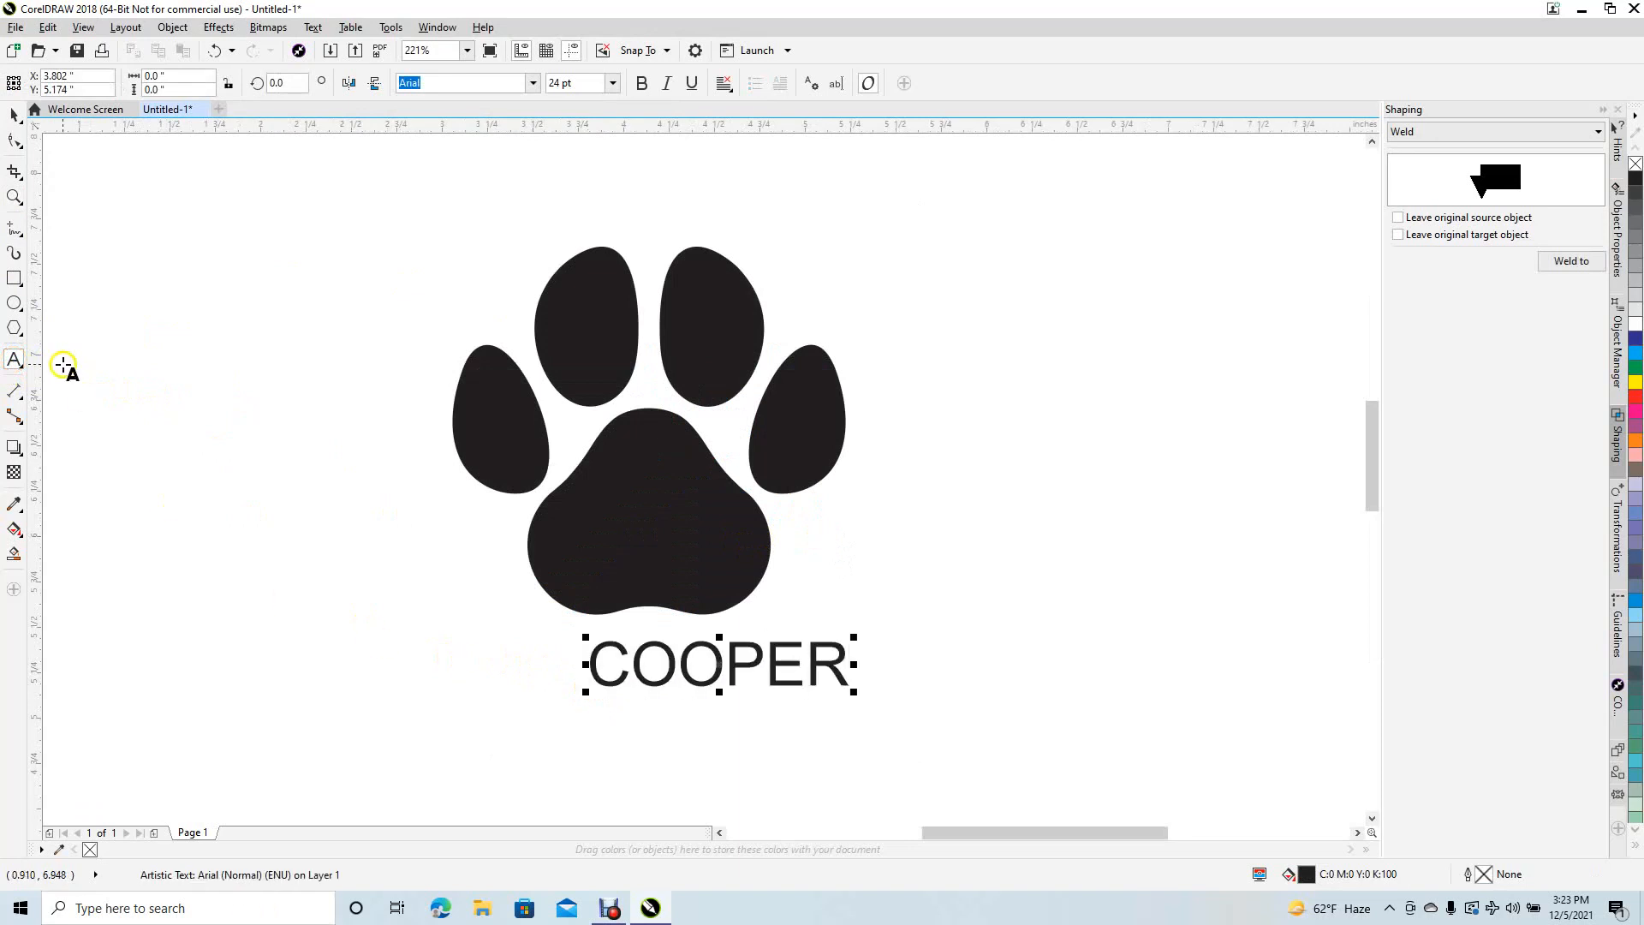
click(14, 119)
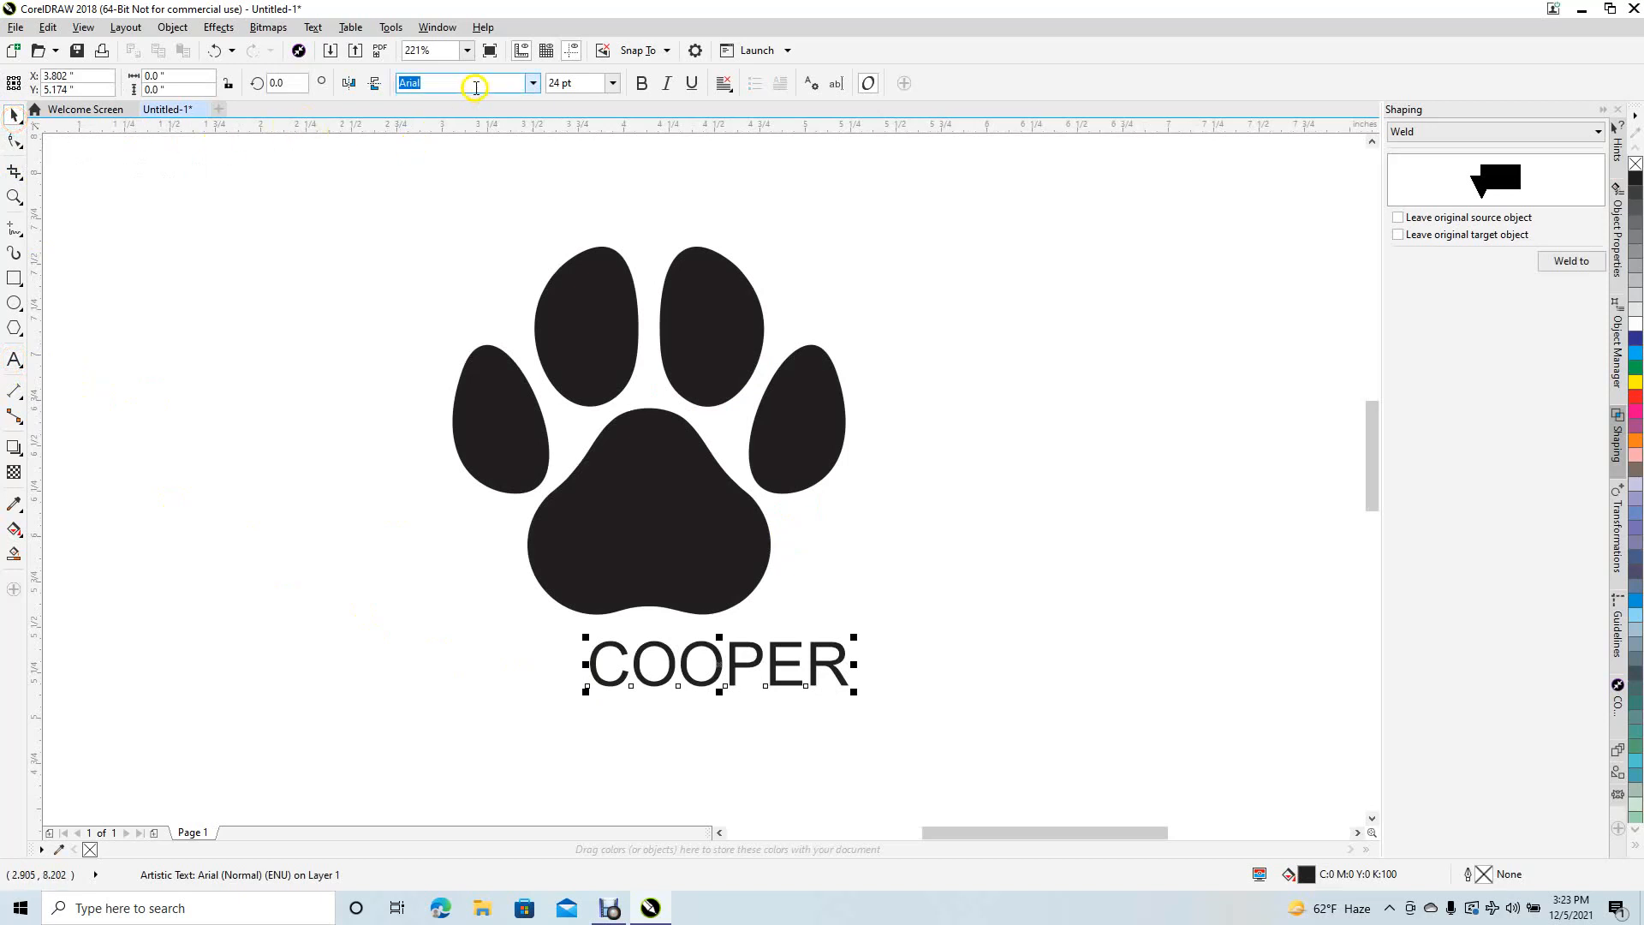
- Set the COOPER text to Swis721 Blk BT at 12 pt and center it beneath the paw
click(531, 83)
click(485, 129)
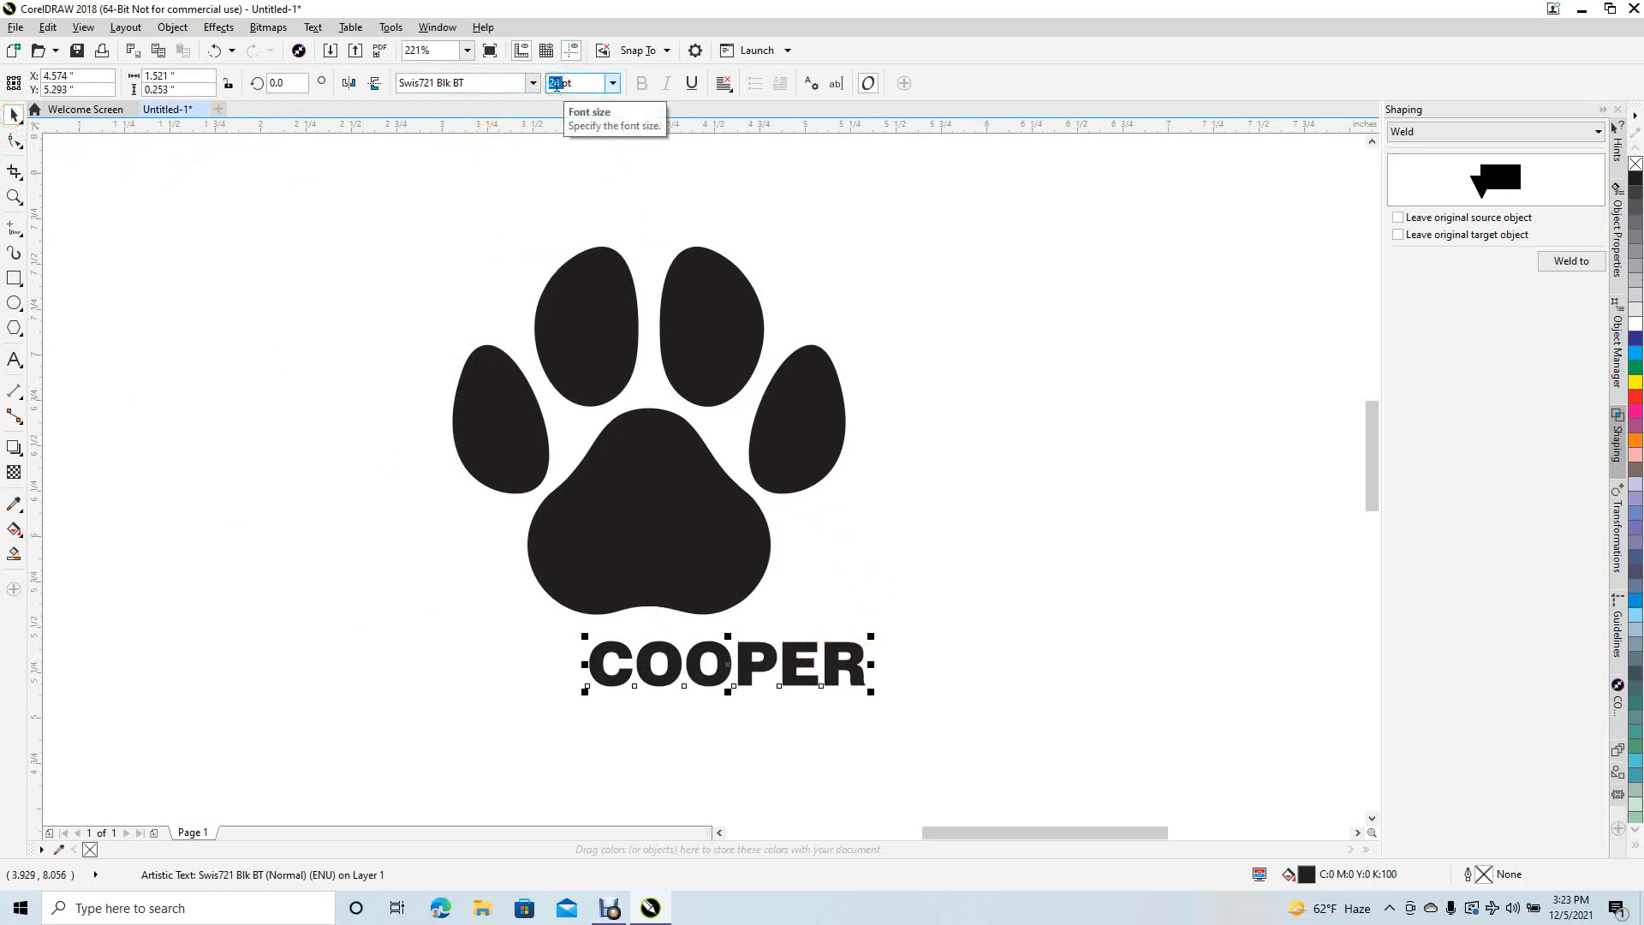
text(12)
key(Return)
mouse_move(661, 687)
mouse_down()
mouse_move(631, 524)
mouse_move(642, 660)
mouse_move(650, 557)
mouse_move(653, 675)
mouse_up()
click(856, 625)
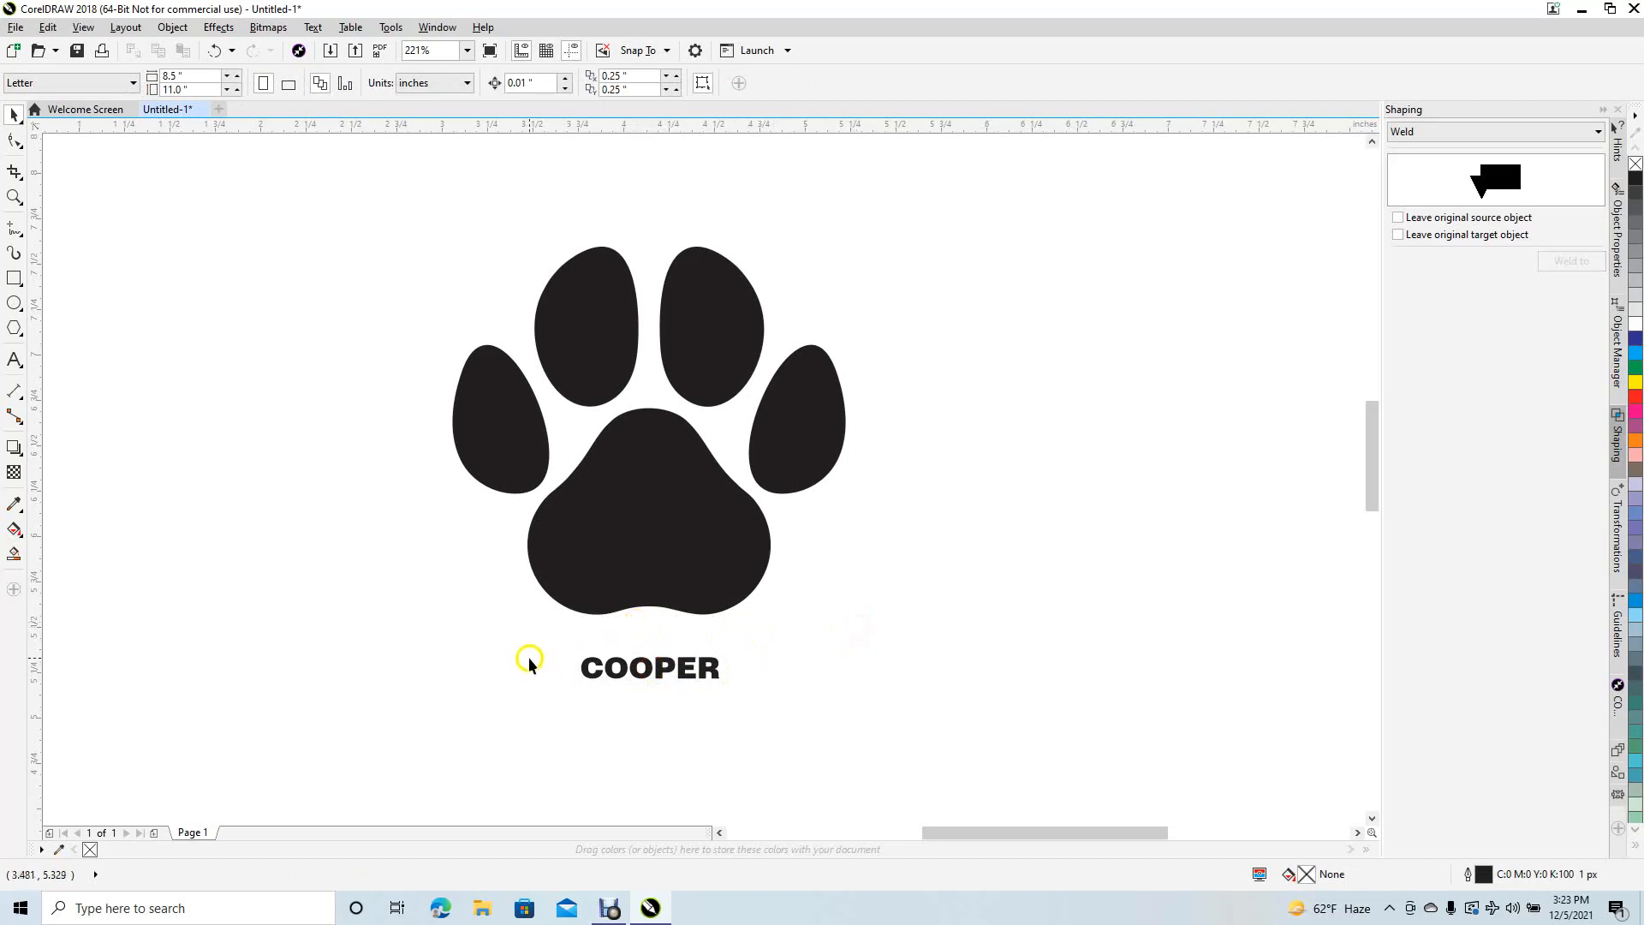
- Convert the COOPER text to curves
drag(530, 655, 809, 726)
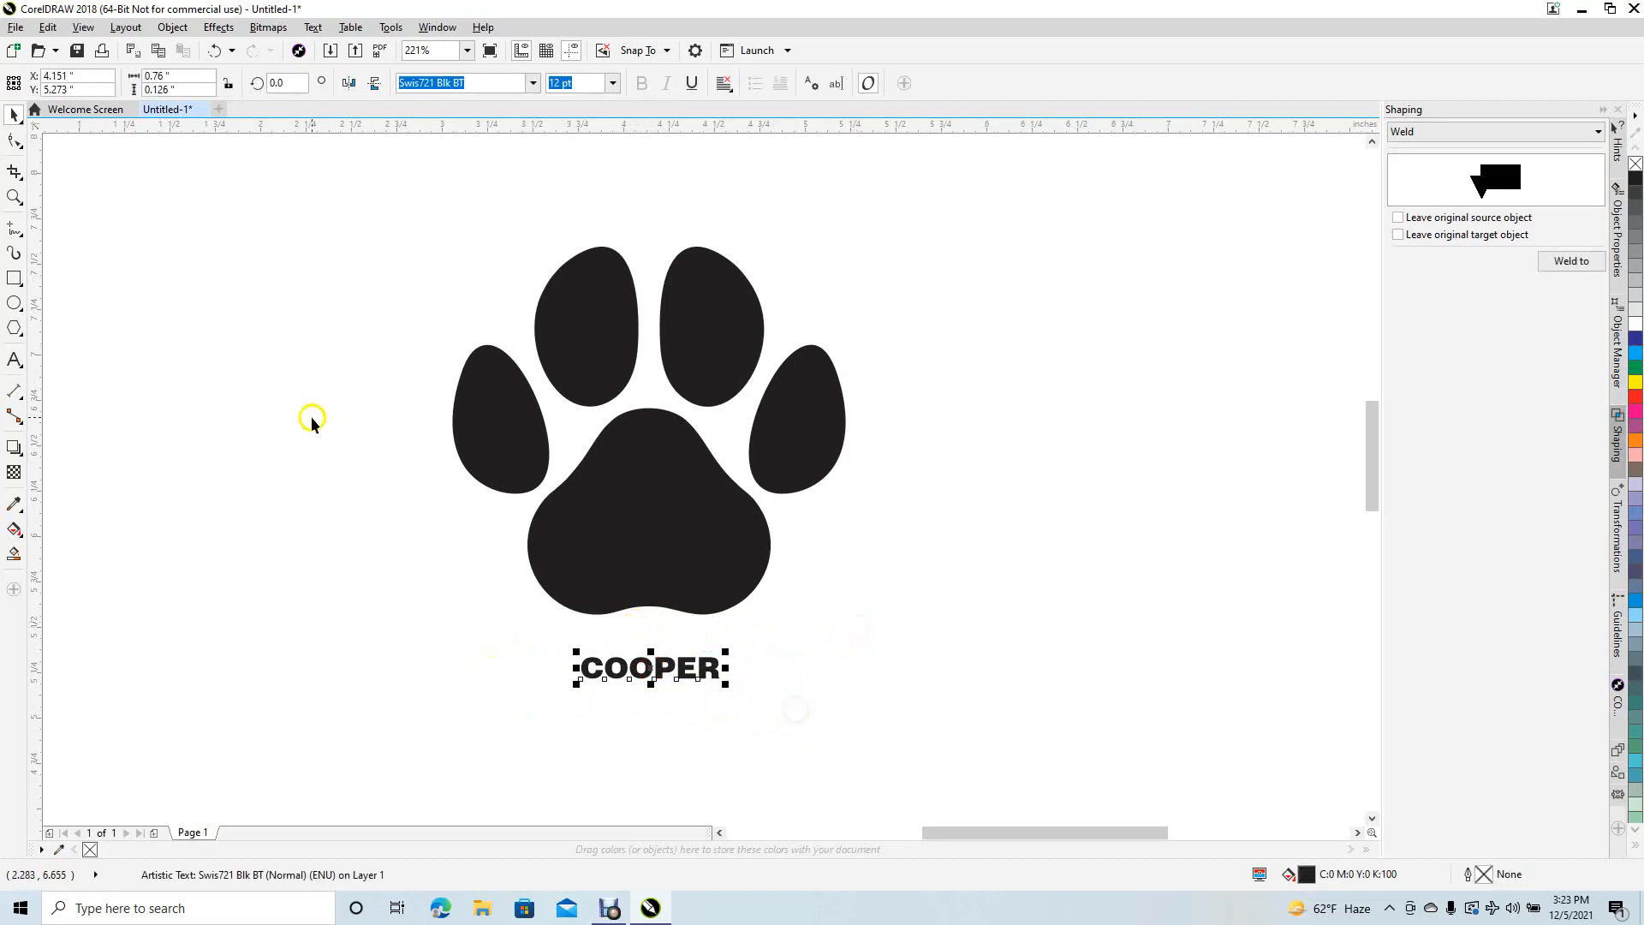
click(173, 29)
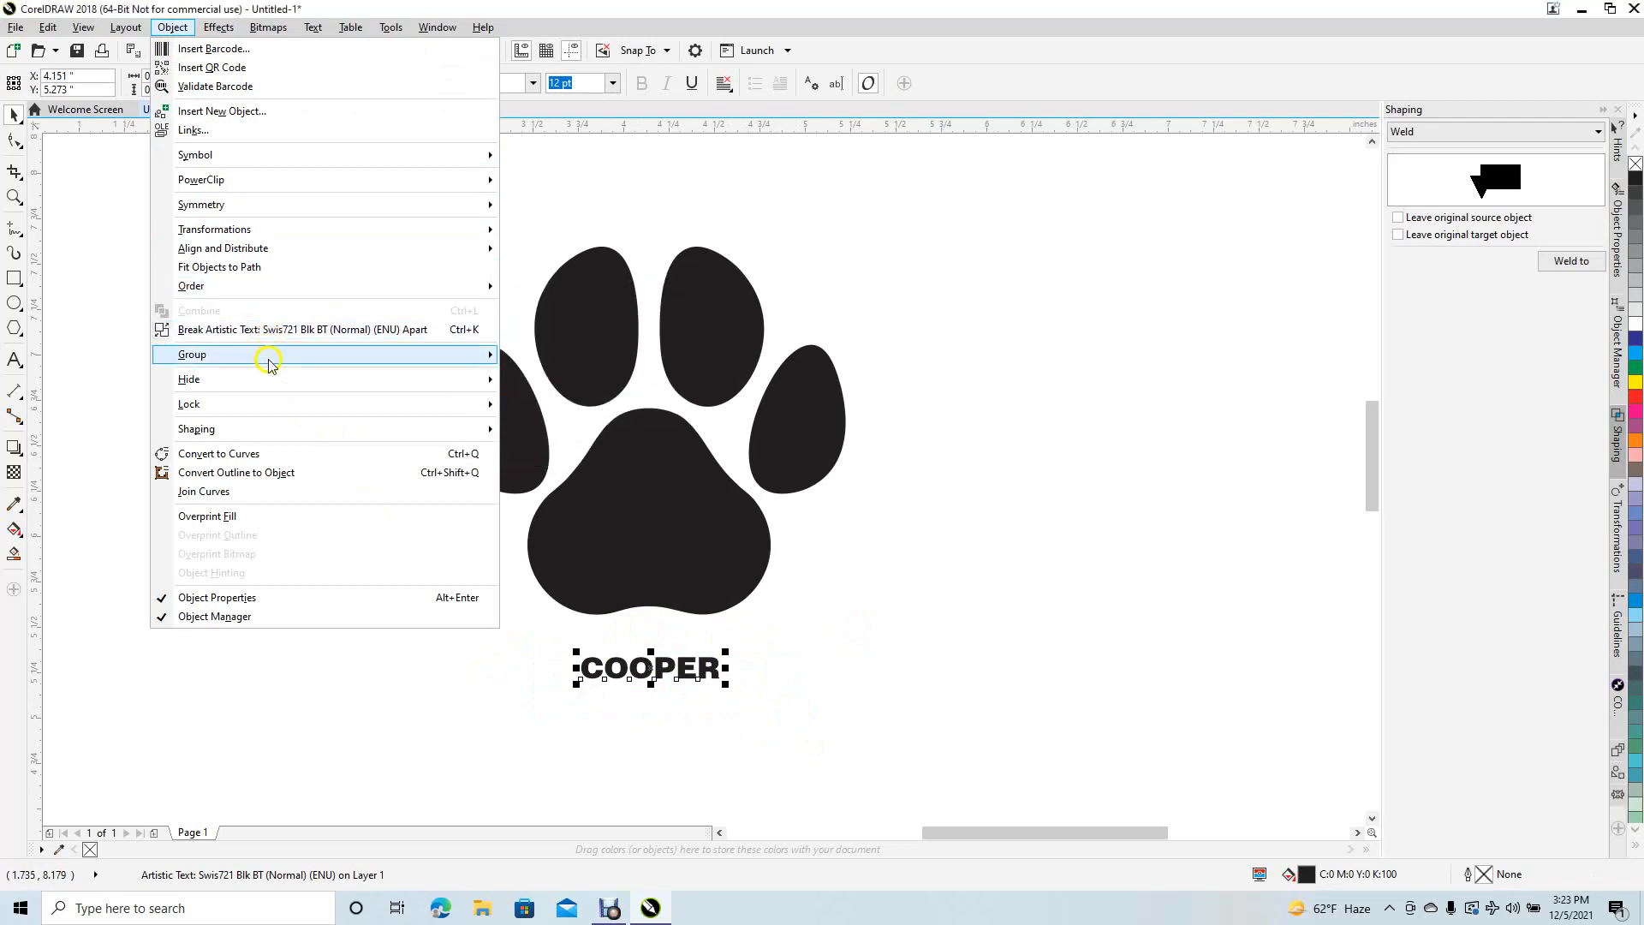
click(257, 453)
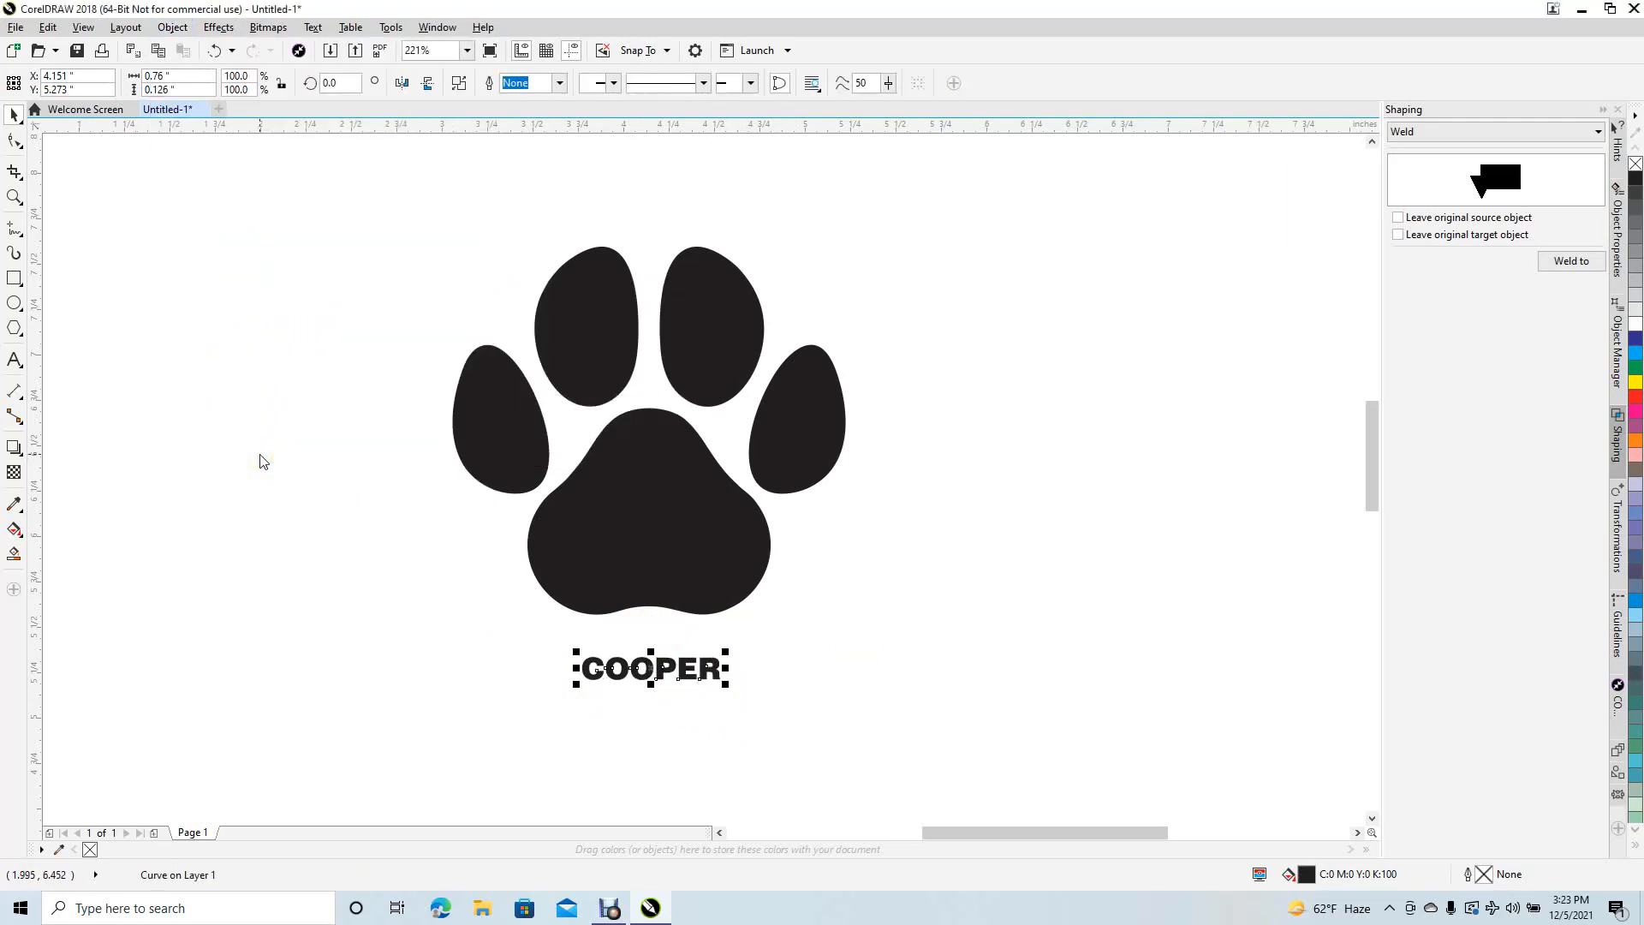
- Export only the COOPER lettering curves to the Desktop as an SVG file named COOPER
click(19, 29)
click(45, 312)
text(COOPER)
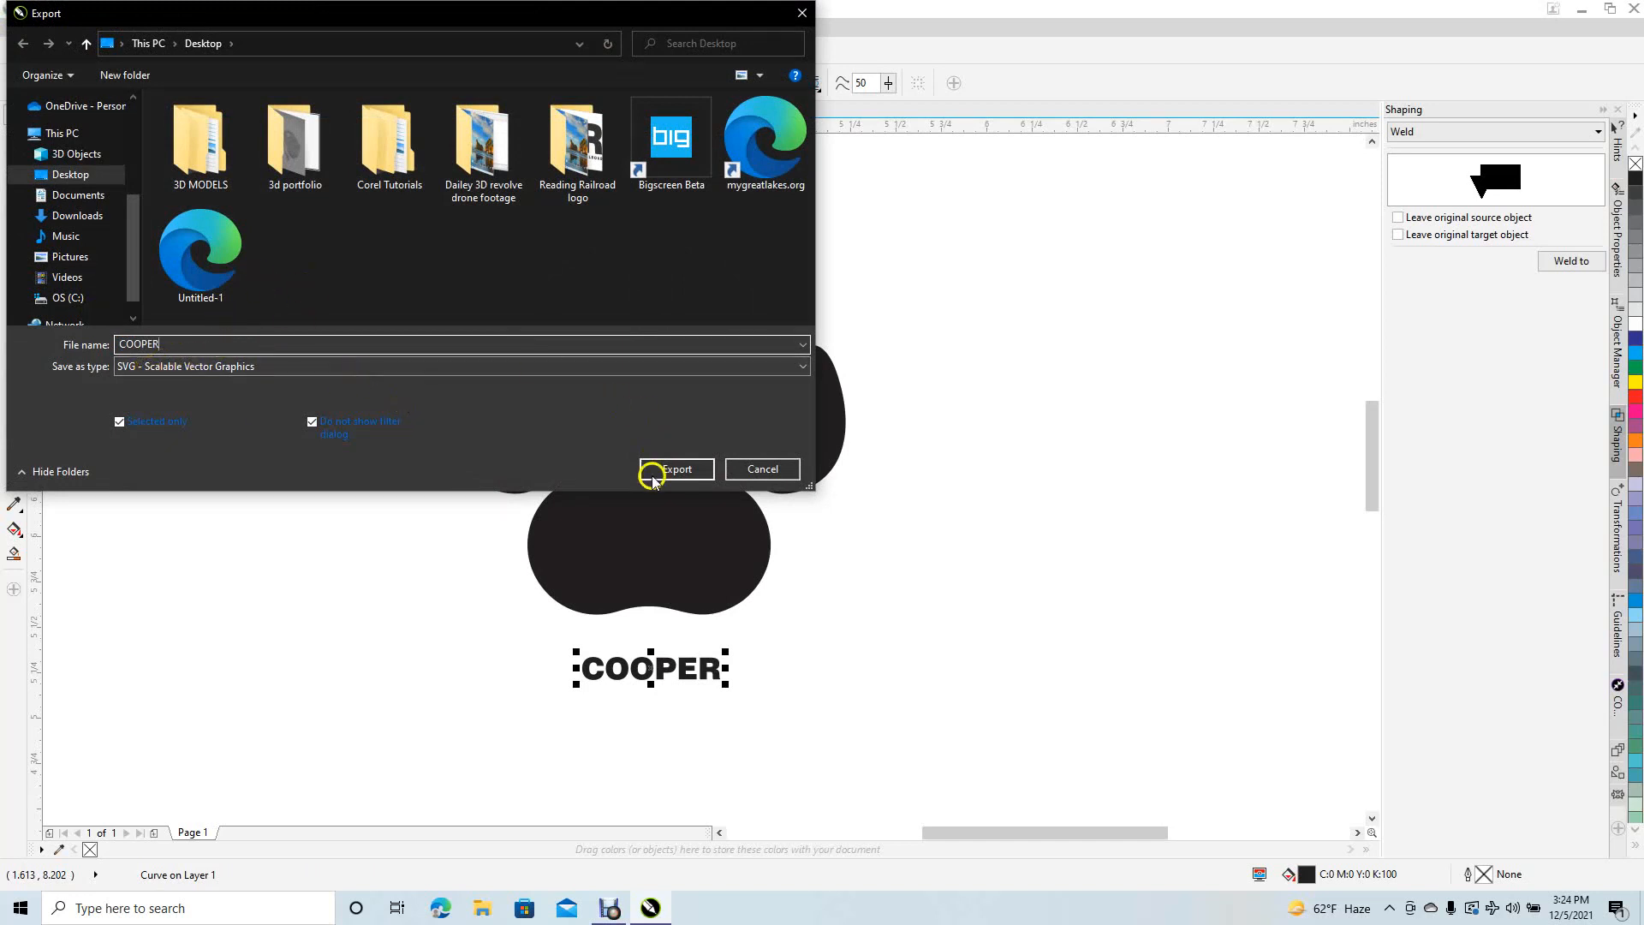
click(679, 470)
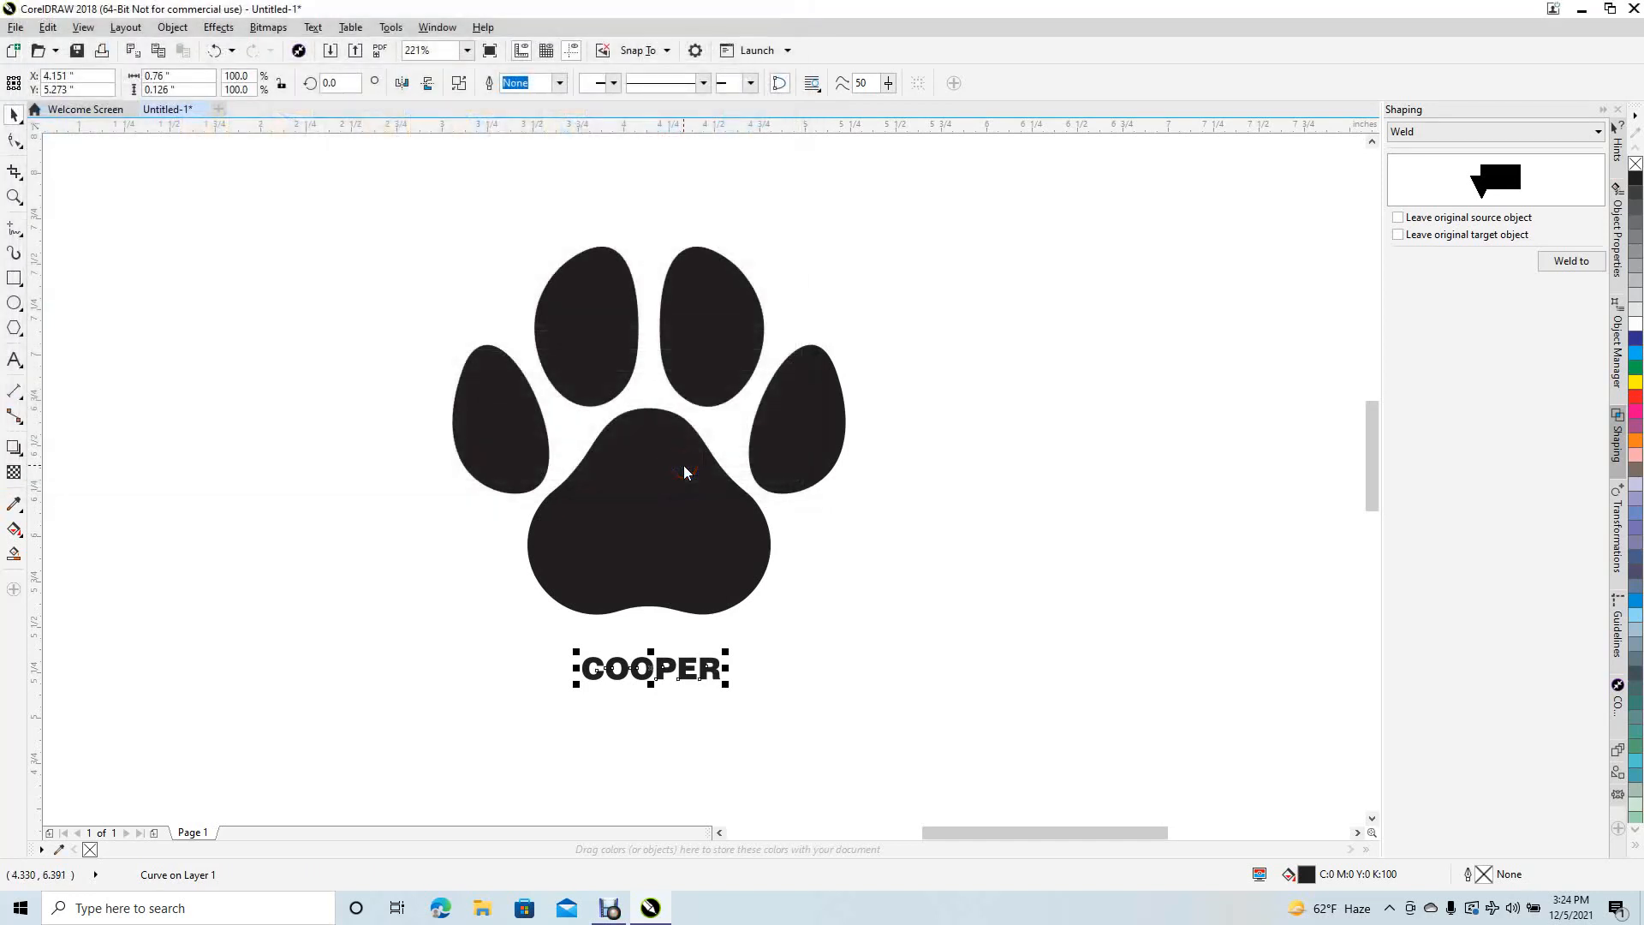
- Switch to FreeCAD 0.18, create a new document and move its window aside to uncover the desktop files
click(1583, 9)
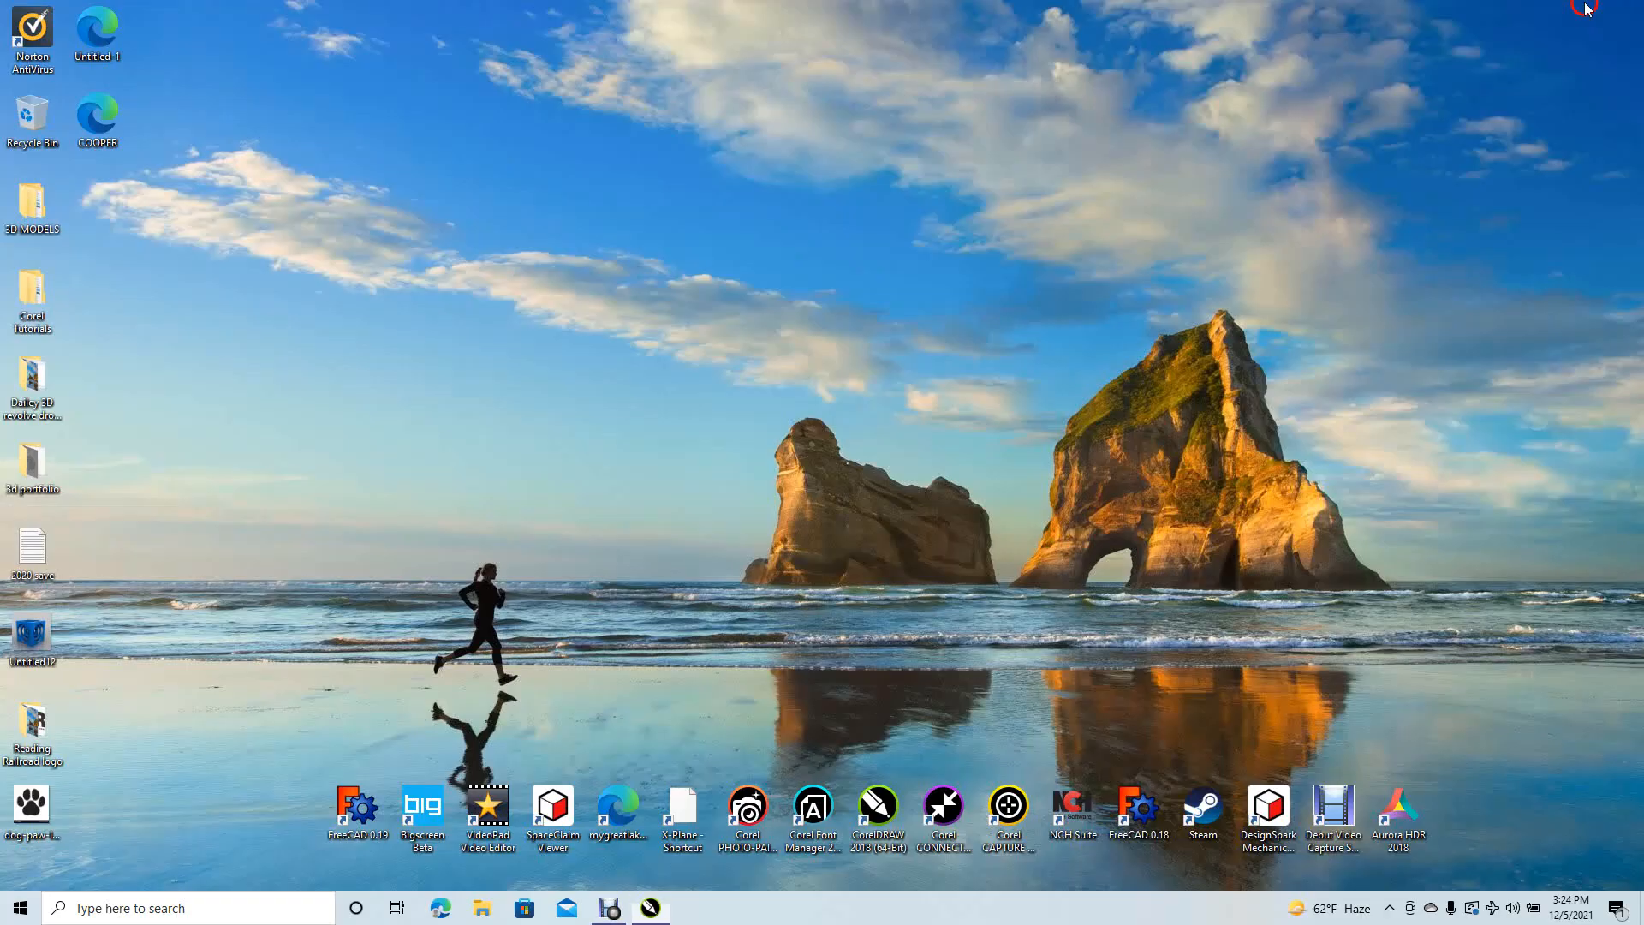
click(1139, 799)
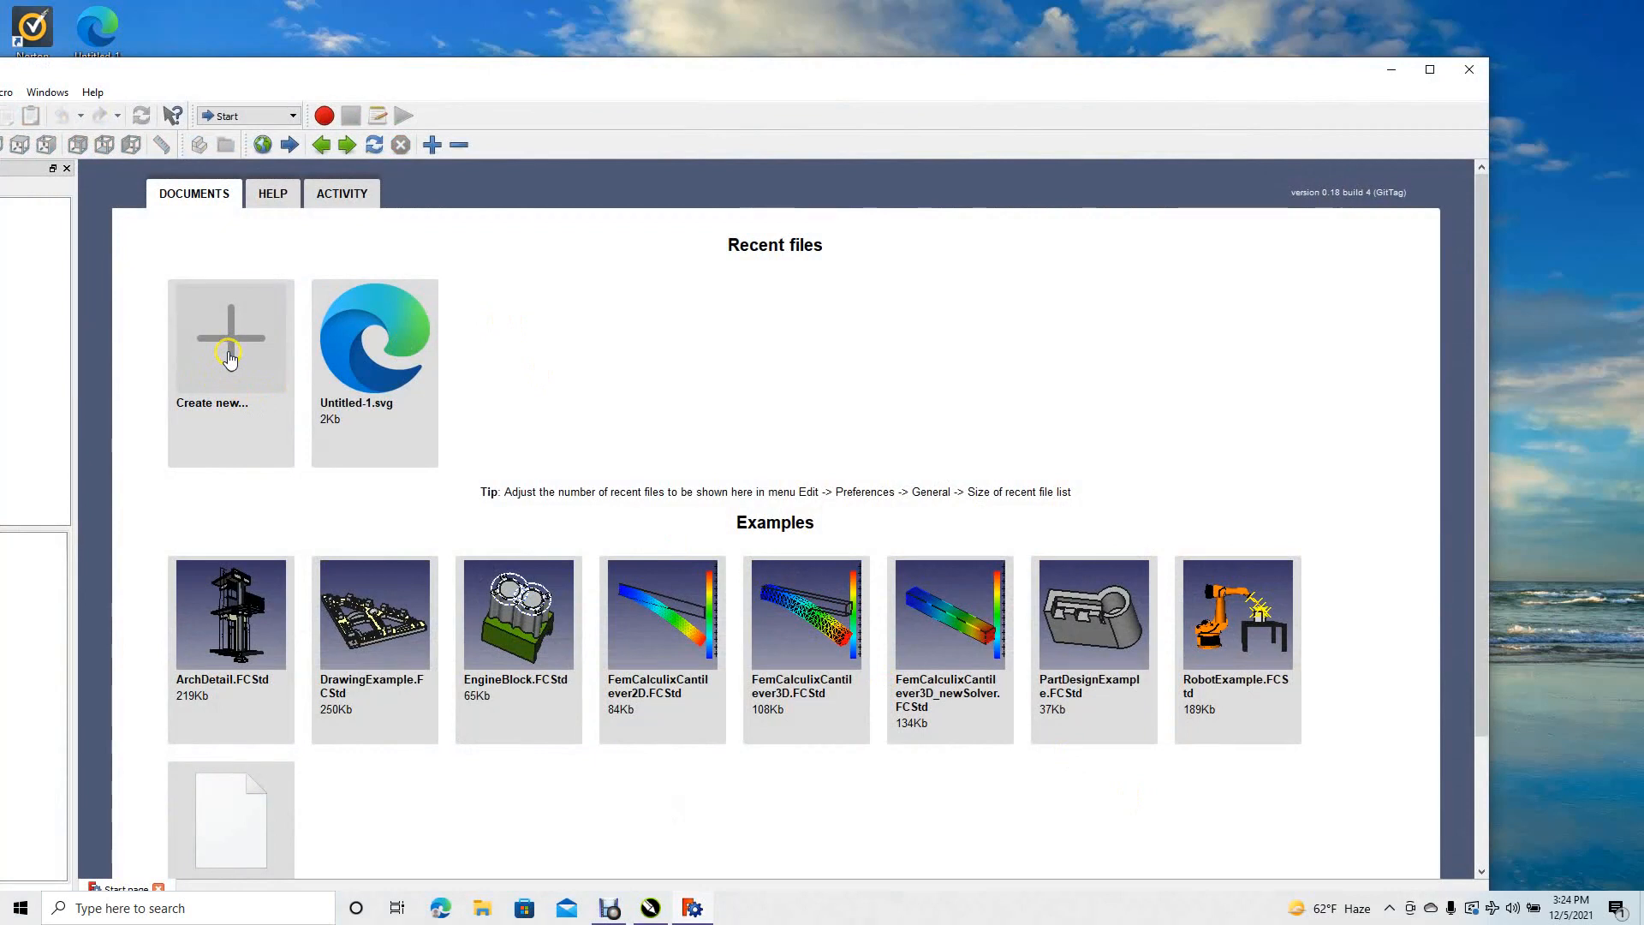
click(228, 356)
drag(341, 72, 727, 53)
- Import the Untitled-1 paw SVG from the desktop into the new document, using SVG as geometry
drag(124, 51, 850, 426)
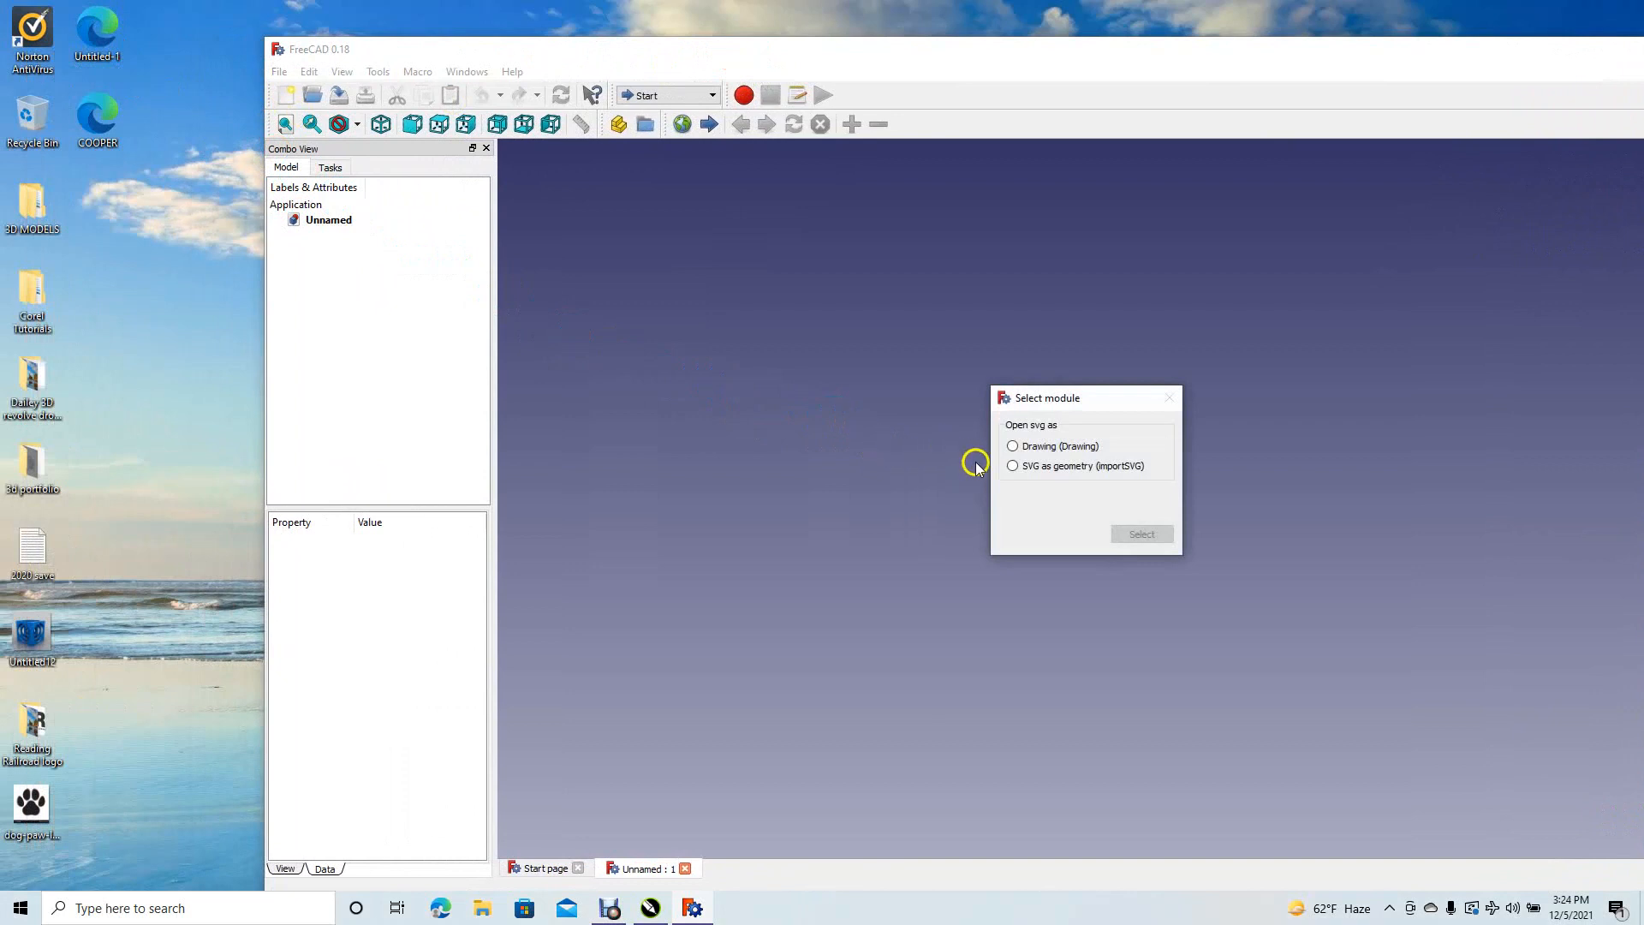
click(1013, 467)
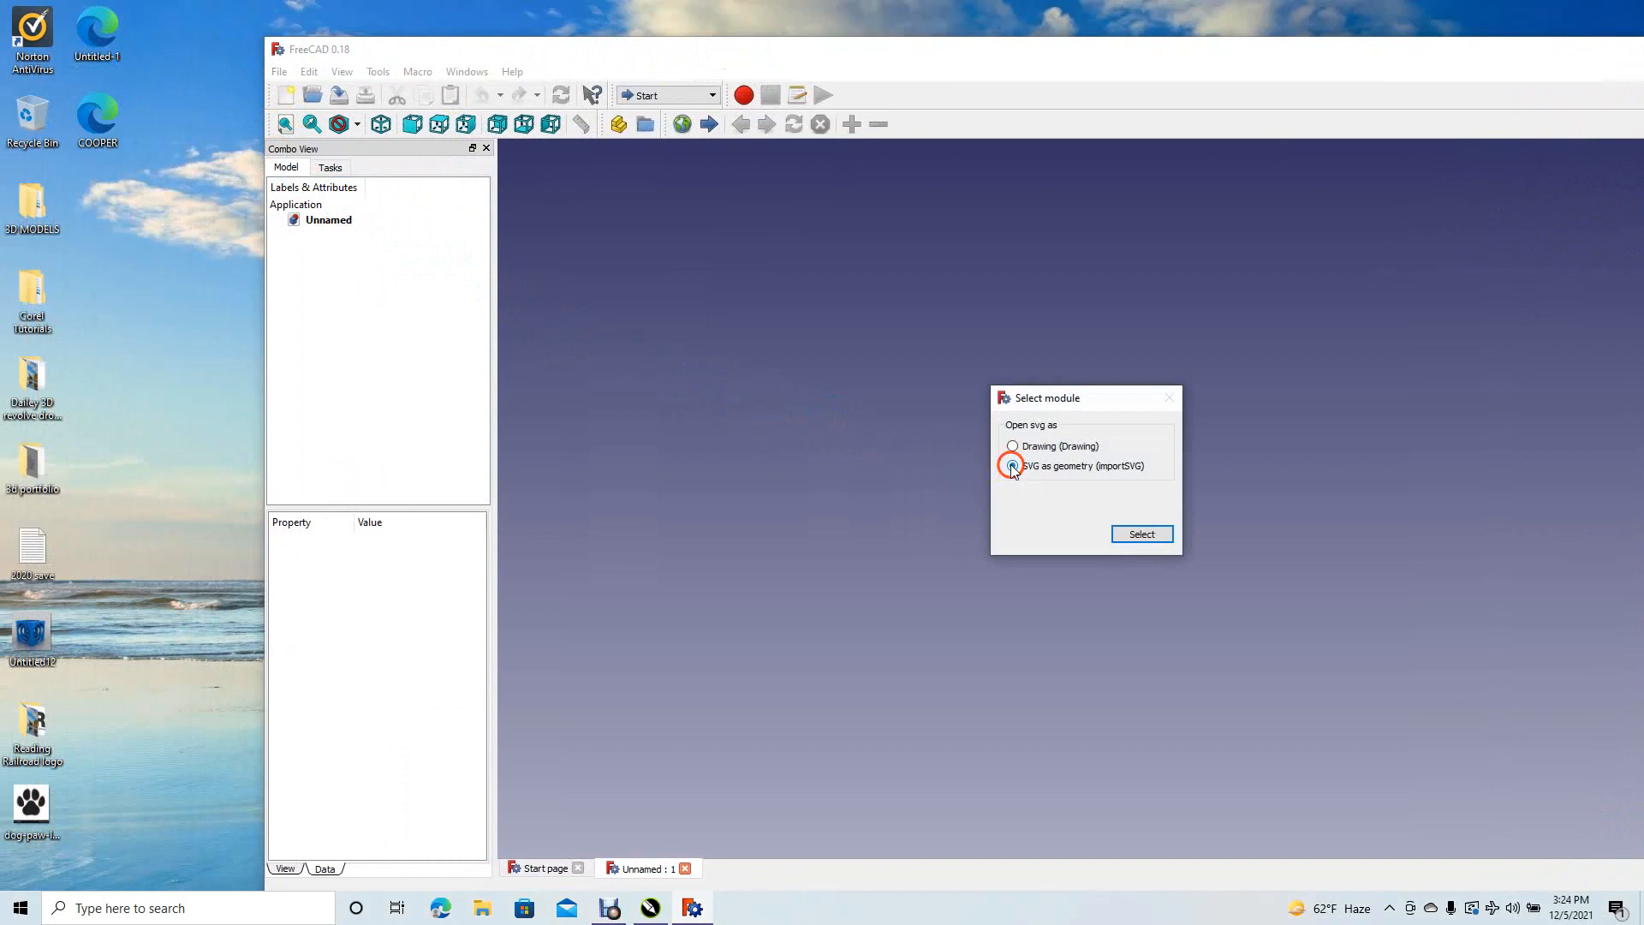
click(1144, 534)
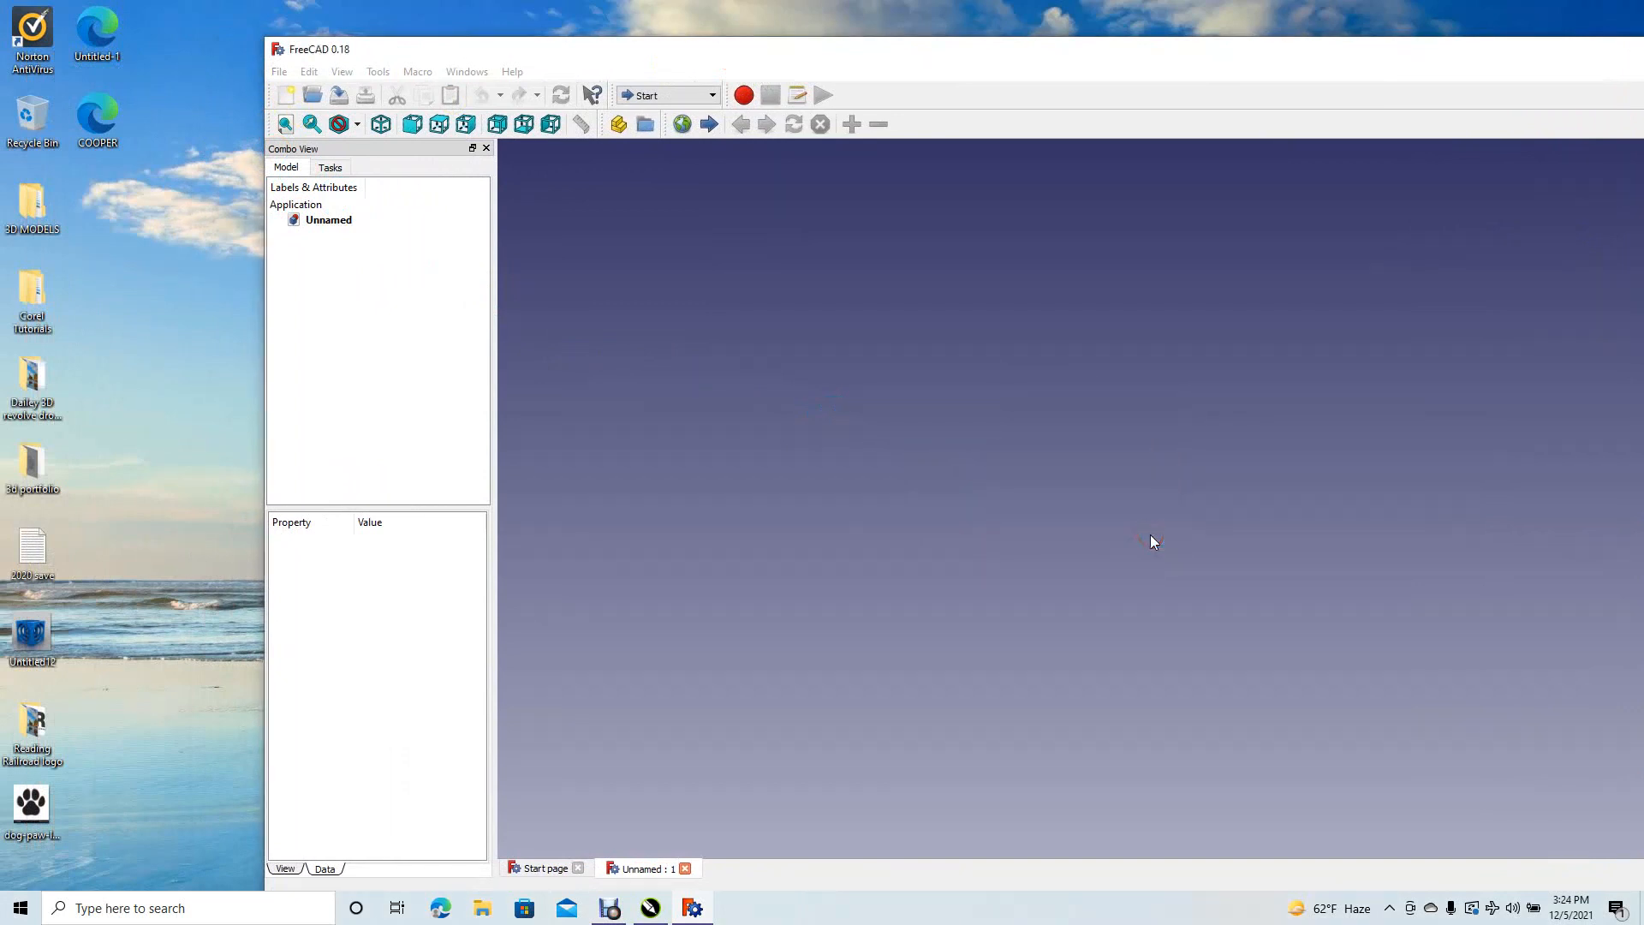
- Export all five paw paths to the Desktop as a STEP with colors file named DOG PAW
key(ctrl+a)
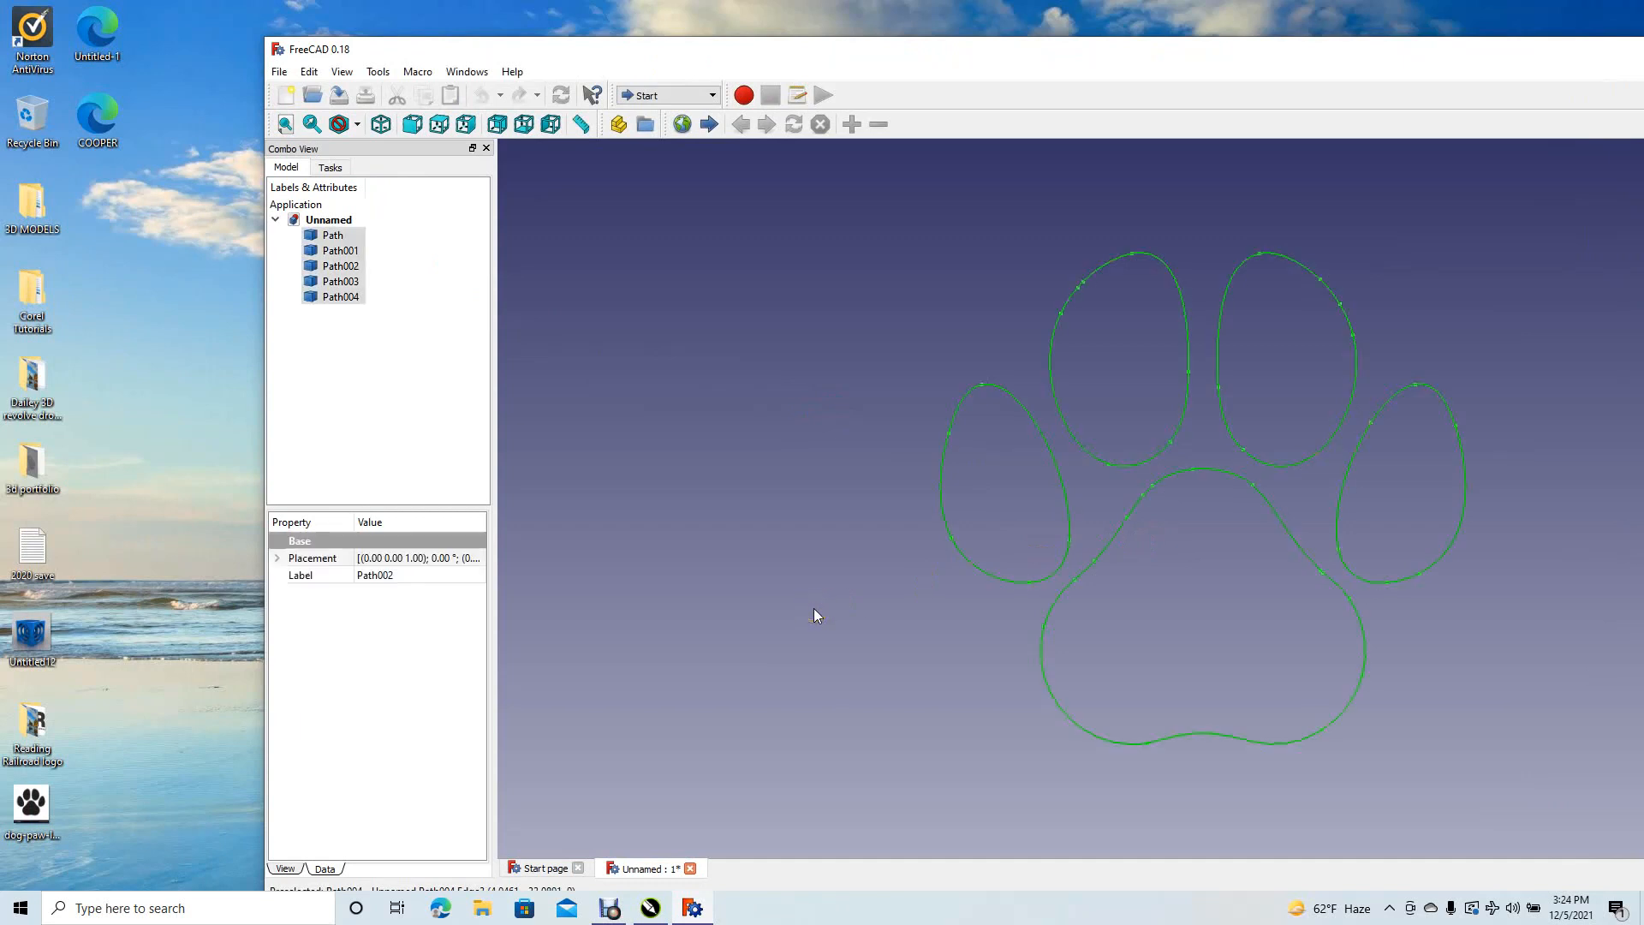
click(328, 103)
click(282, 74)
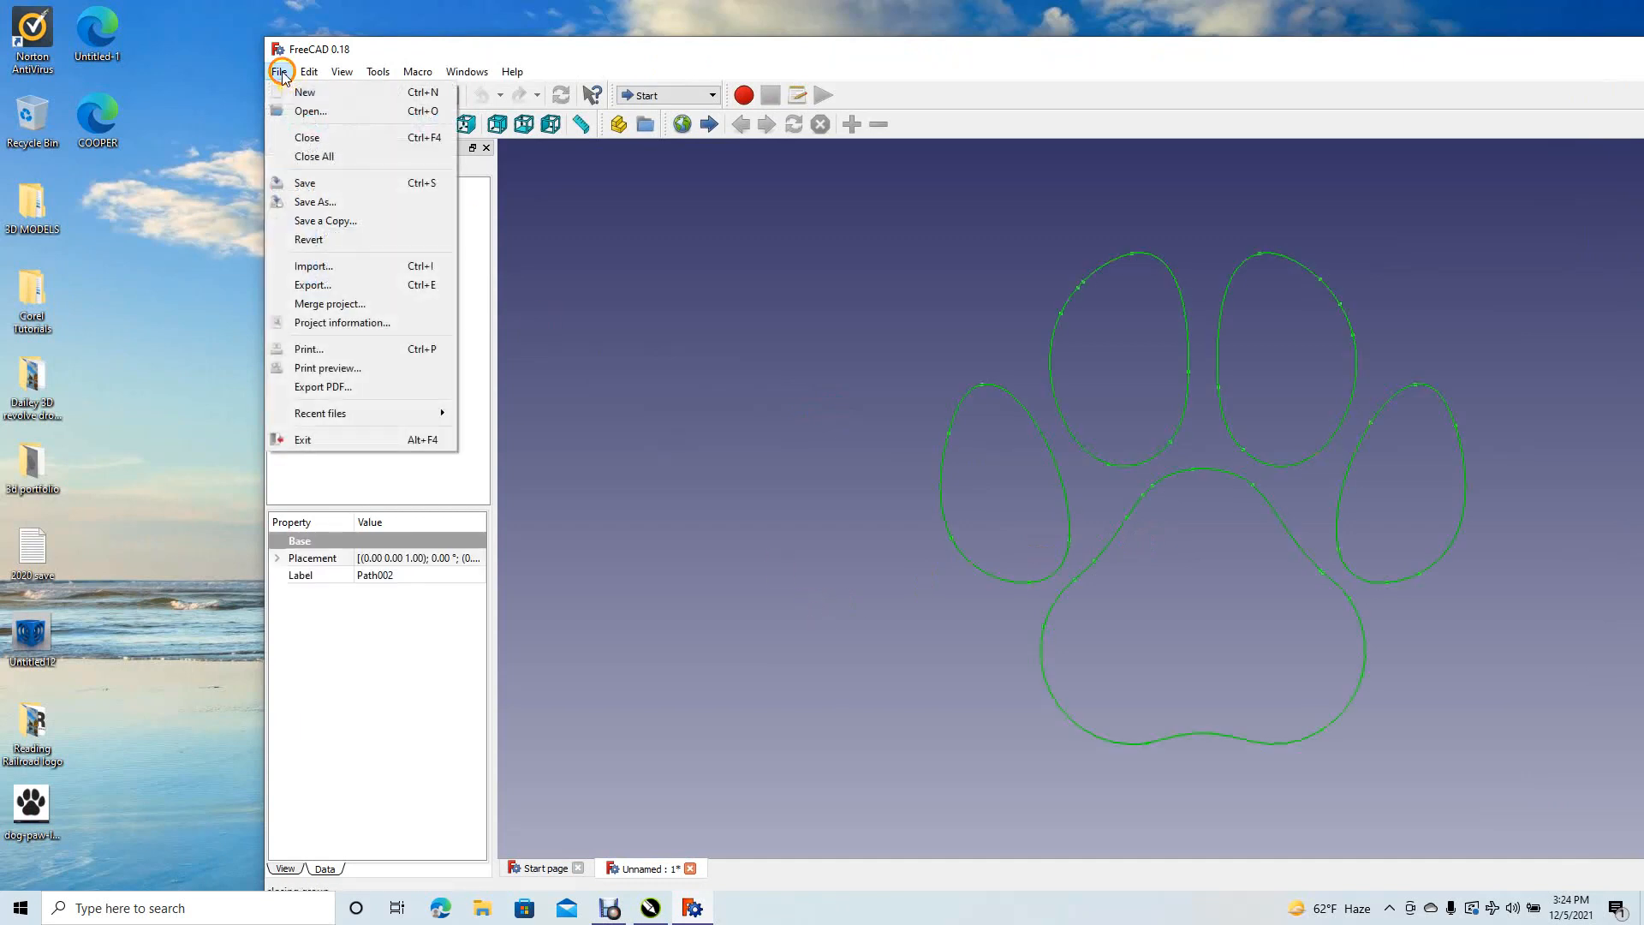
click(330, 286)
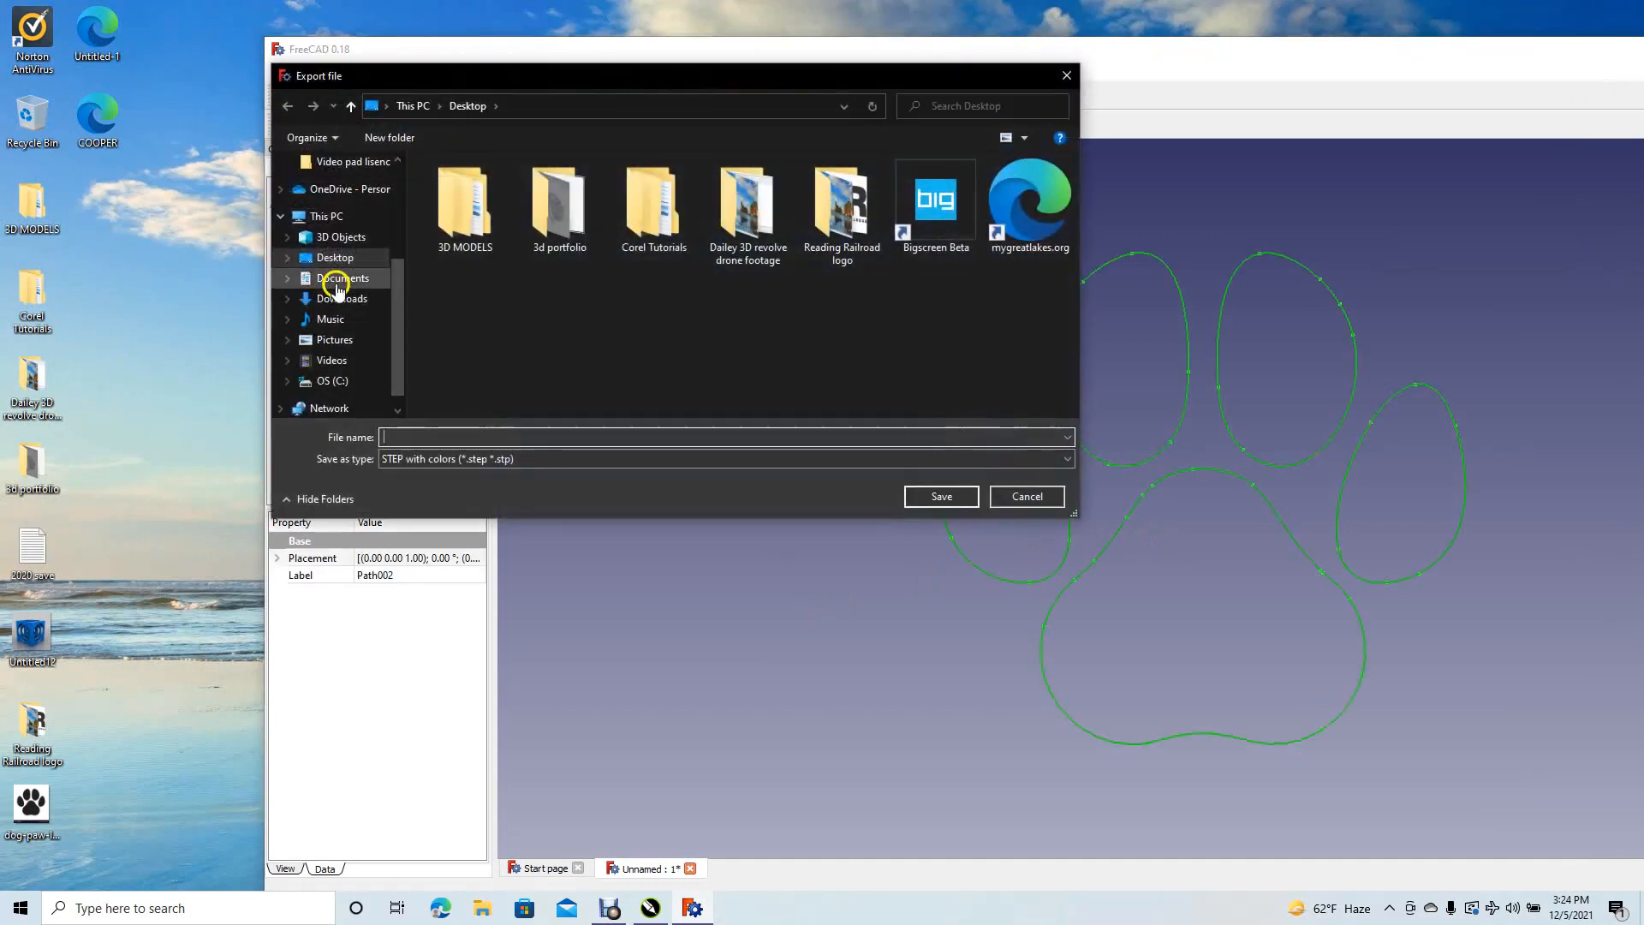
click(421, 436)
text(DOG PAW)
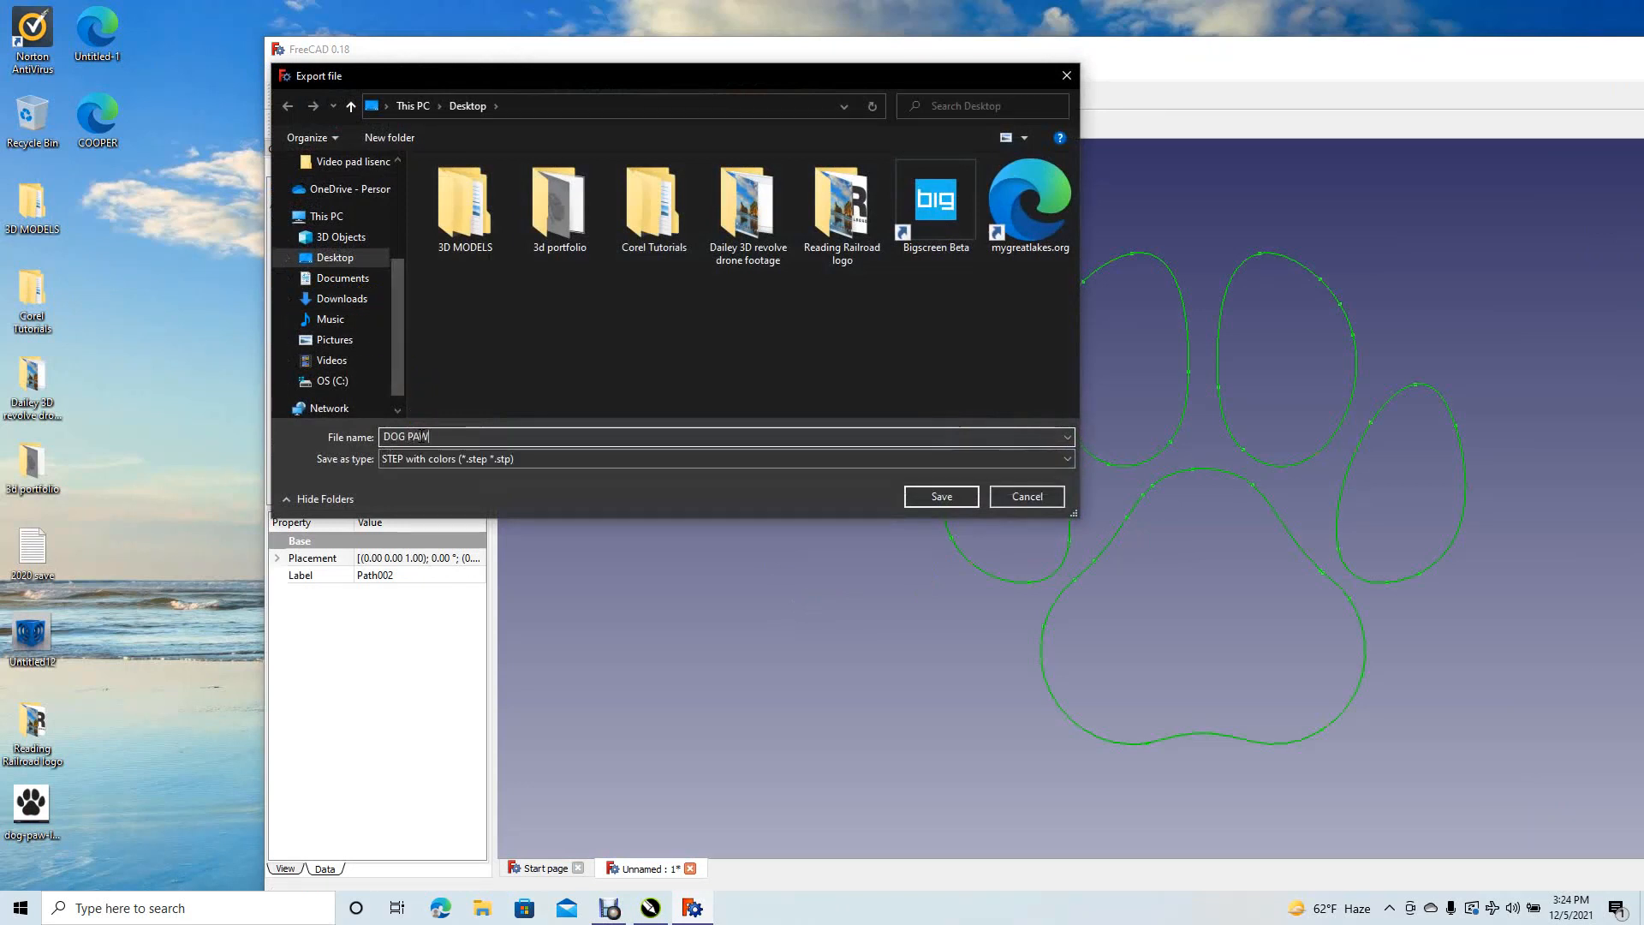
click(939, 496)
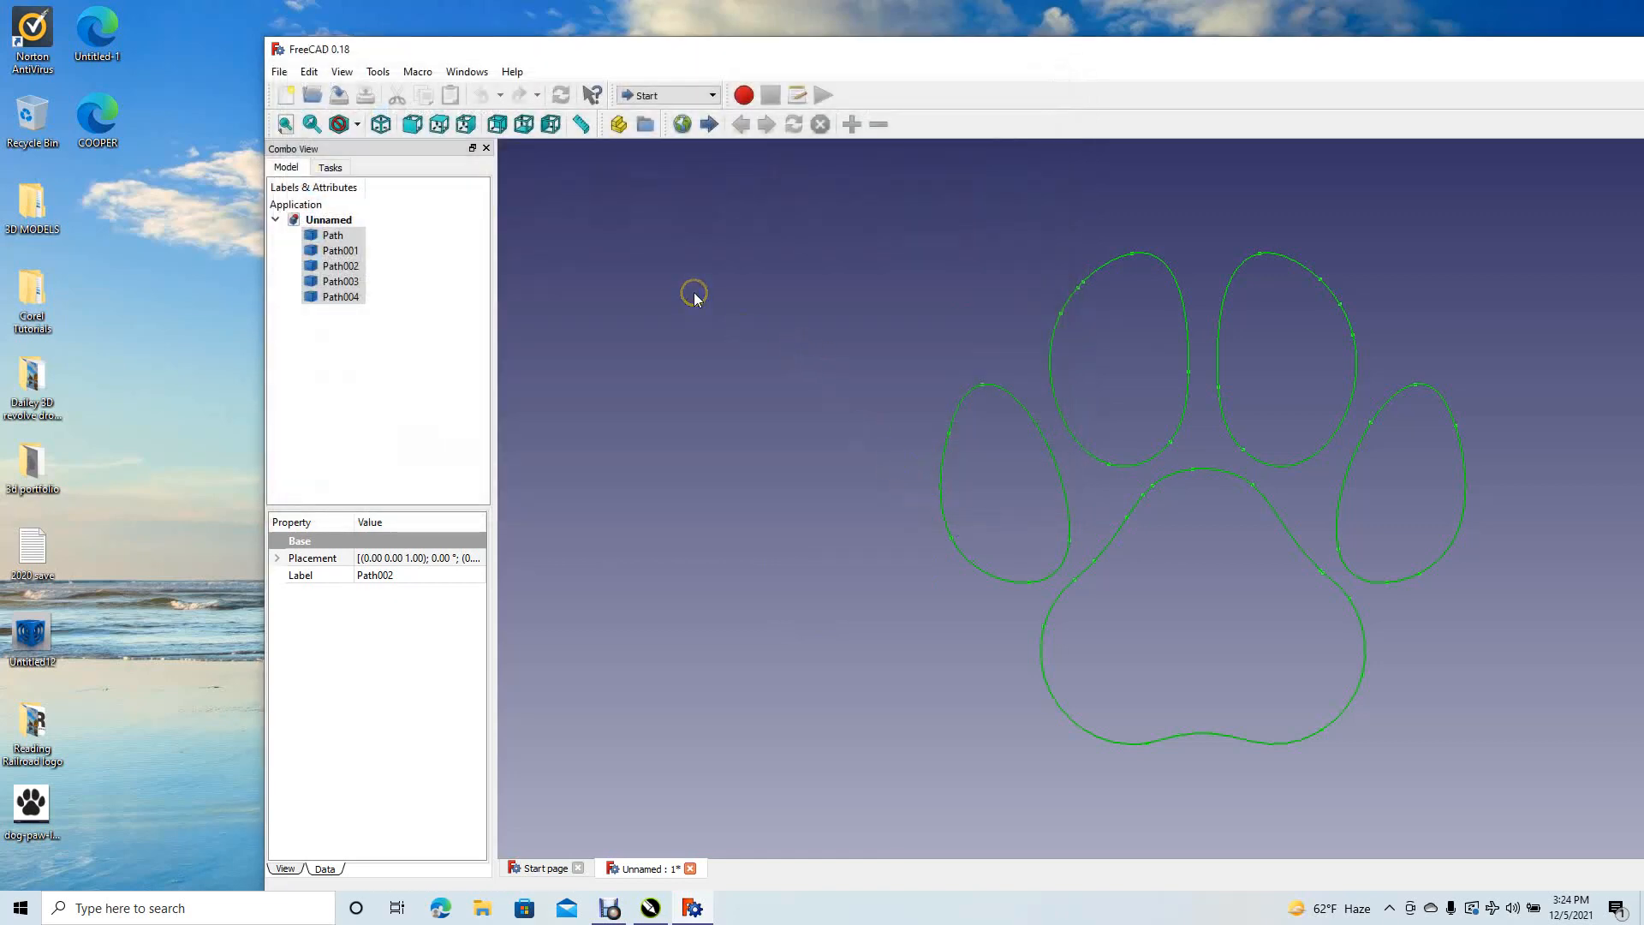
- Create another new document and import the COOPER SVG from the desktop into it, using SVG as geometry
click(280, 72)
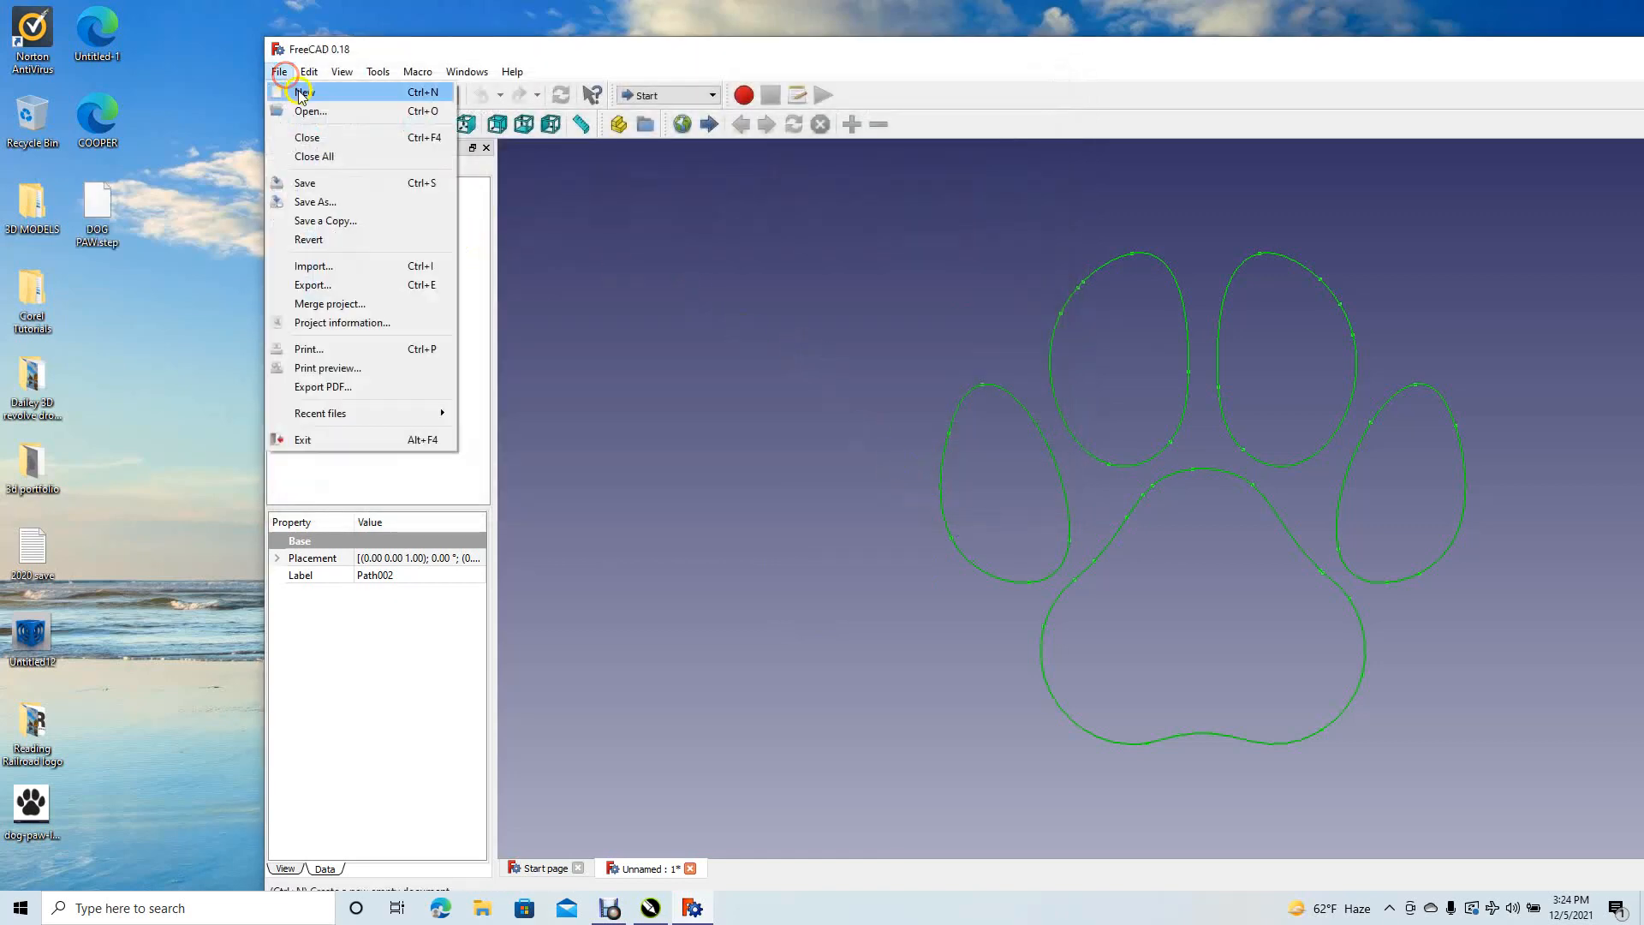
click(306, 94)
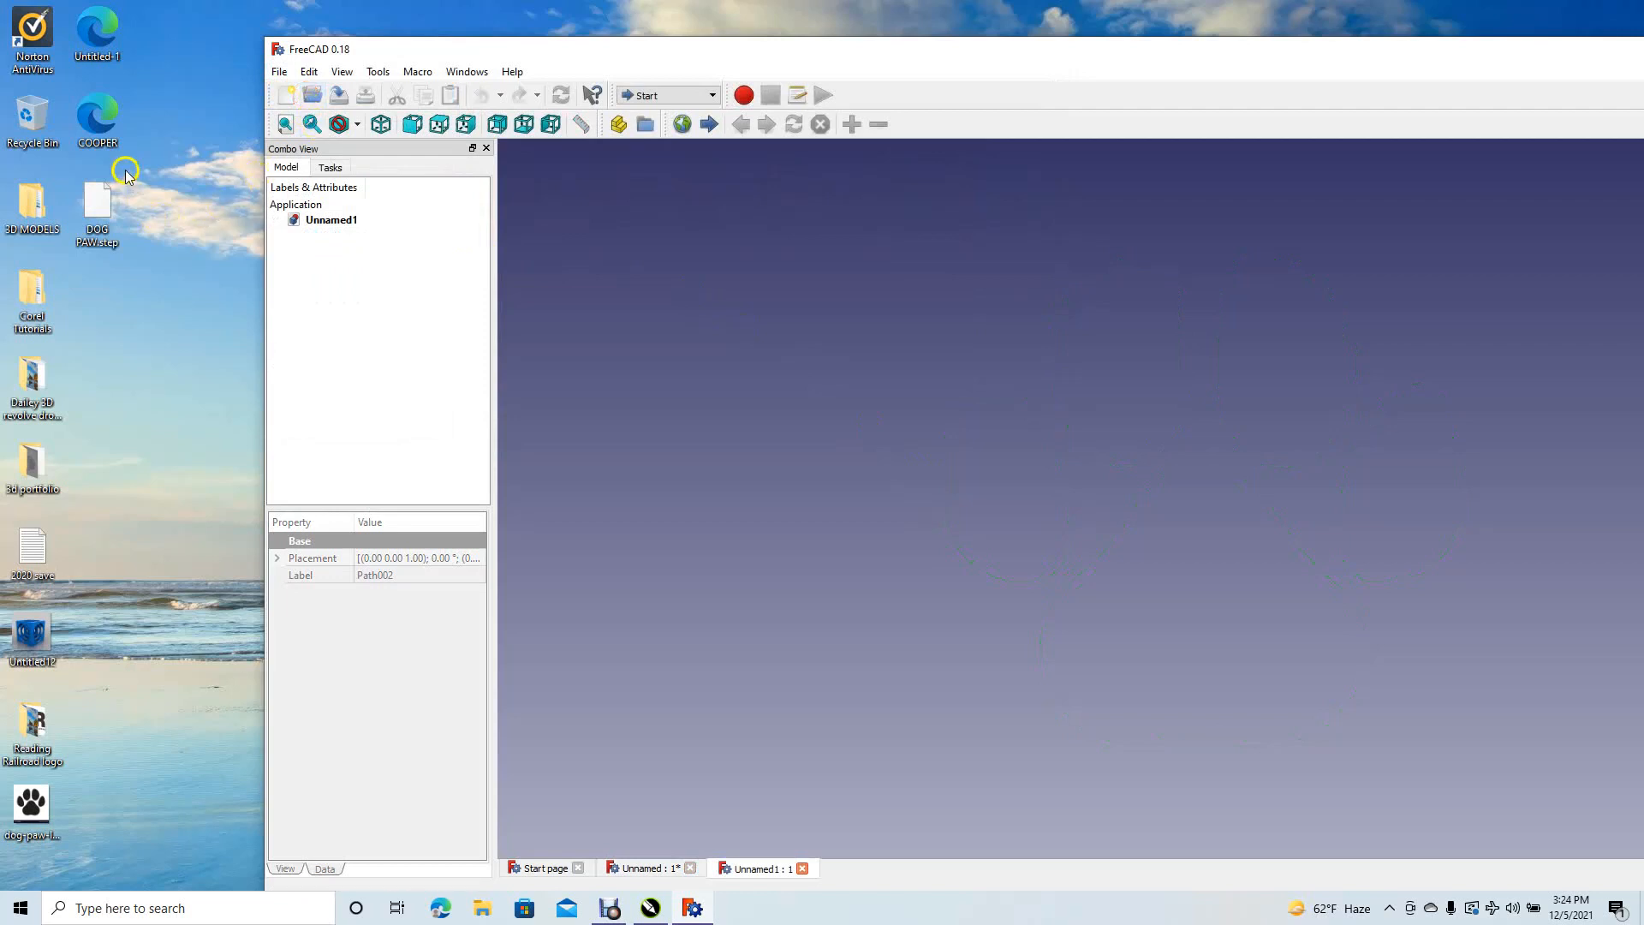
drag(110, 129, 903, 464)
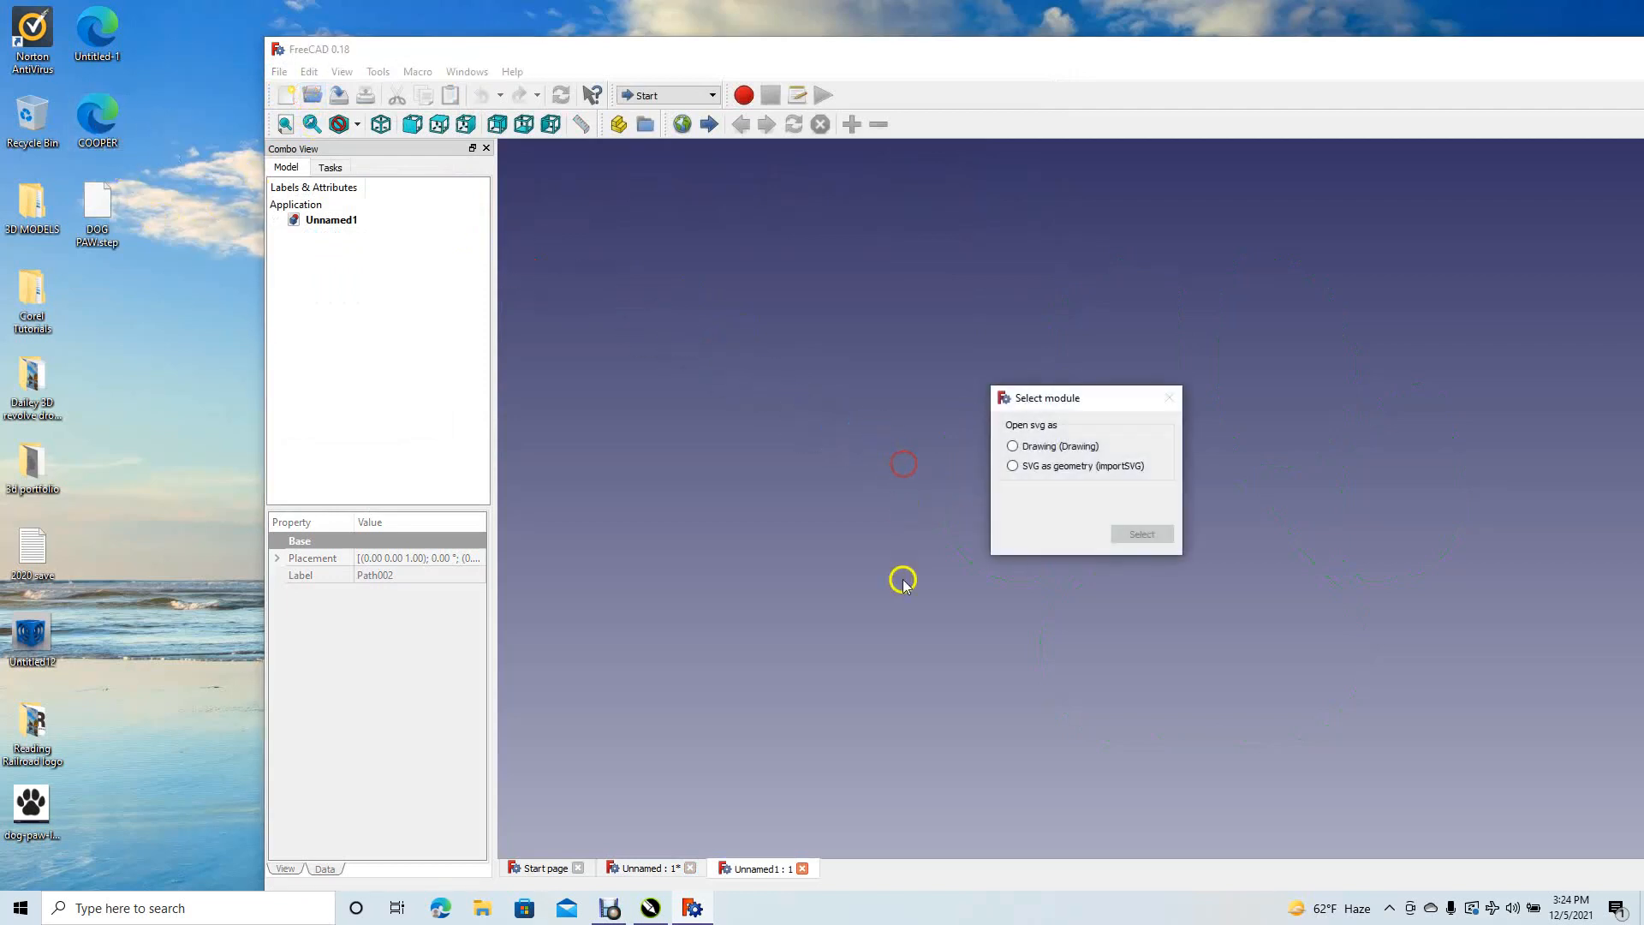
click(1013, 467)
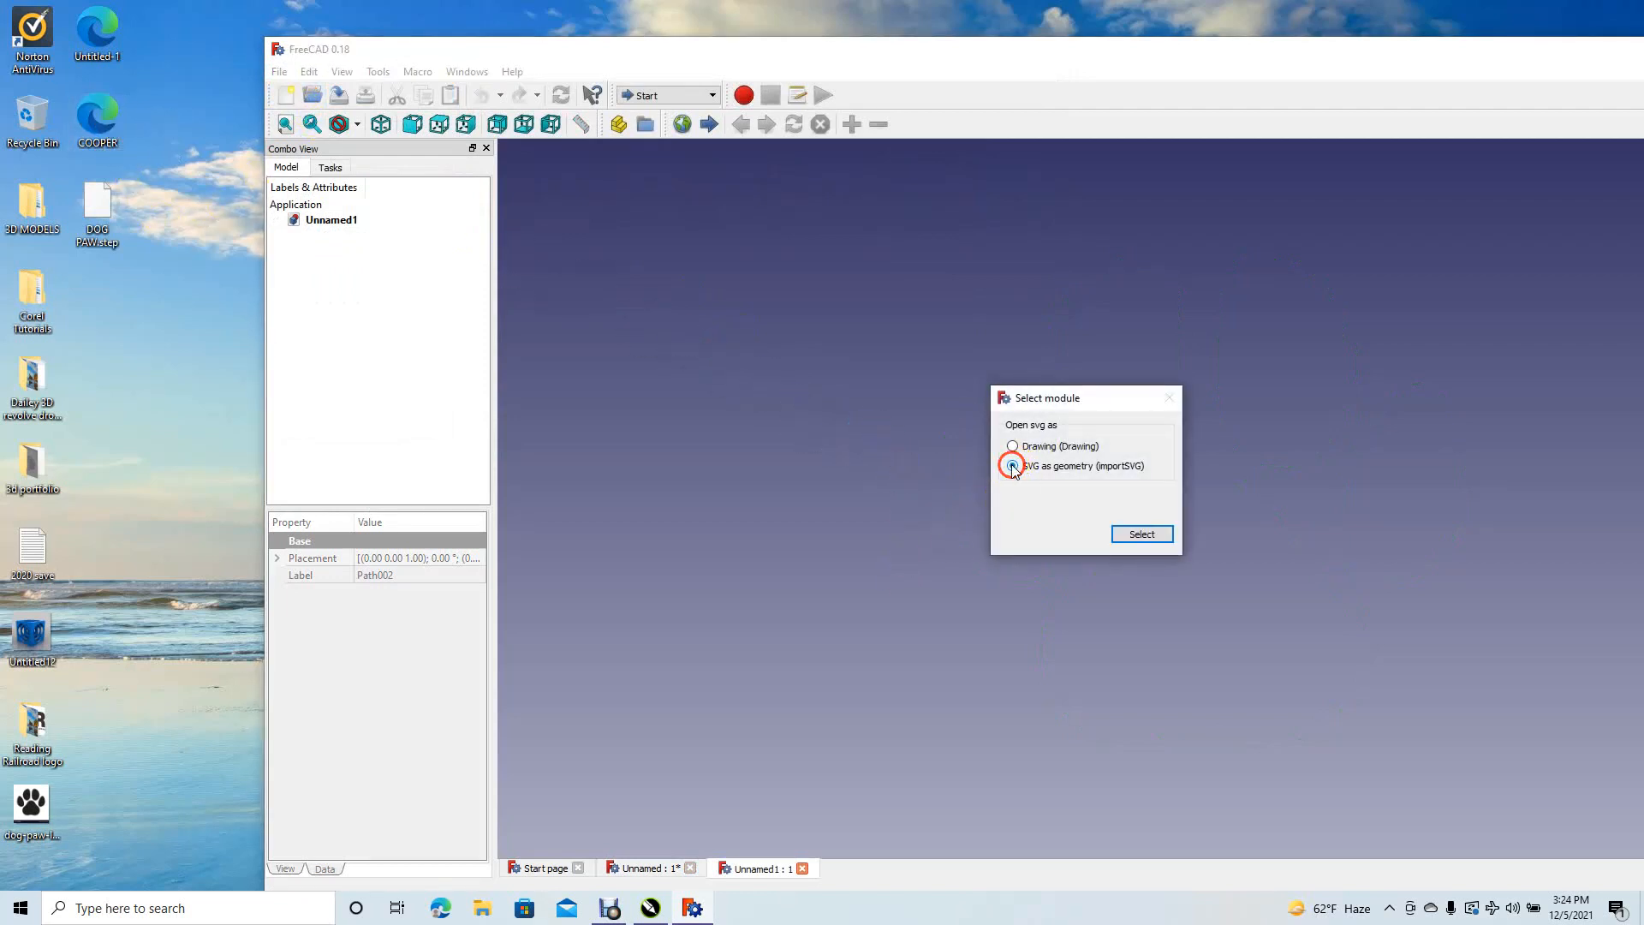
click(1147, 533)
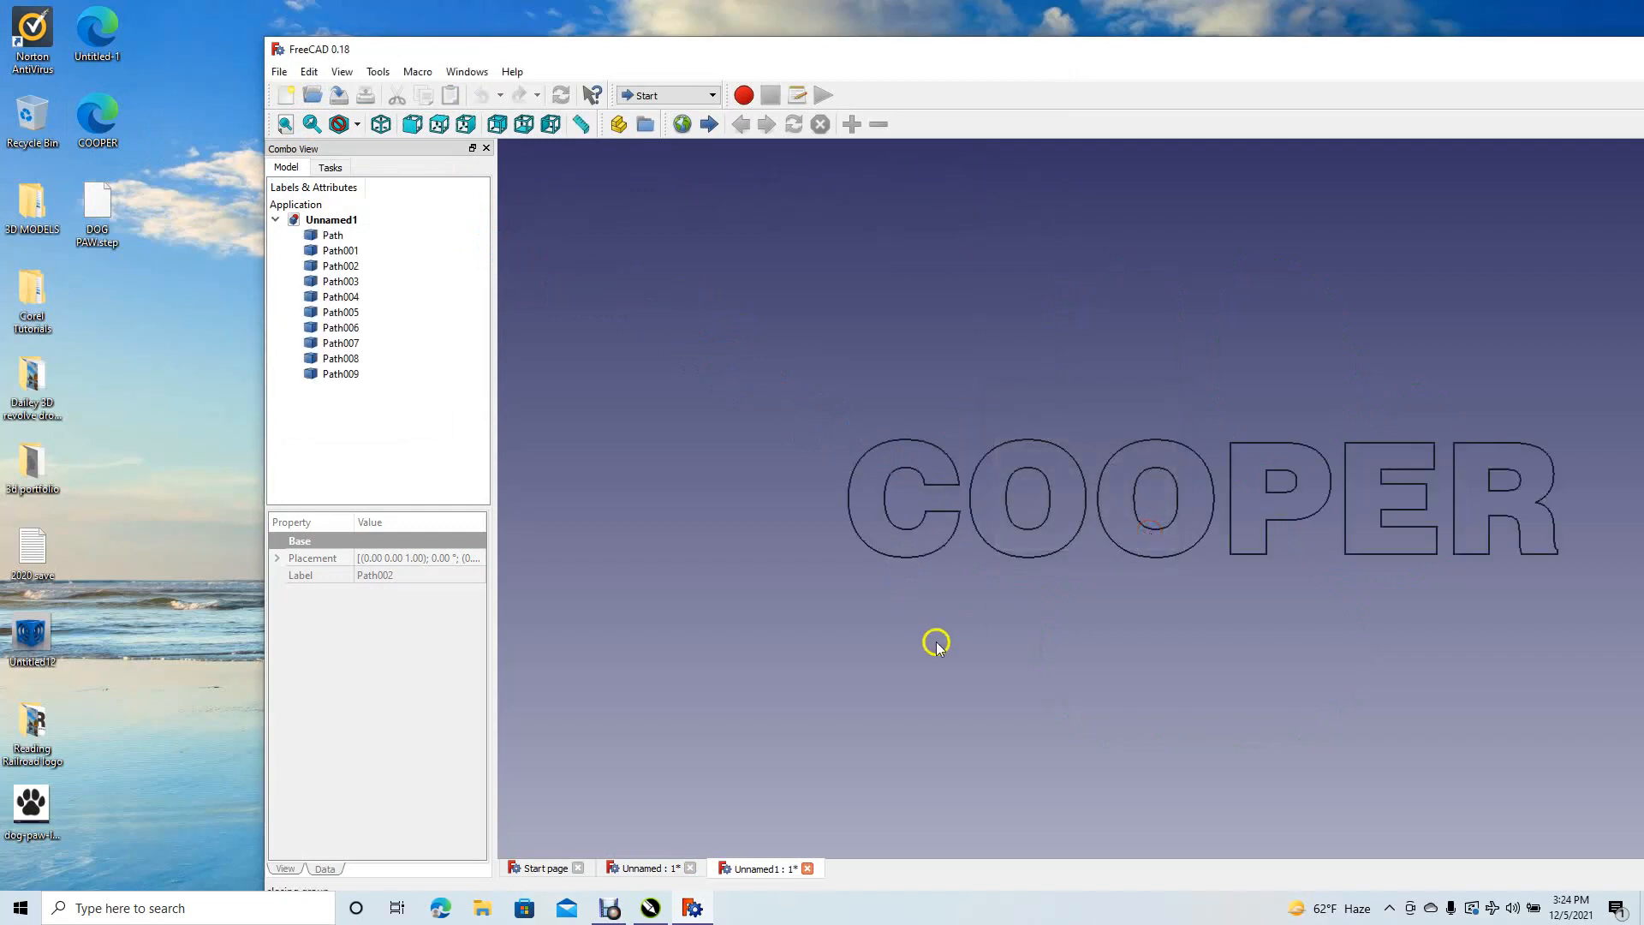
- Export all the COOPER letter paths to the Desktop as a STEP with colors file named COOPER
key(ctrl+a)
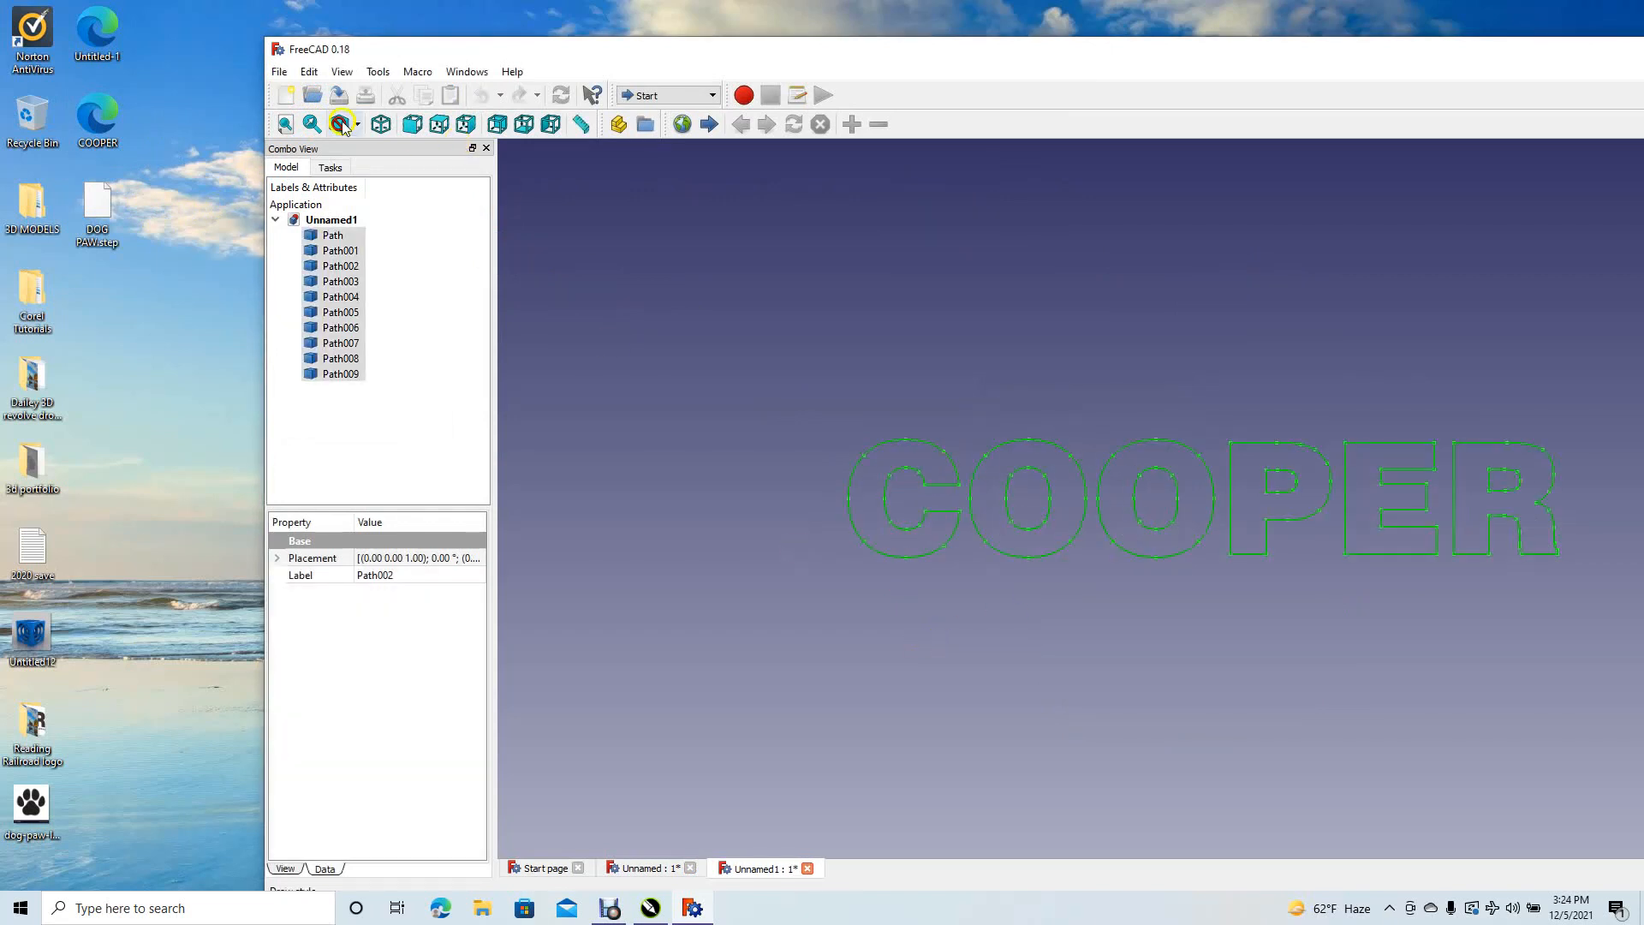
click(279, 72)
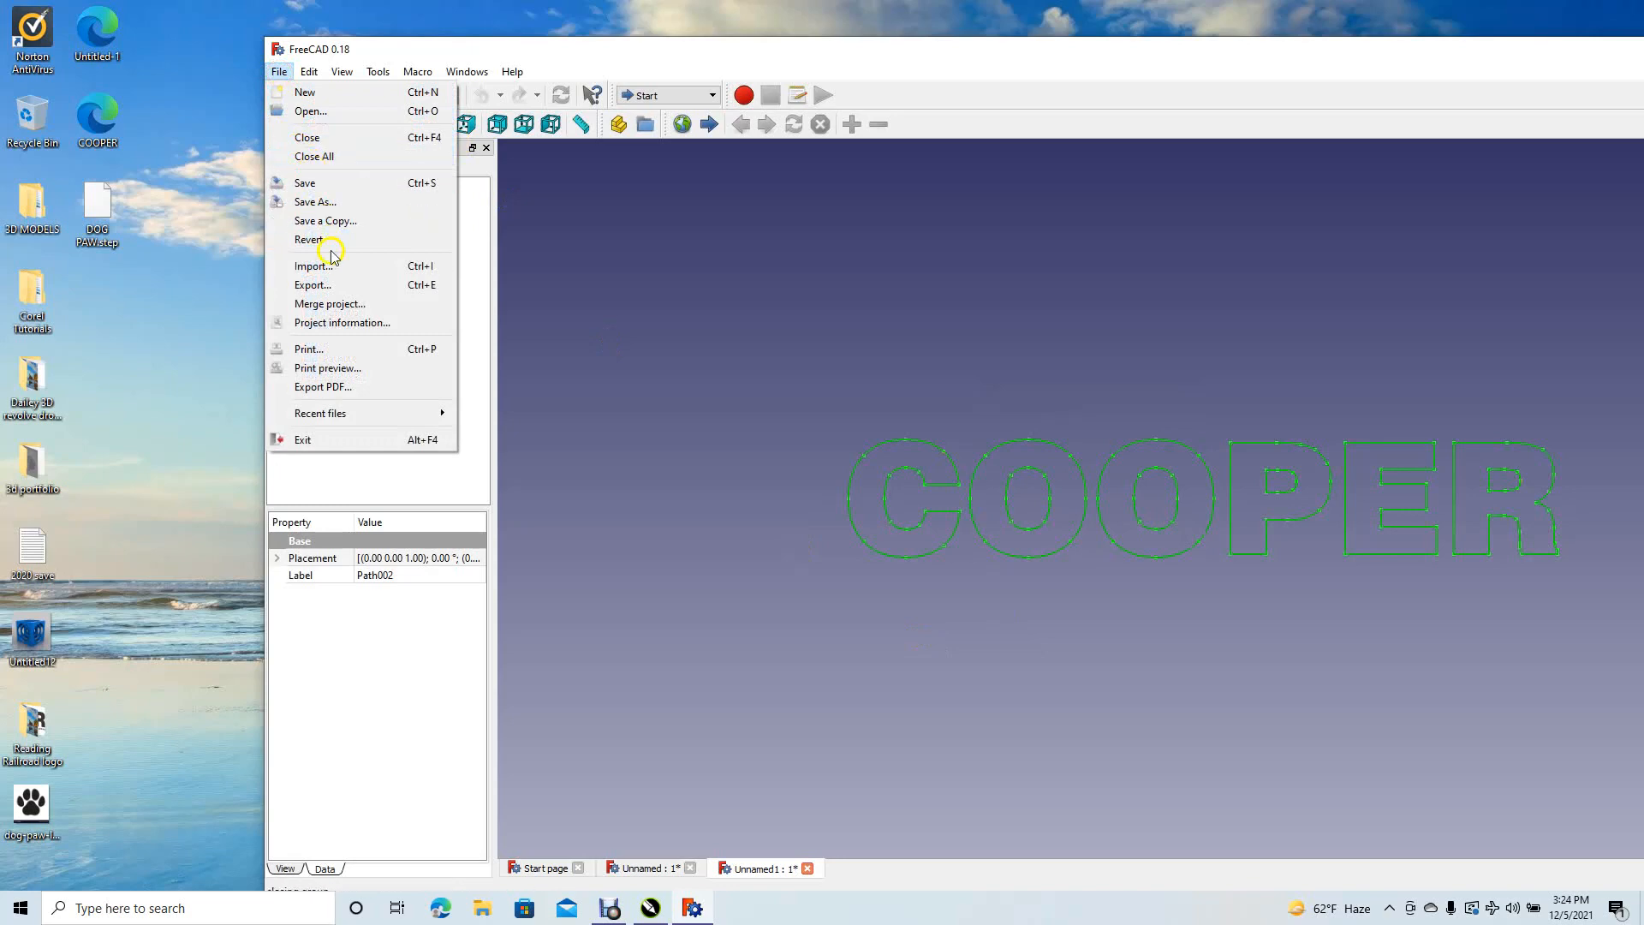
click(315, 286)
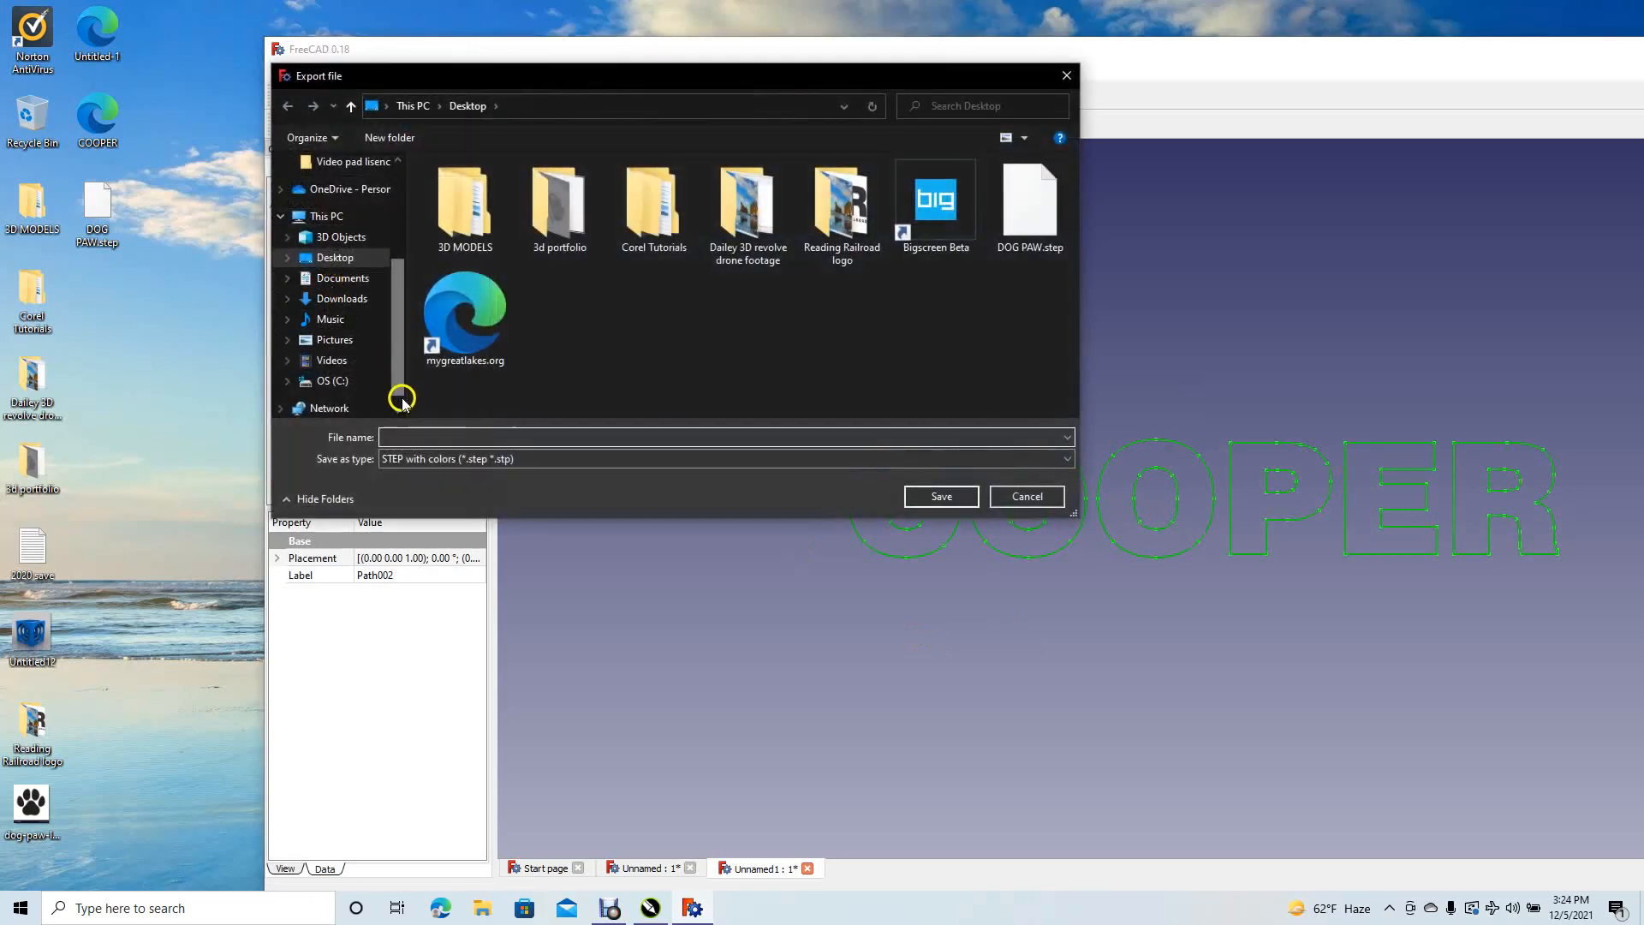
click(422, 433)
text(COOPER)
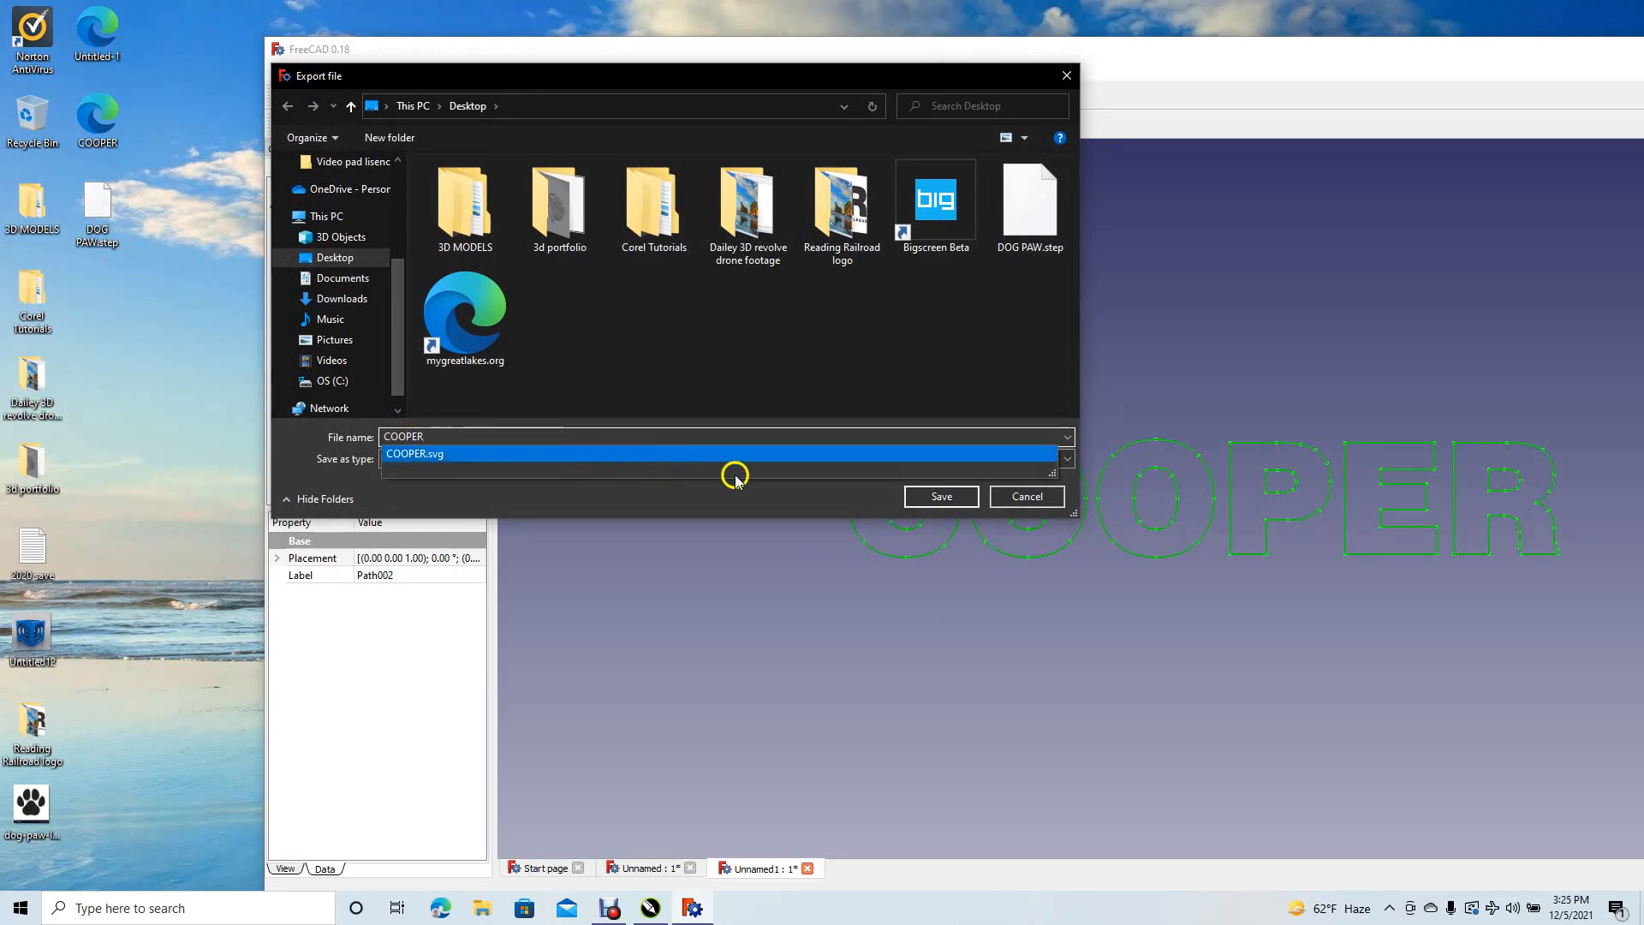
click(937, 495)
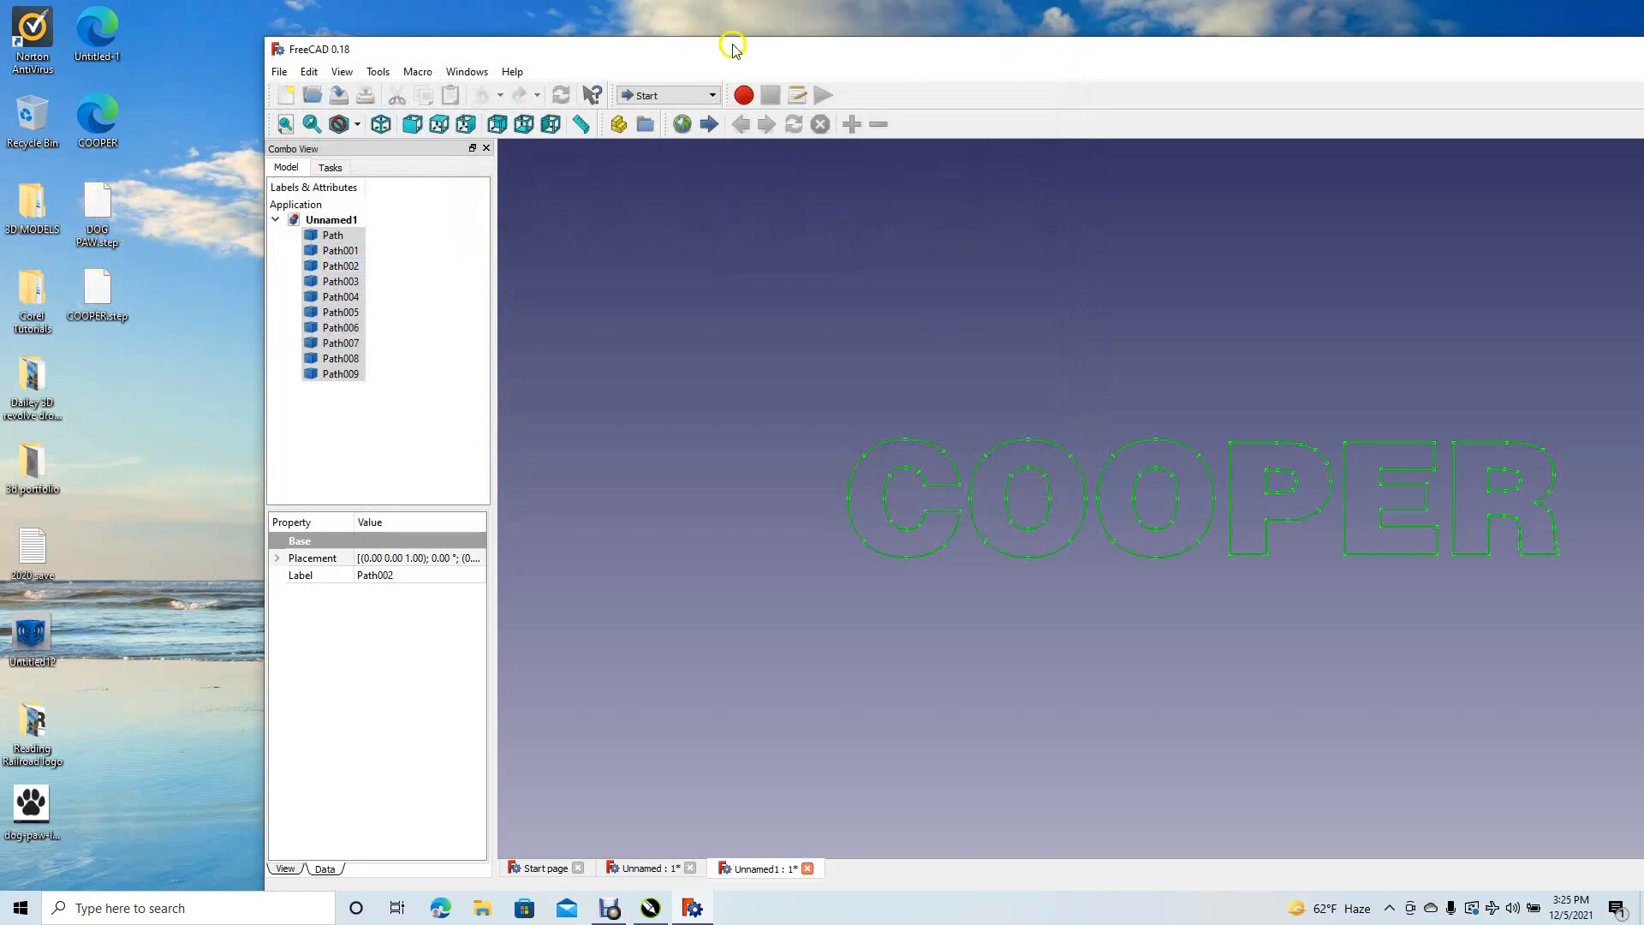
- Switch to DesignSpark Mechanical 5.0, create a new design and bring it into view
drag(886, 64, 414, 47)
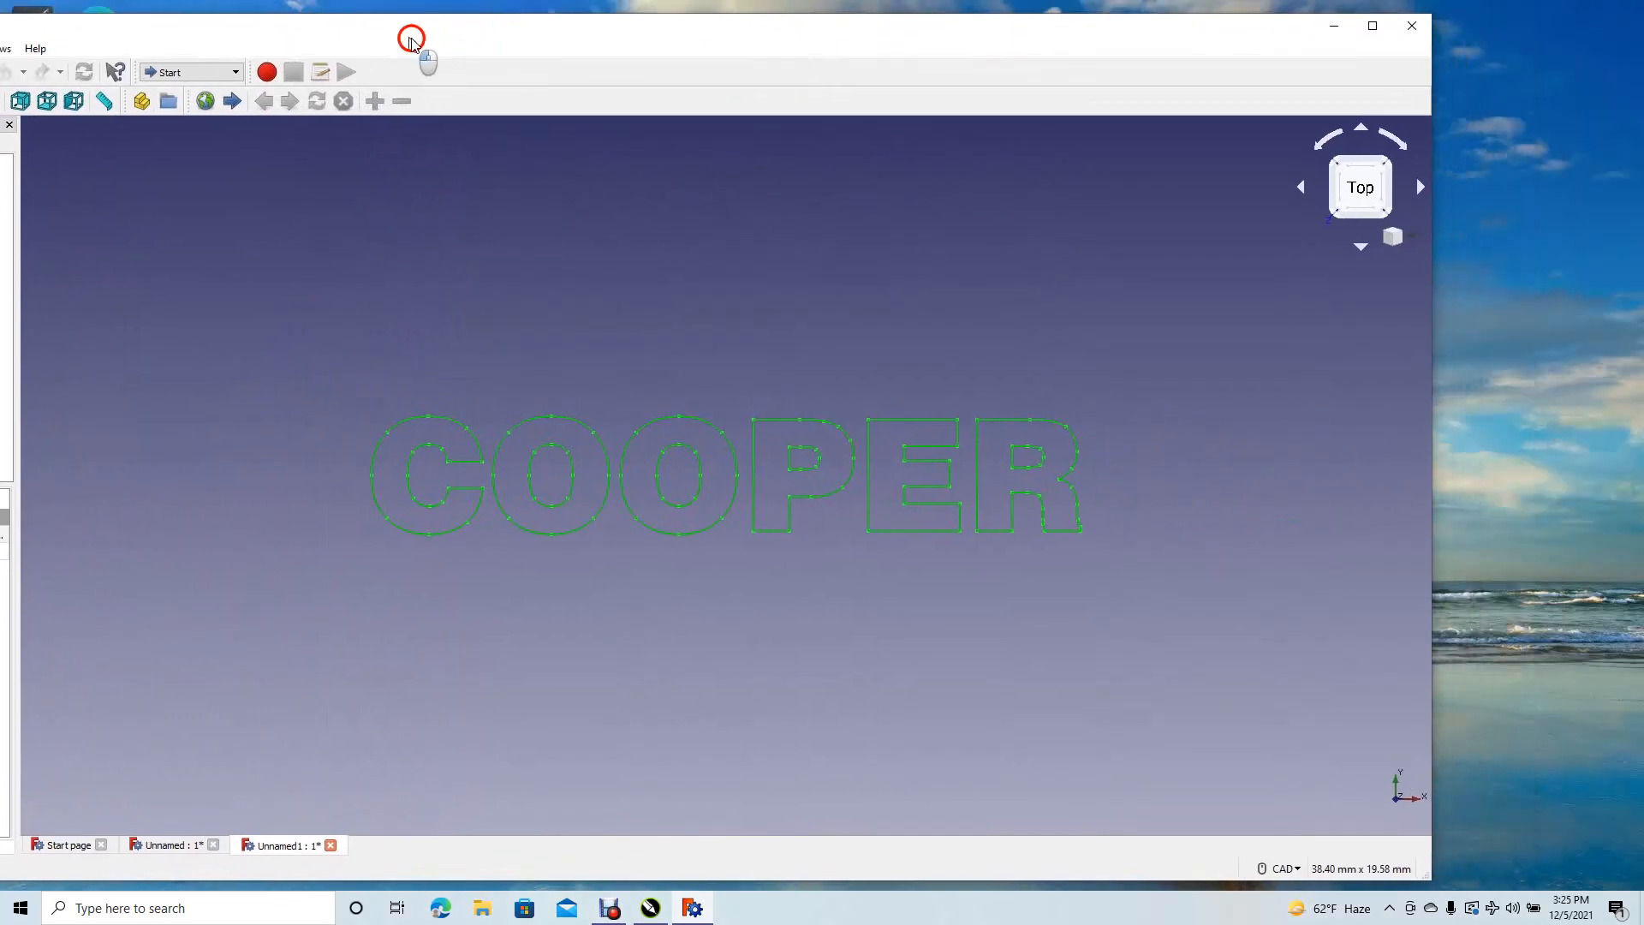
click(1334, 28)
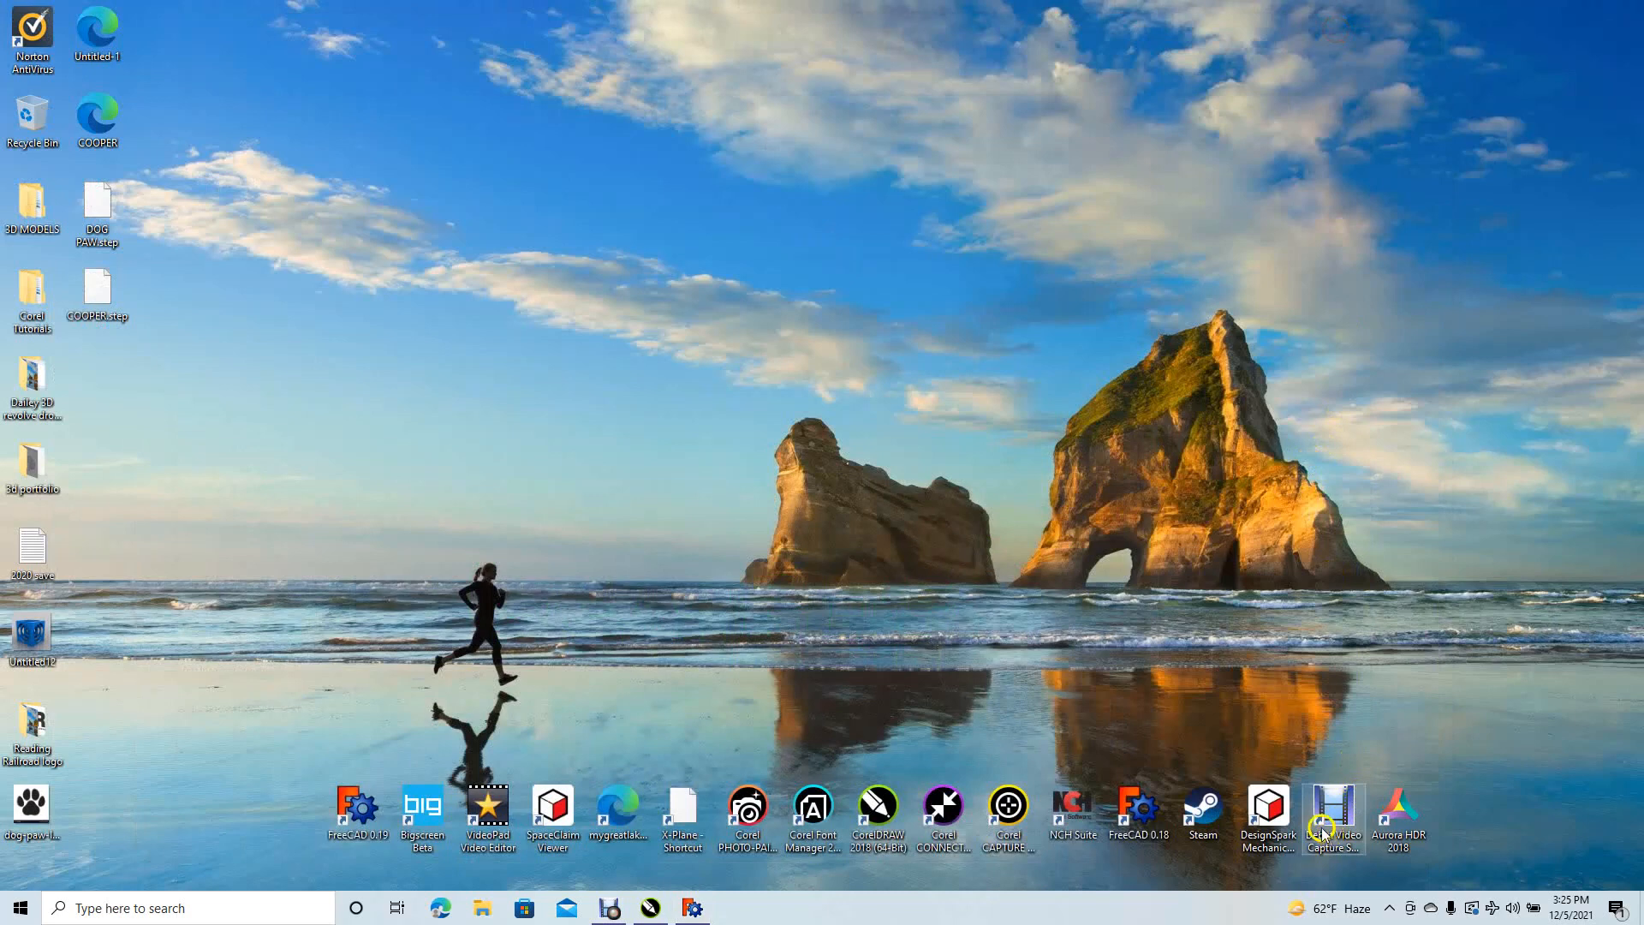
click(1271, 807)
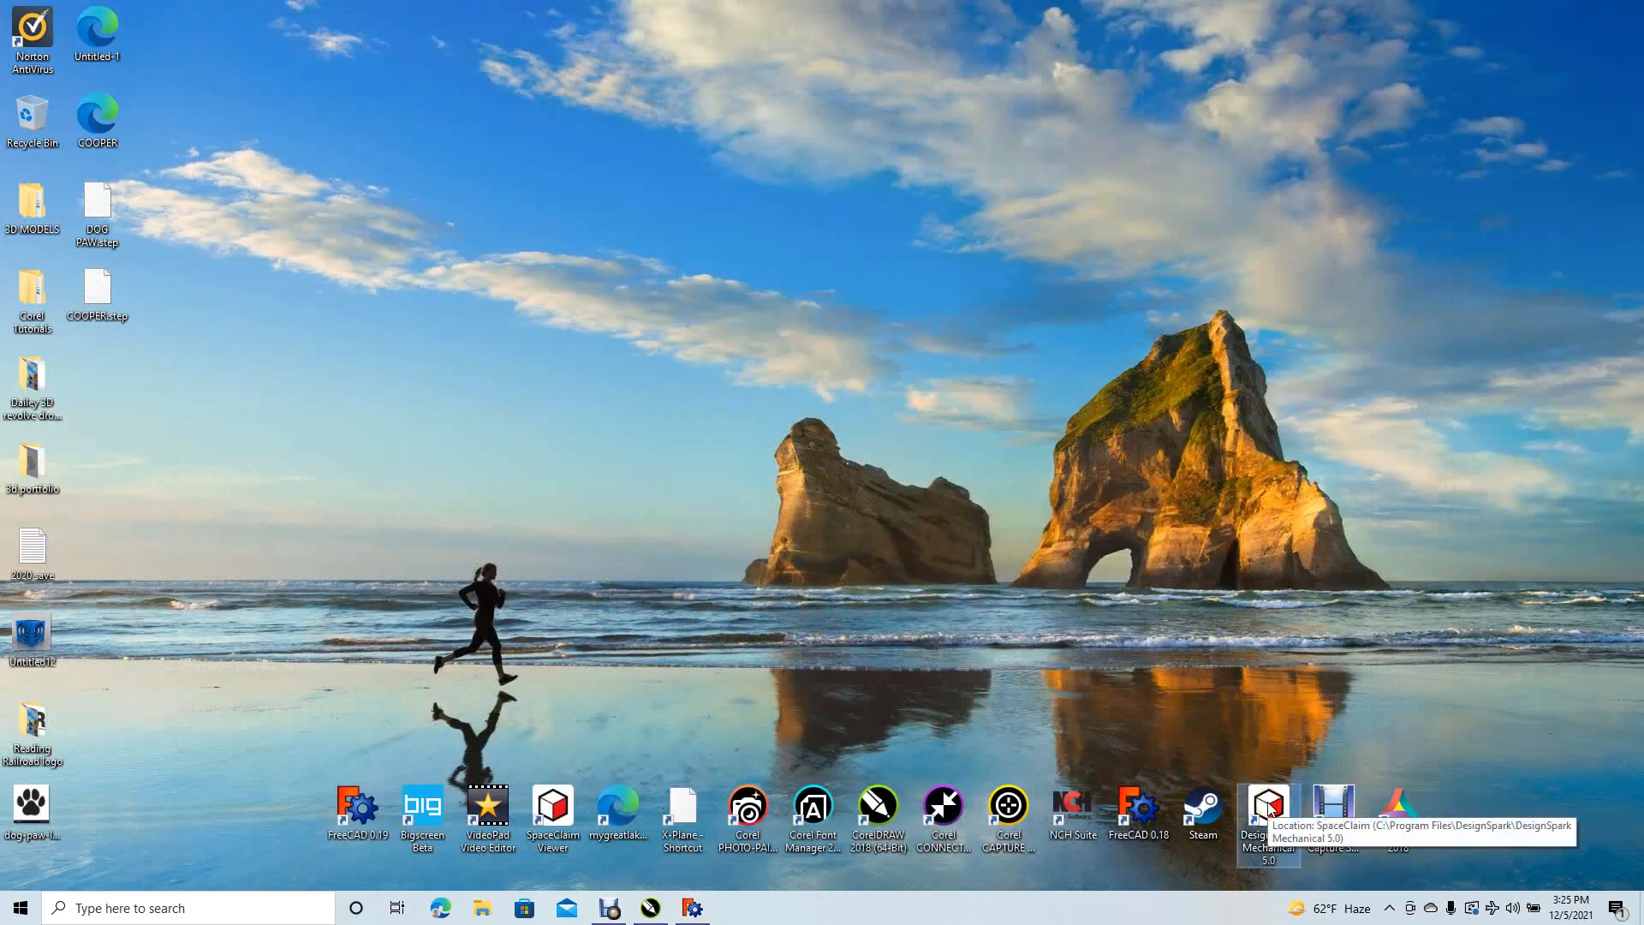
double_click(1271, 808)
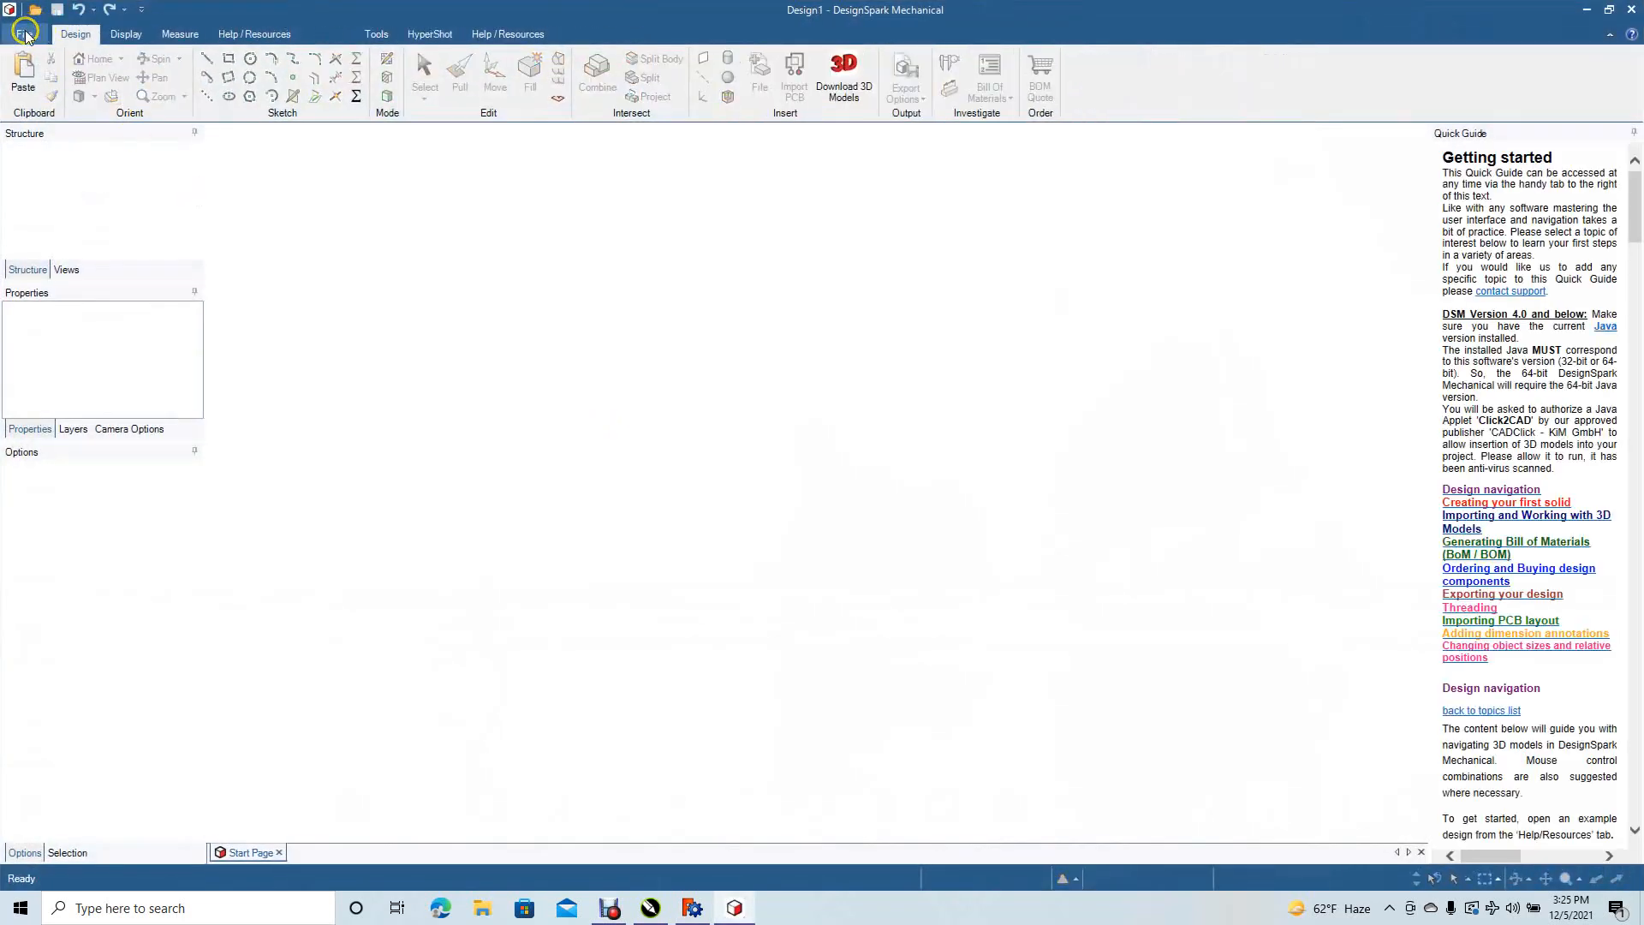
click(24, 33)
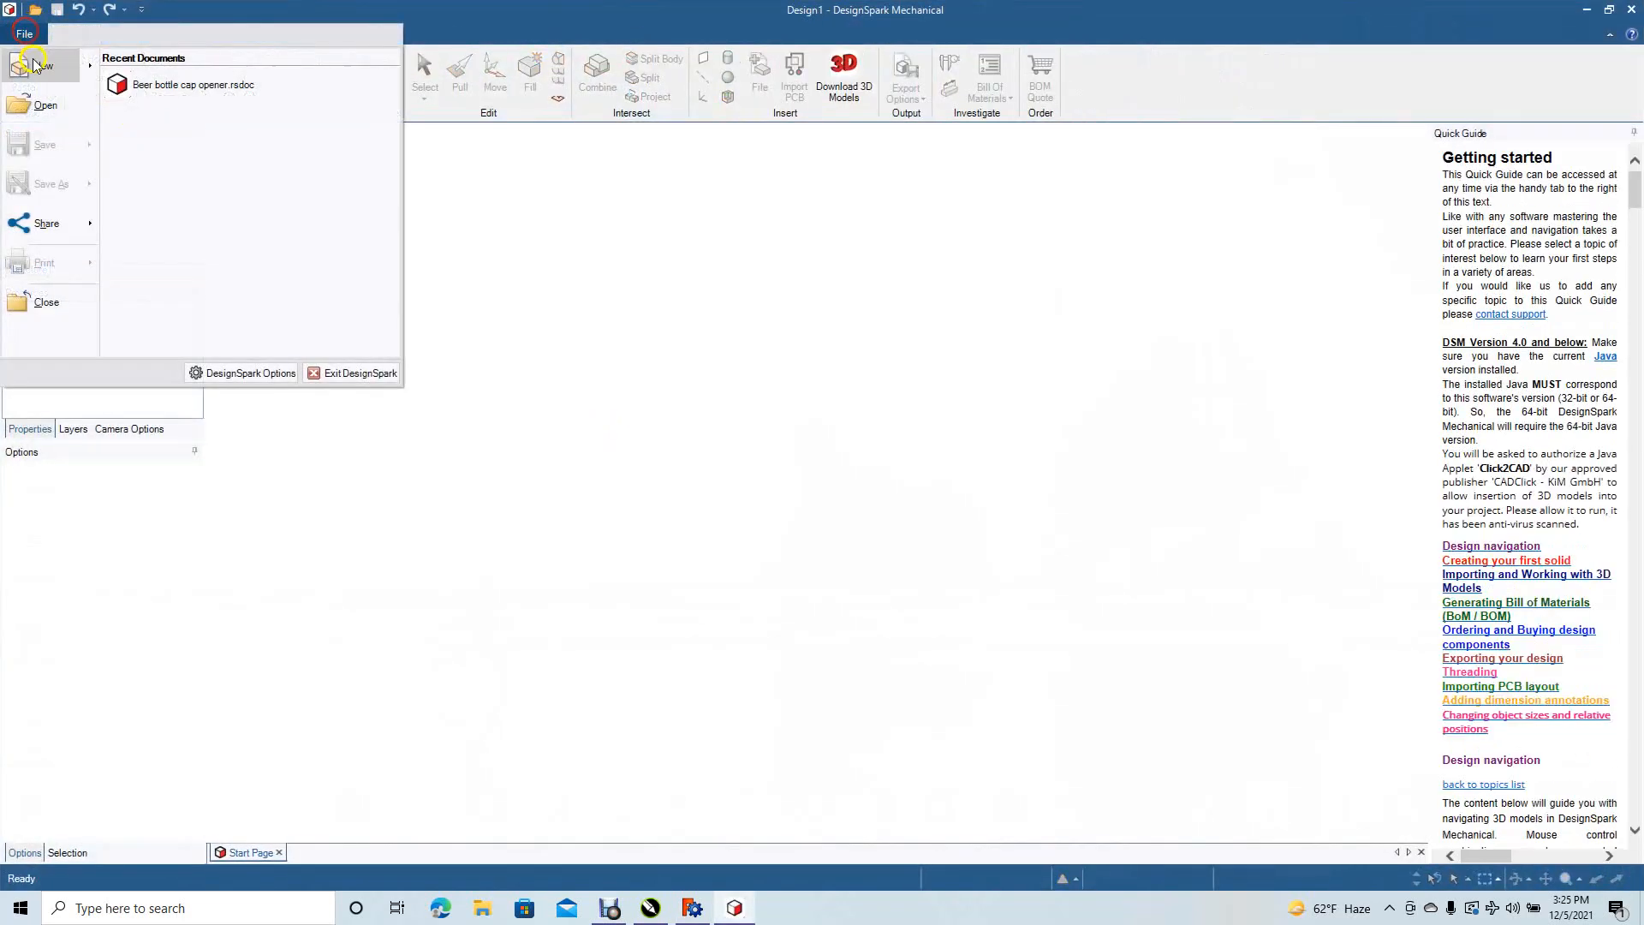
mouse_move(34, 66)
click(137, 77)
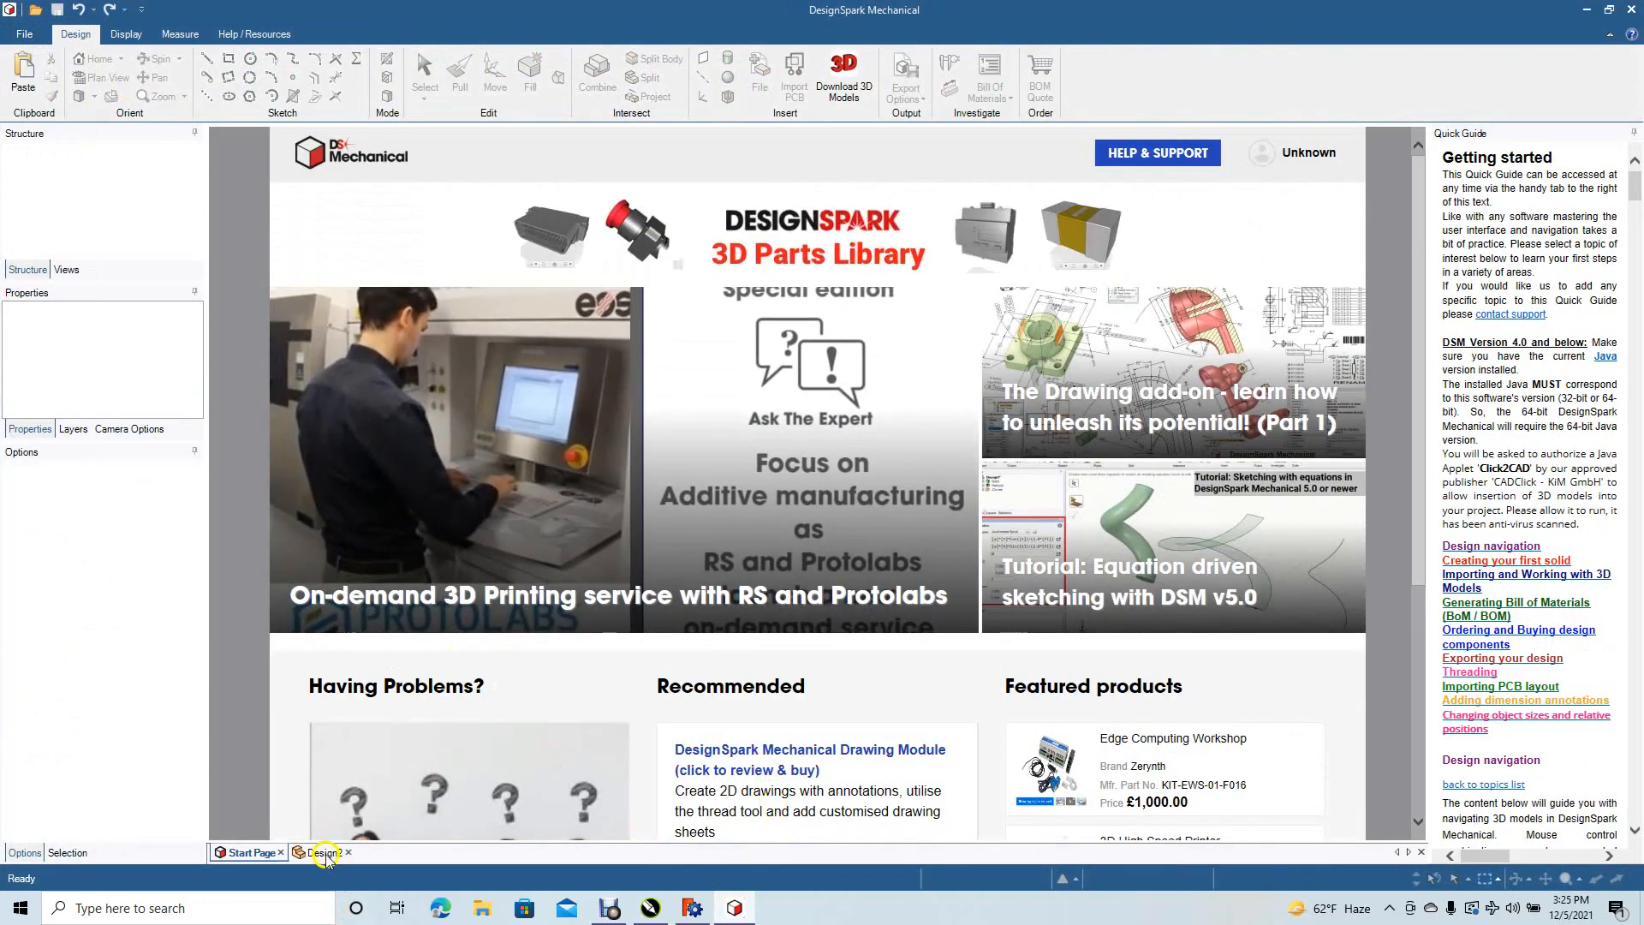
click(324, 853)
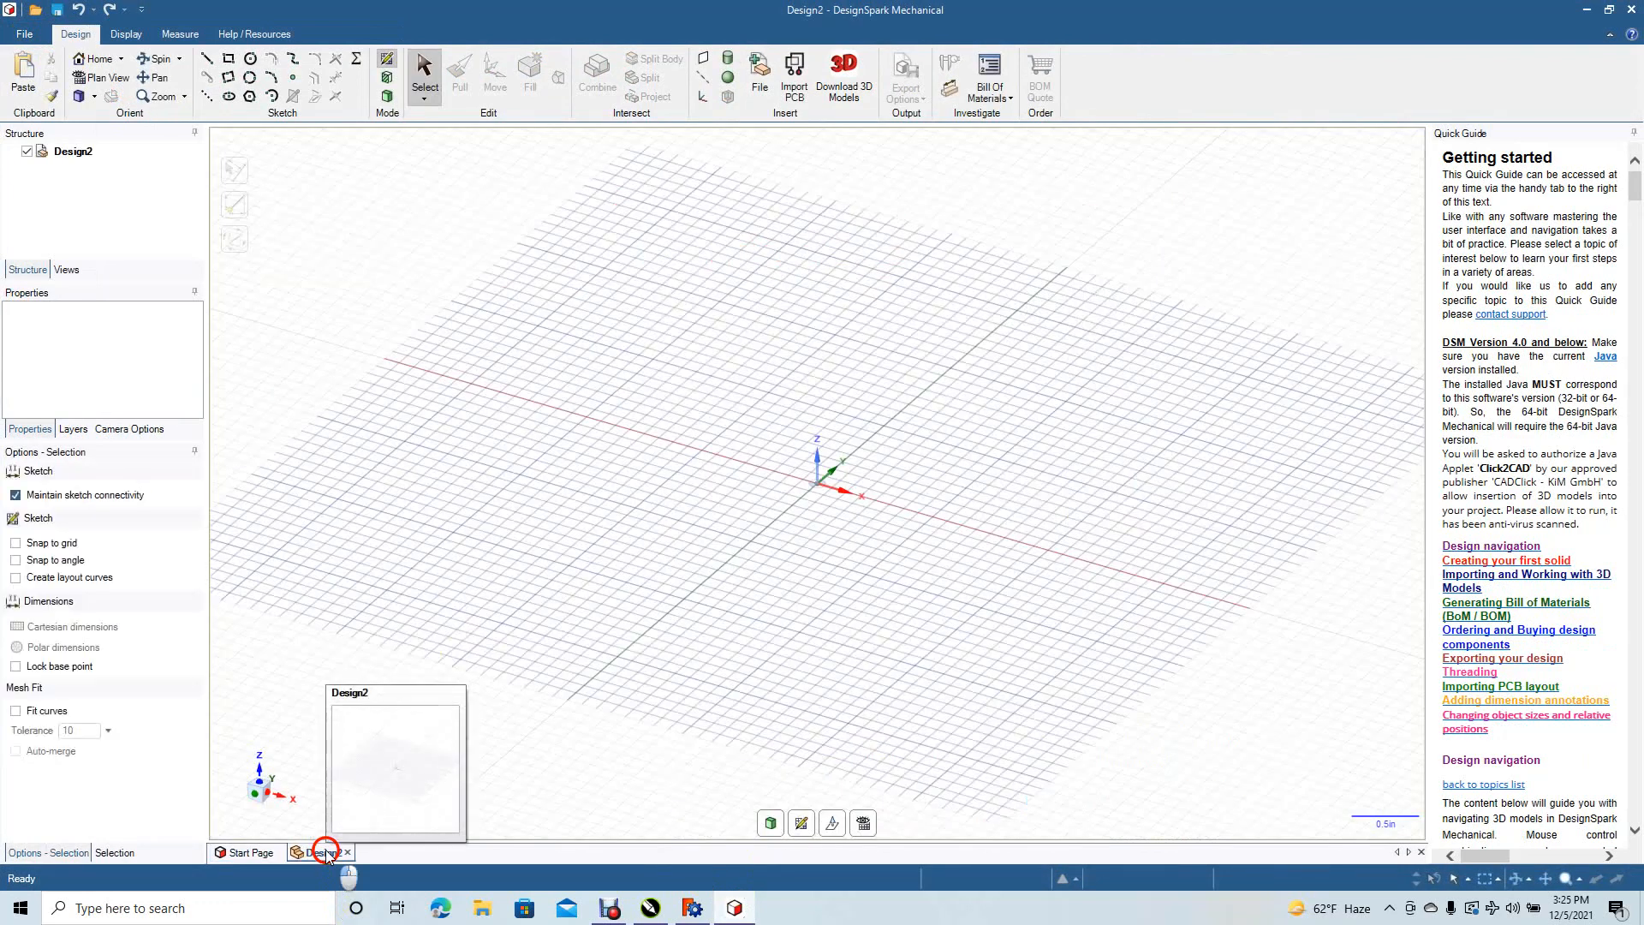
- Sketch a 3 in diameter circle centred on the origin in the top view
click(864, 823)
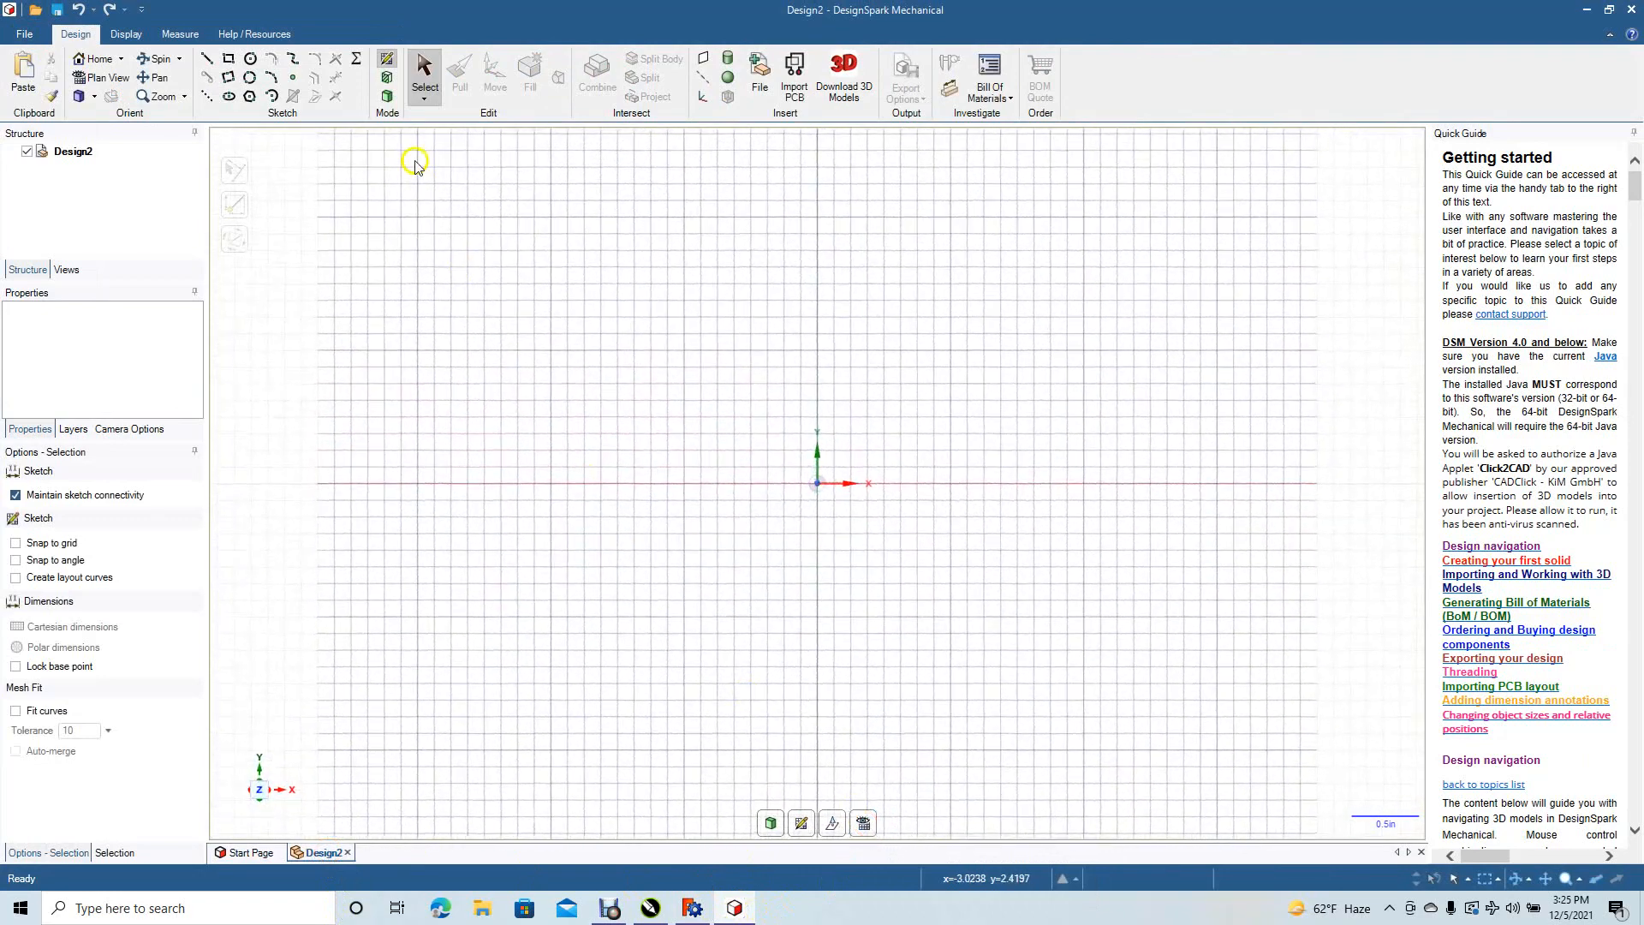
click(250, 60)
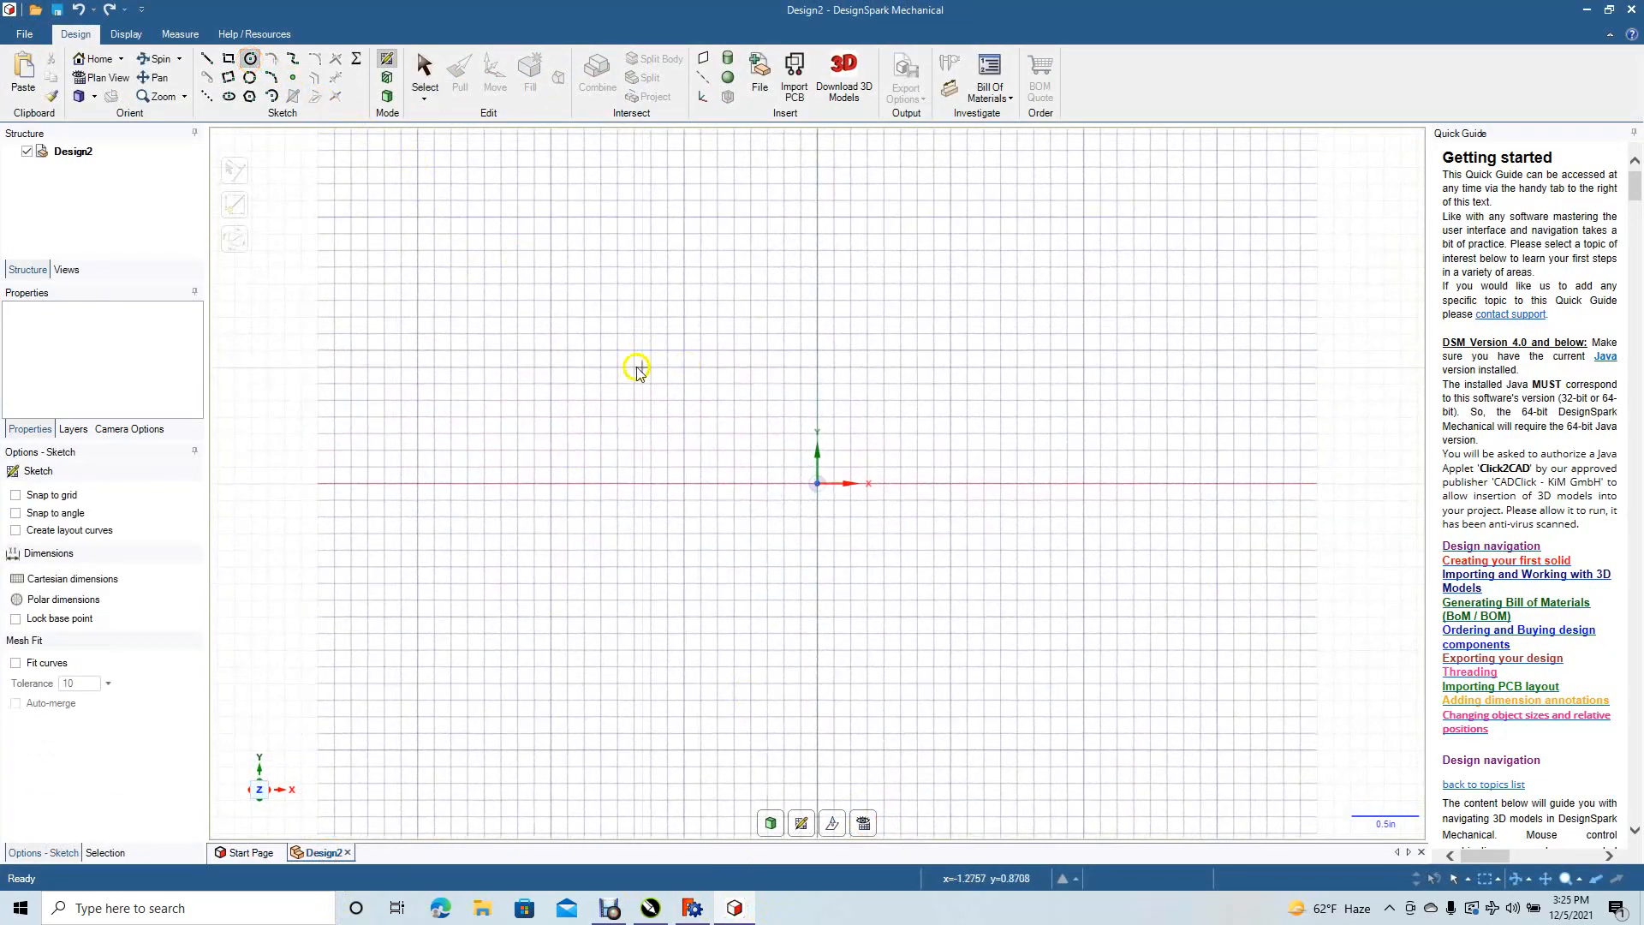
click(94, 97)
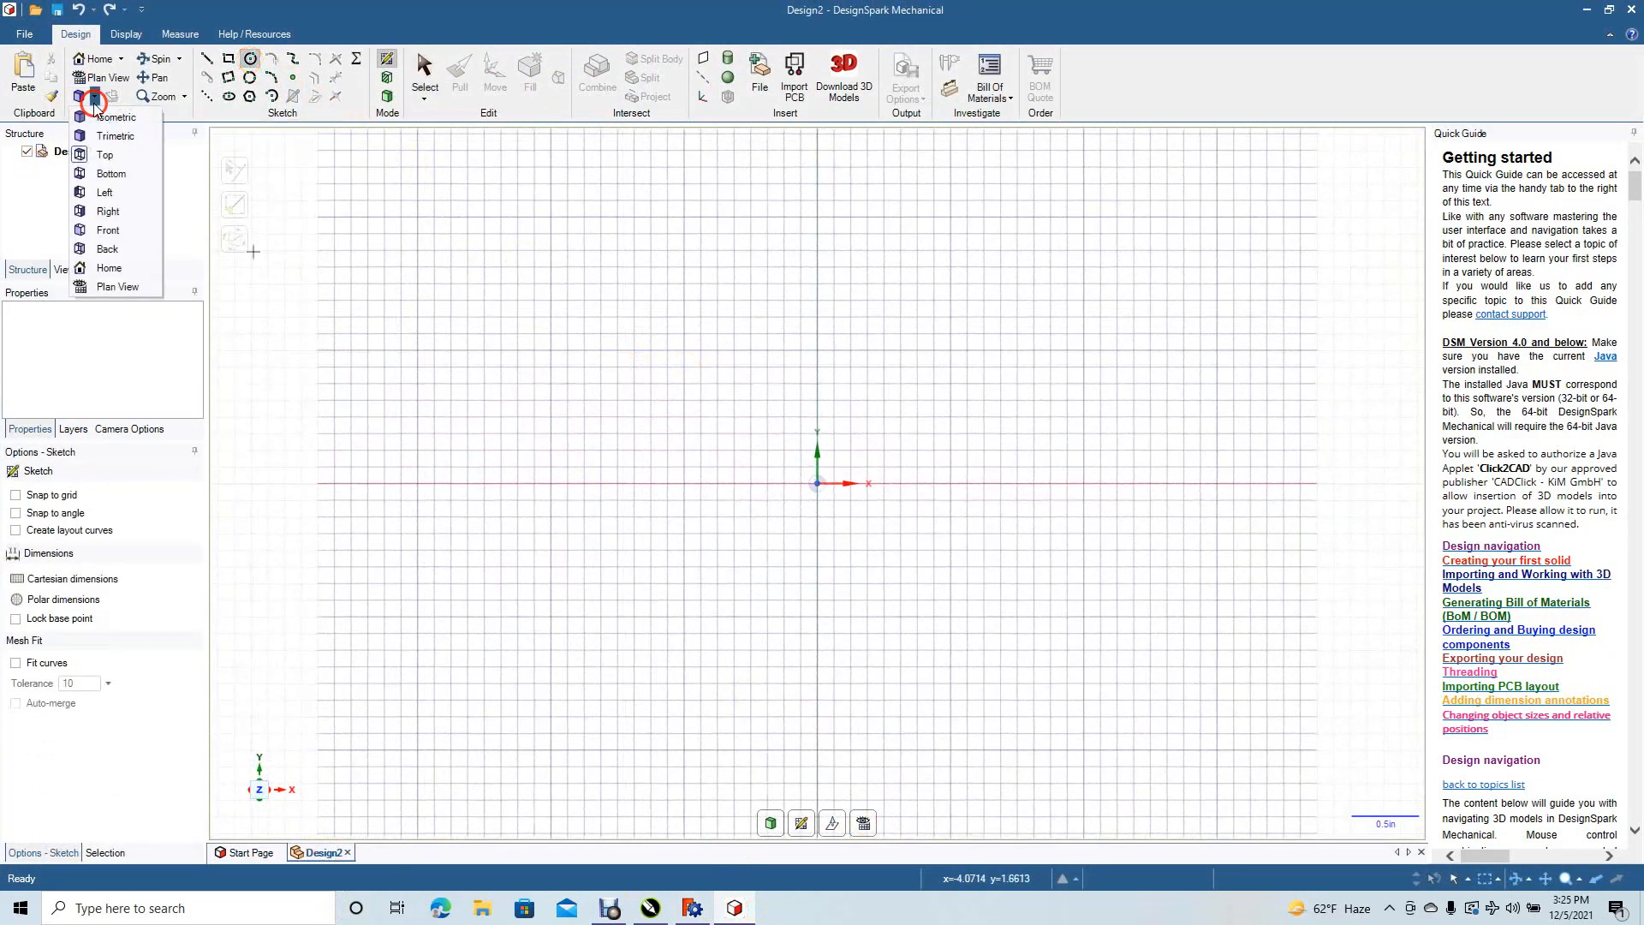
click(106, 153)
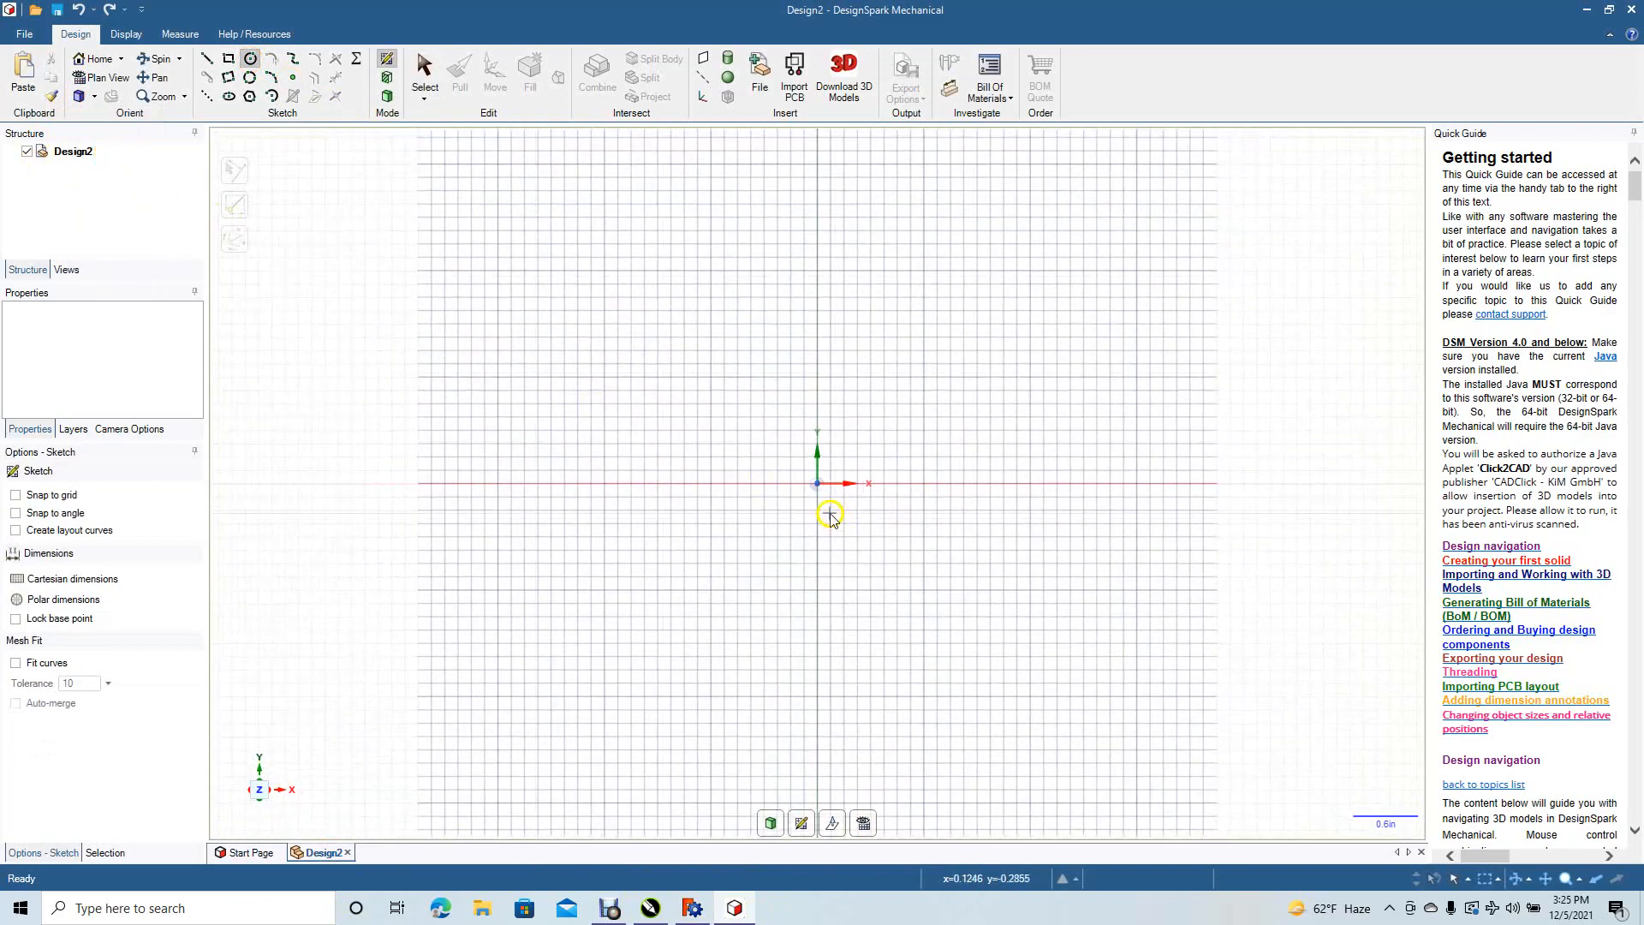
click(816, 483)
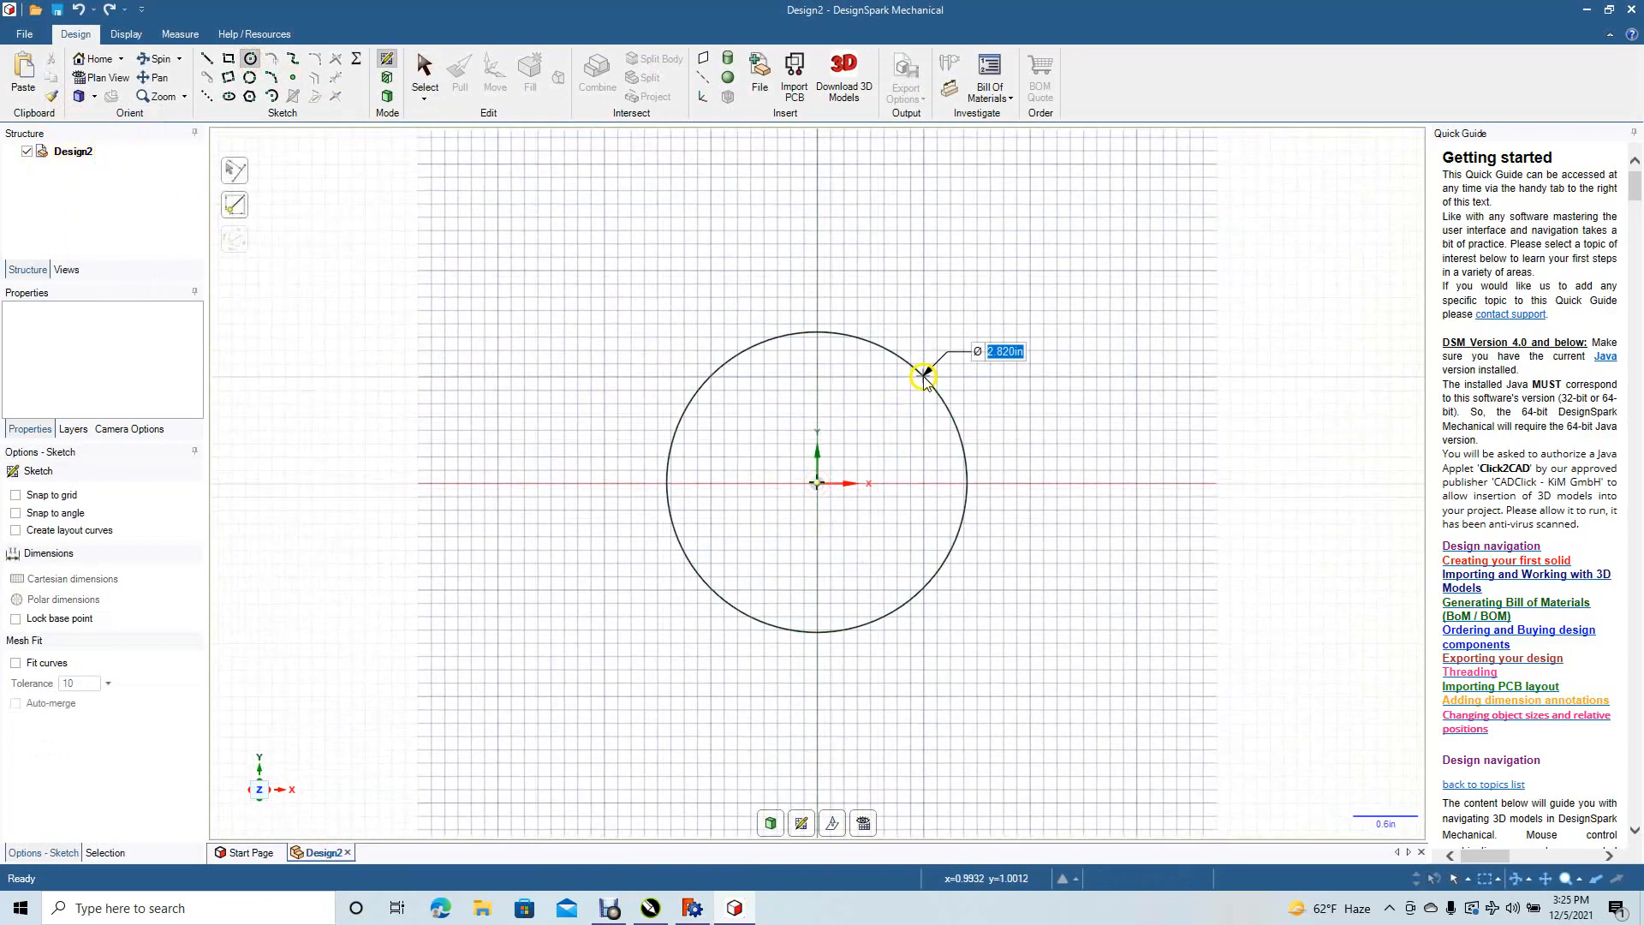
text(3)
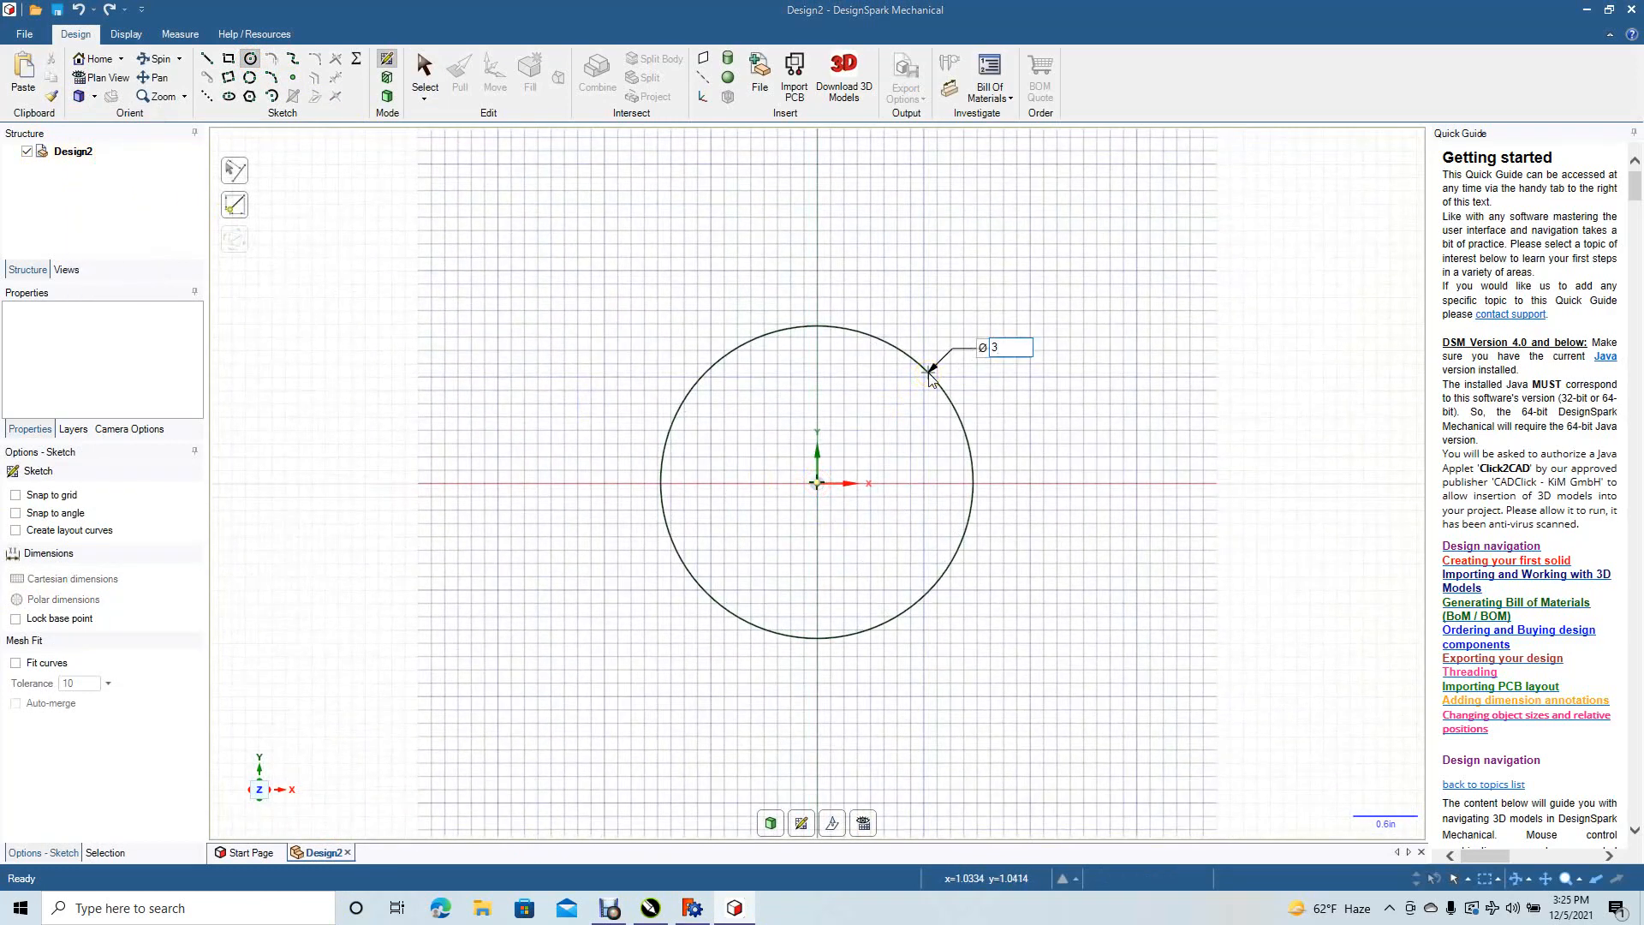
key(Return)
click(426, 65)
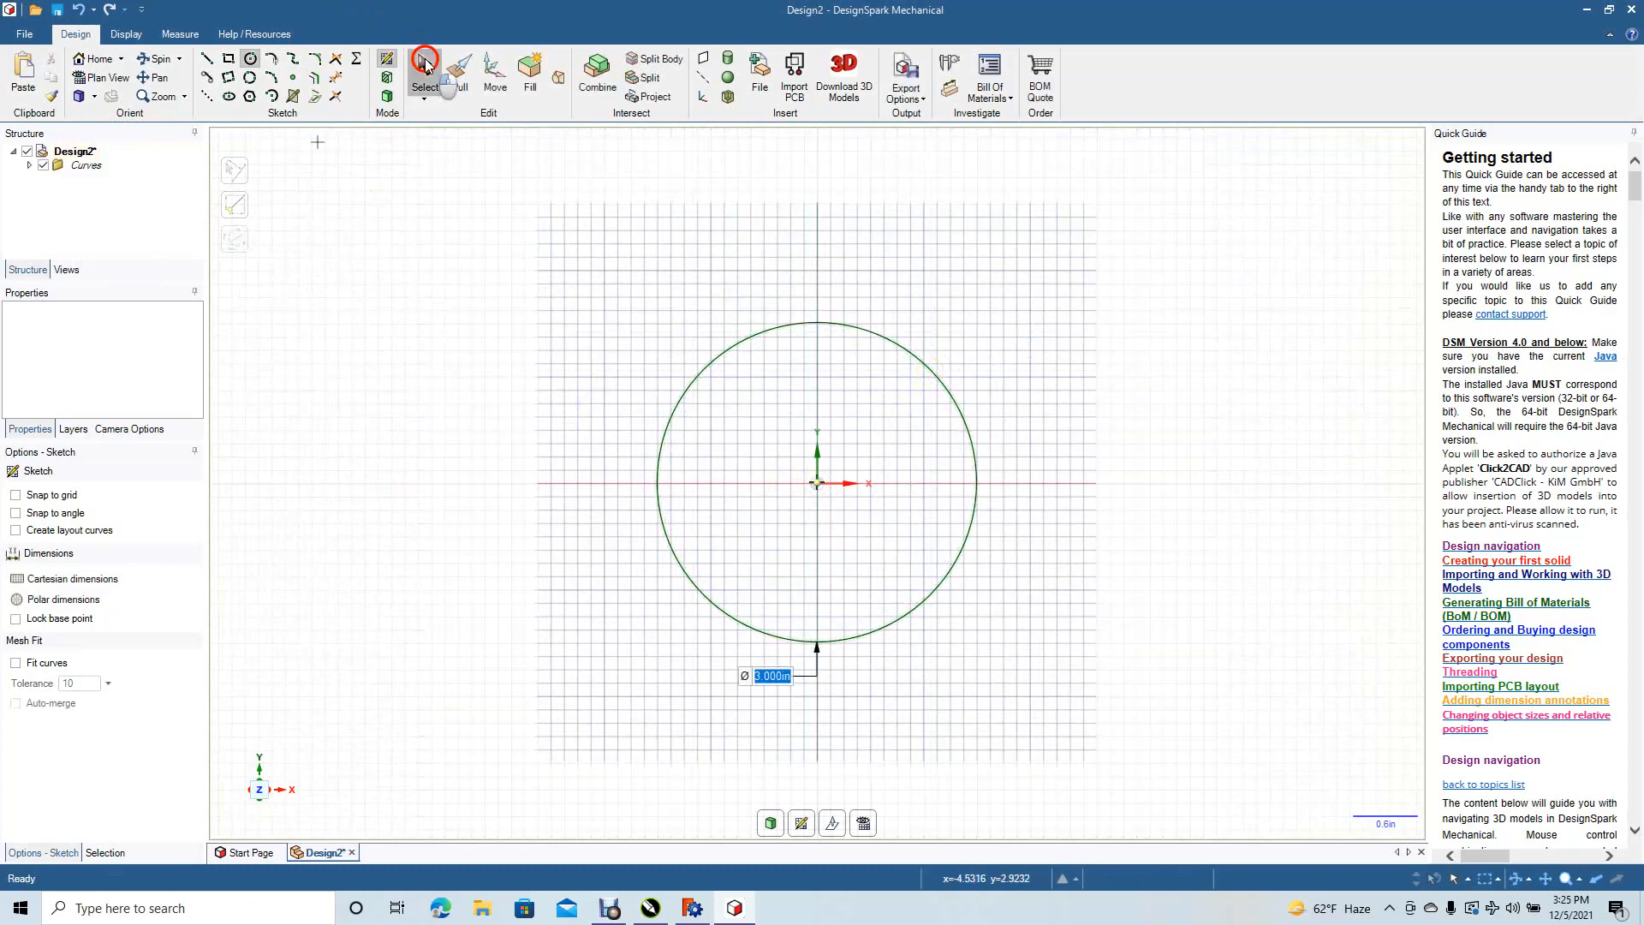
click(525, 216)
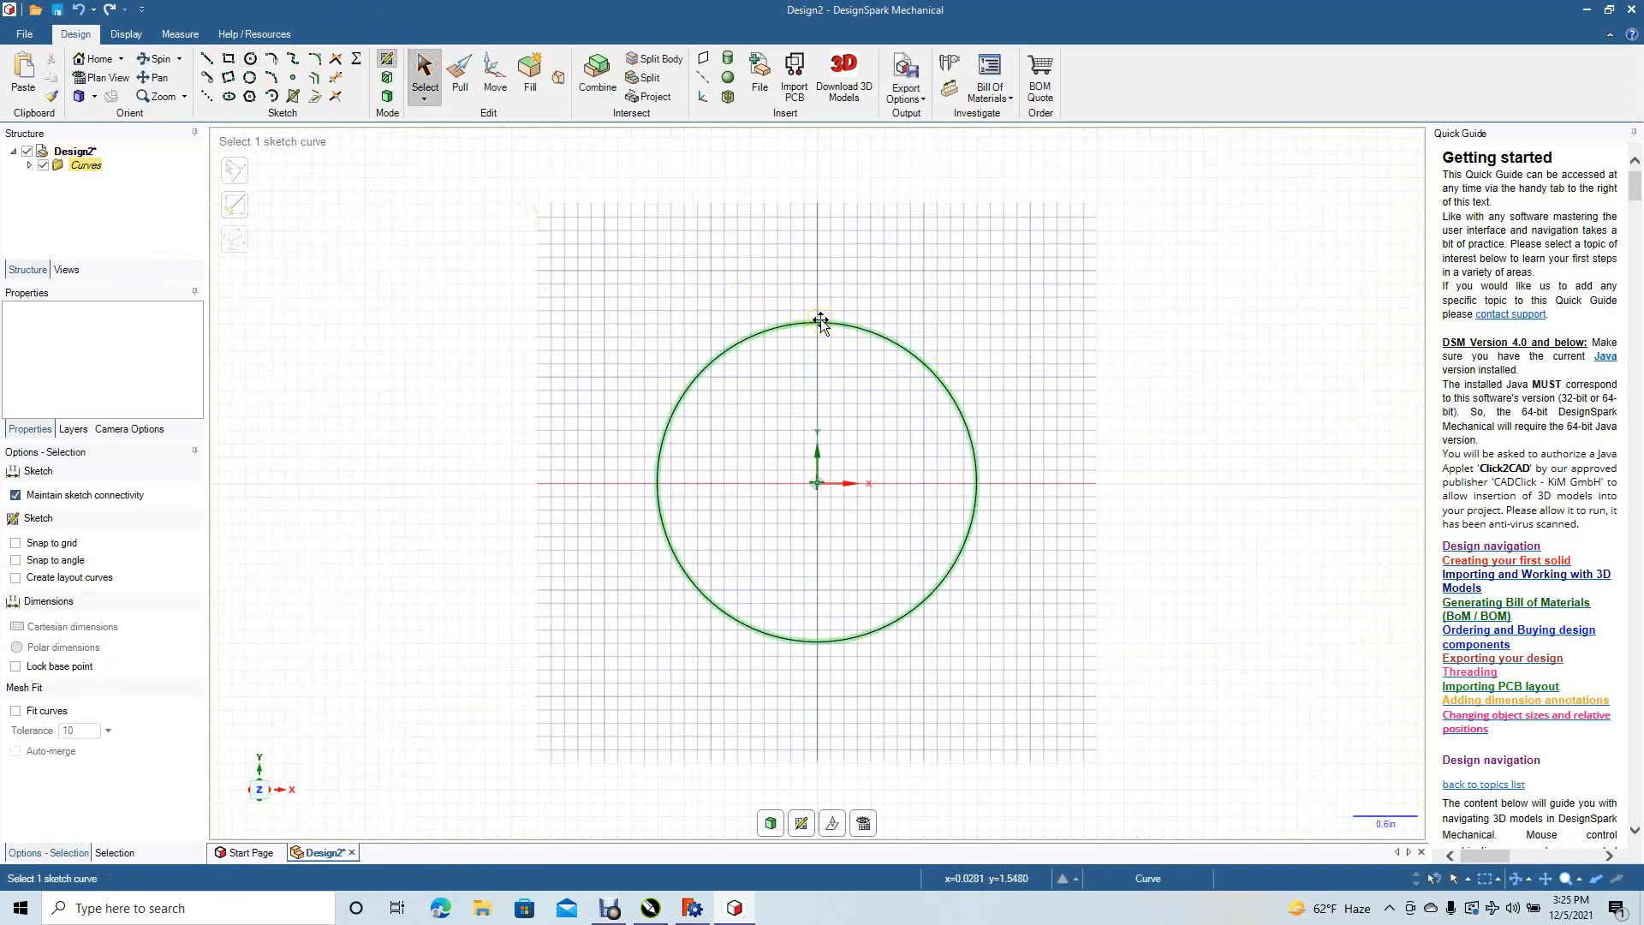
- With grid snapping on, sketch a centre-defined rectangle 0.3 in wide and 0.75 in tall on the vertical axis, straddling the circle's top edge
ctrl+scroll(821, 318, up, 5)
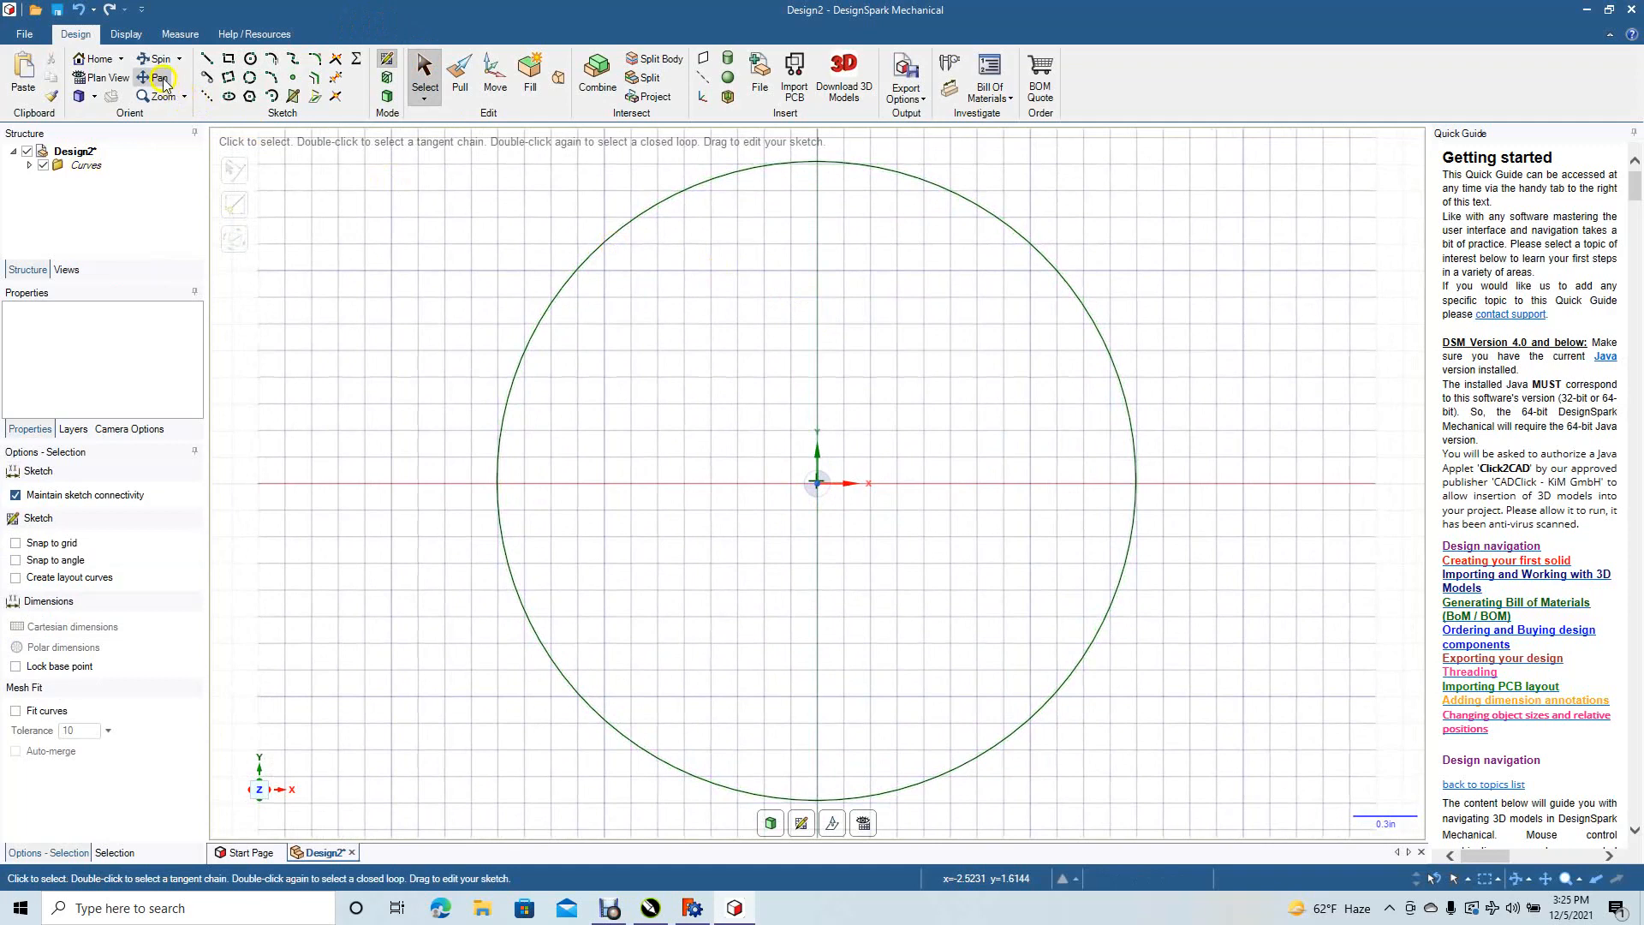
drag(781, 226, 746, 335)
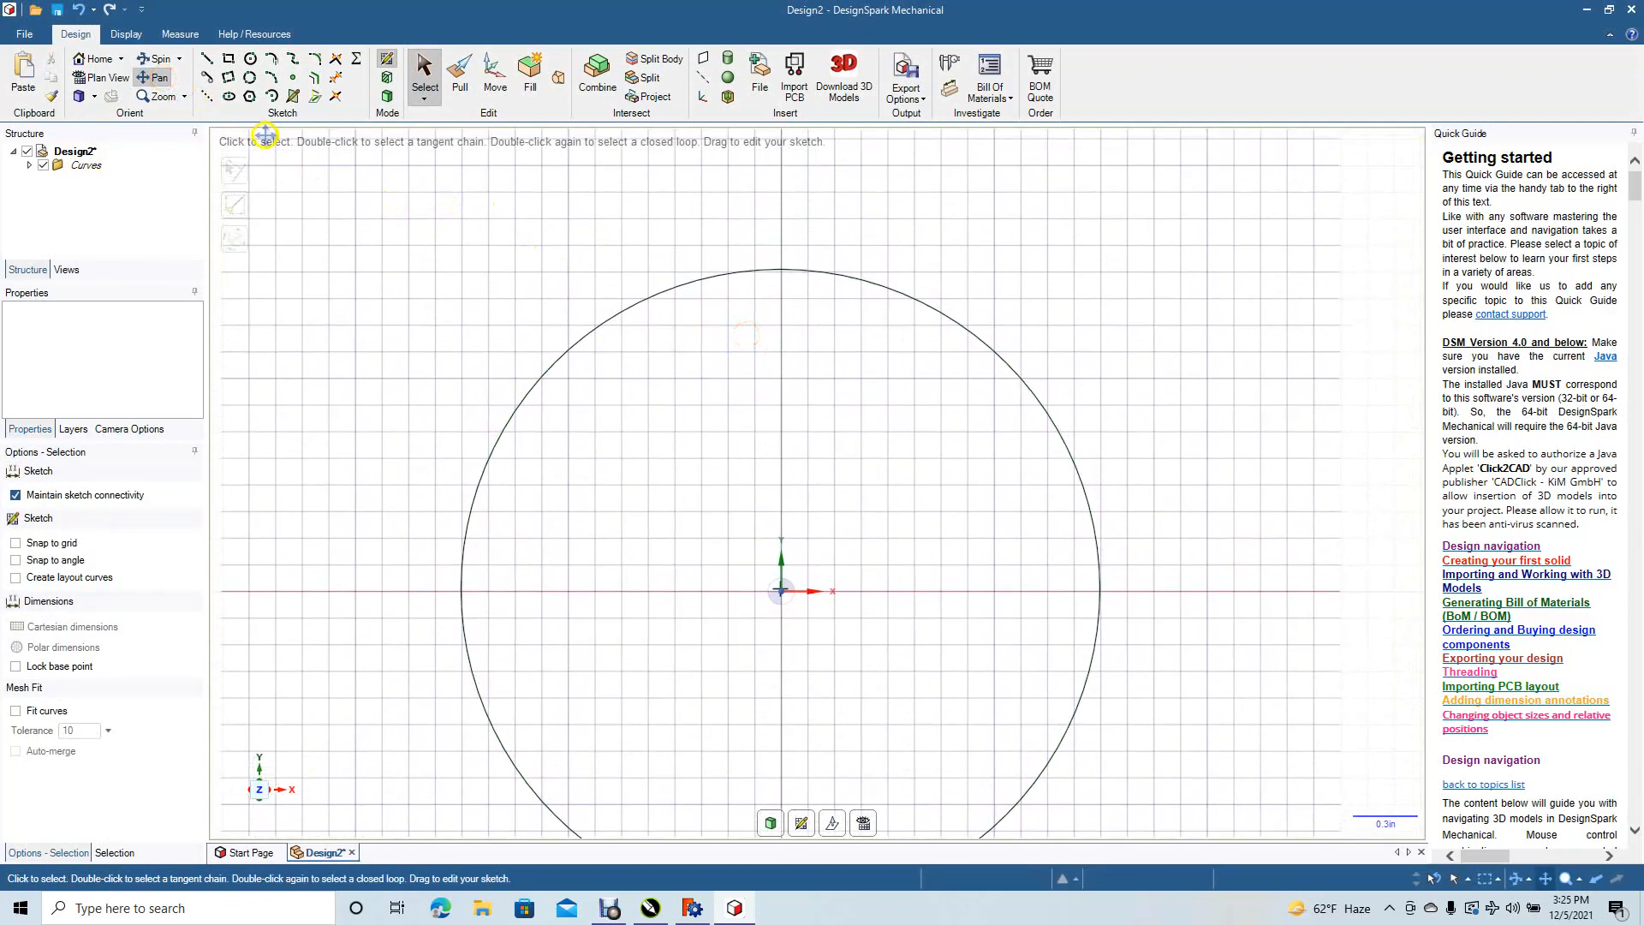
click(228, 60)
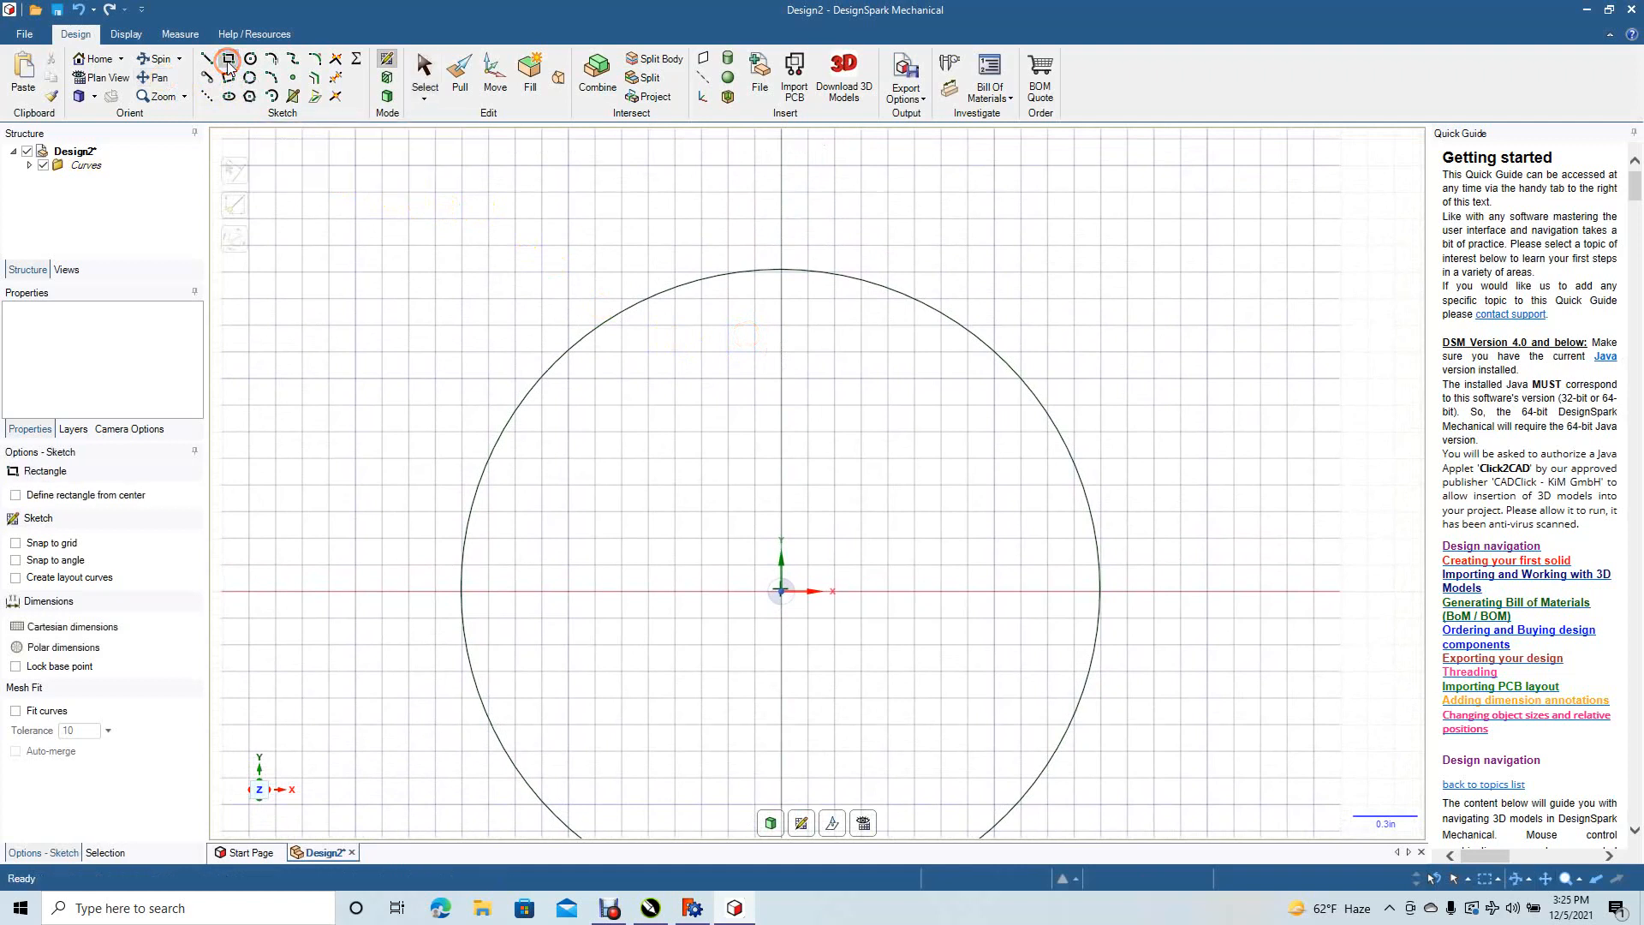
click(91, 494)
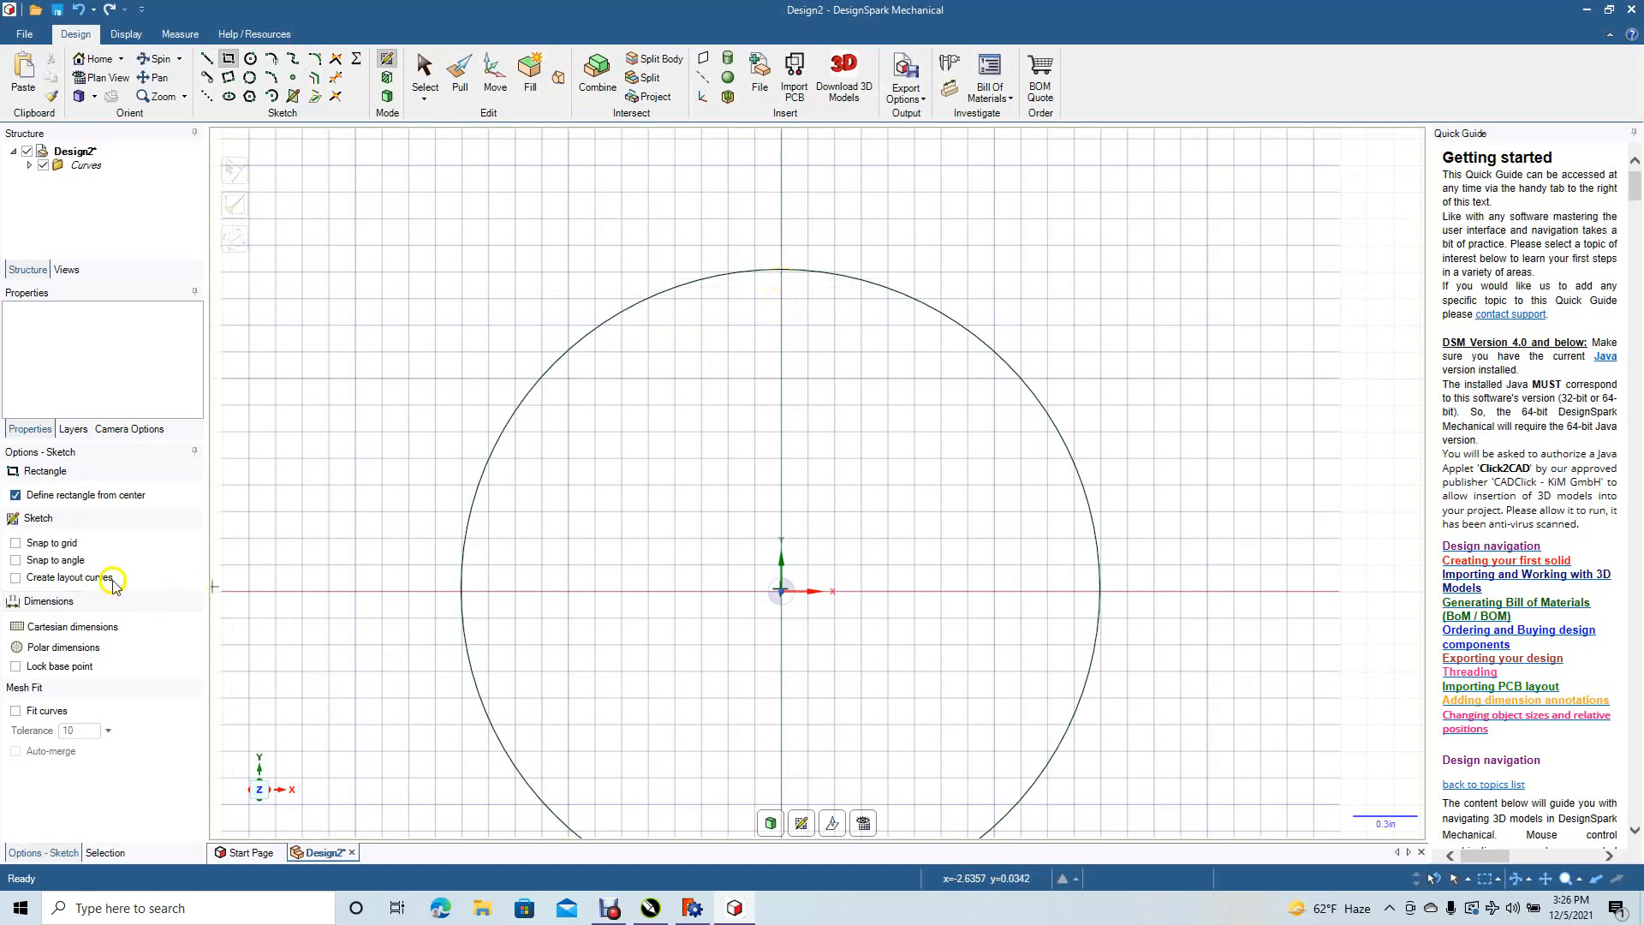
click(58, 544)
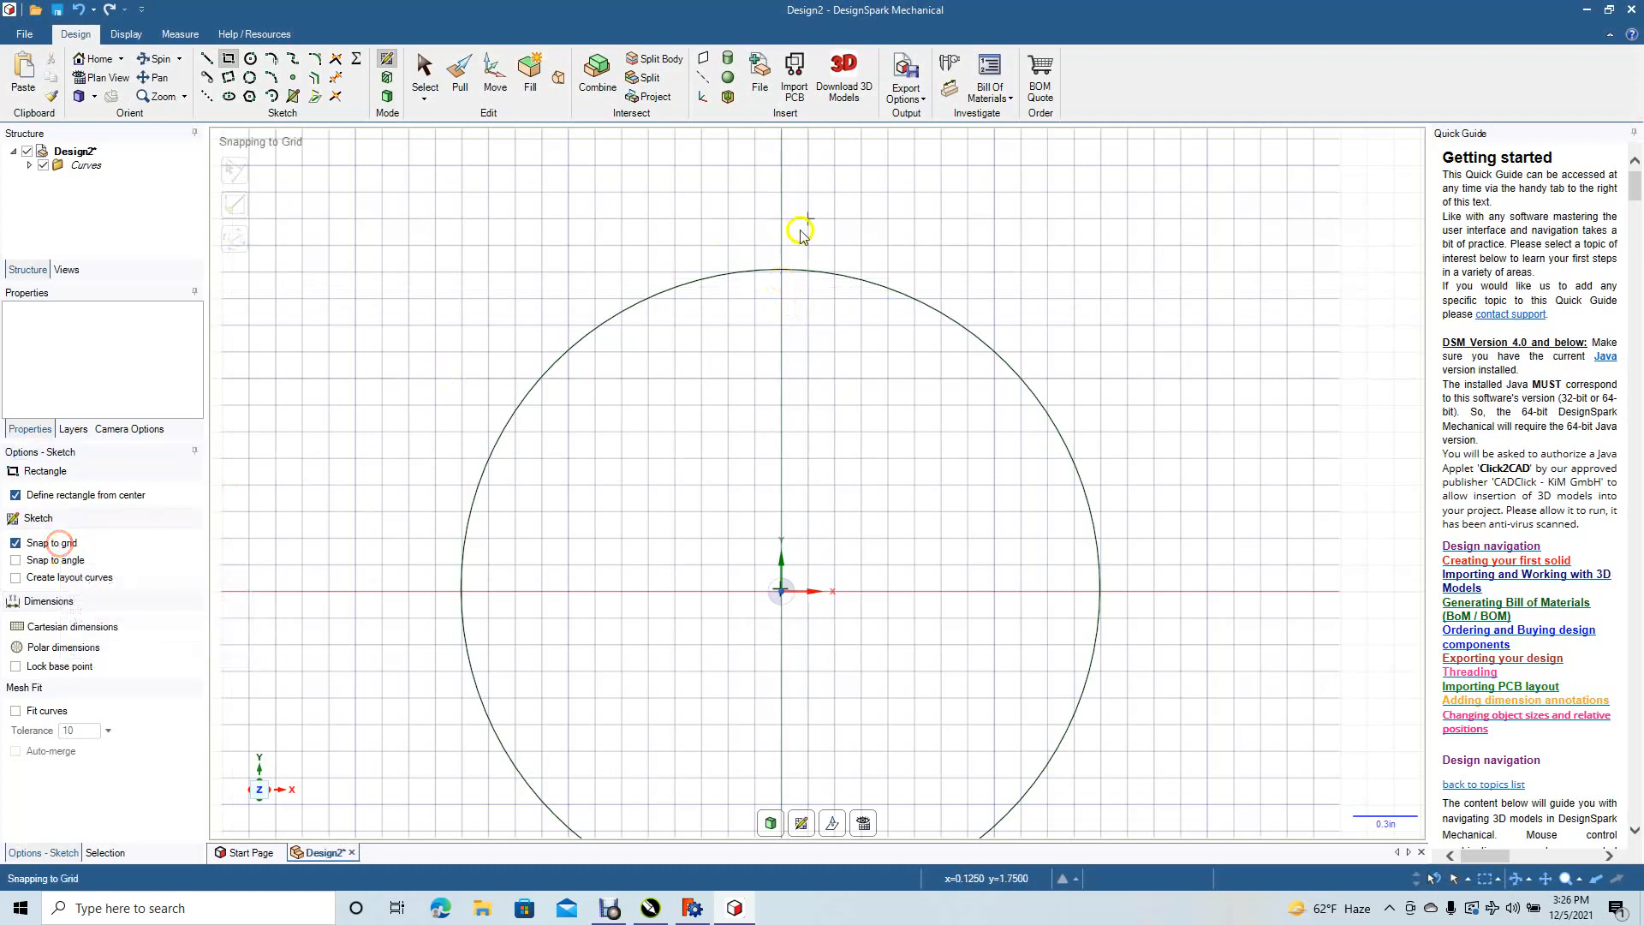
click(781, 298)
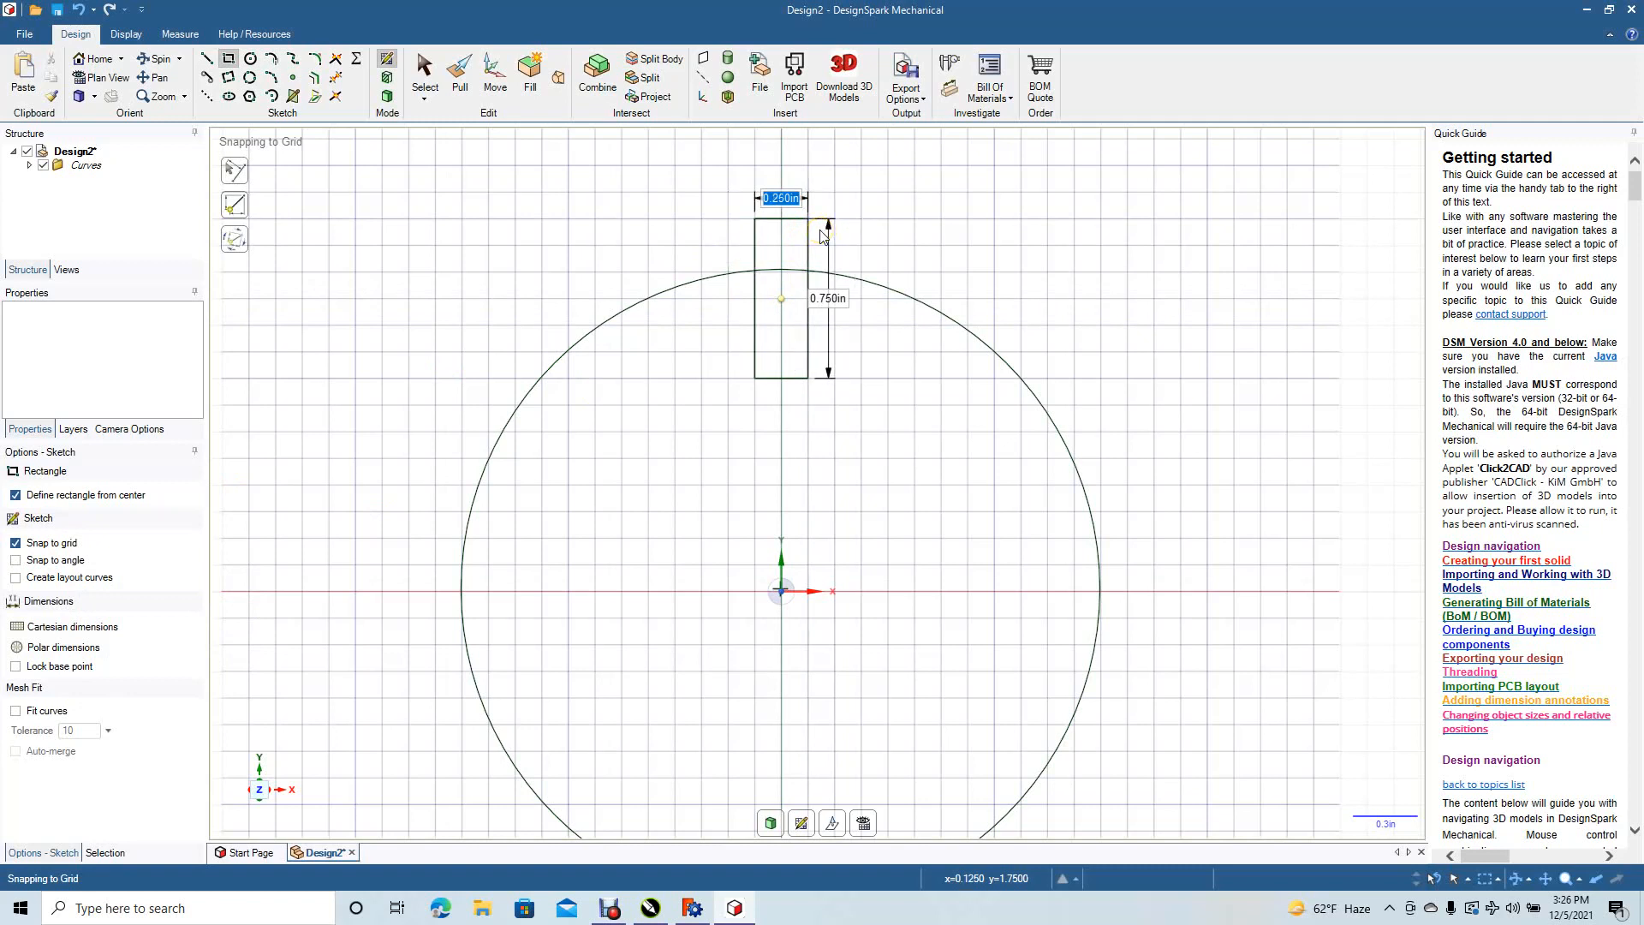
text(0.3)
key(Return)
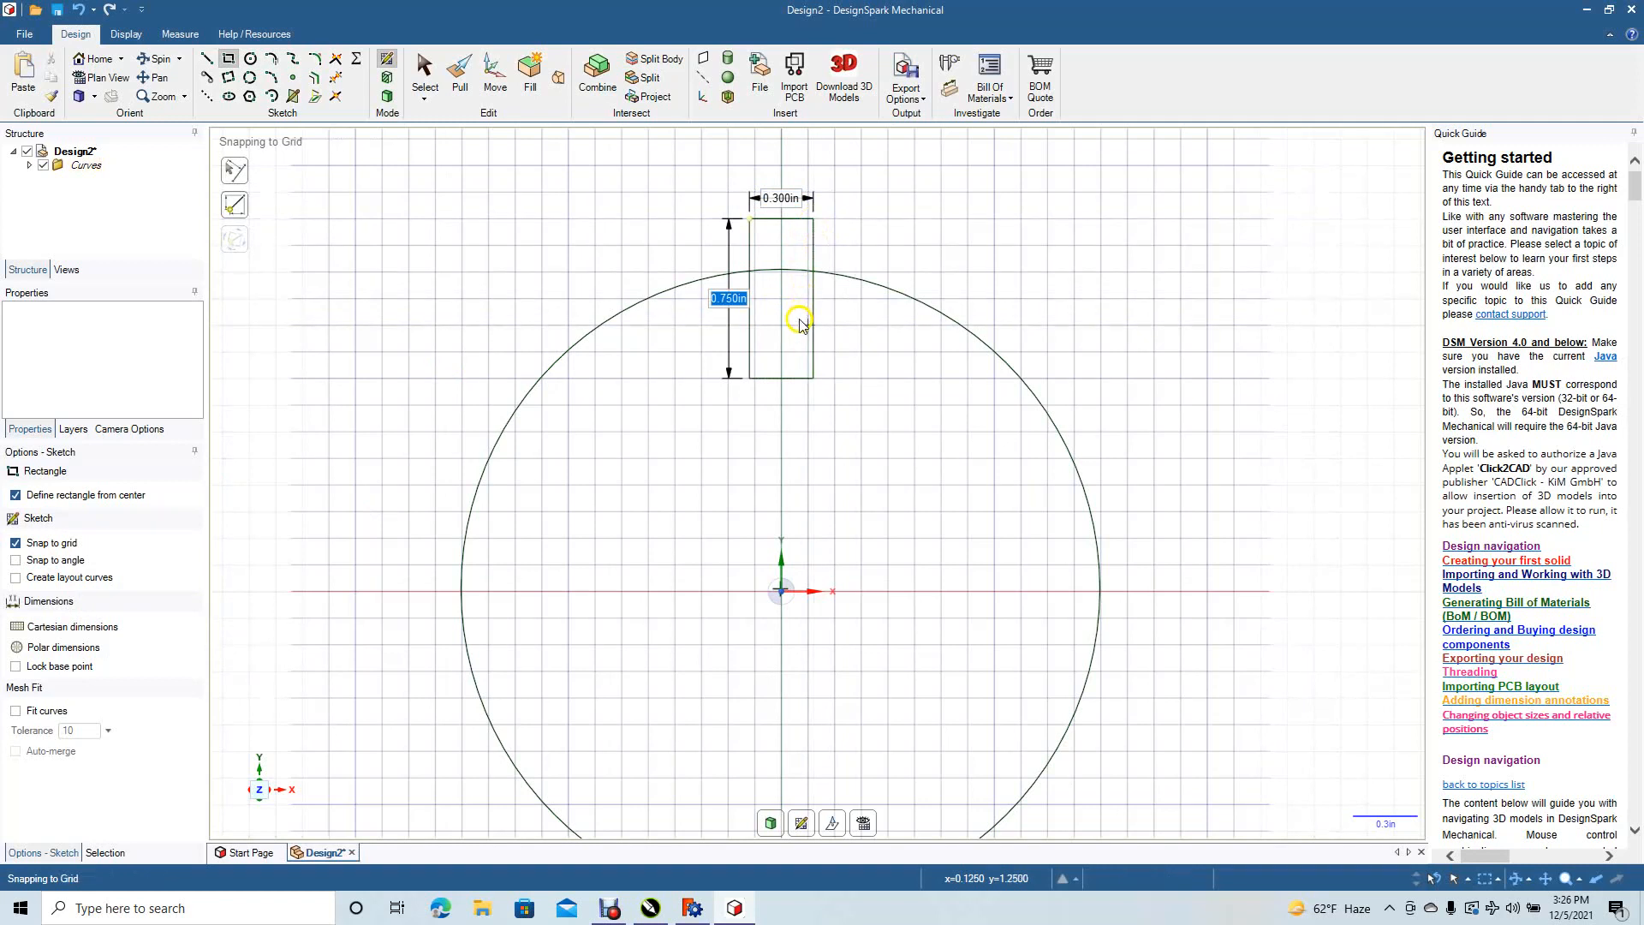
click(420, 86)
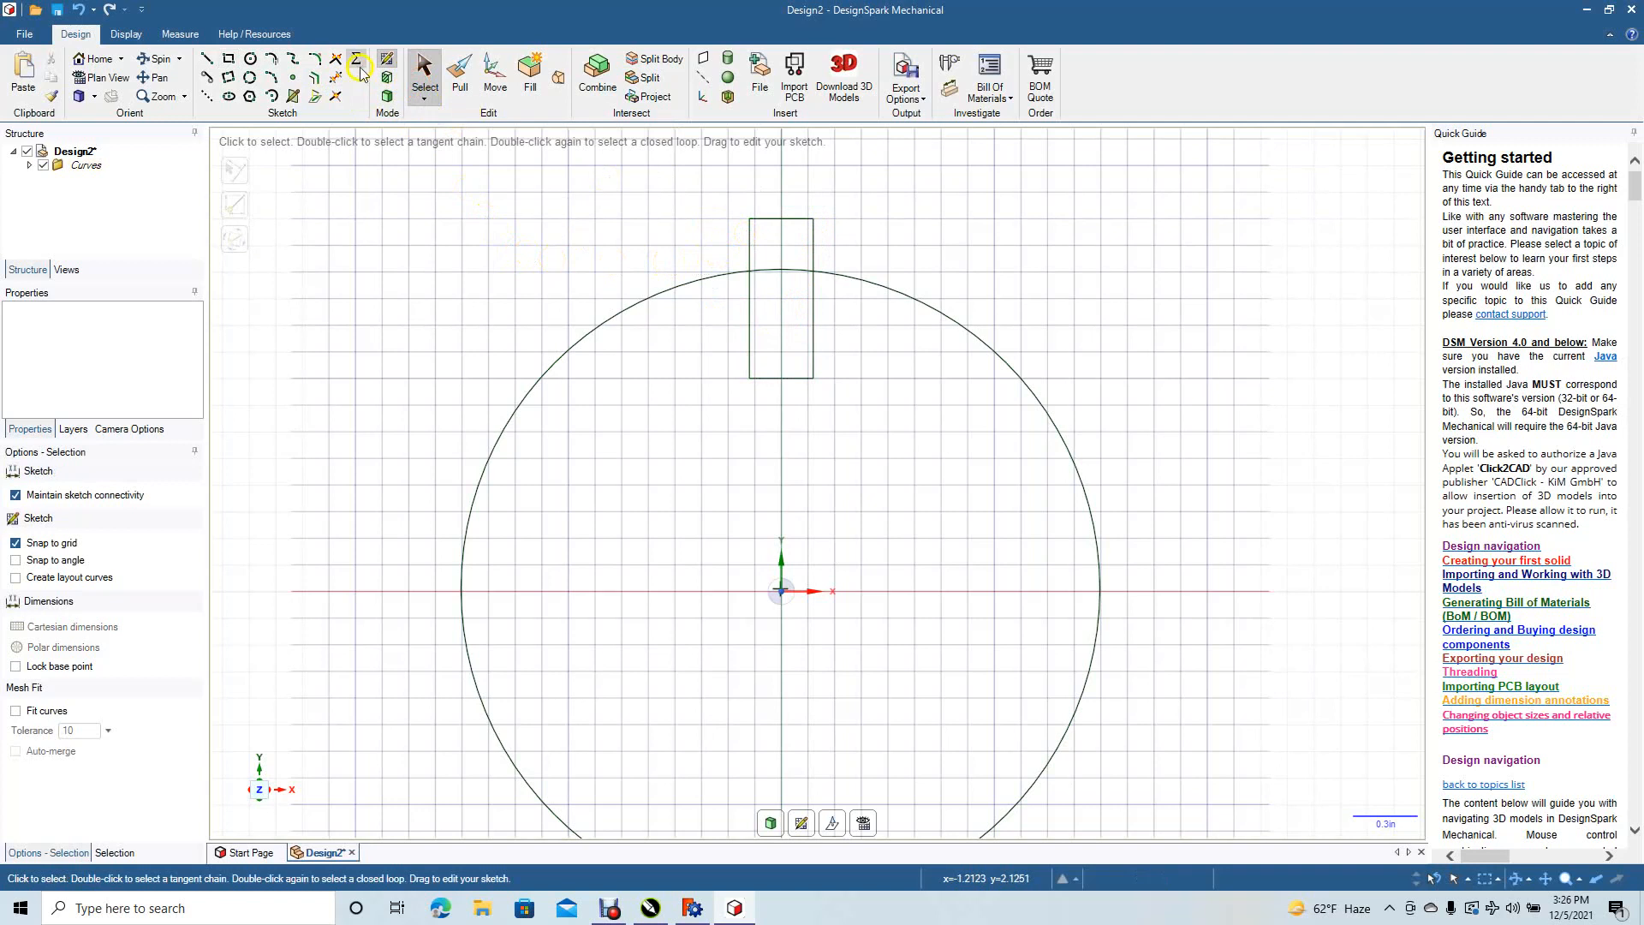
- Round both upper corners of the rectangle with a 0.150 in radius to form a semicircular tab end
click(319, 60)
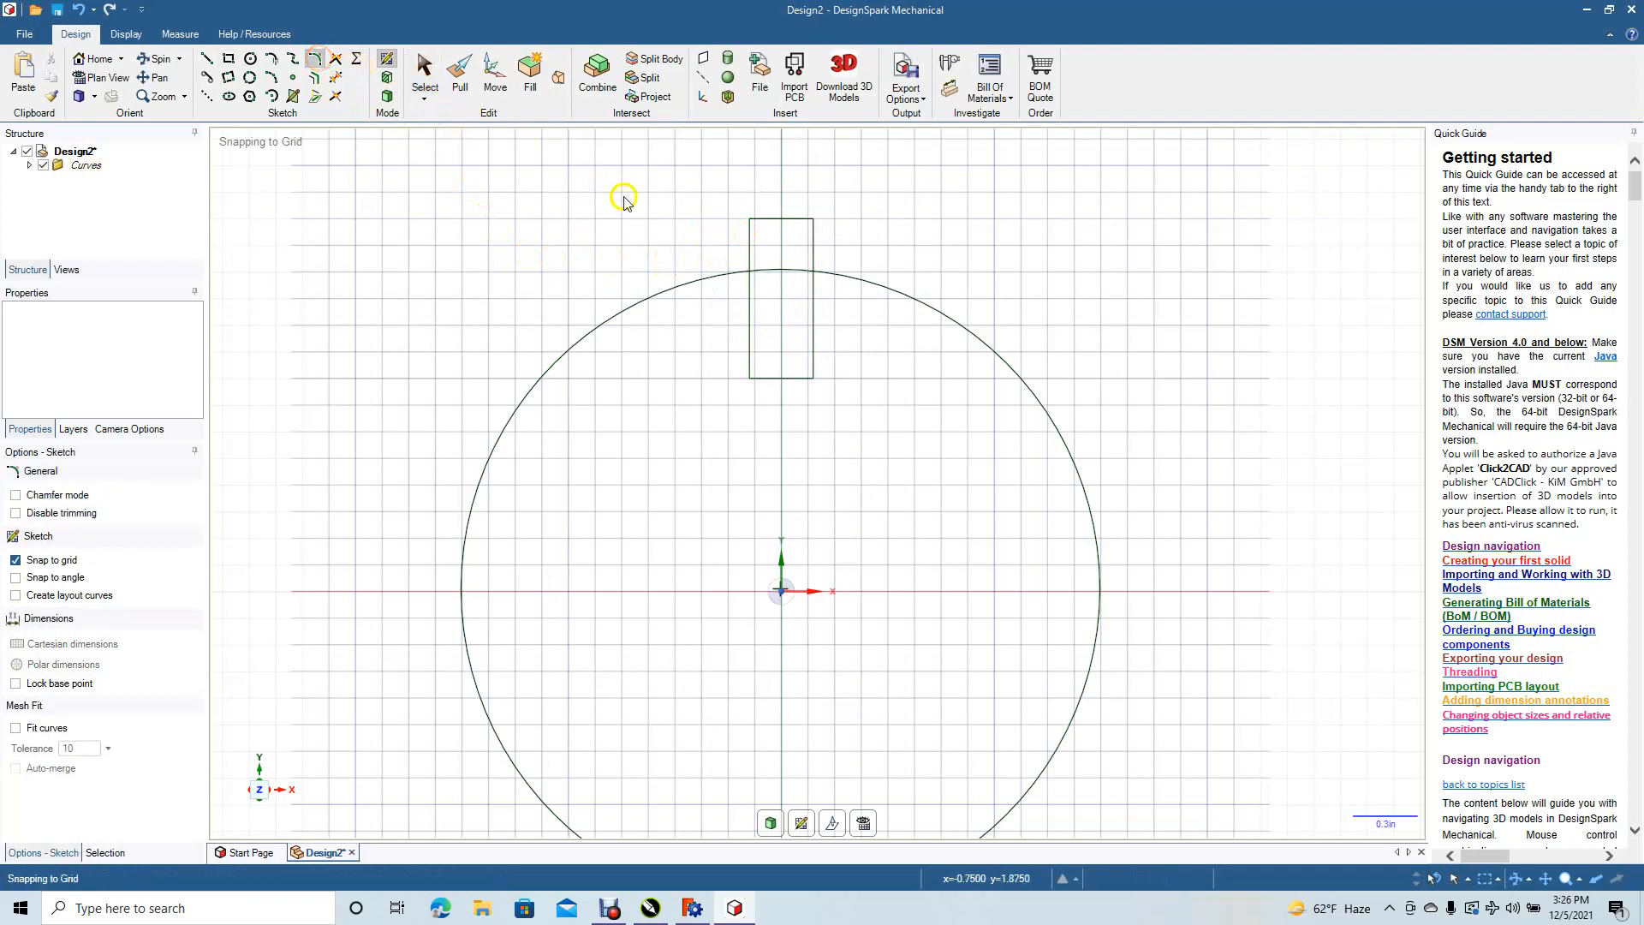
click(750, 245)
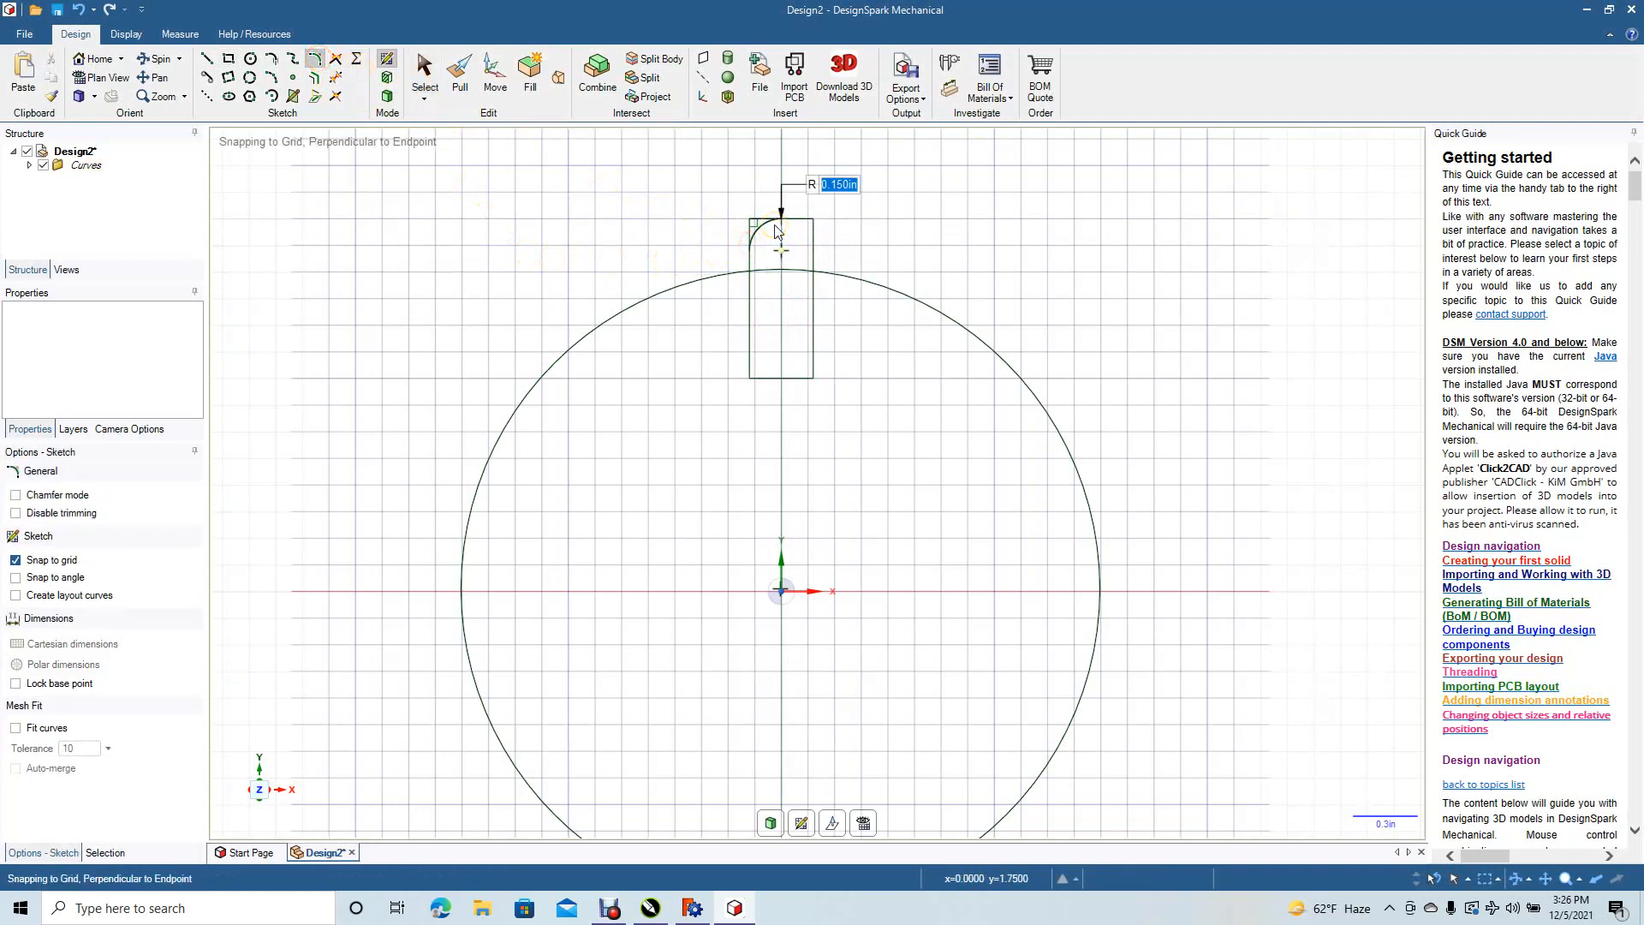
click(775, 229)
click(812, 248)
click(813, 250)
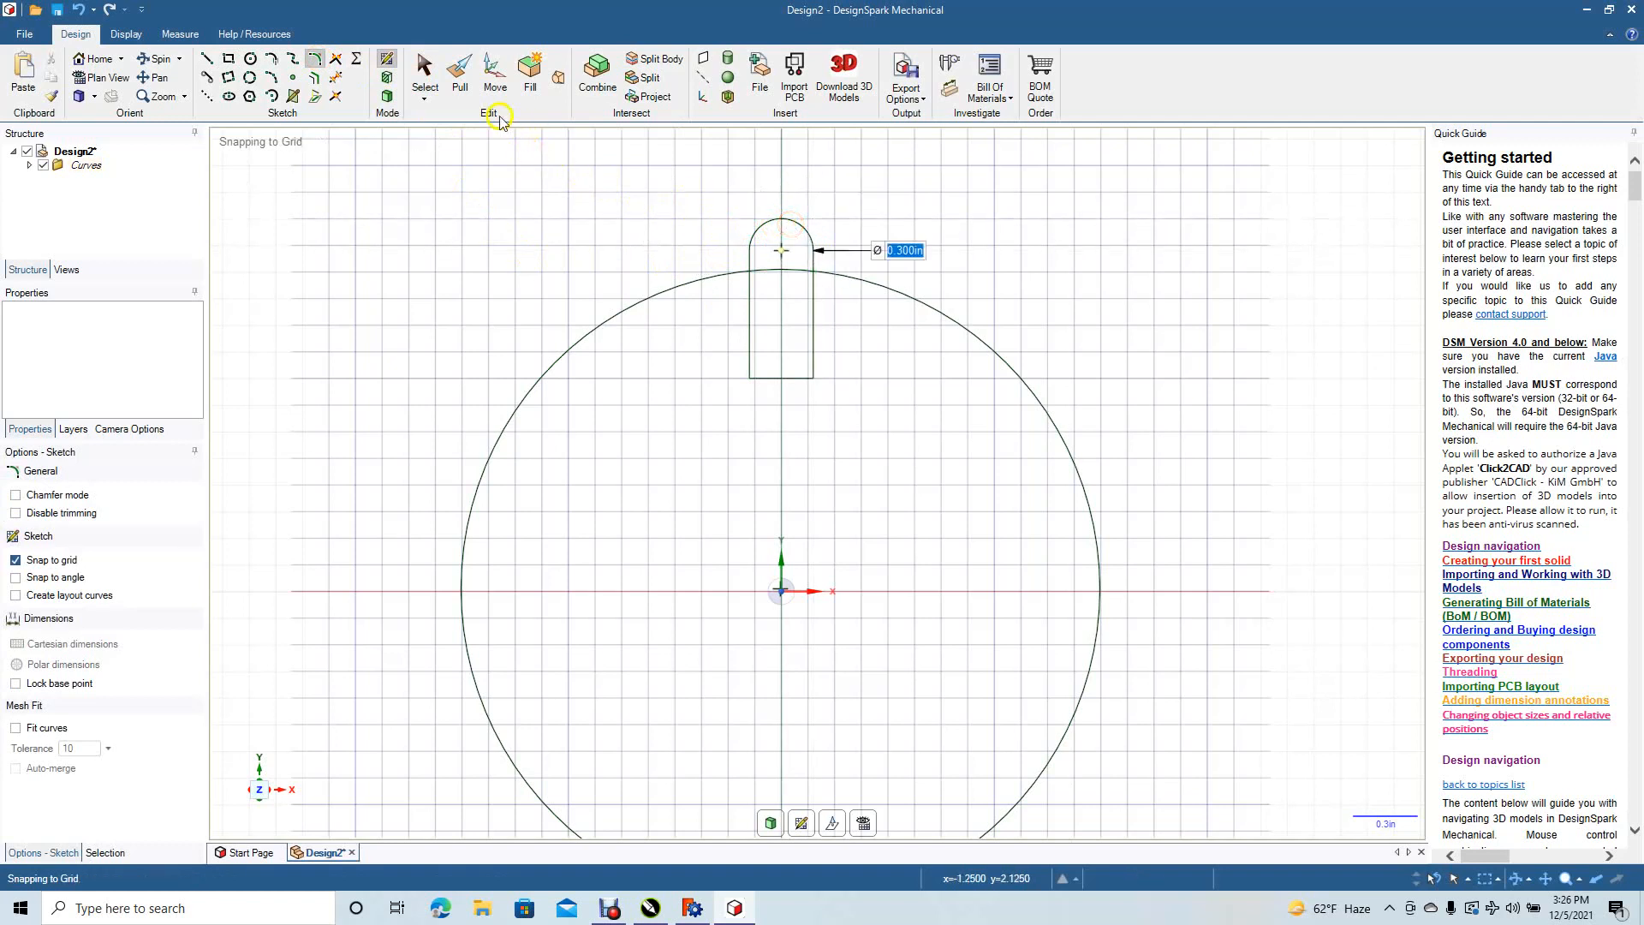
click(423, 79)
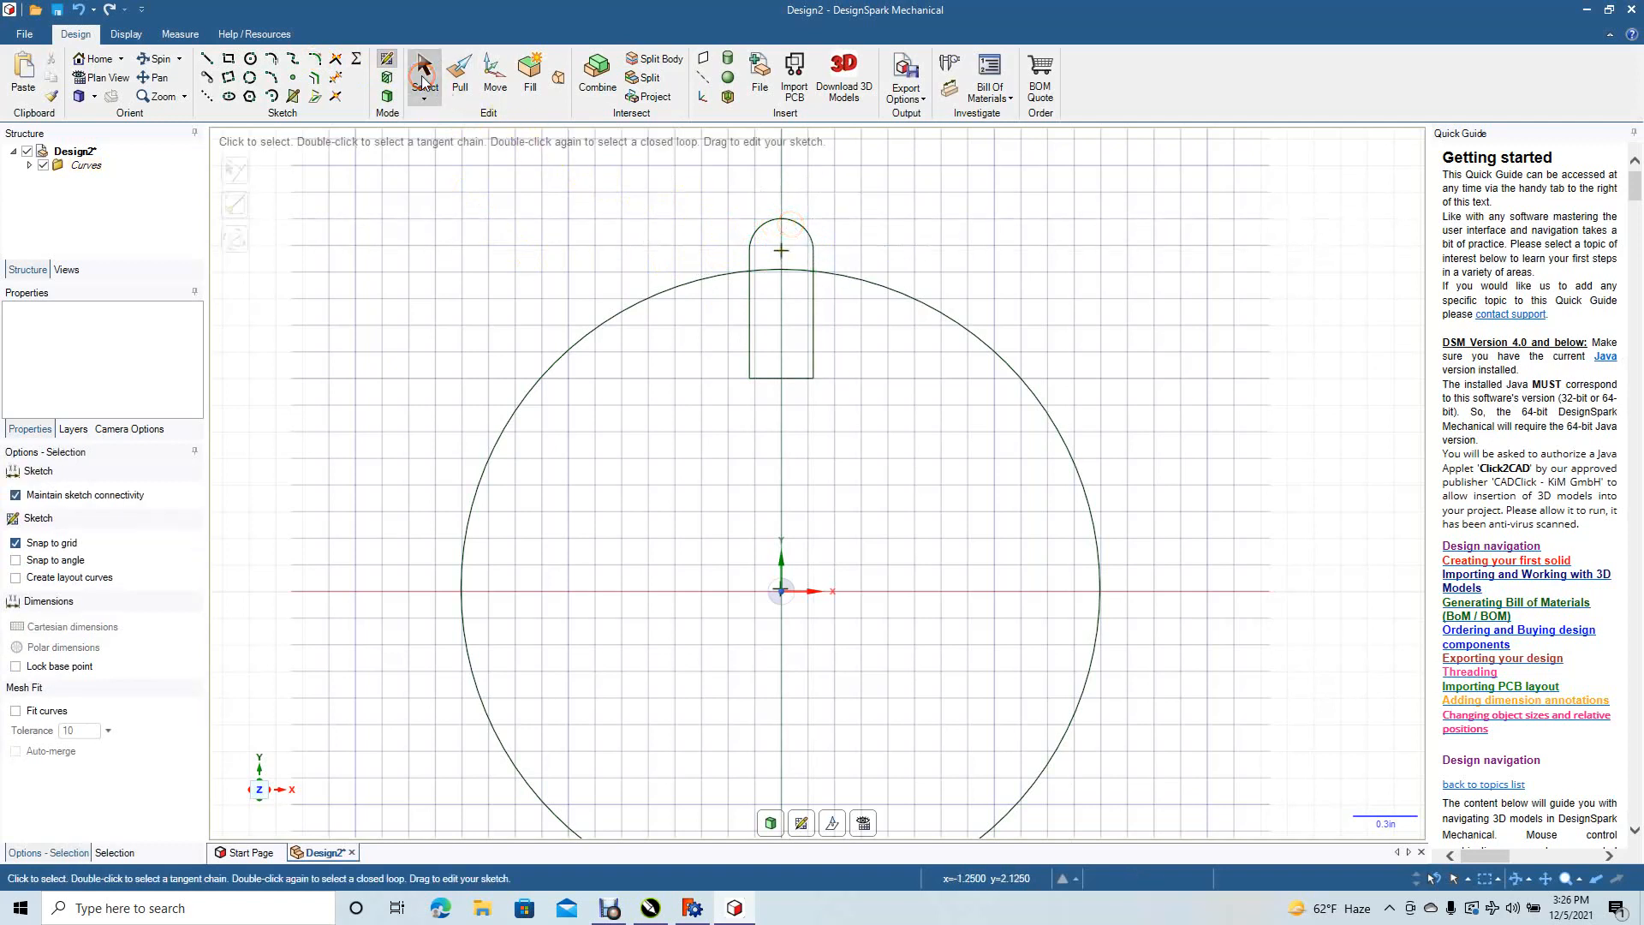
- Turn off grid snapping and sketch a 0.125 in diameter hole circle concentric with the tab's rounded end
click(249, 58)
click(781, 250)
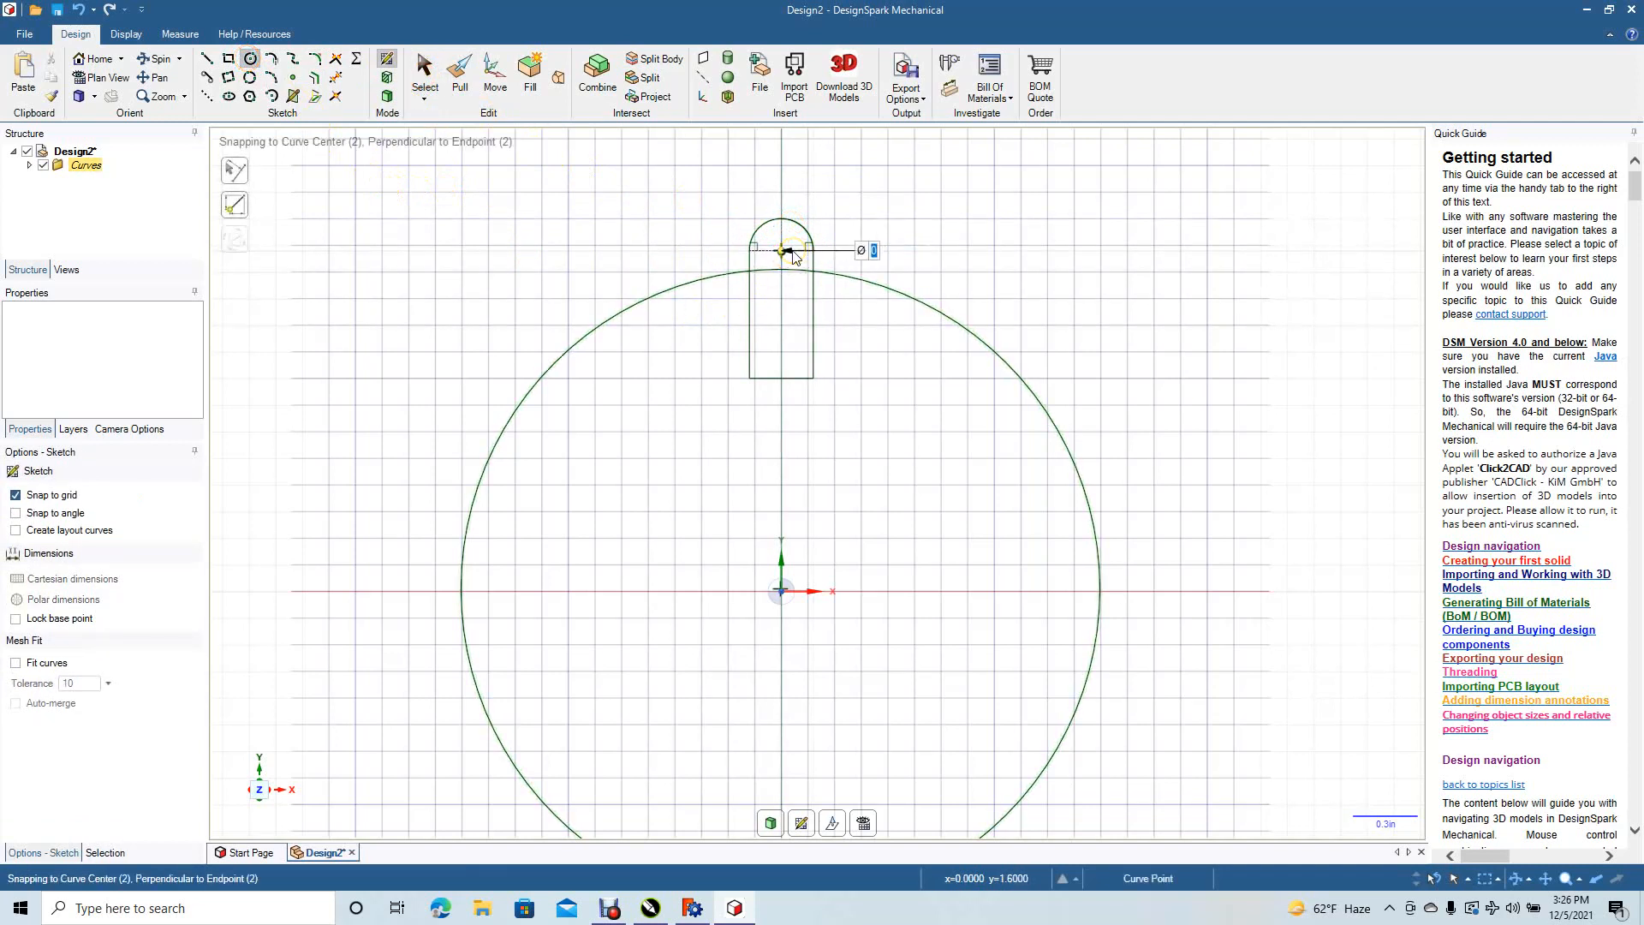
click(51, 499)
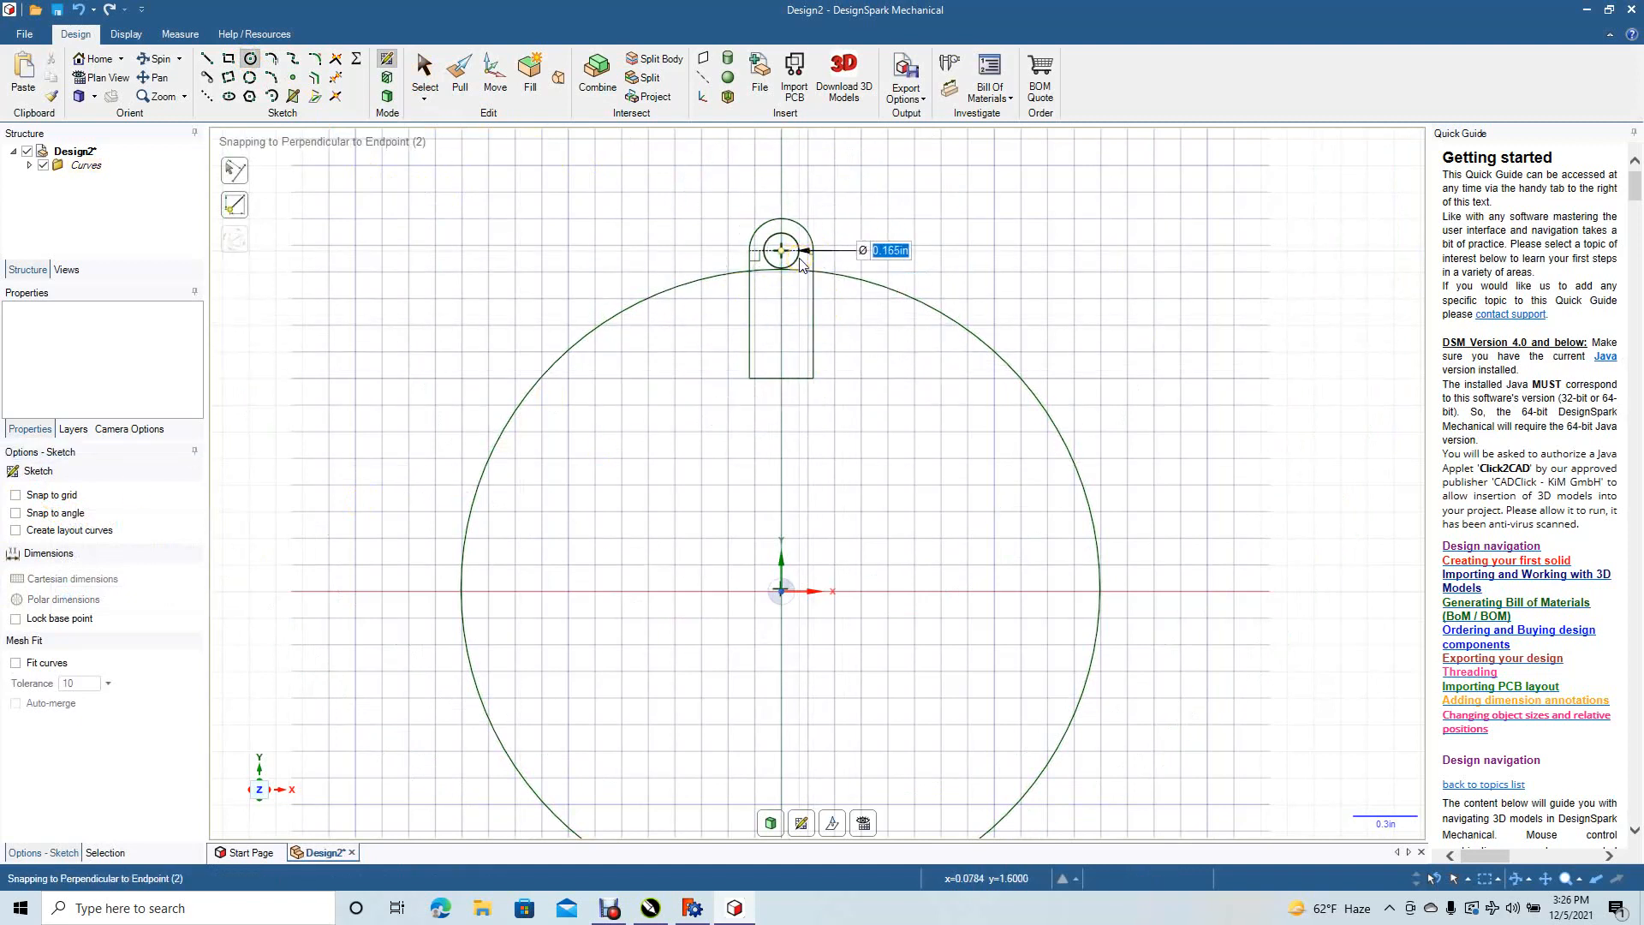
key(BackSpace)
key(Return)
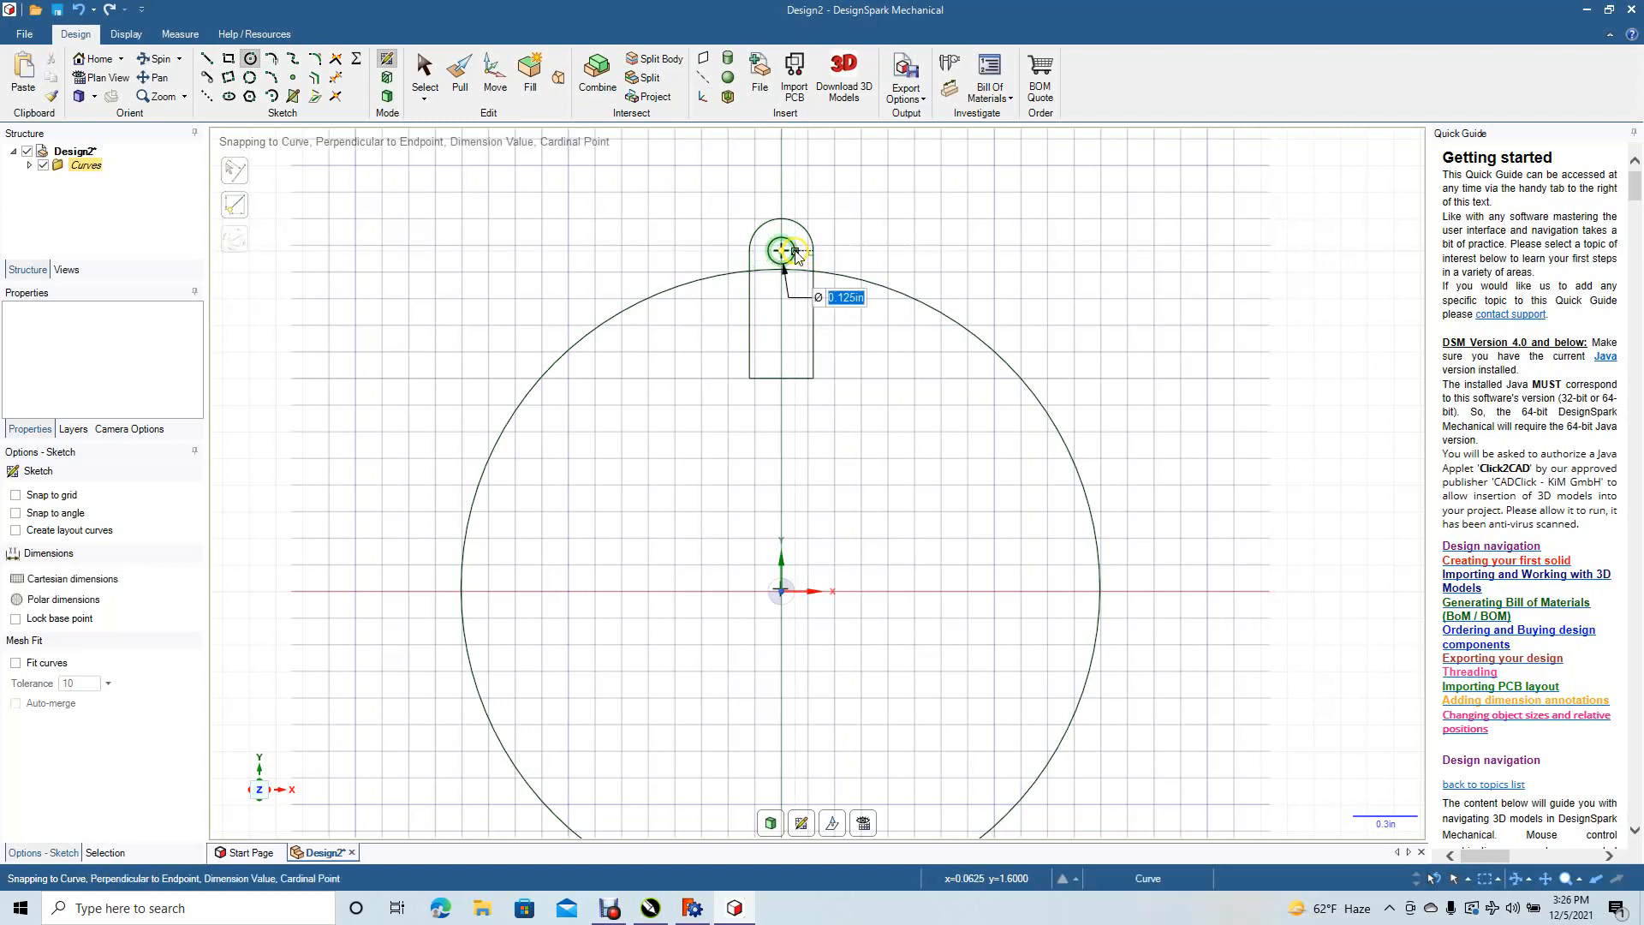
click(425, 68)
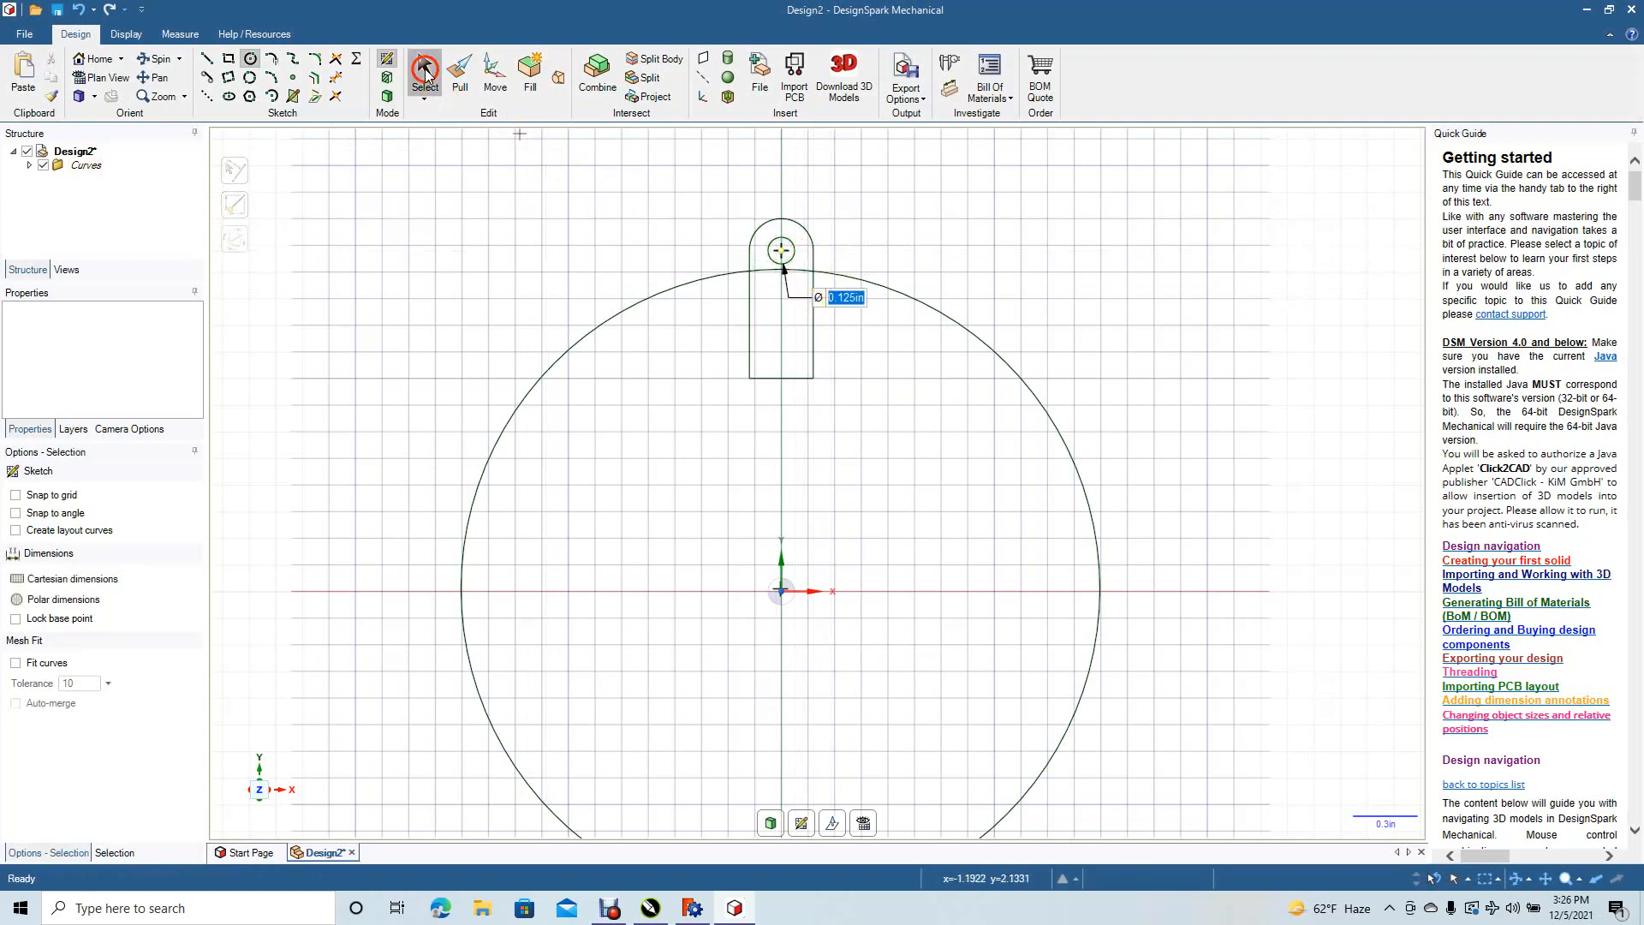
- Trim away the rectangle lines inside the large circle and the circle's arc across the tab, leaving one continuous outline
click(337, 78)
click(750, 318)
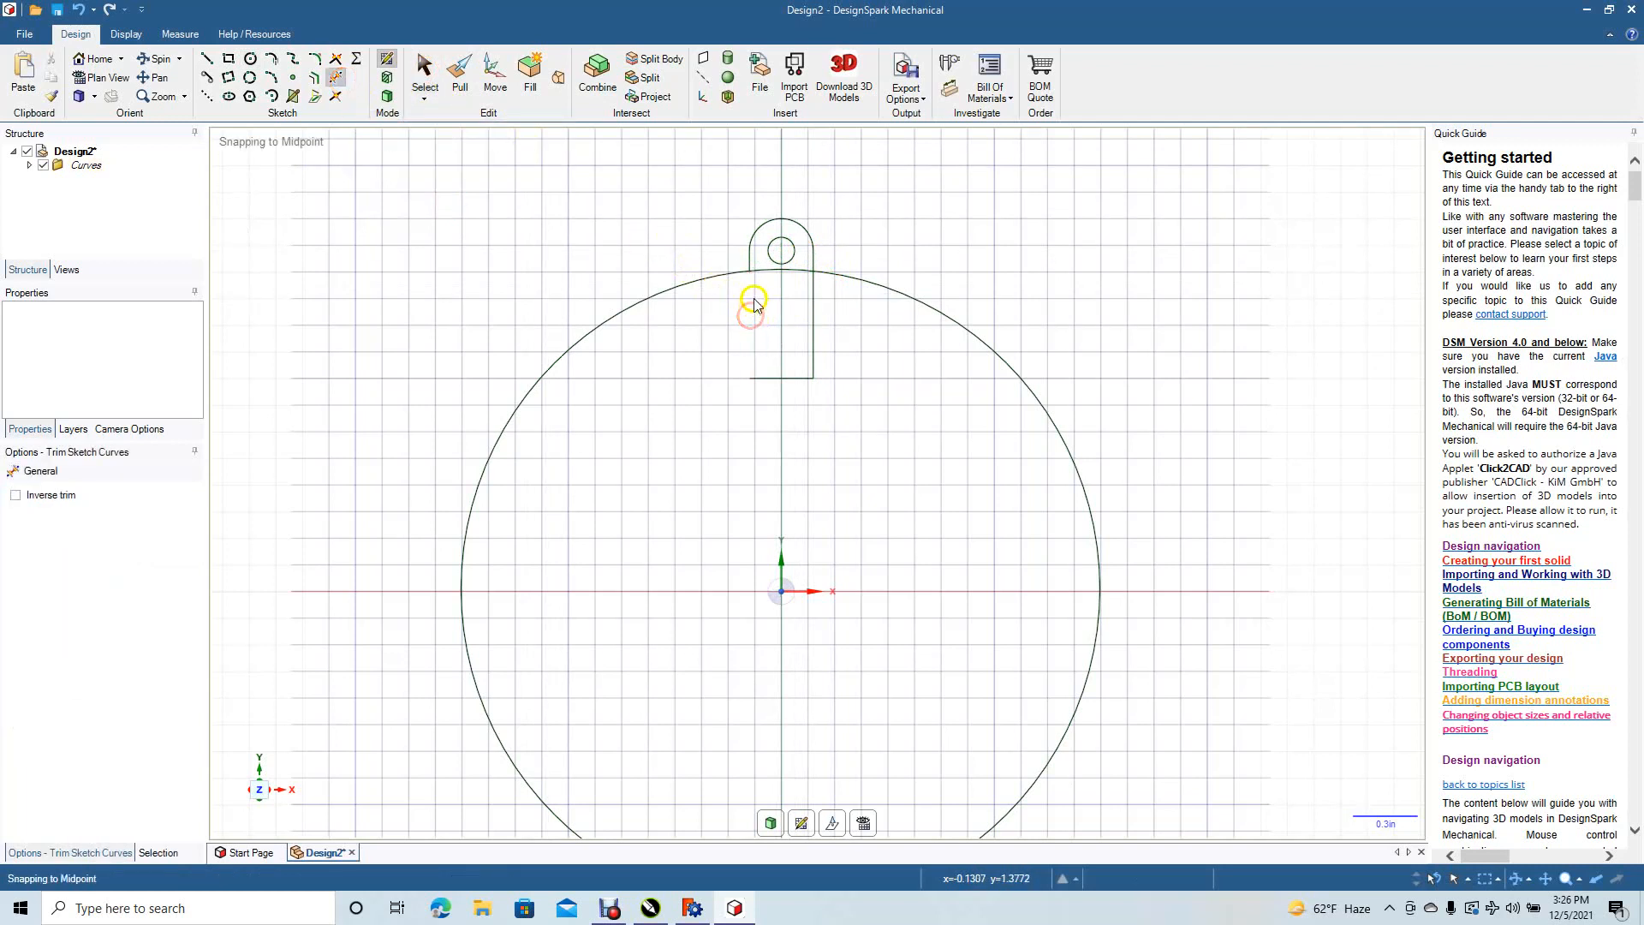
click(763, 272)
click(813, 309)
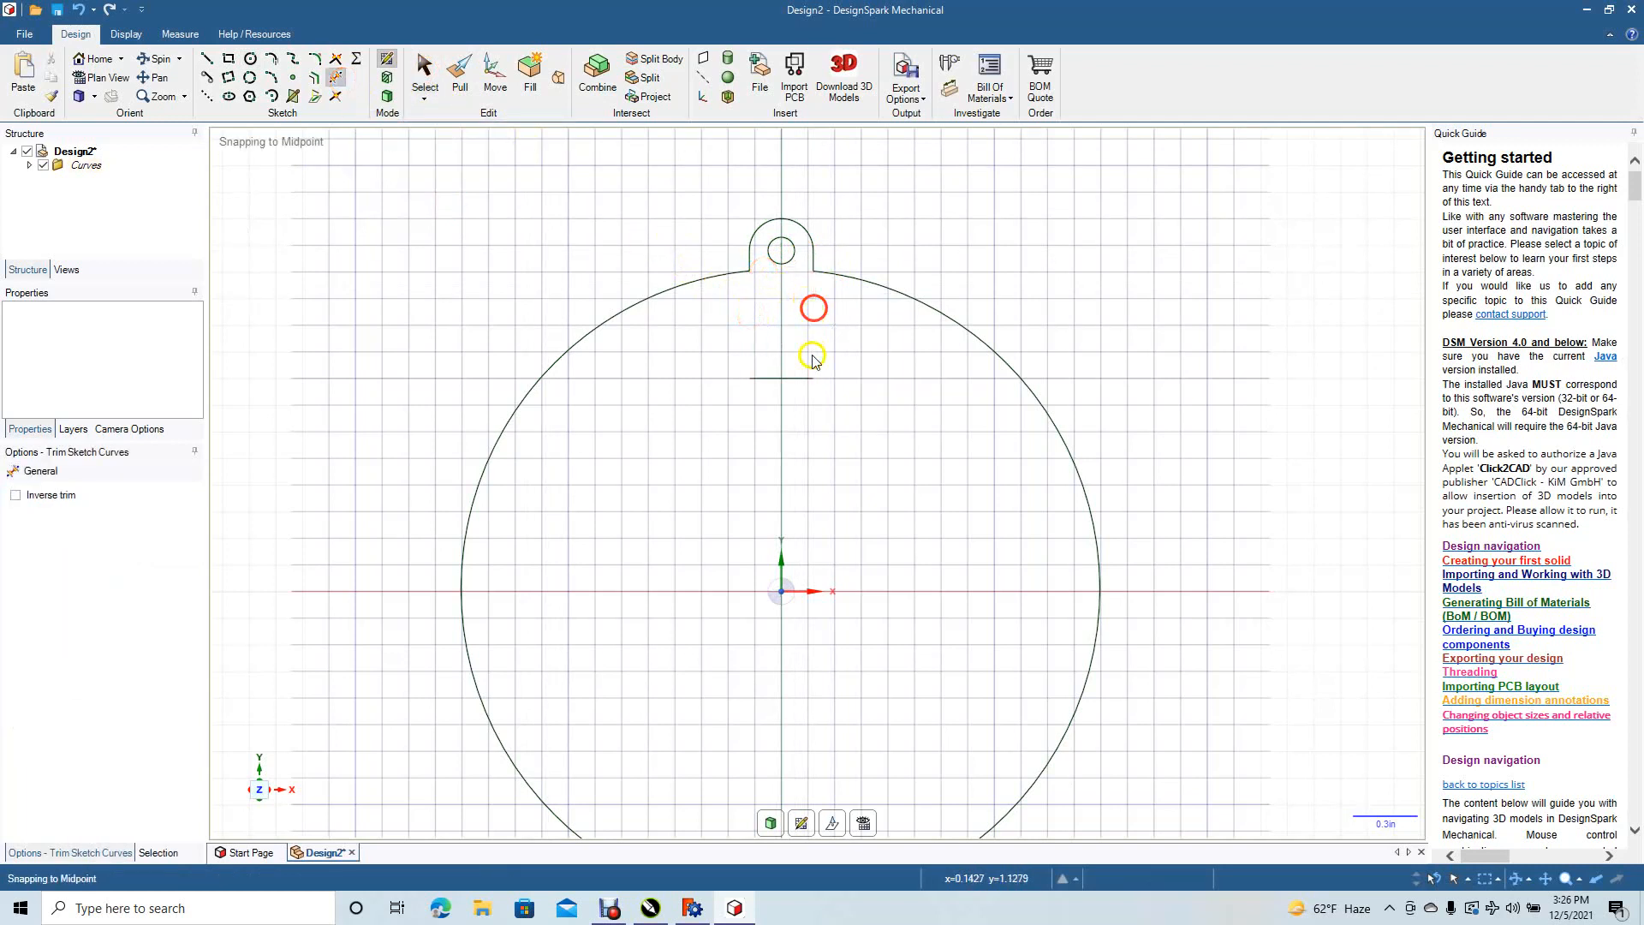
click(808, 381)
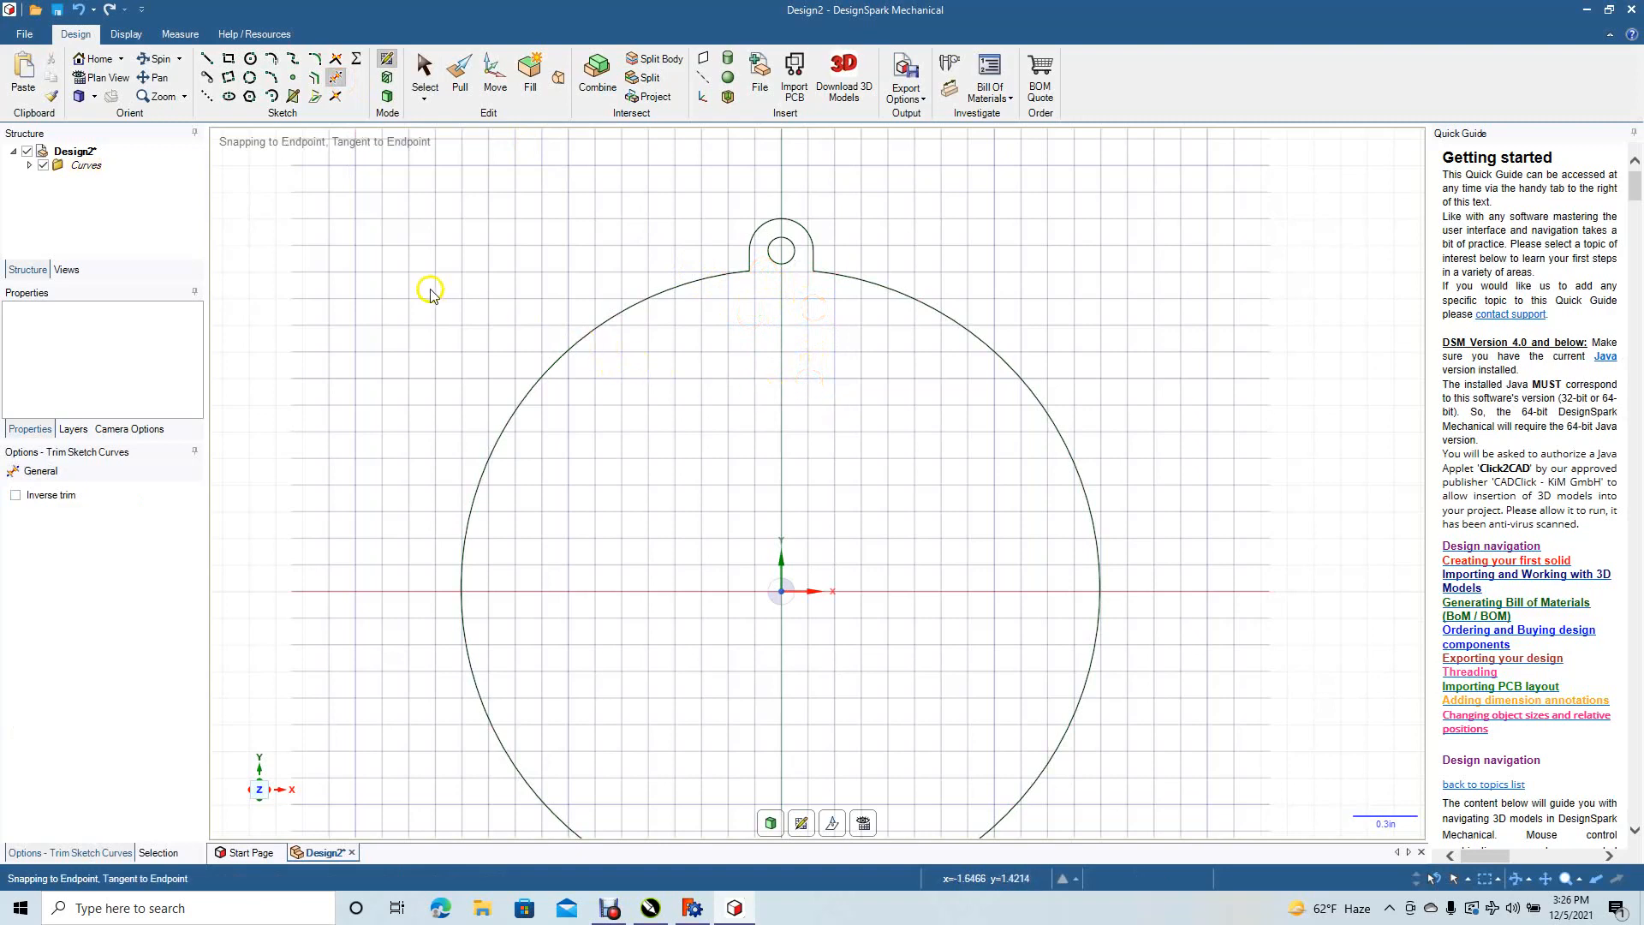
- Pull the tag-shaped profile with its hanging tab forward into a thick solid
scroll(399, 319, down, 3)
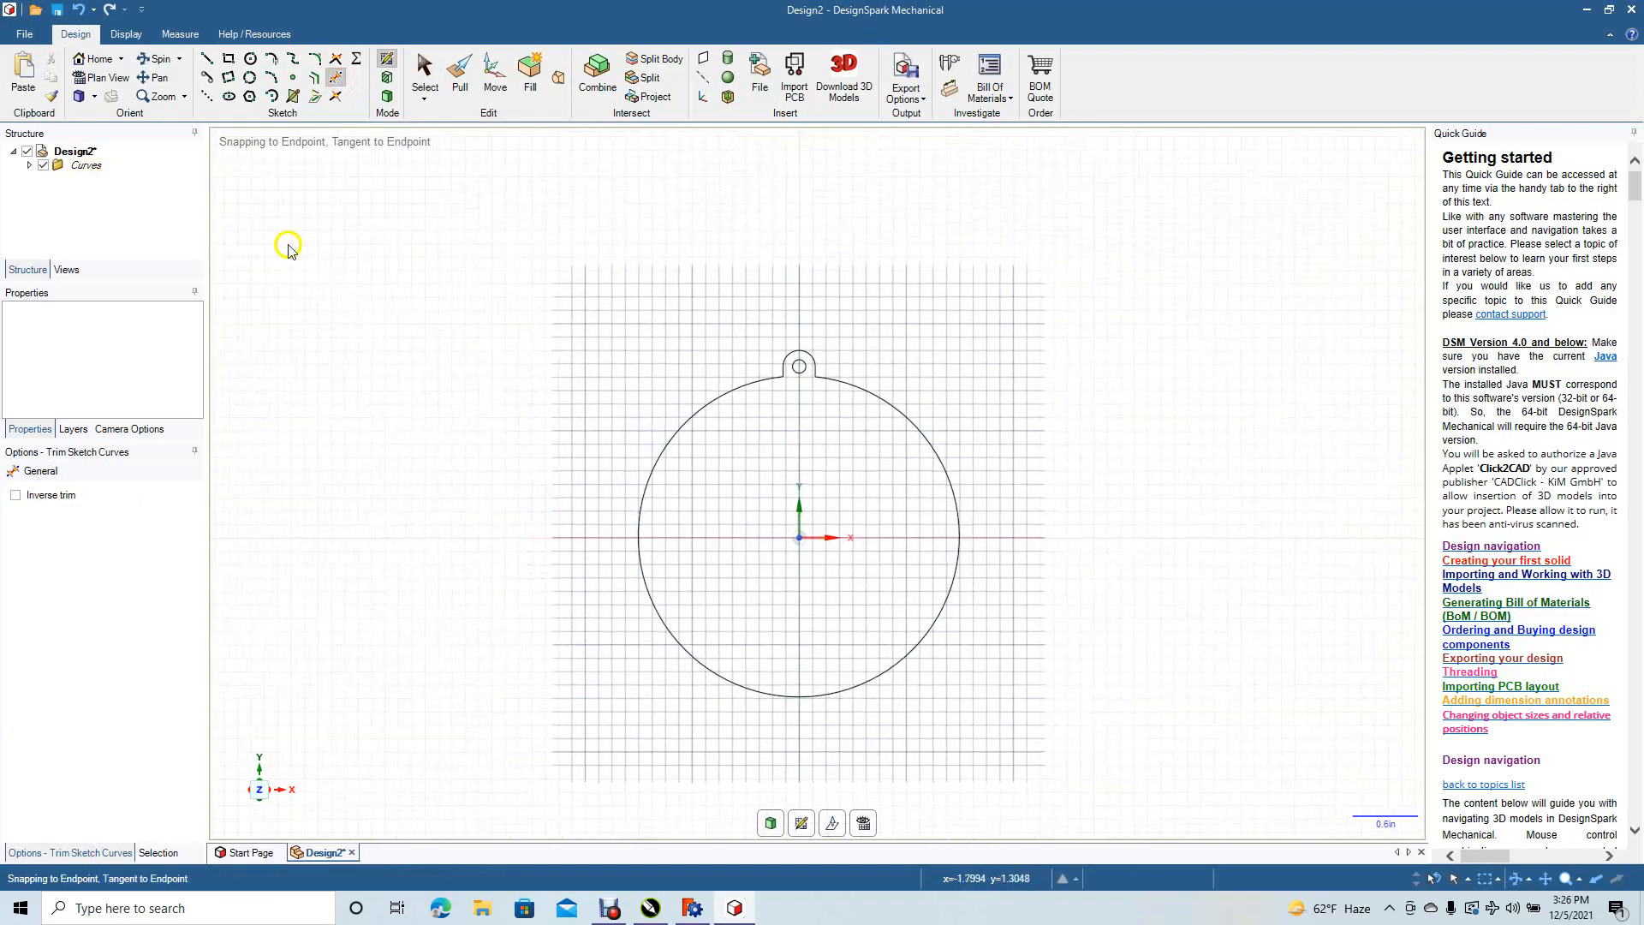
click(154, 58)
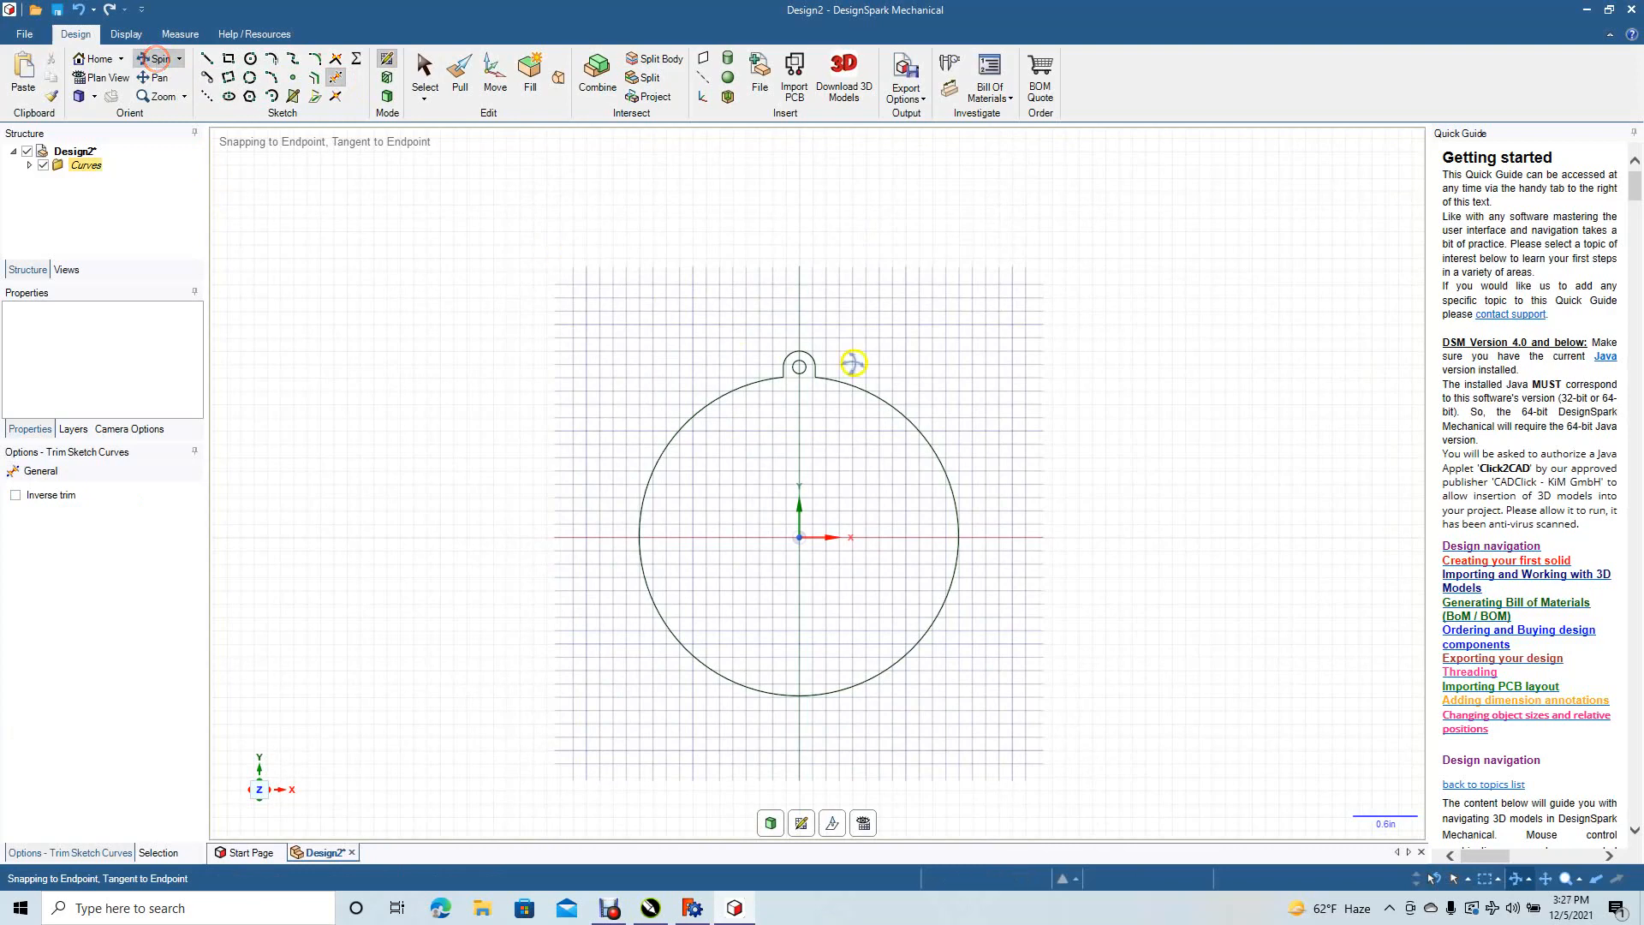
drag(976, 379, 917, 394)
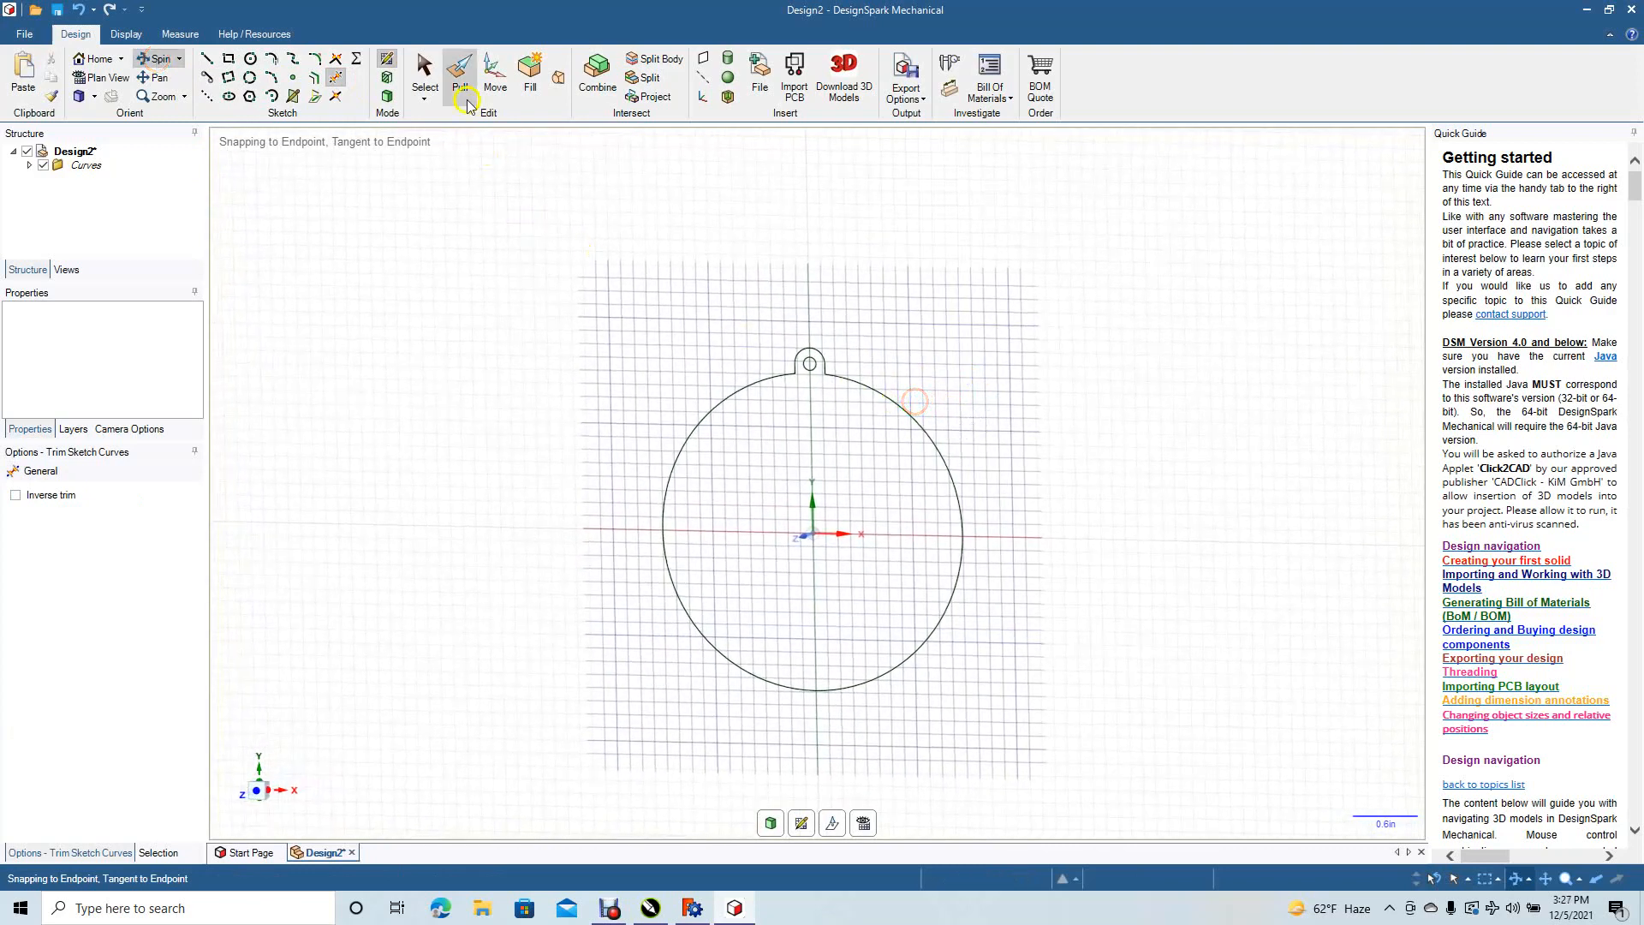
click(460, 77)
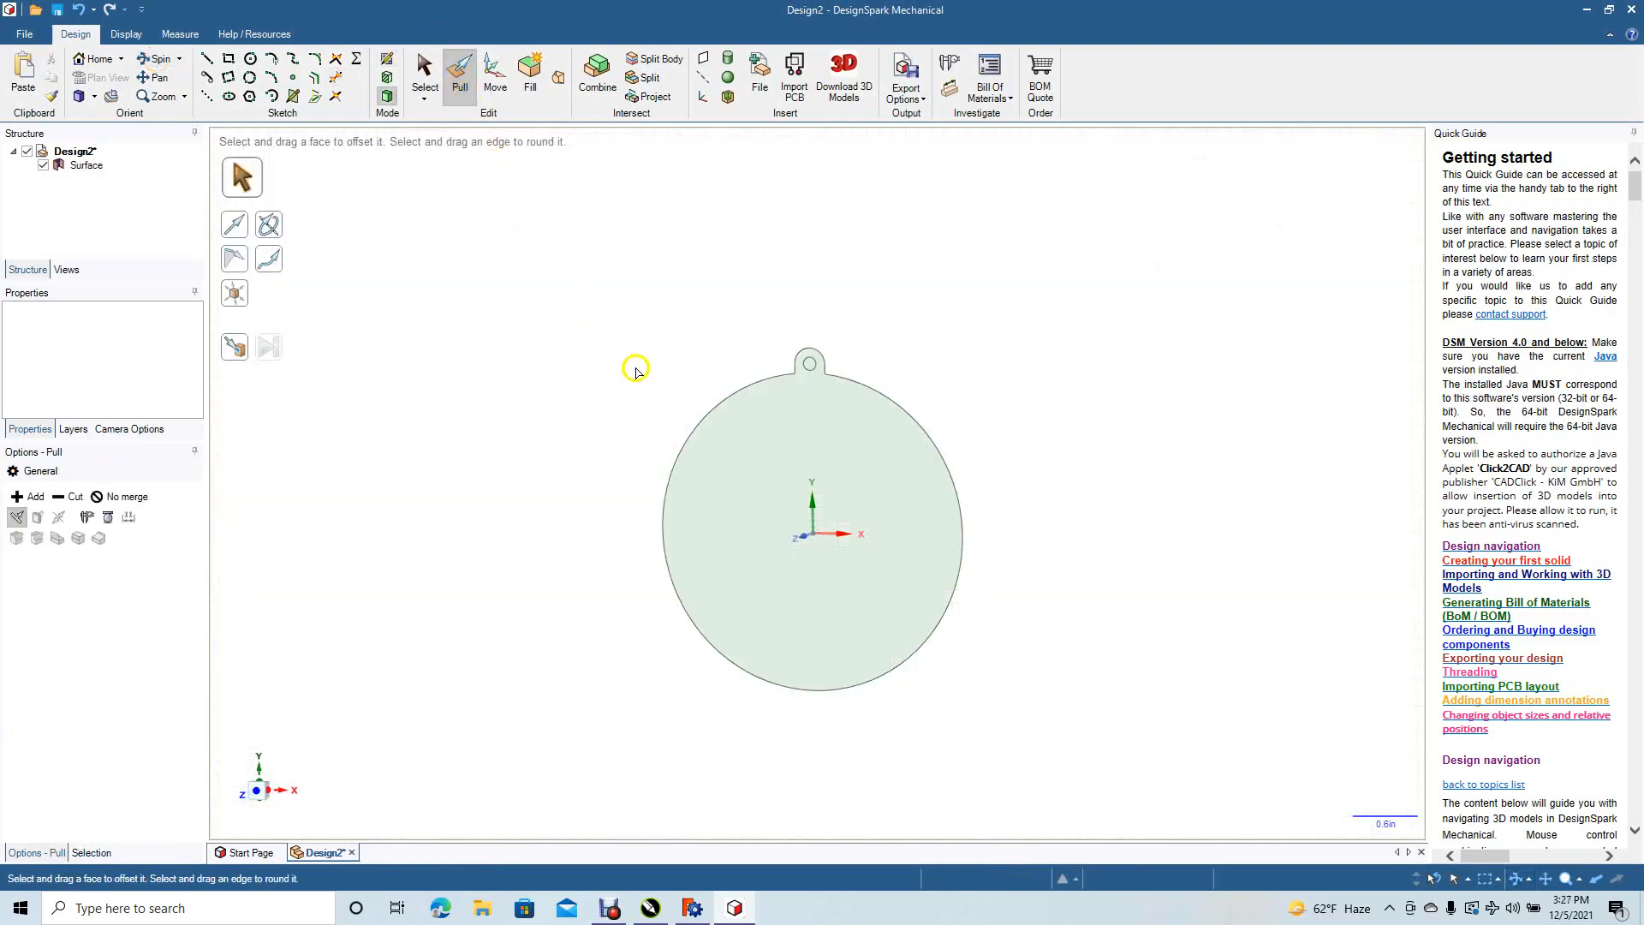
click(743, 470)
drag(743, 470, 735, 482)
click(528, 329)
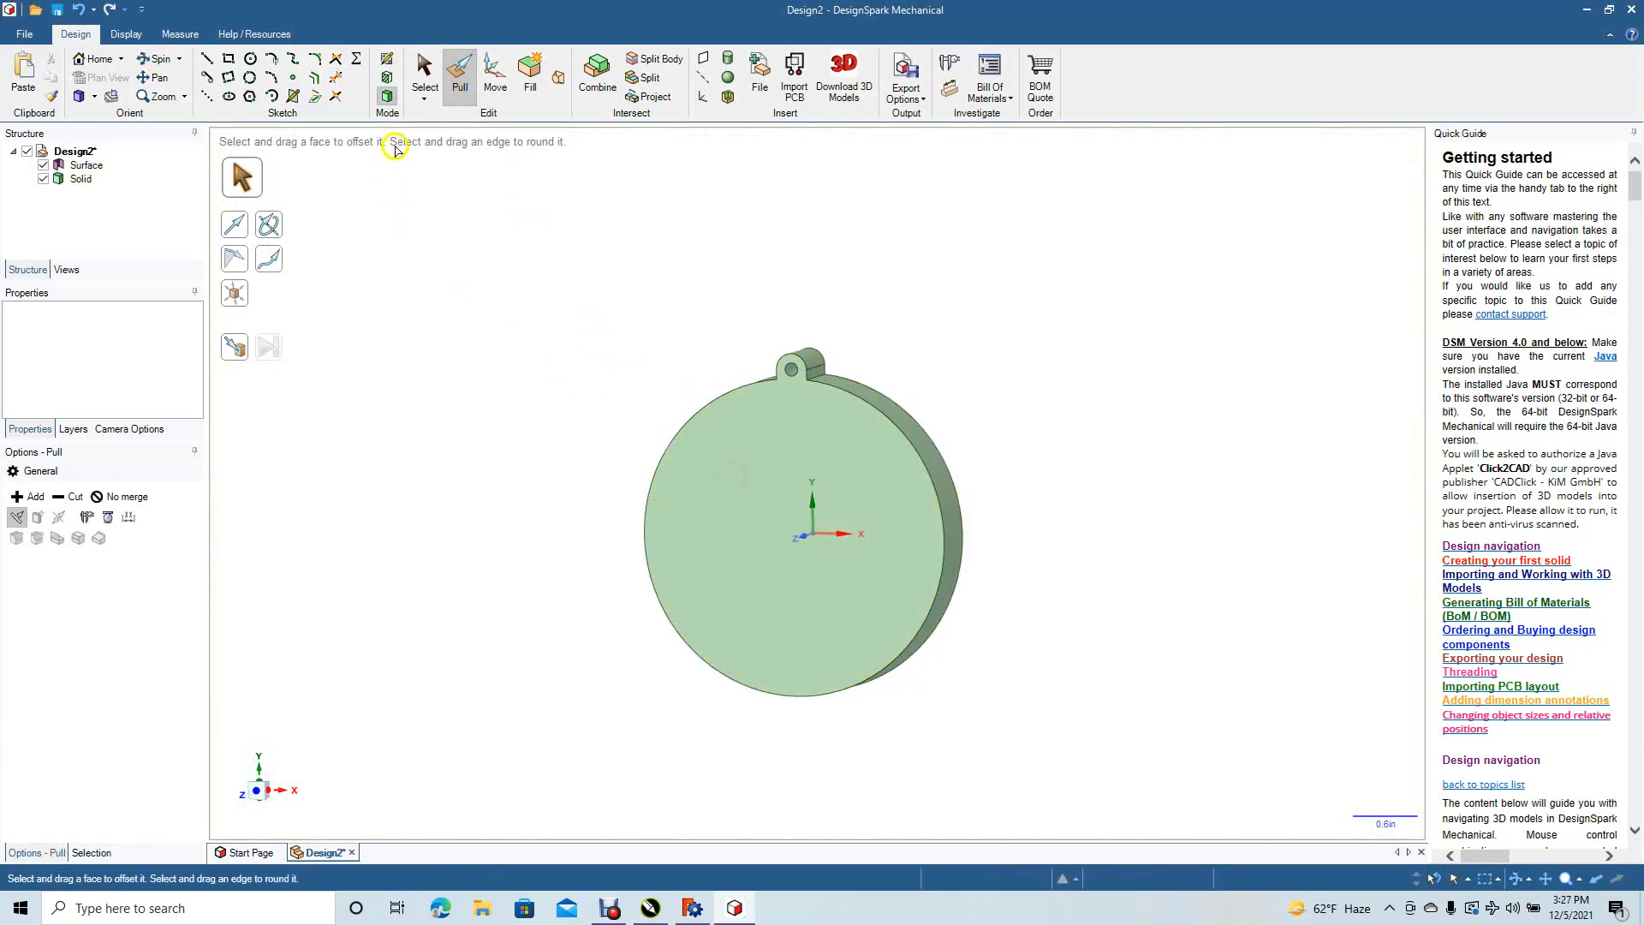
click(424, 73)
click(501, 246)
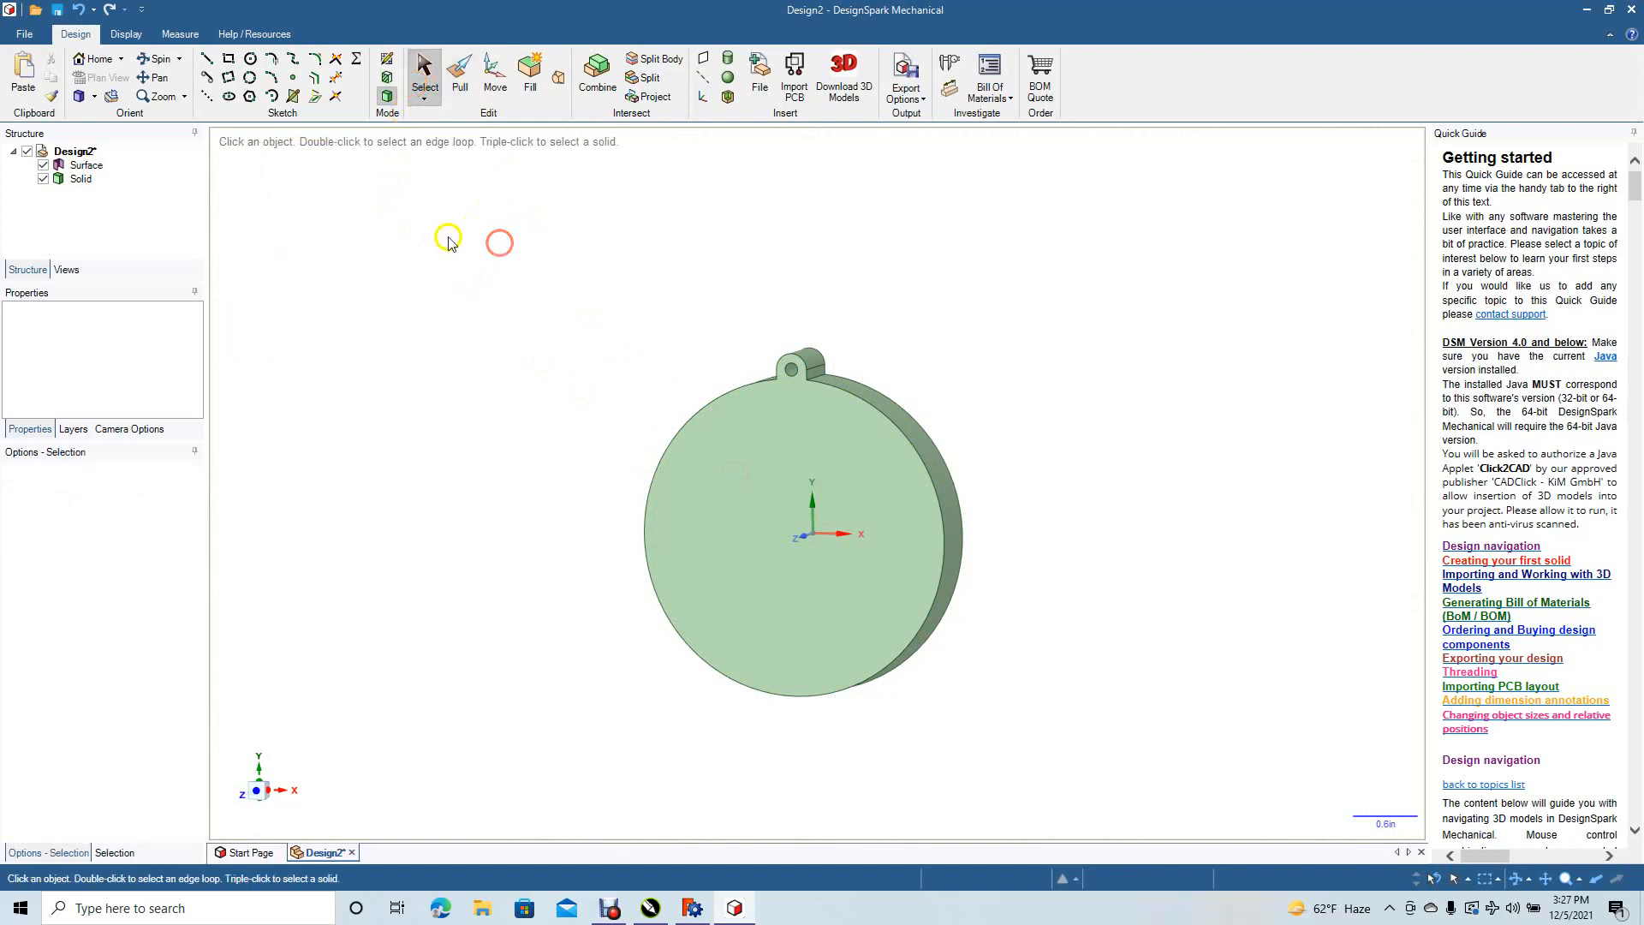
- Round the inner edge where the right side of the hanging tab meets the disc, using Pull
click(169, 96)
drag(795, 368, 941, 597)
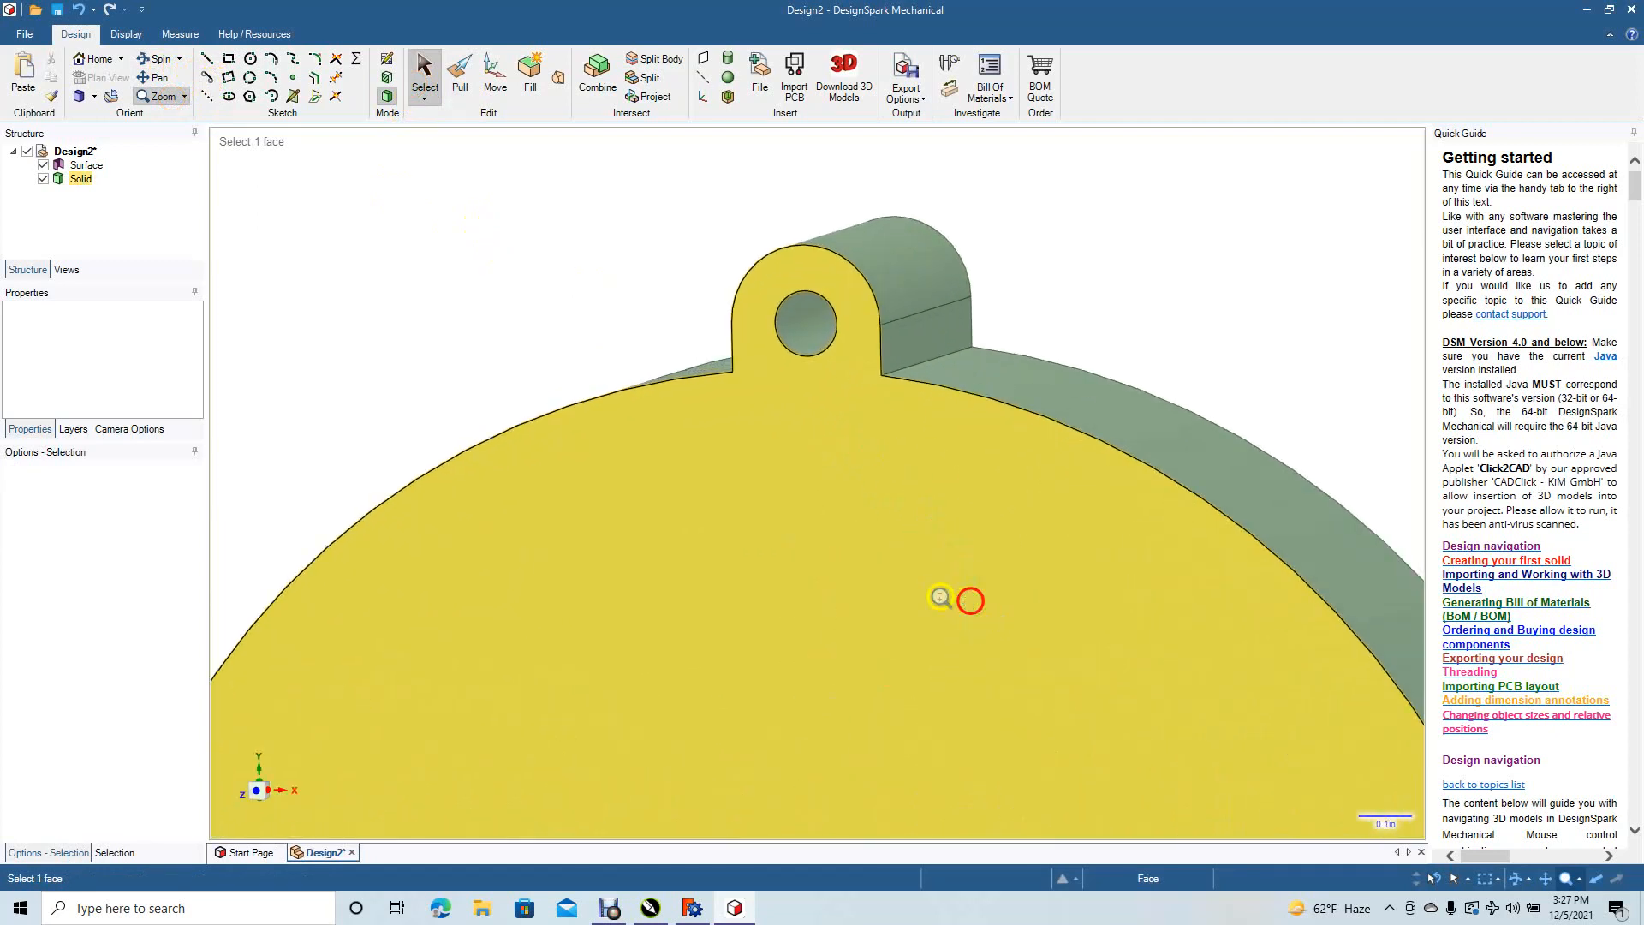
click(460, 73)
drag(940, 364, 1076, 401)
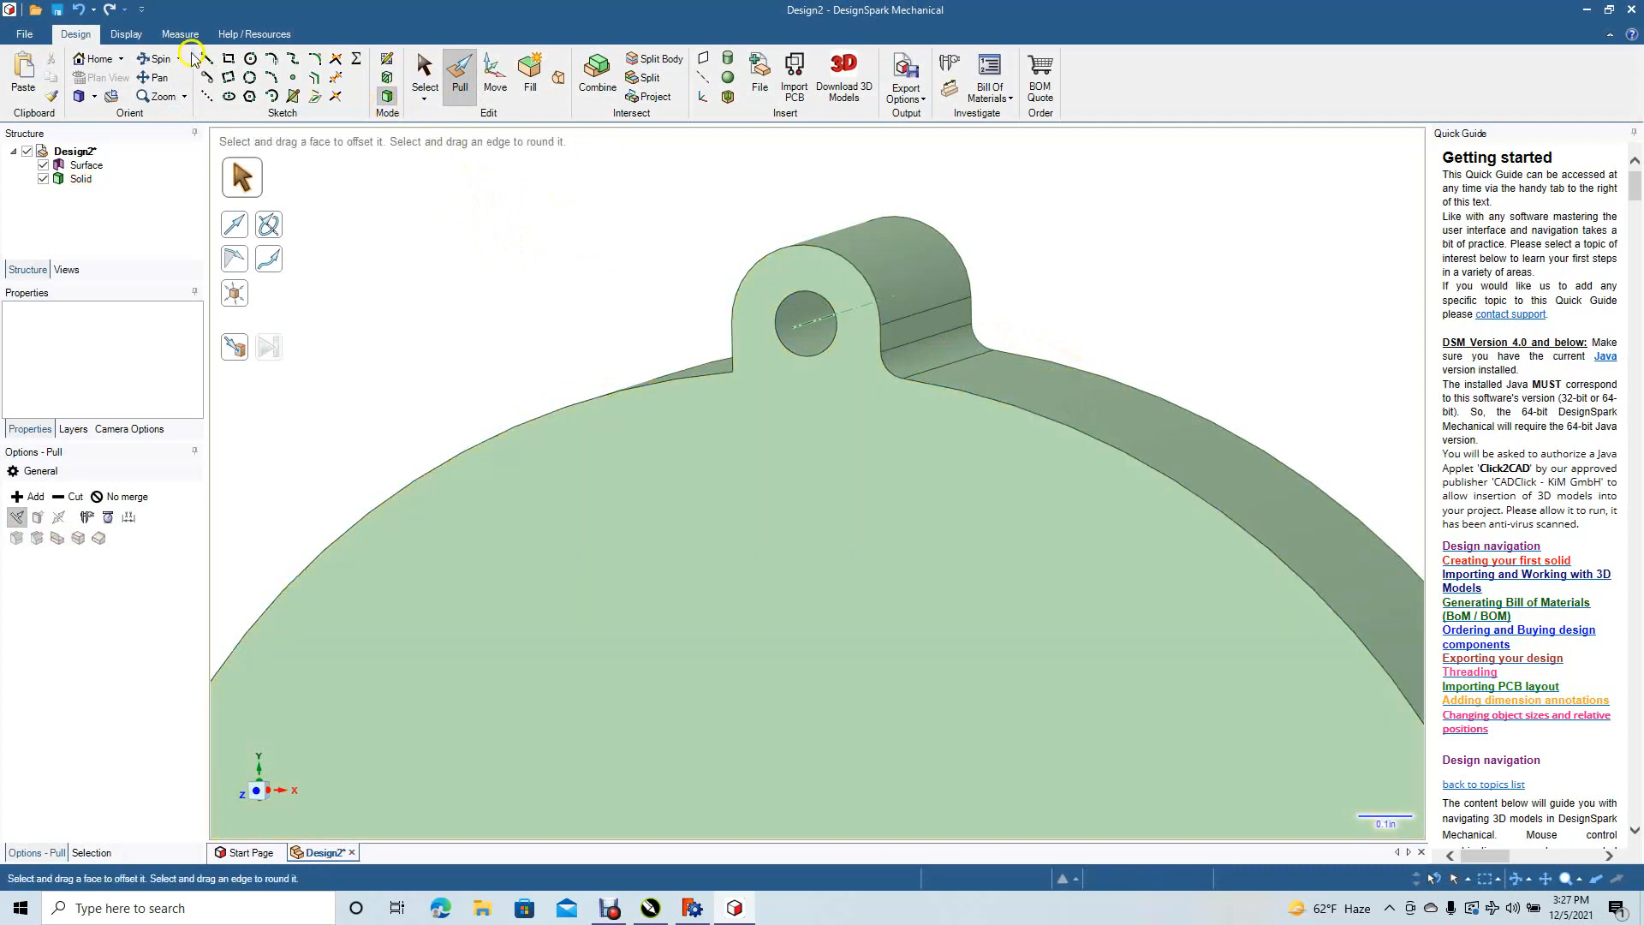
- Round the inner edge where the left side of the hanging tab meets the disc, using Pull
click(157, 59)
drag(528, 256, 622, 279)
click(456, 79)
click(743, 351)
drag(741, 357, 629, 369)
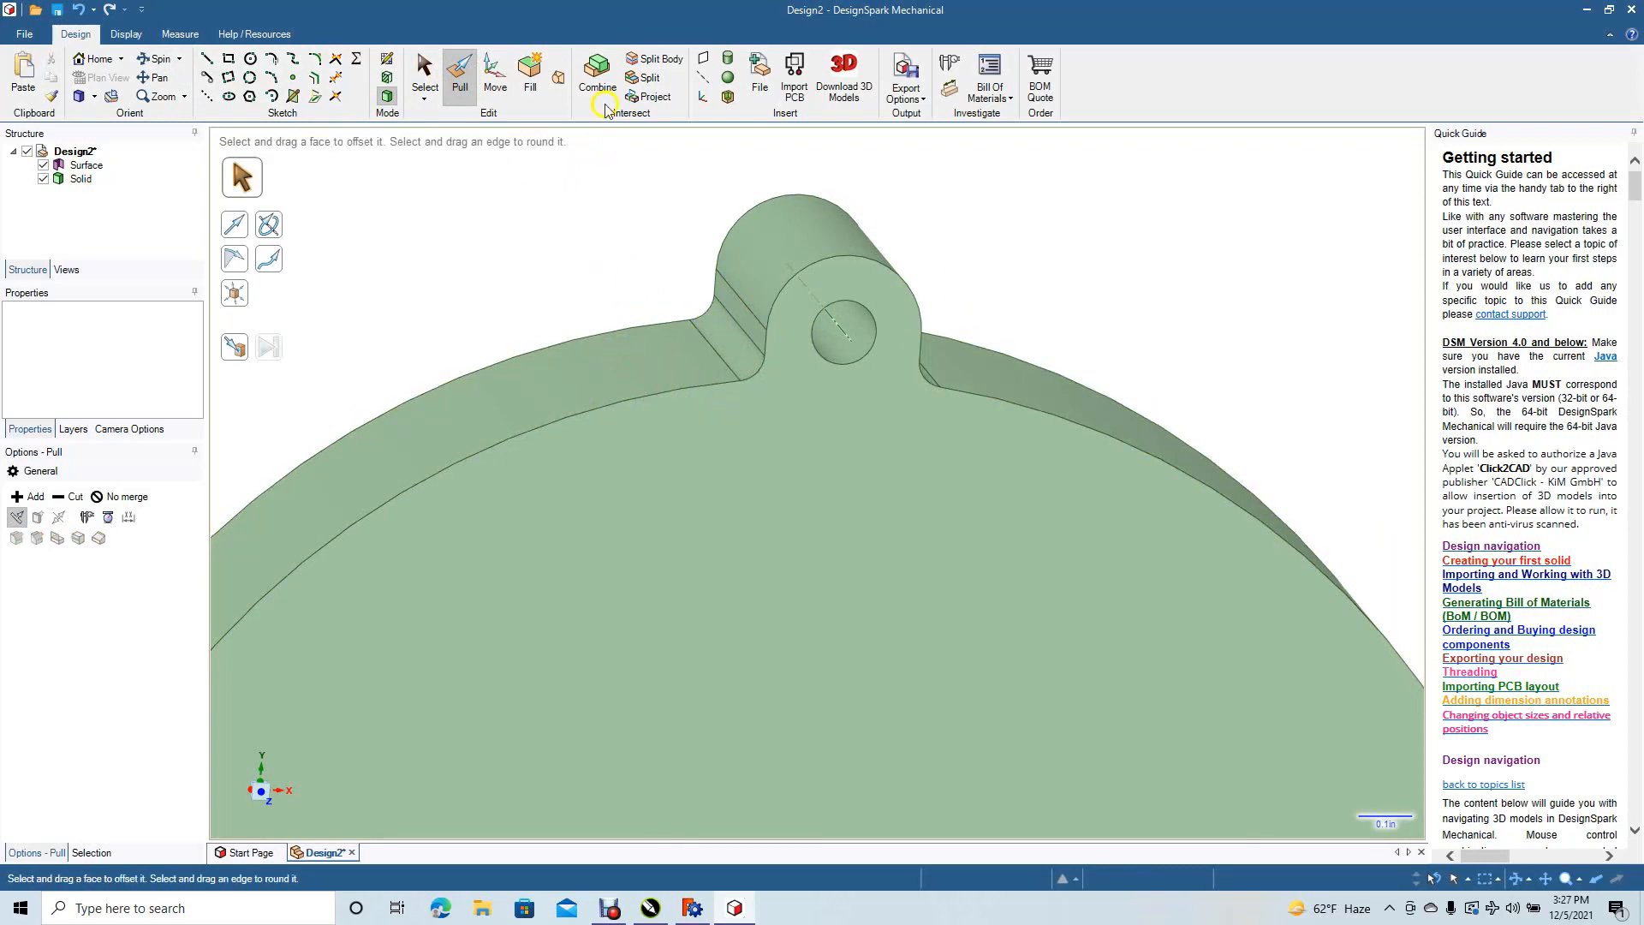
- Round the complete outline edge of the tag's front face with a 0.030 in radius using Pull
click(423, 74)
click(471, 230)
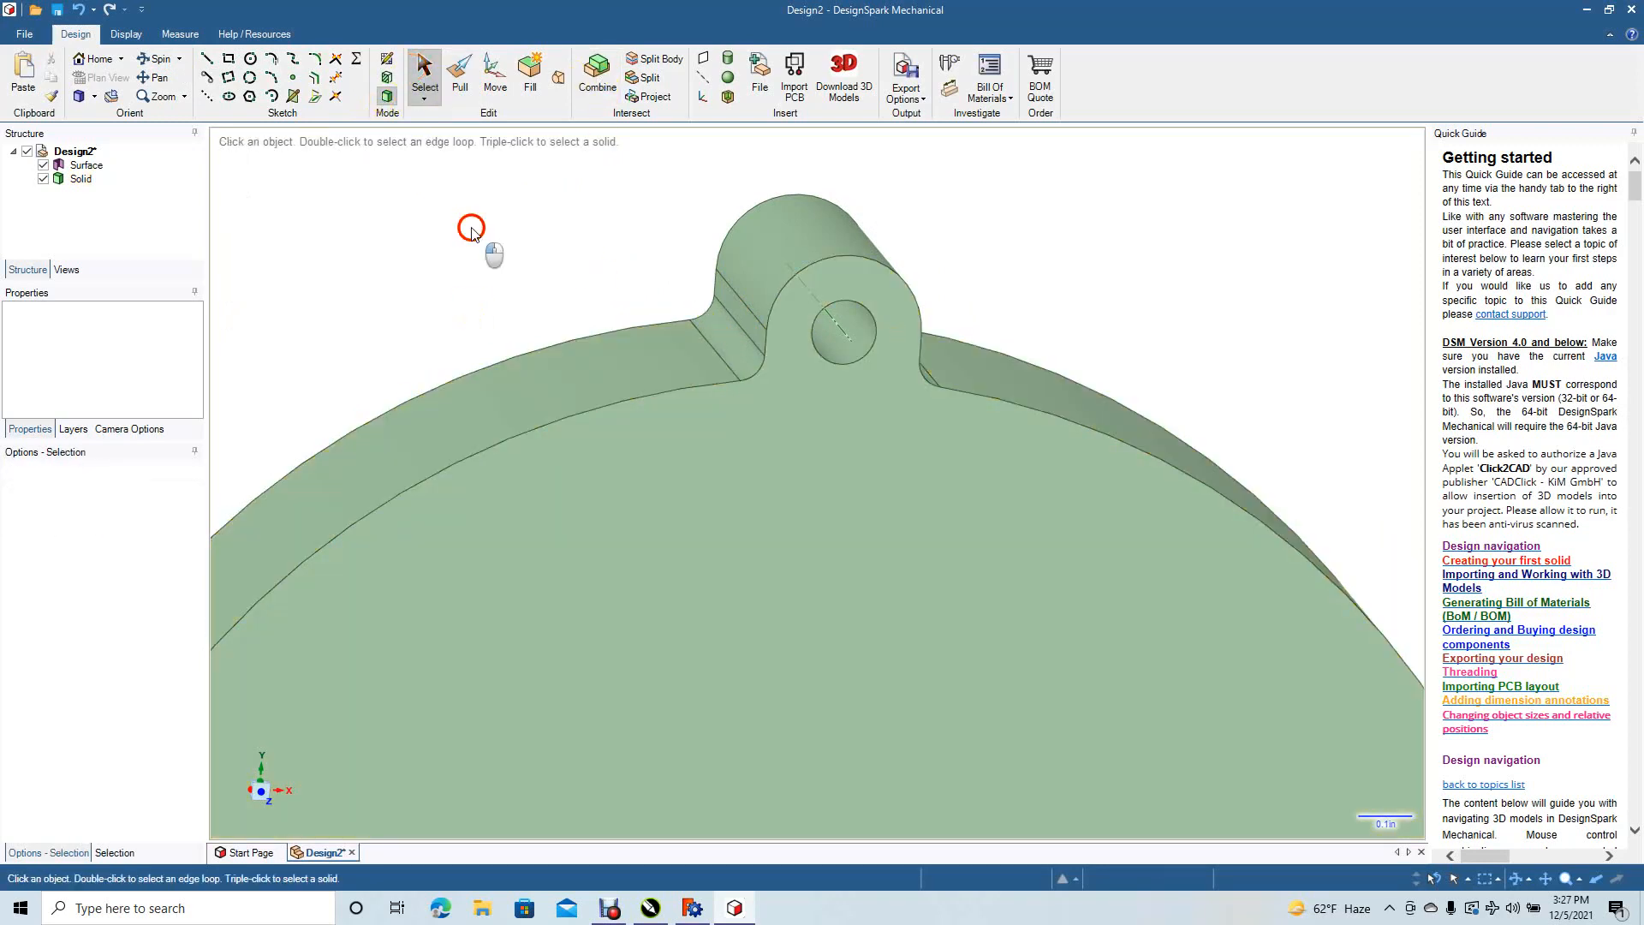
click(629, 401)
double_click(628, 401)
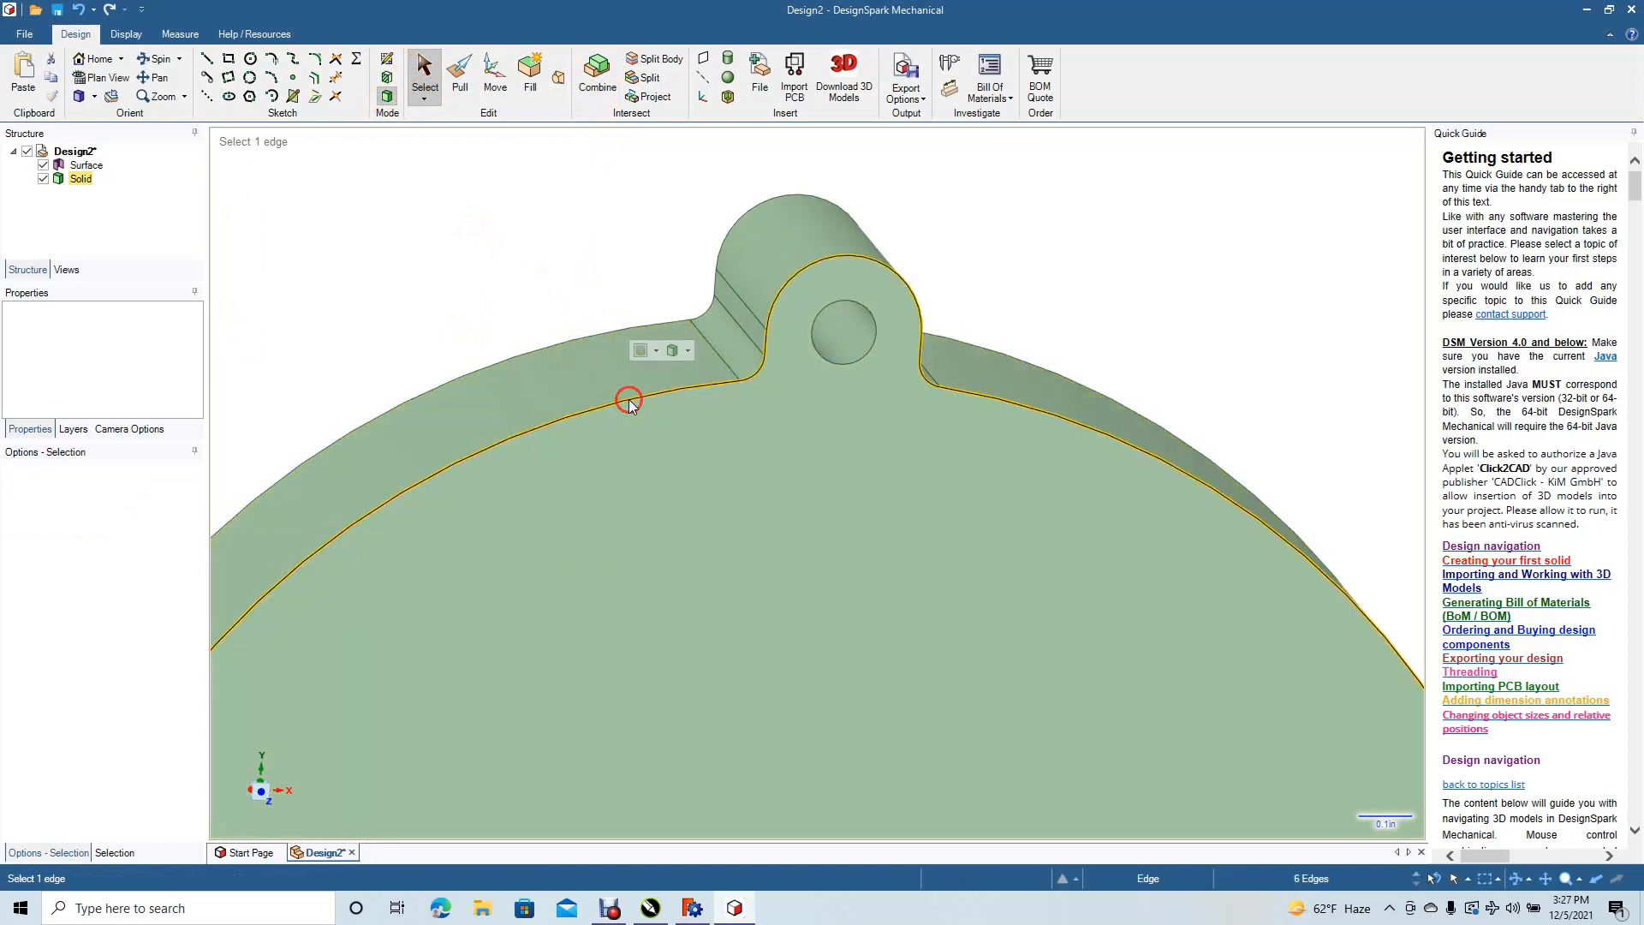
click(460, 75)
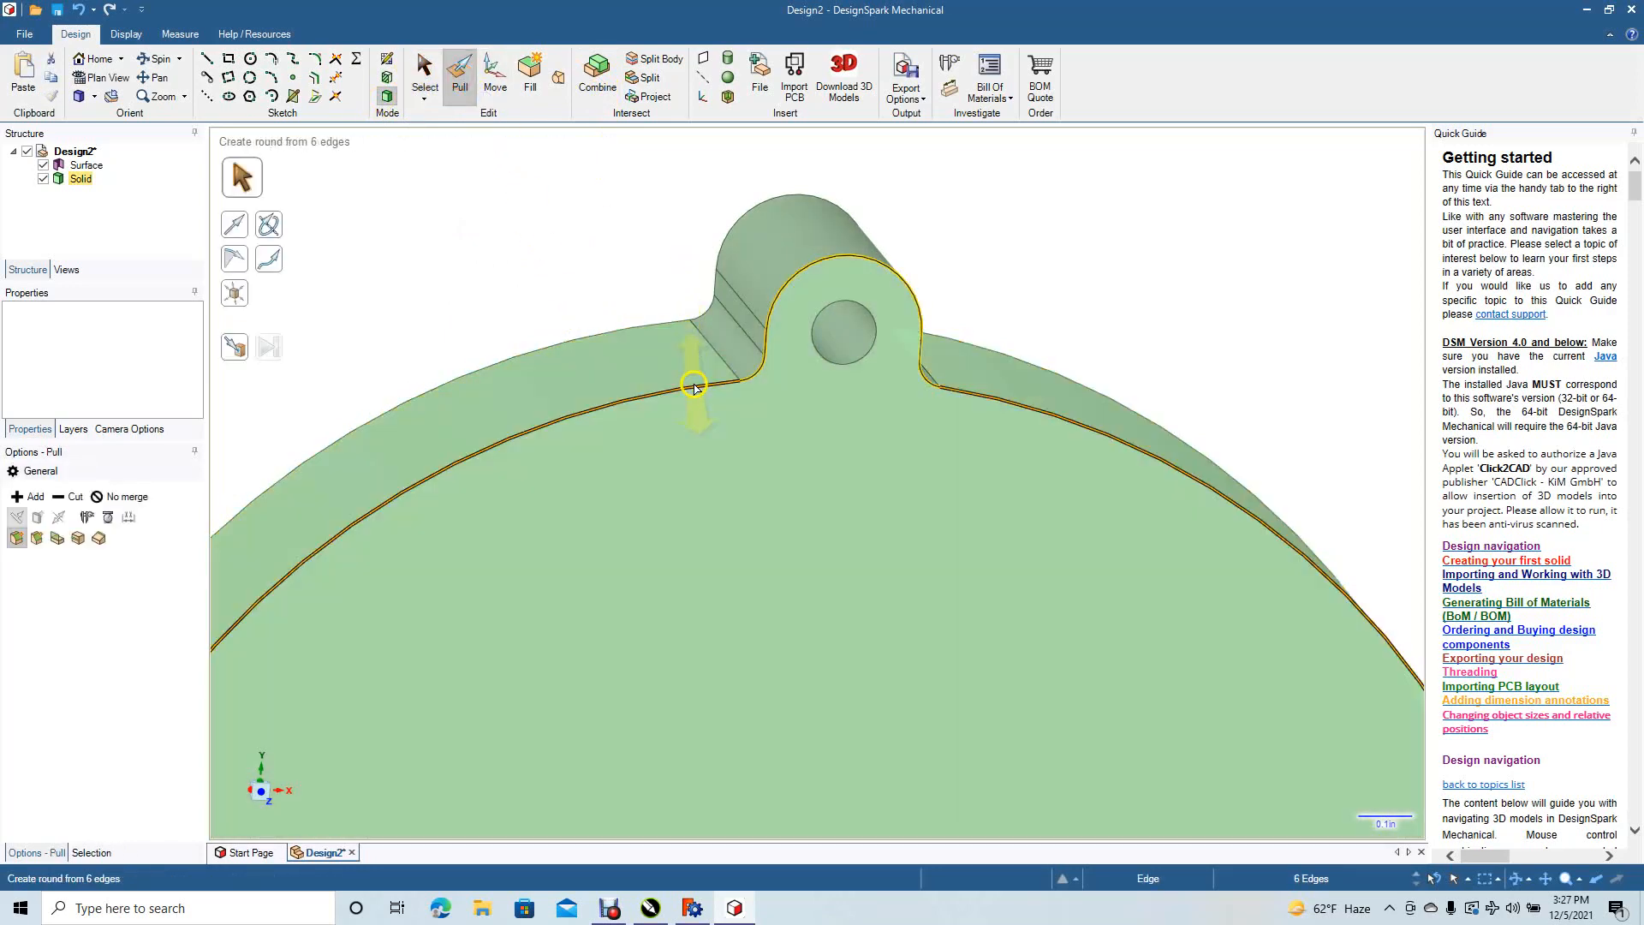
mouse_move(694, 389)
mouse_down()
mouse_move(690, 404)
mouse_move(748, 429)
mouse_move(794, 430)
mouse_move(690, 325)
mouse_move(793, 444)
mouse_up()
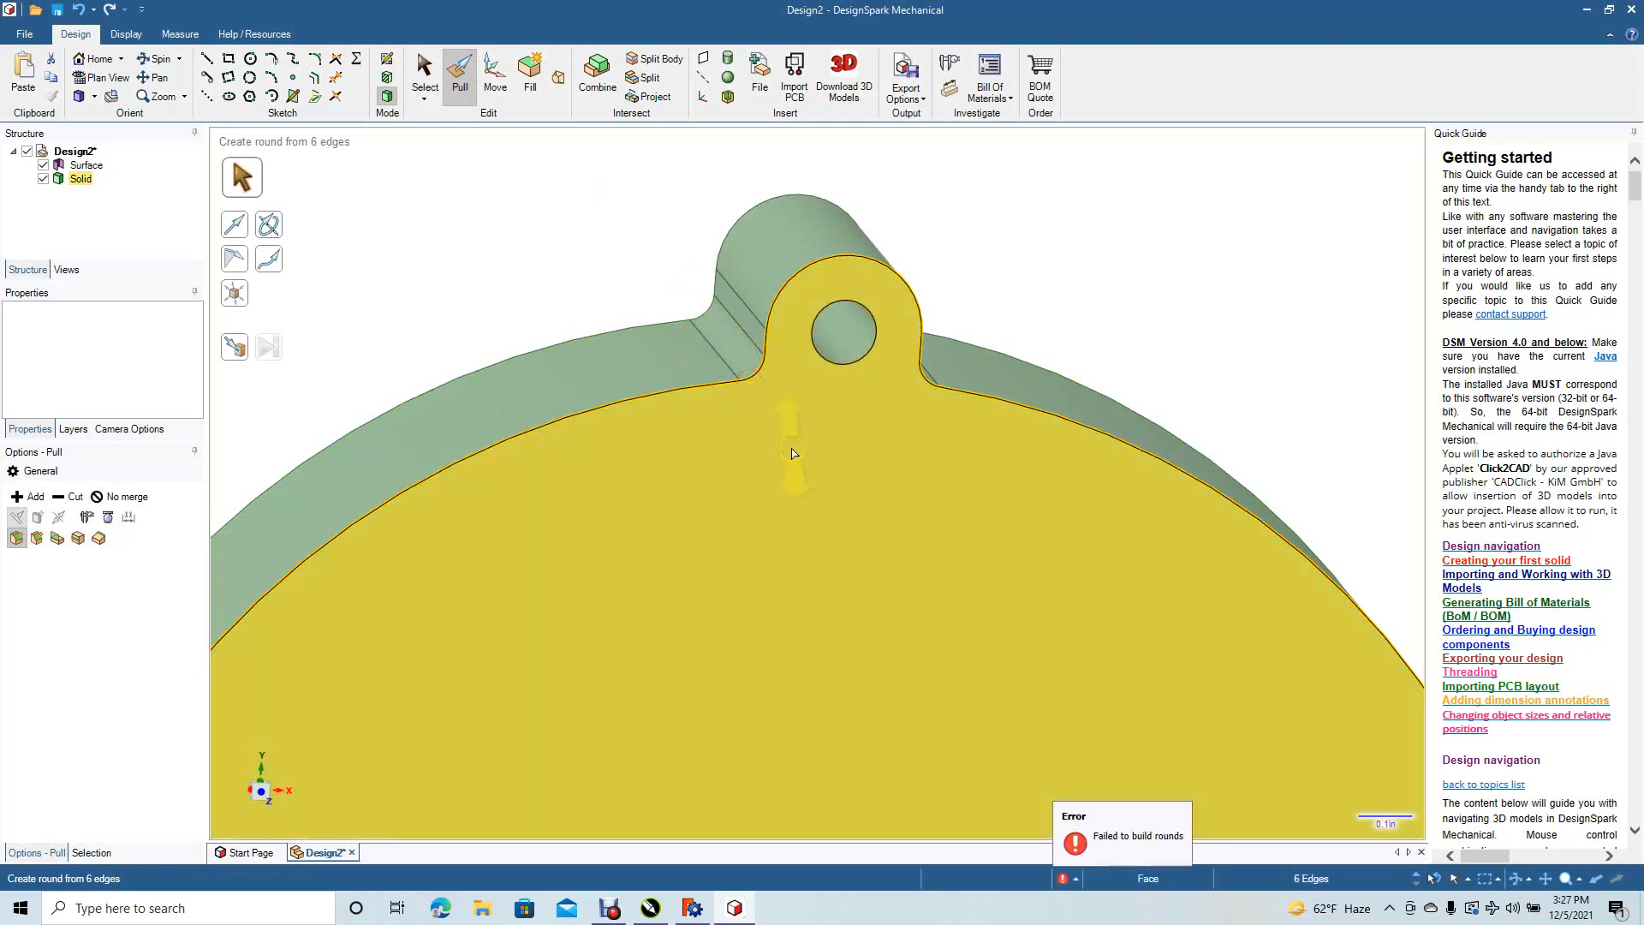
scroll(792, 454, down, 5)
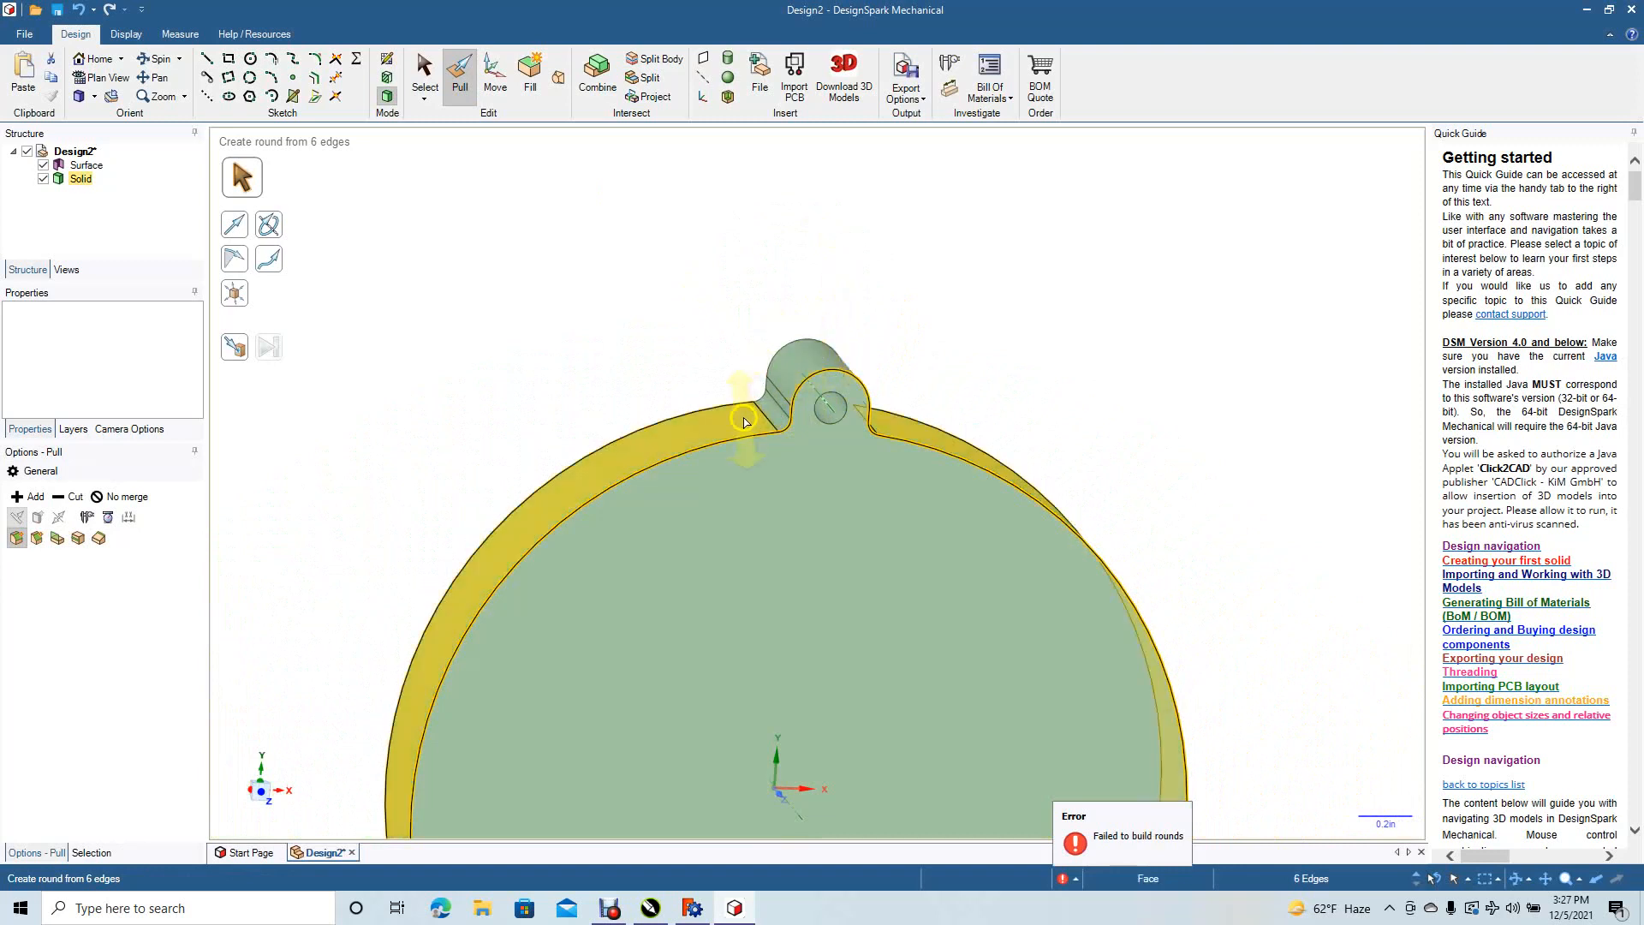
key(Escape)
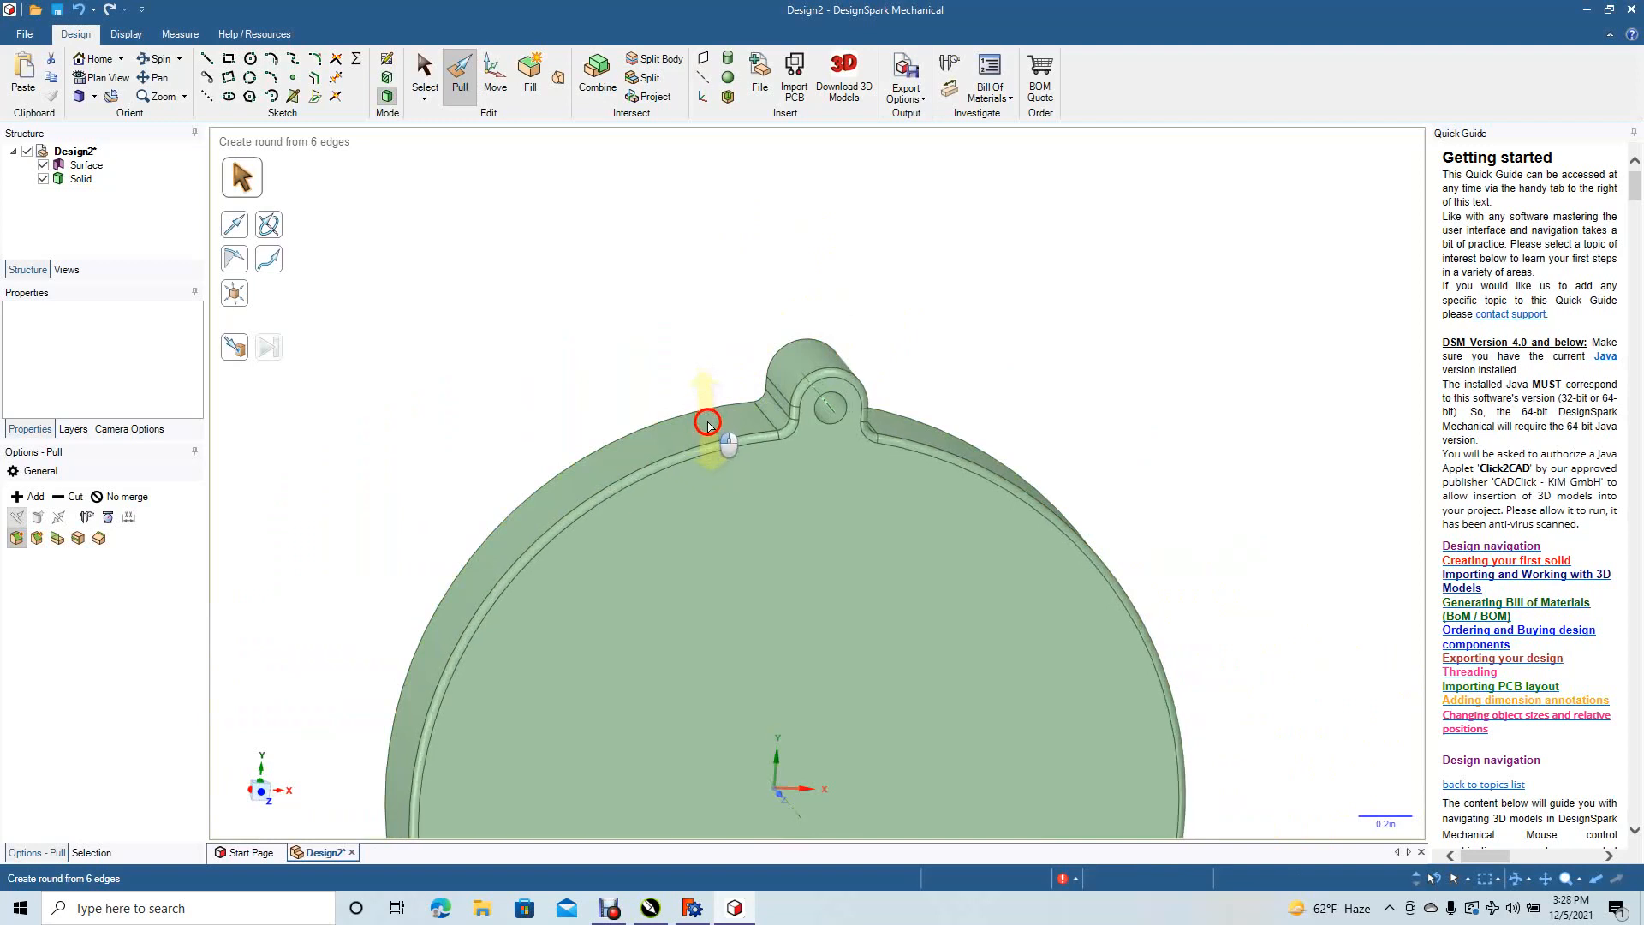
click(708, 426)
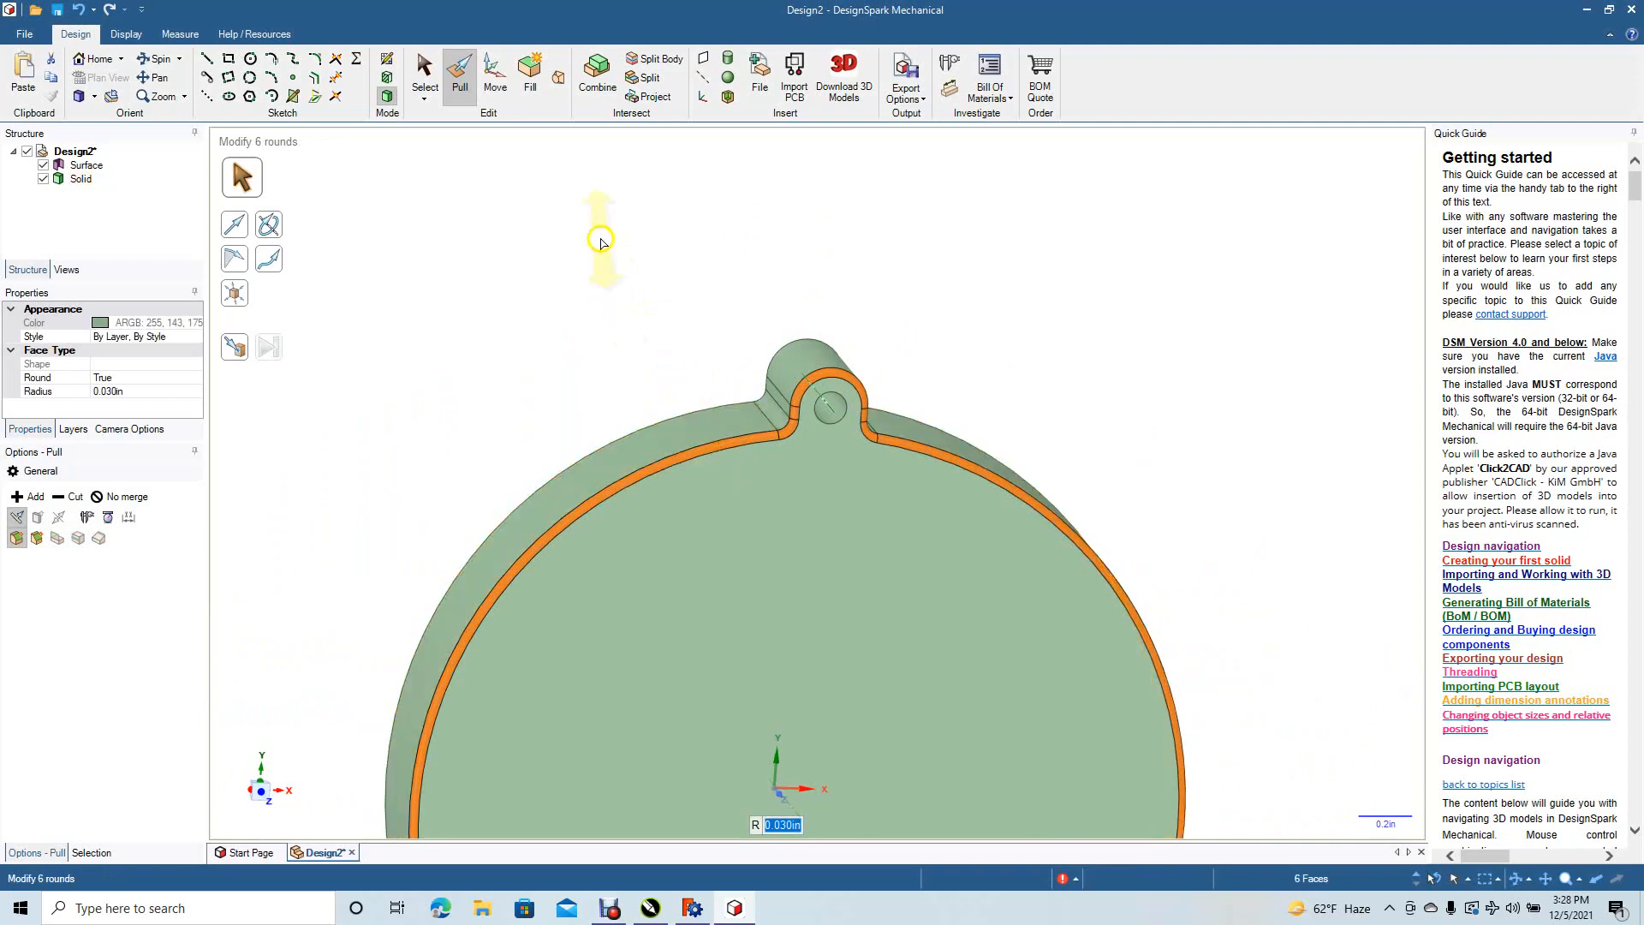
key(s)
click(605, 328)
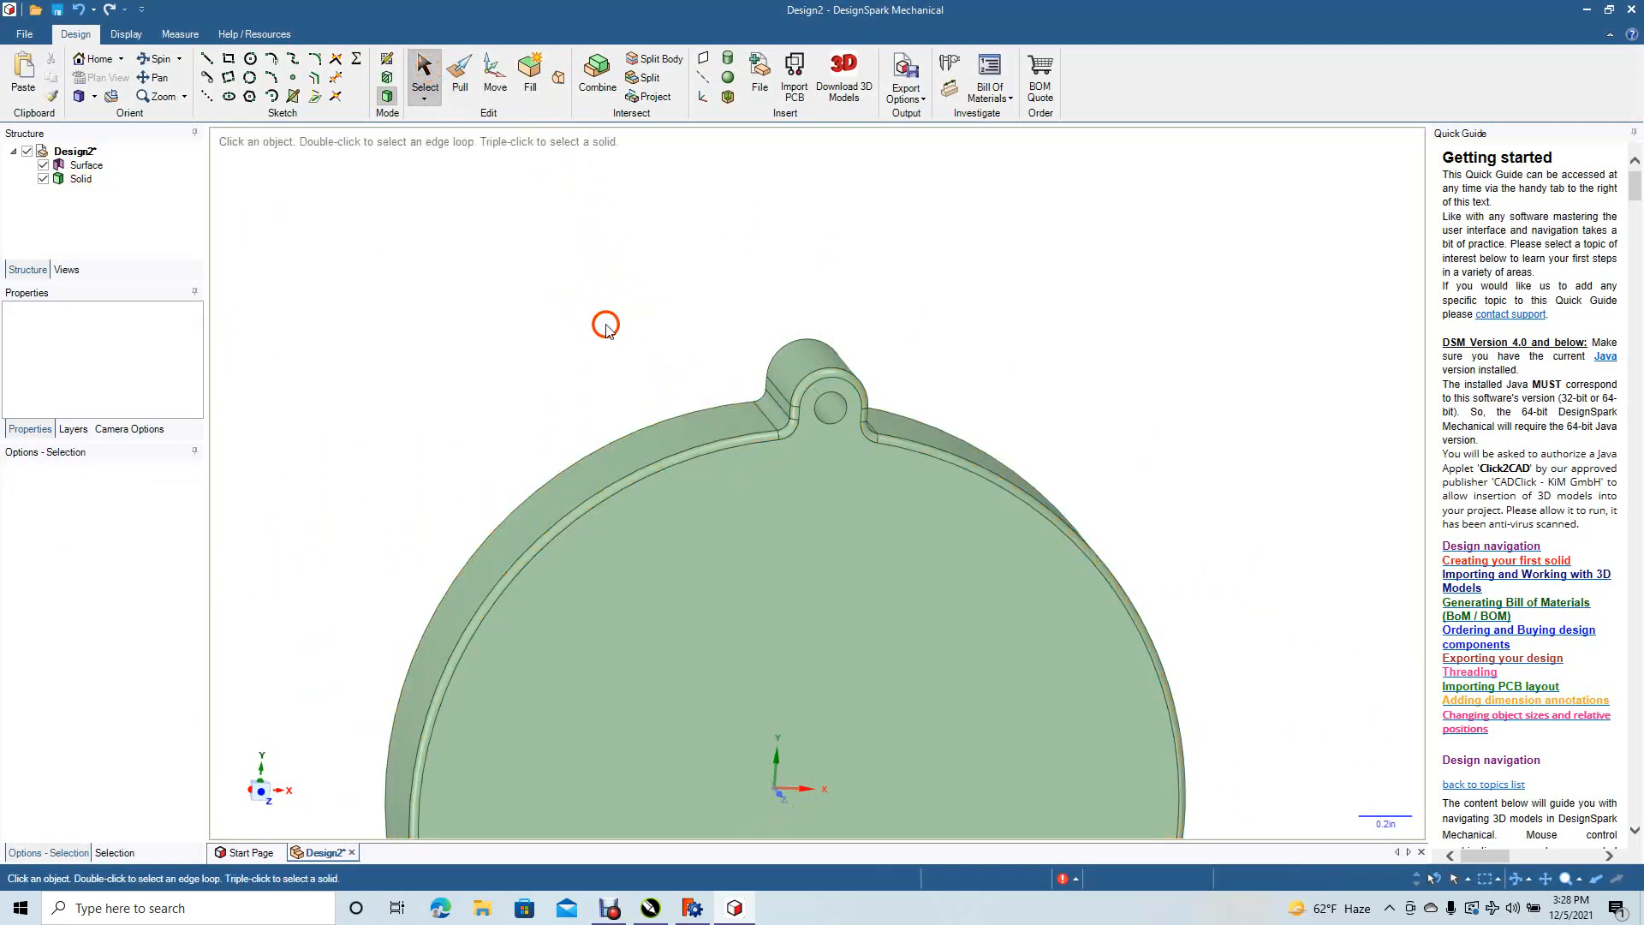
- Select the complete outline edge loop of the tag's back face for rounding with Pull
click(156, 58)
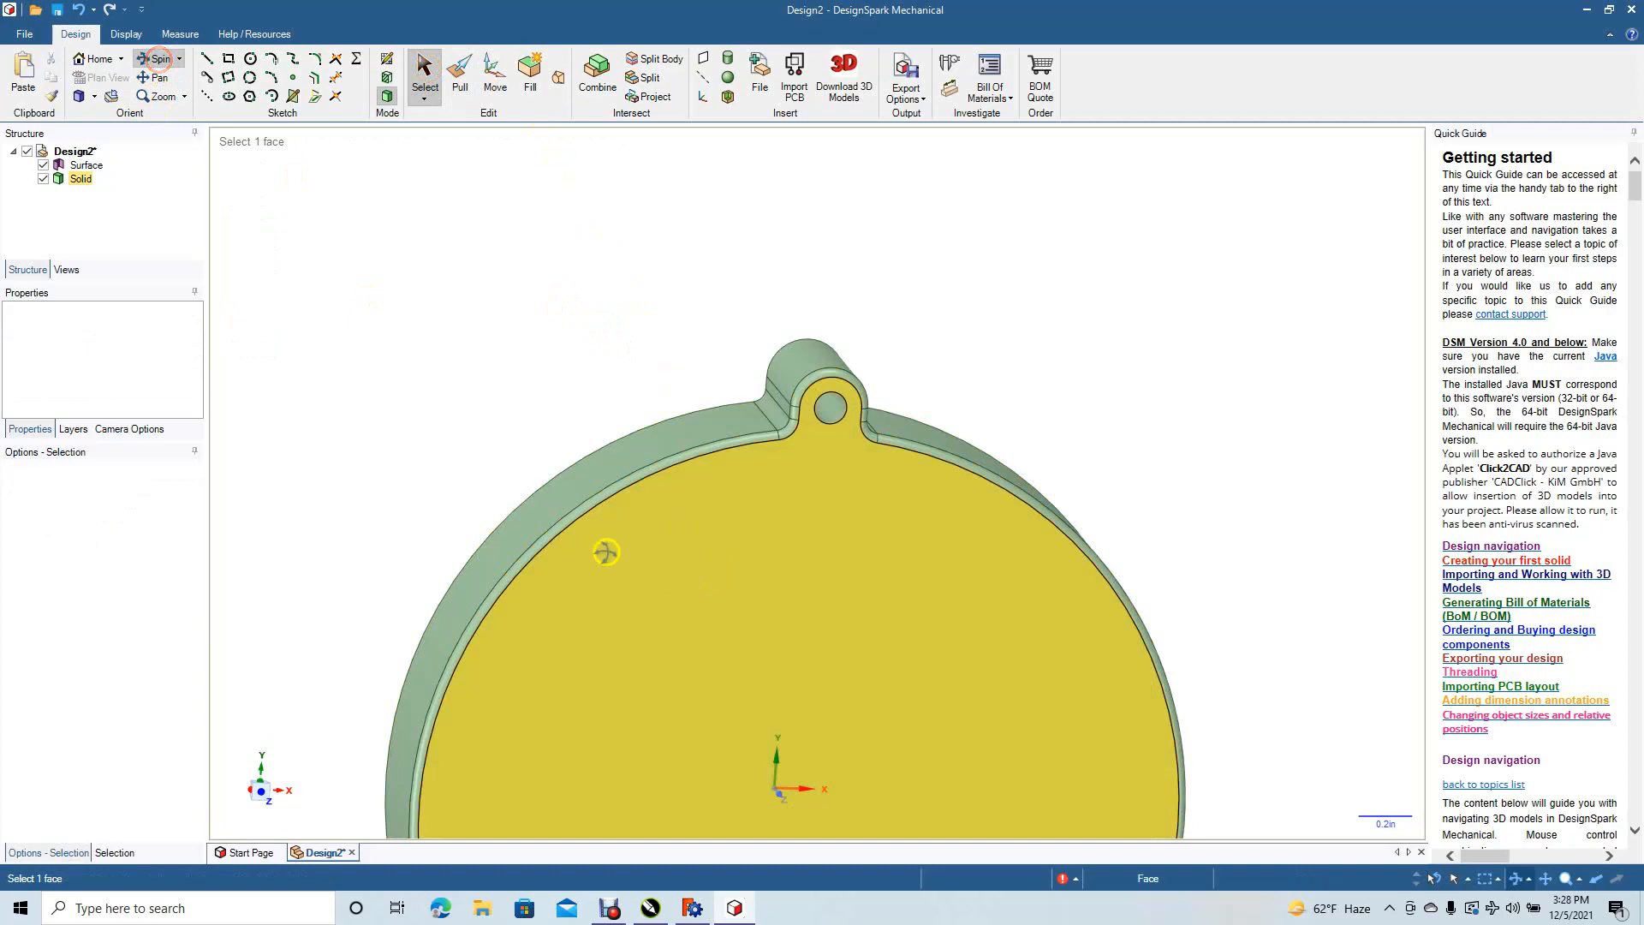
drag(532, 495, 702, 540)
click(461, 76)
click(548, 383)
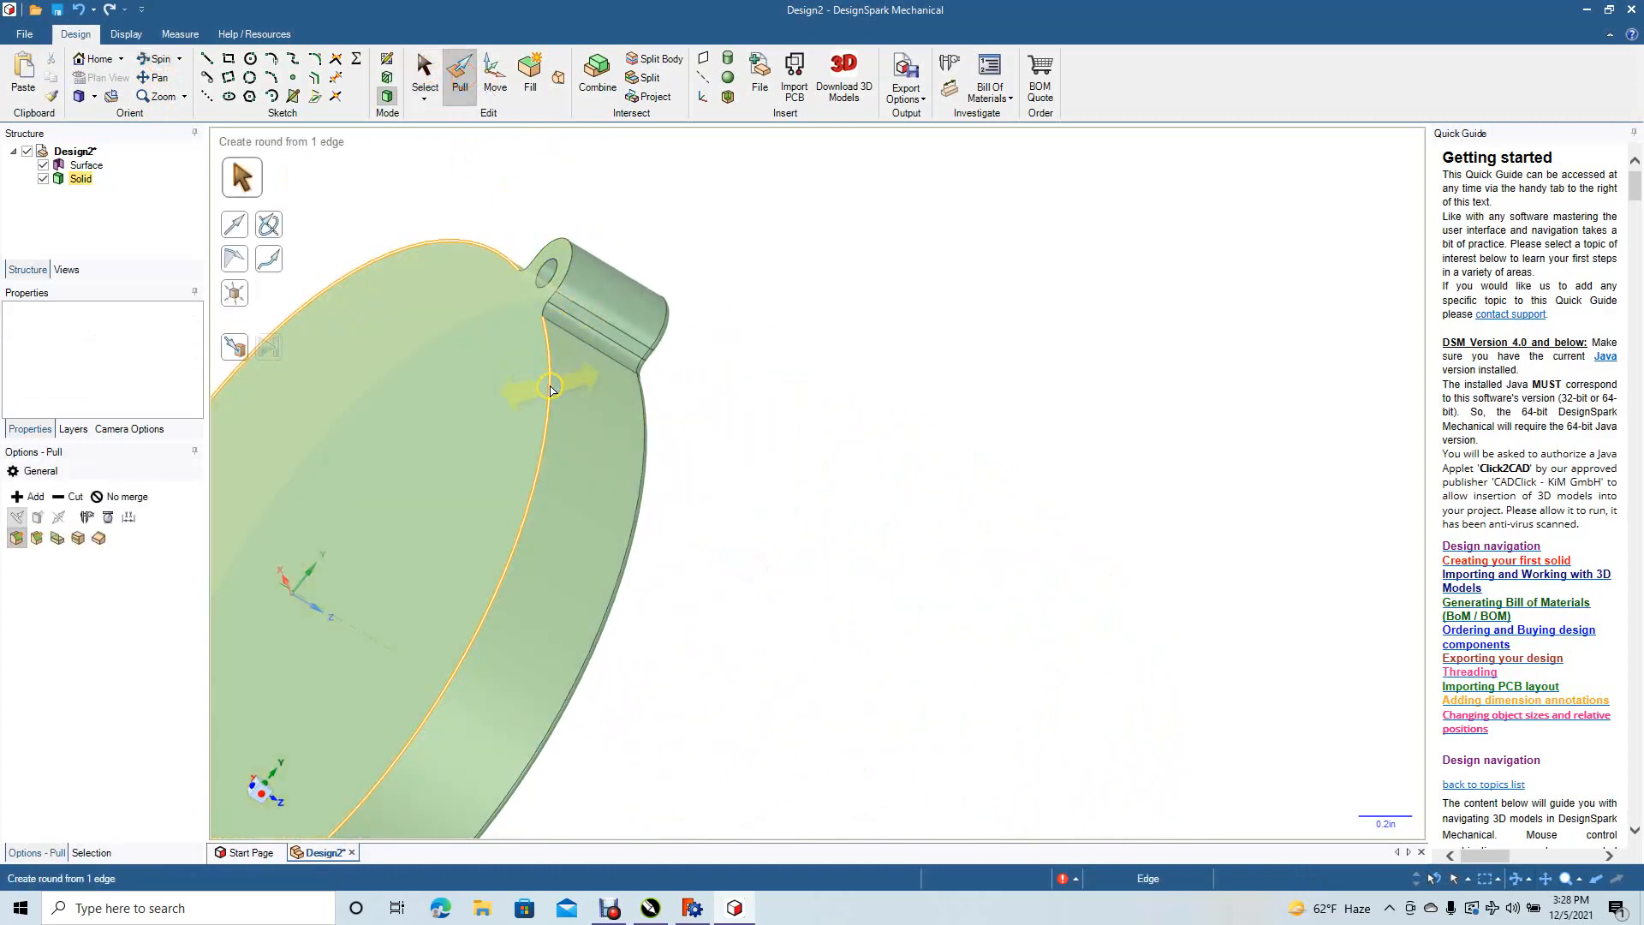
double_click(550, 388)
drag(550, 390, 587, 418)
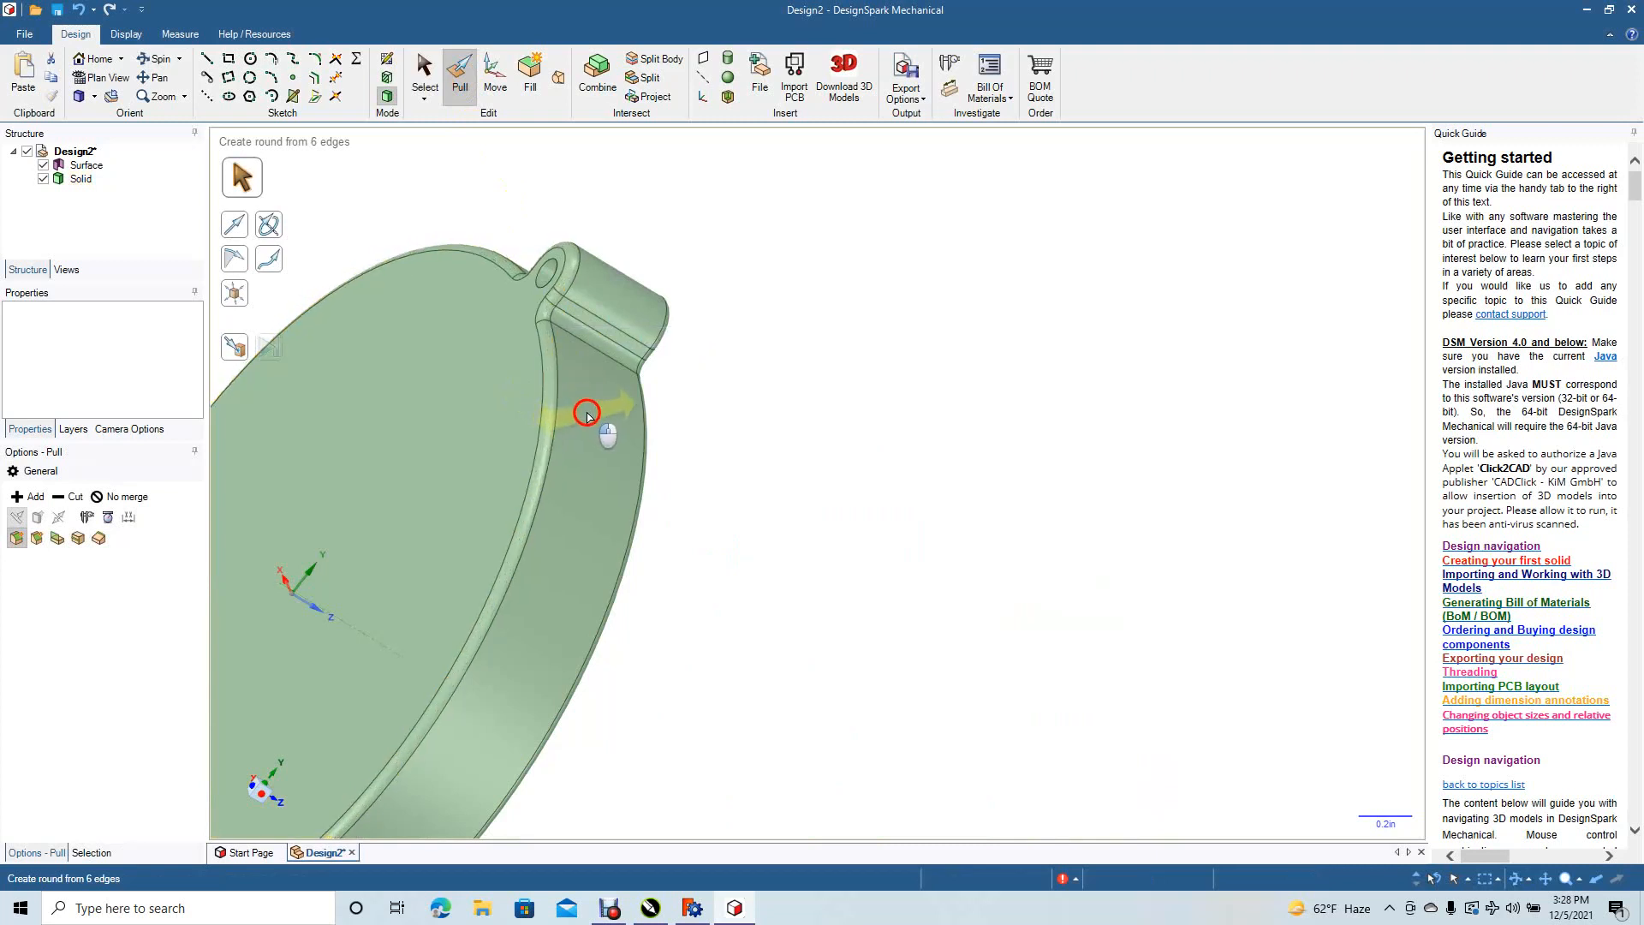
click(586, 415)
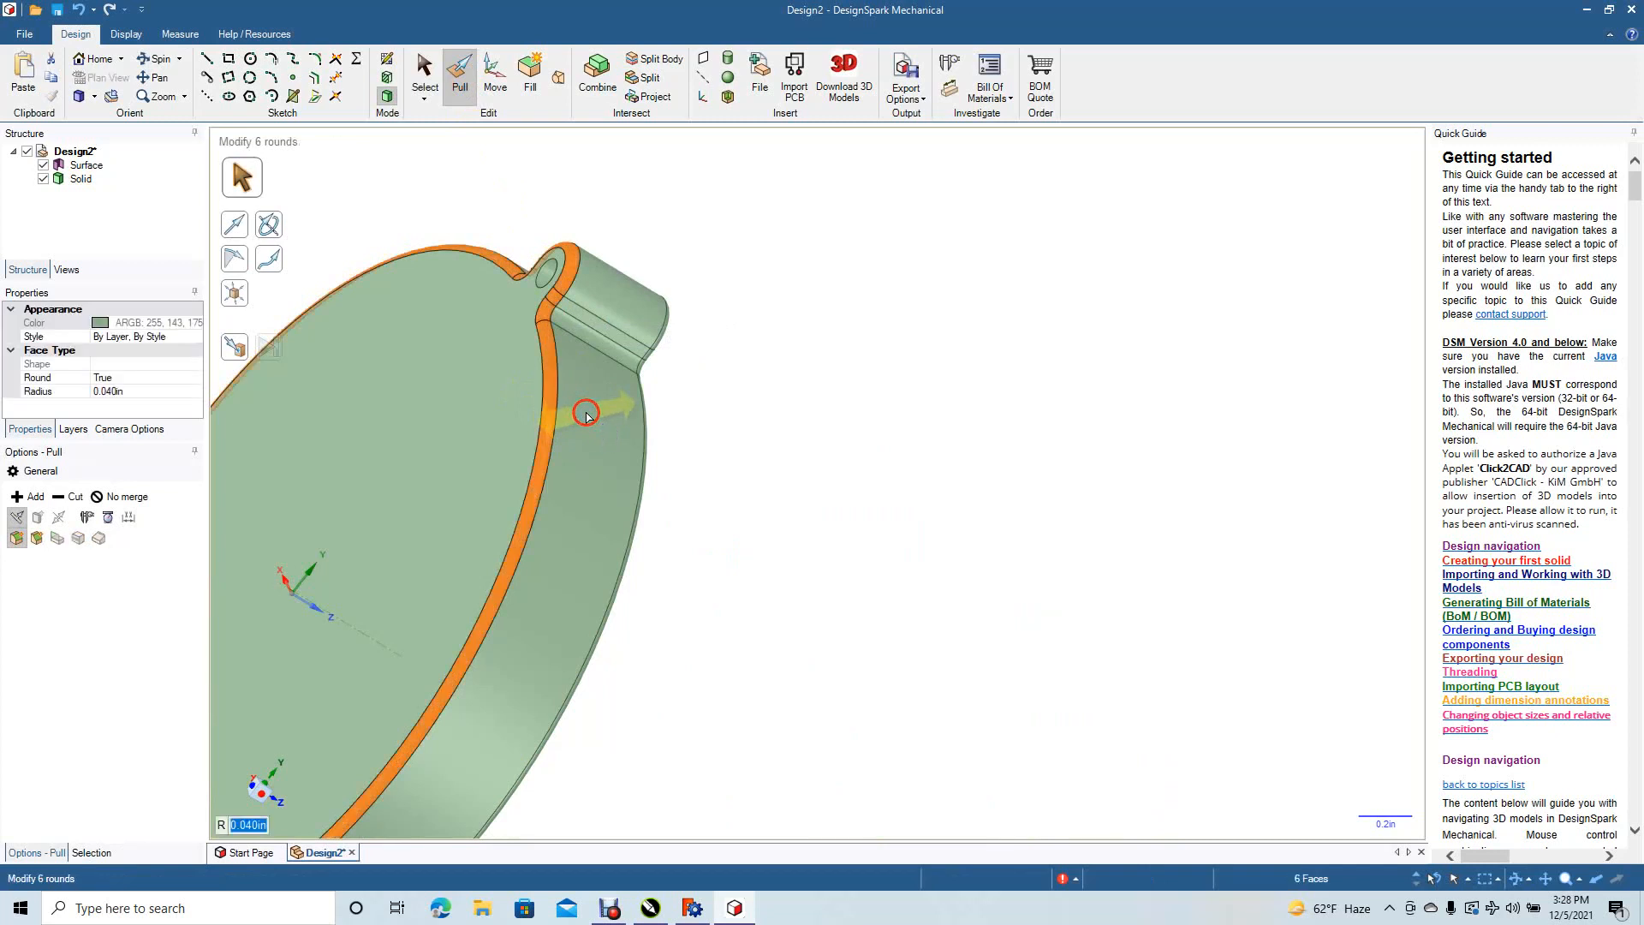
click(587, 417)
click(556, 415)
click(605, 442)
click(572, 447)
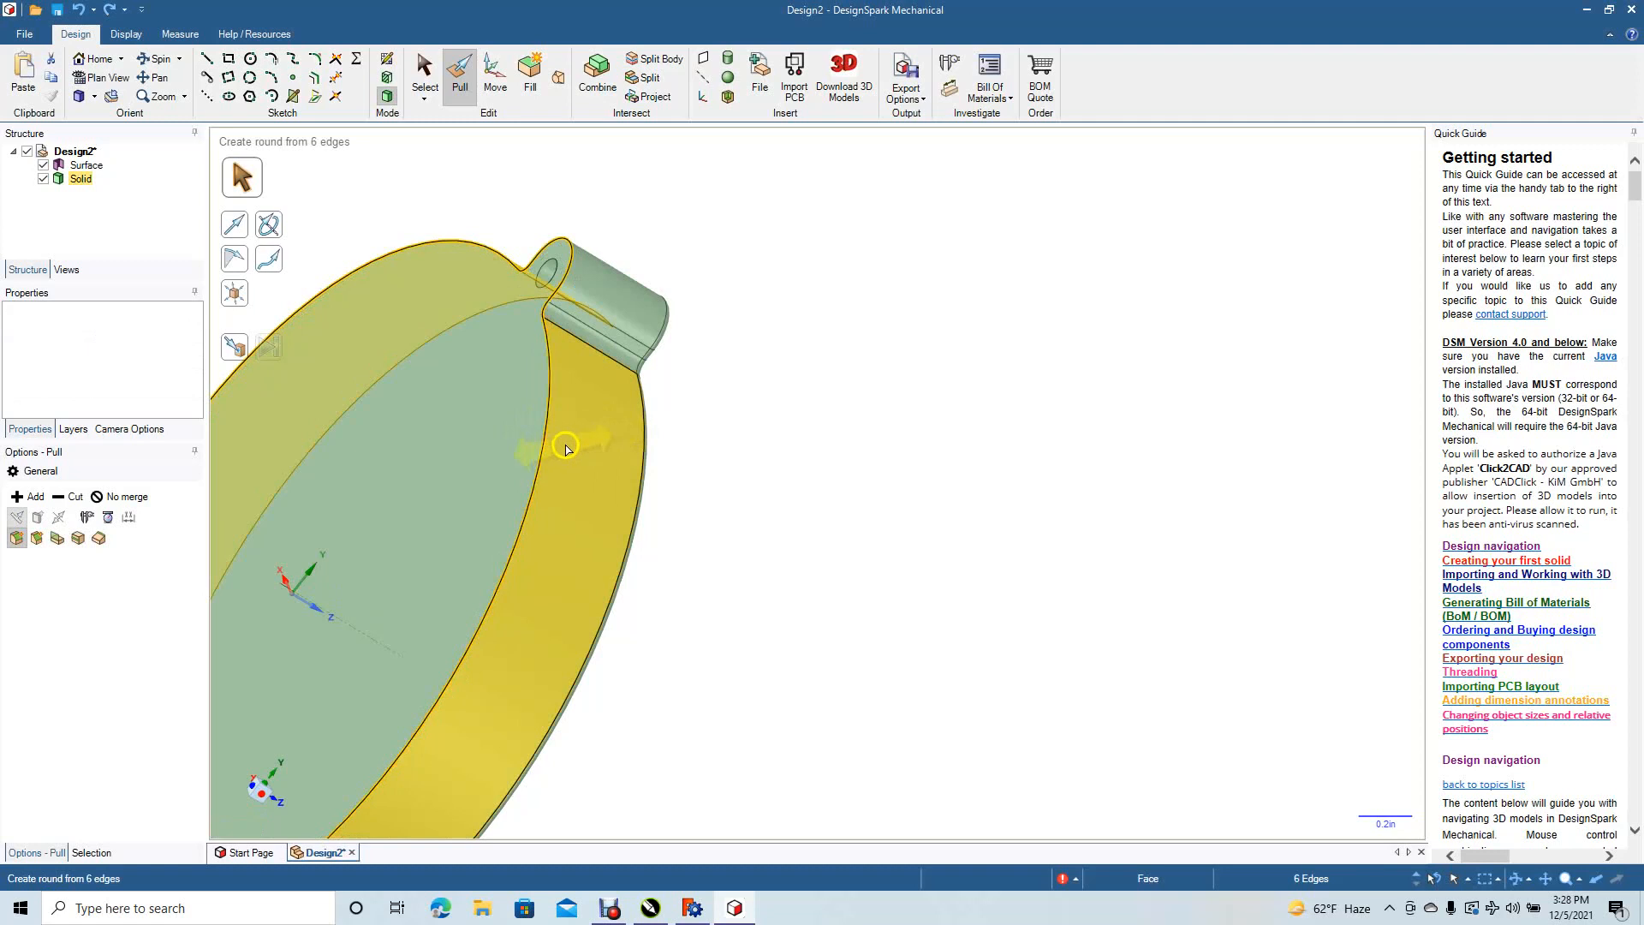
- Round the tag's back outline edge loop with a 0.03 in radius
click(545, 453)
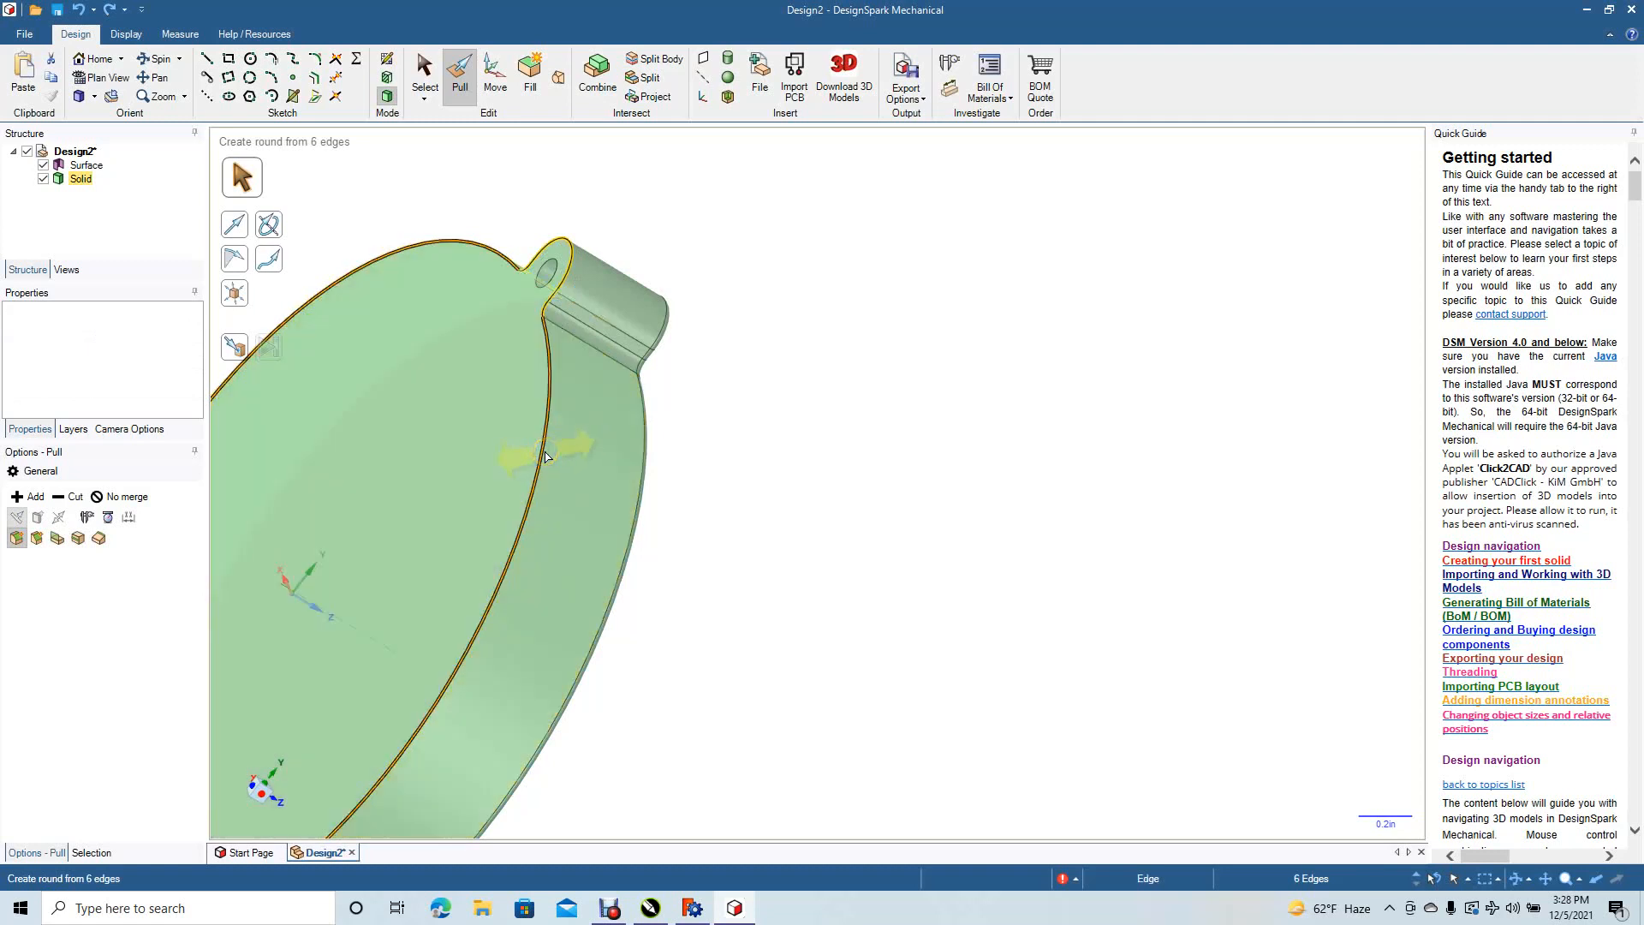
click(545, 454)
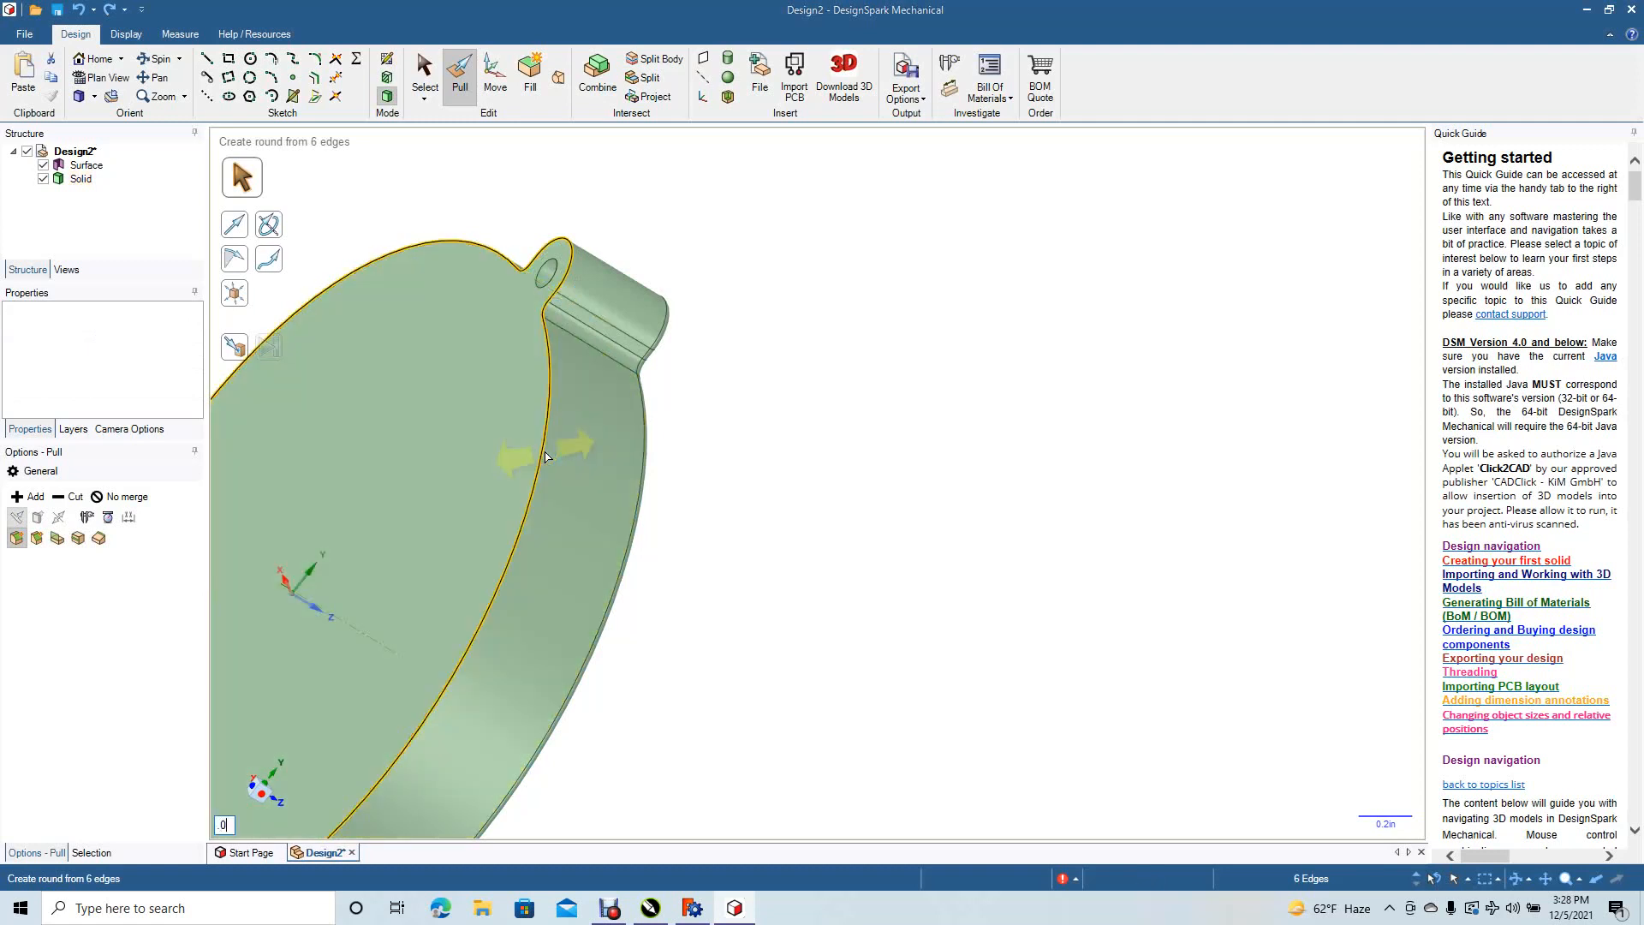
text(.03)
key(Return)
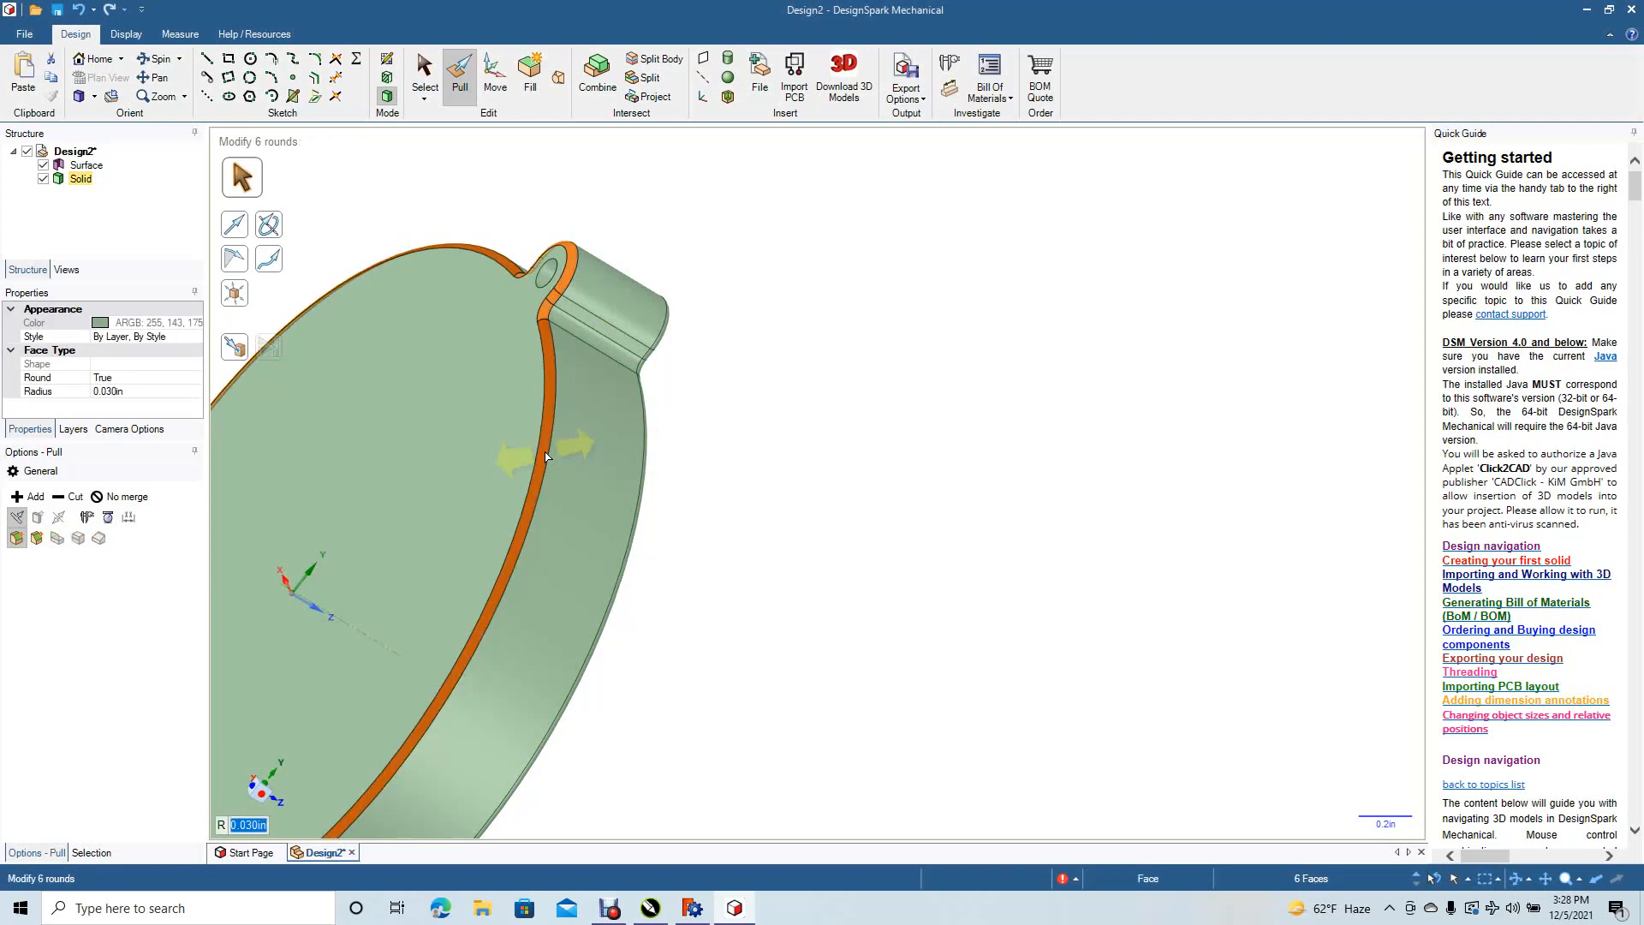
click(422, 66)
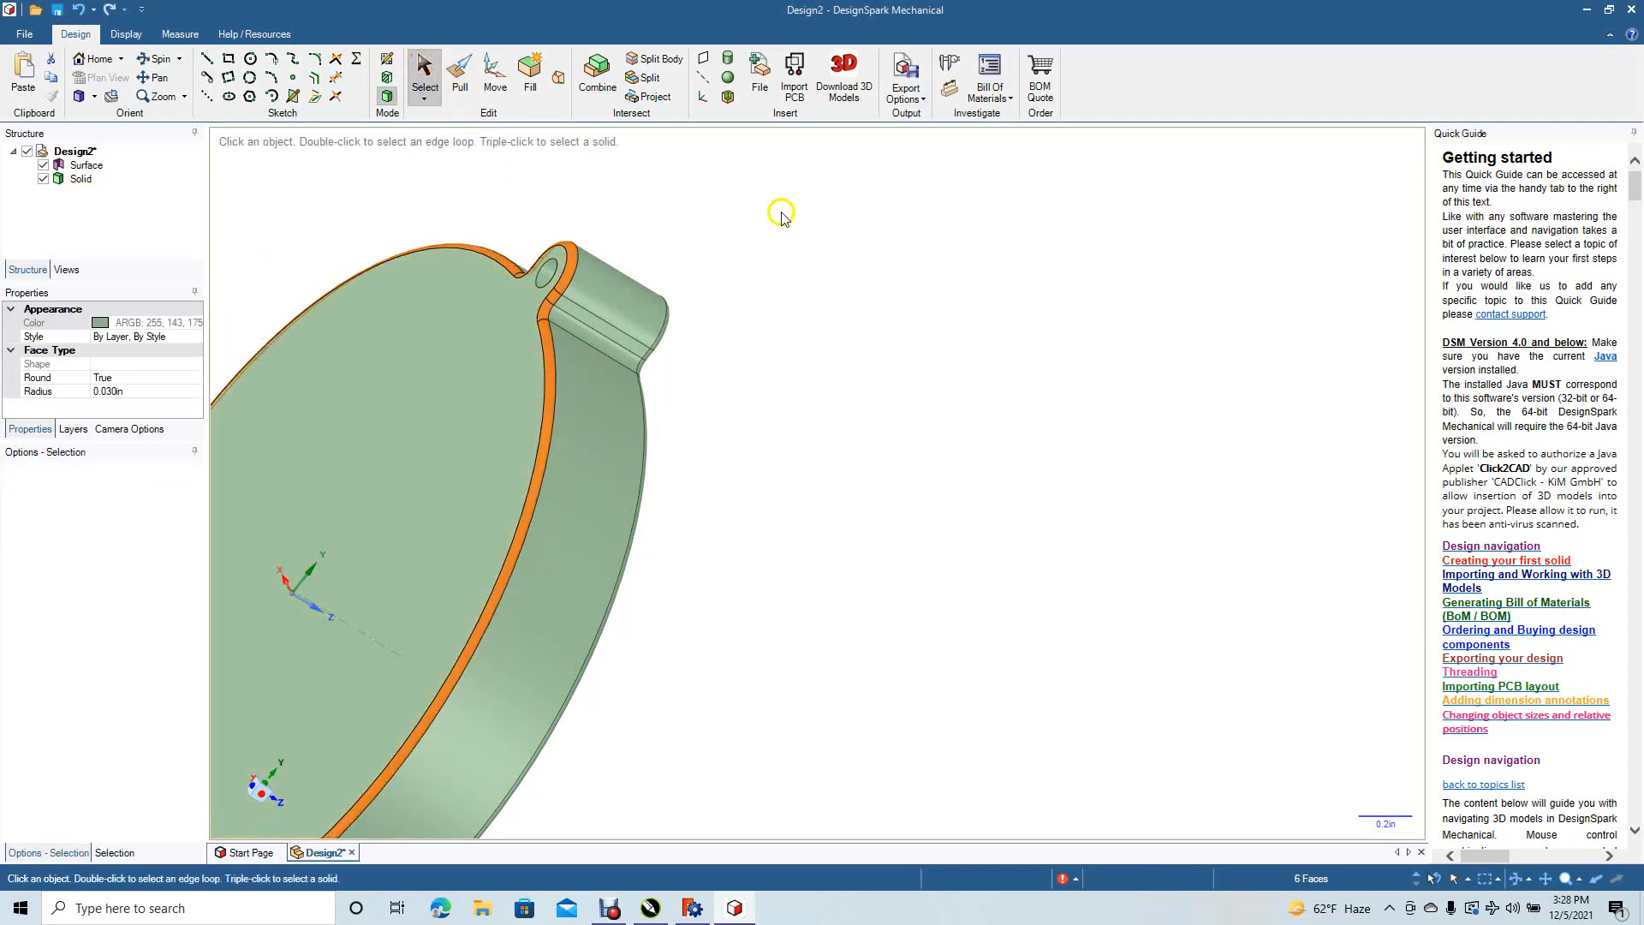
click(779, 213)
click(553, 282)
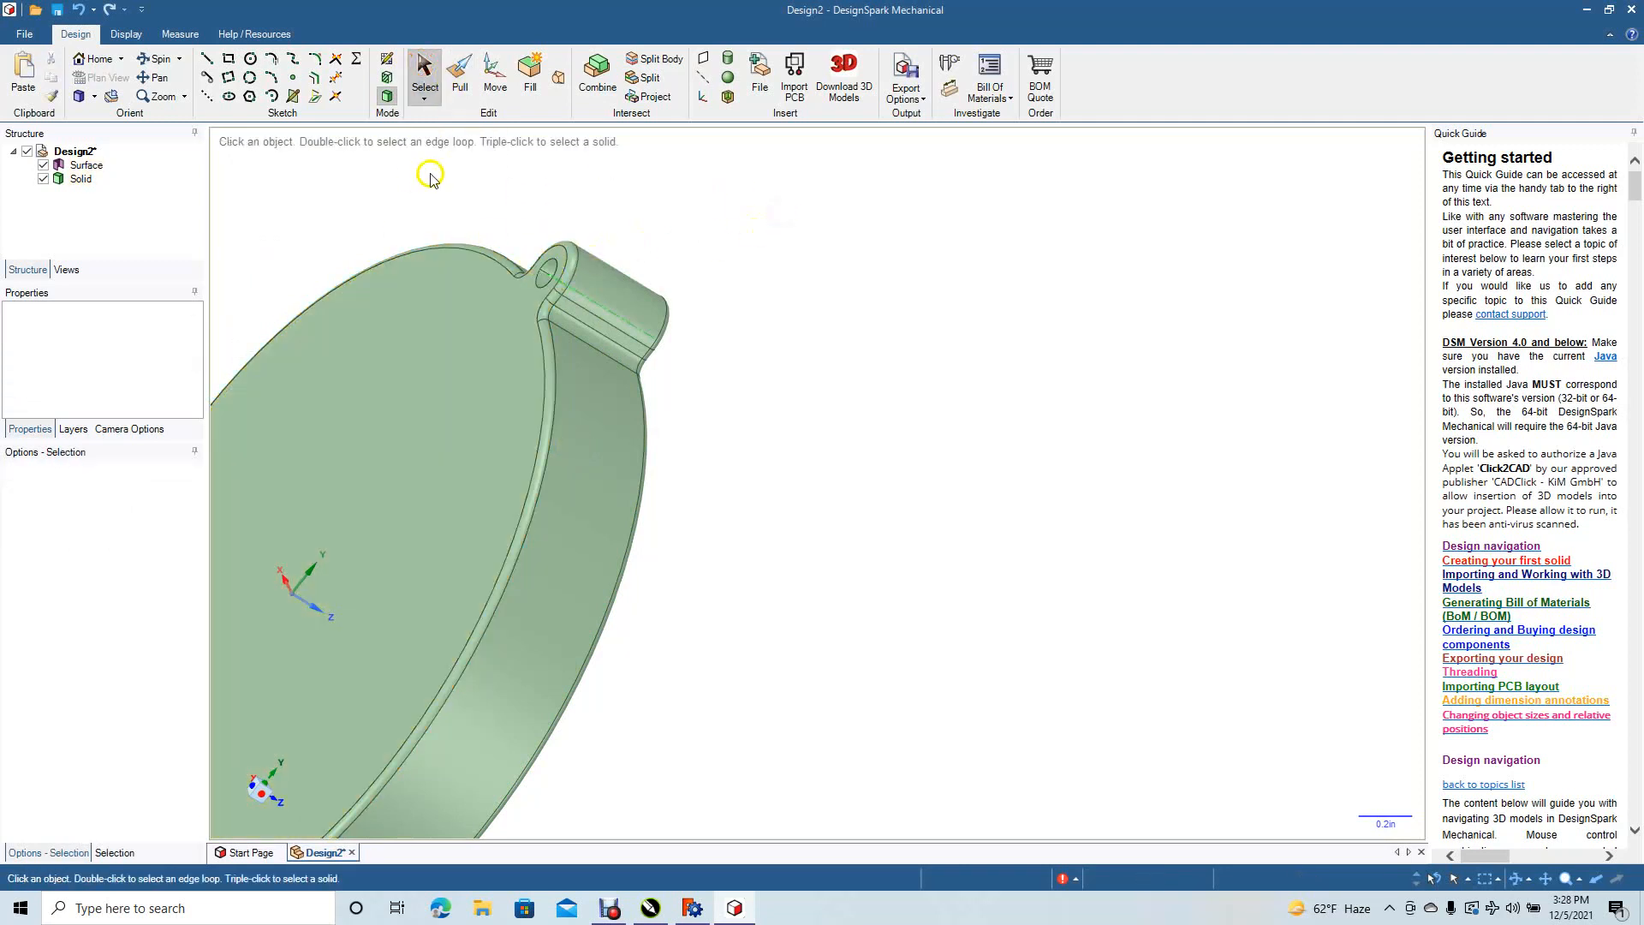
- Round the front edge of the hole in the hanging tab slightly, using Pull
click(164, 59)
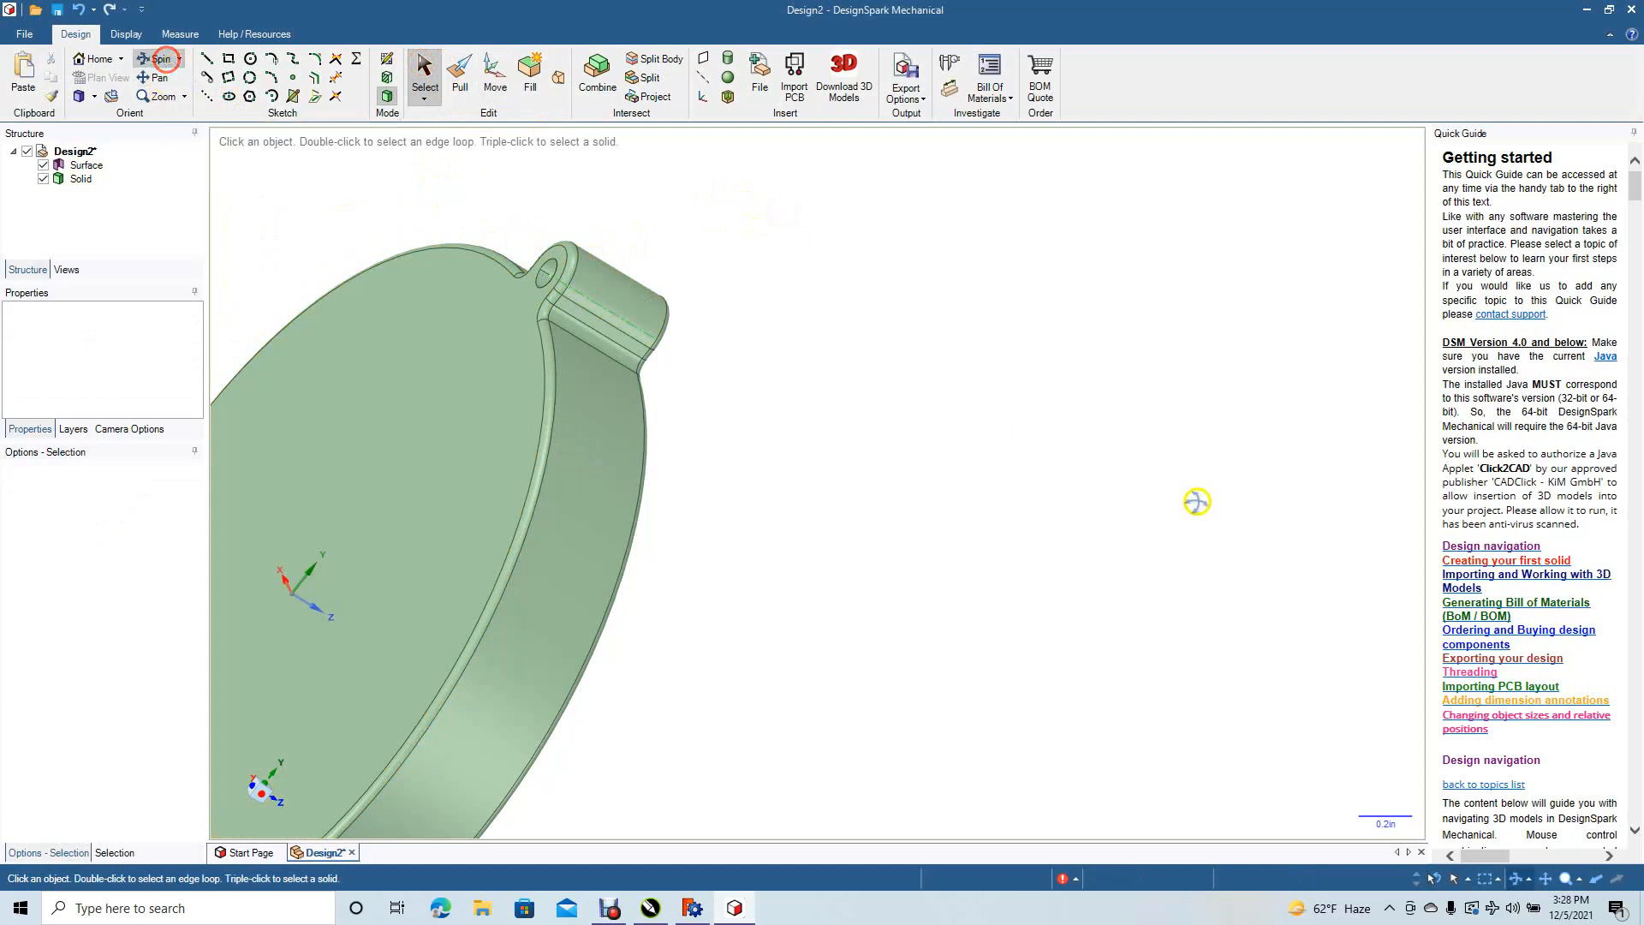
drag(876, 515, 630, 449)
click(459, 75)
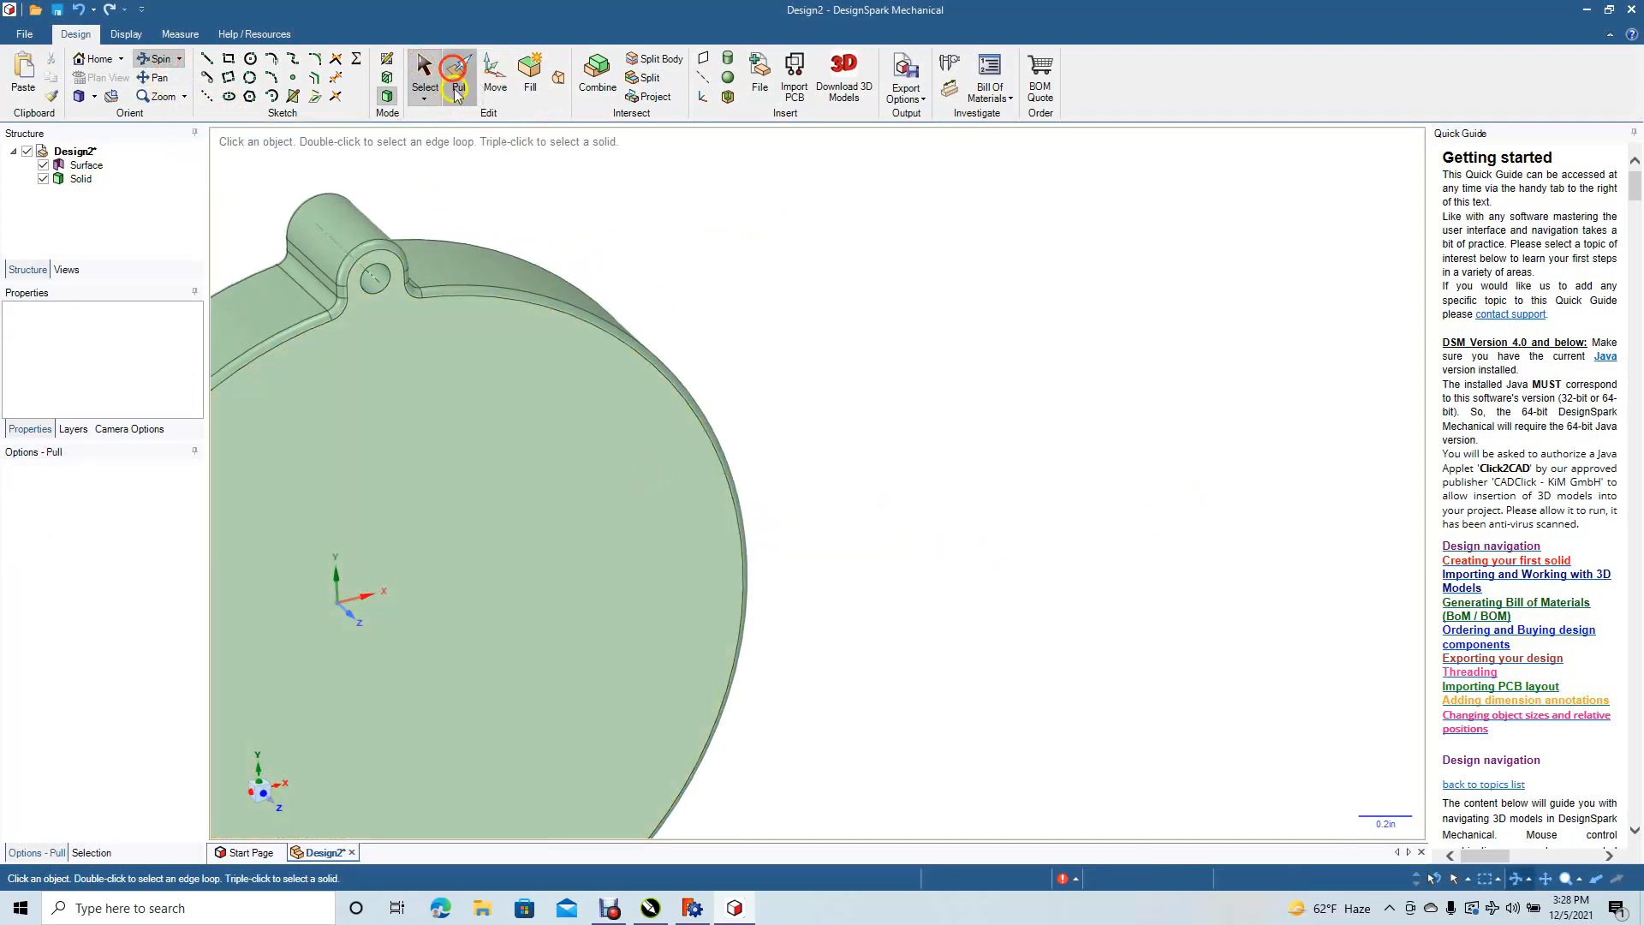
click(378, 293)
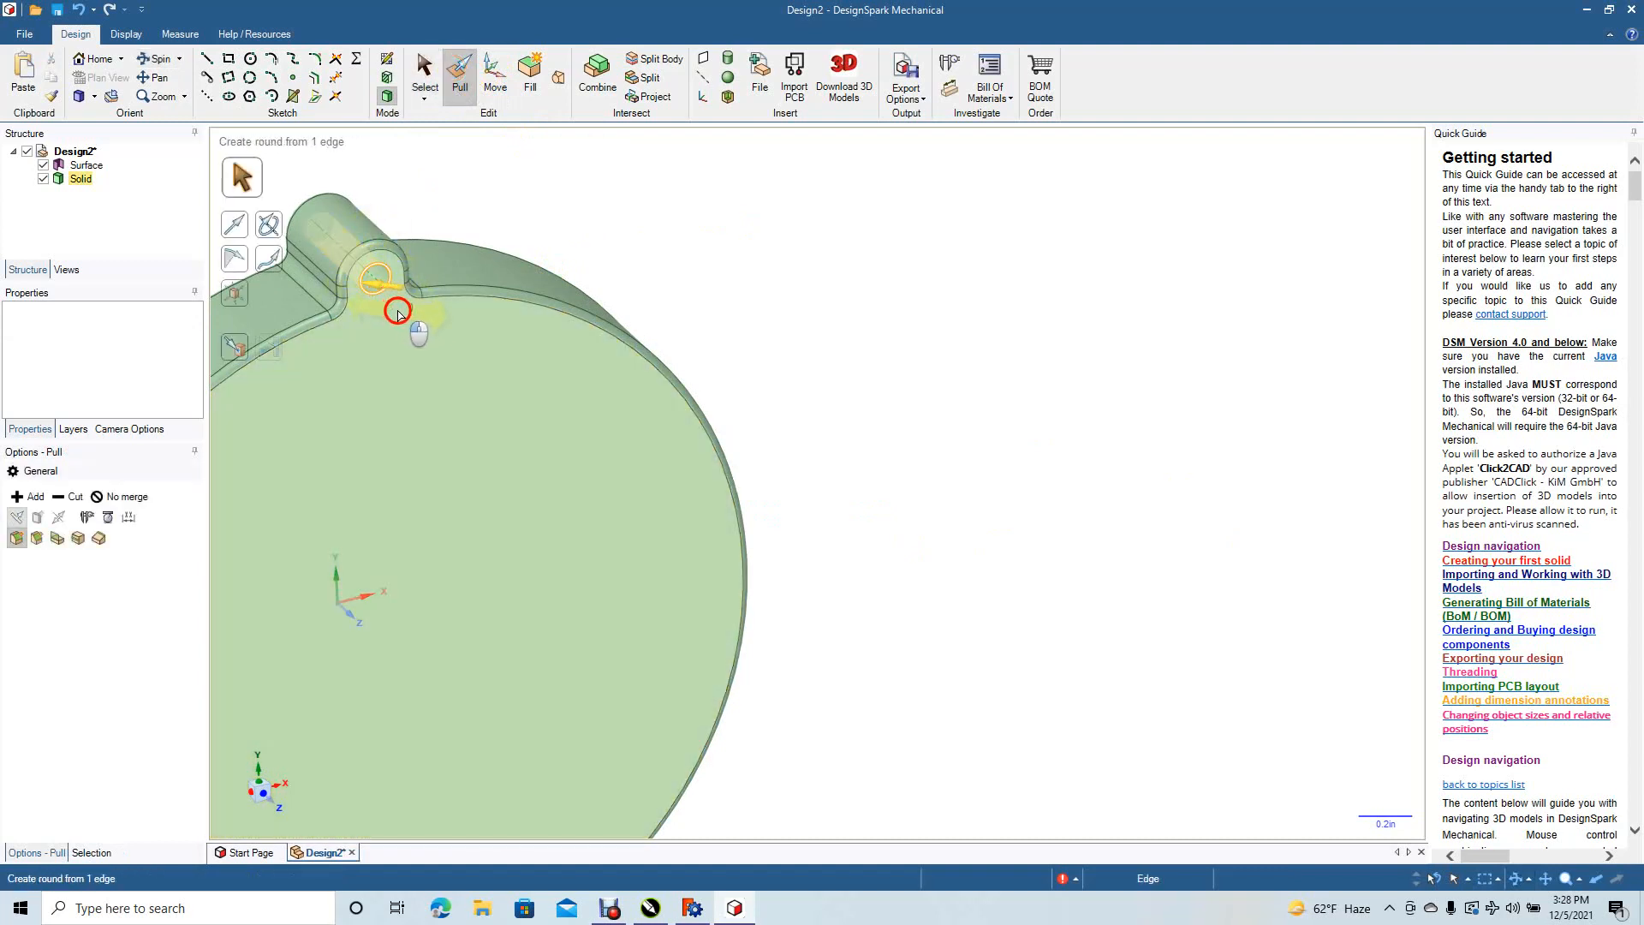
drag(393, 311, 364, 308)
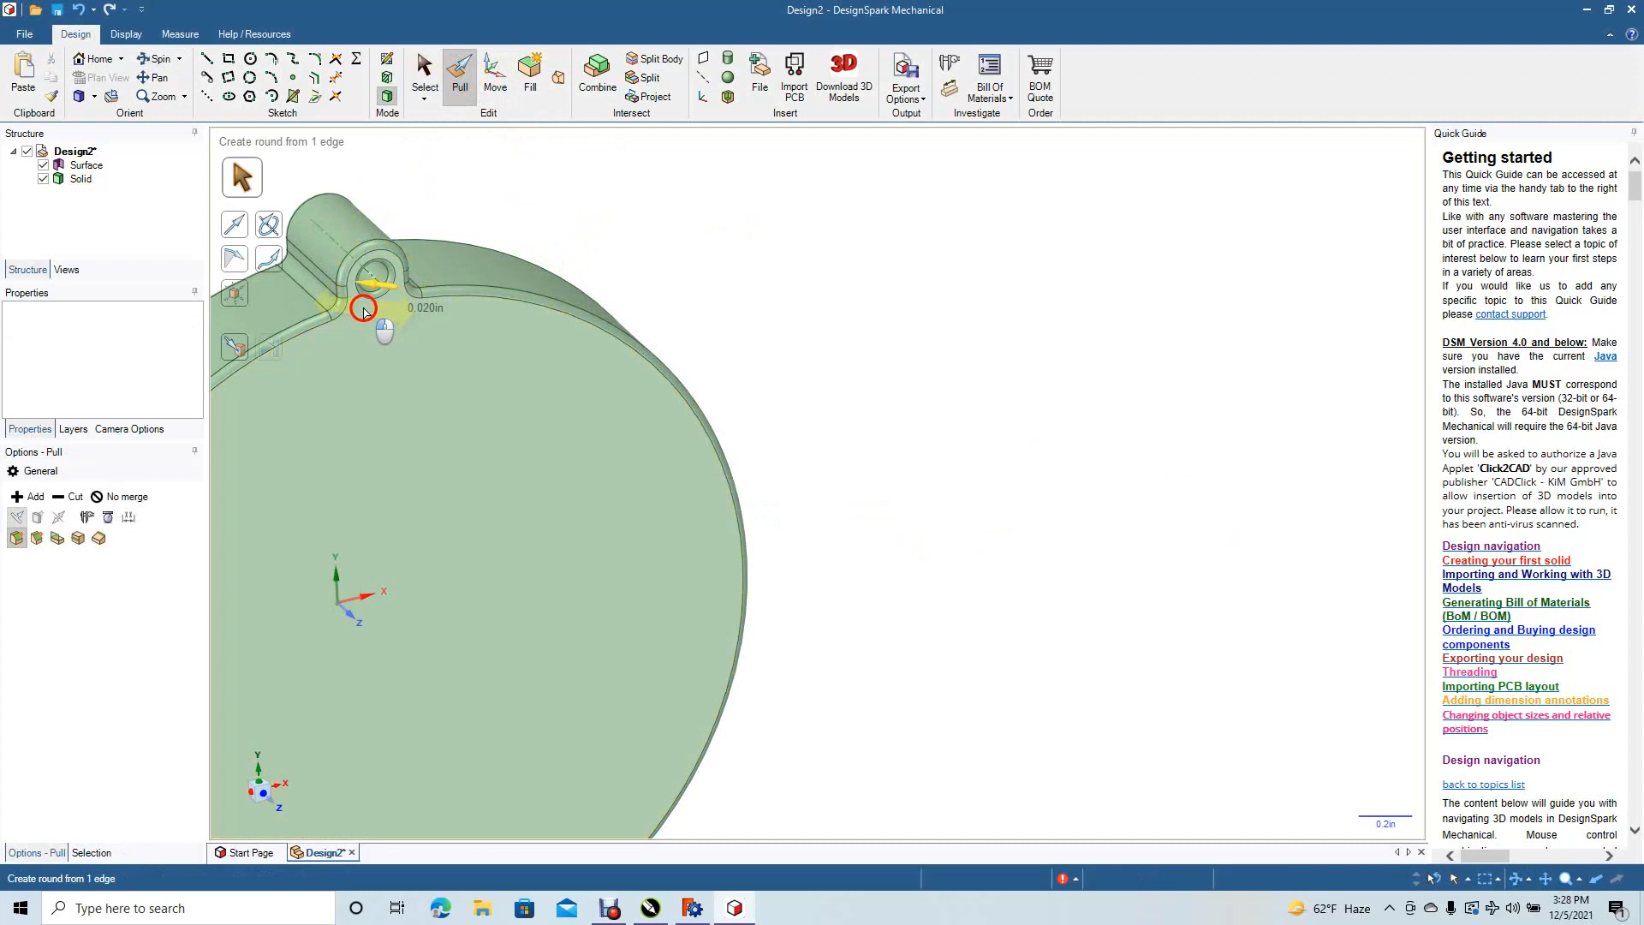
drag(364, 308, 368, 307)
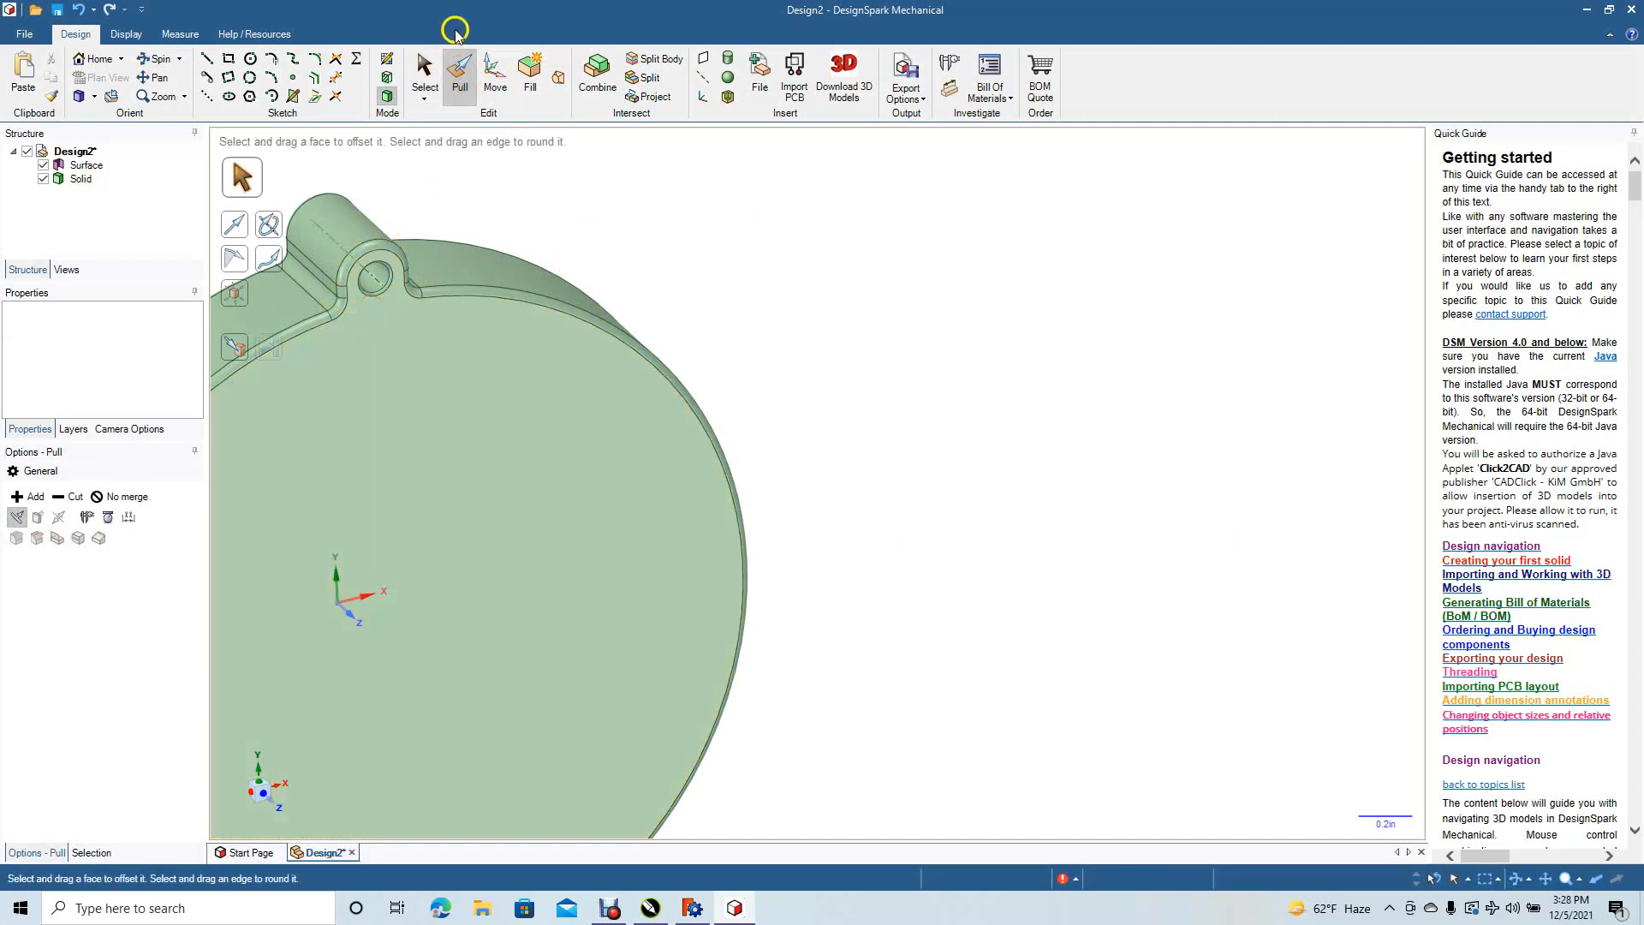
click(425, 72)
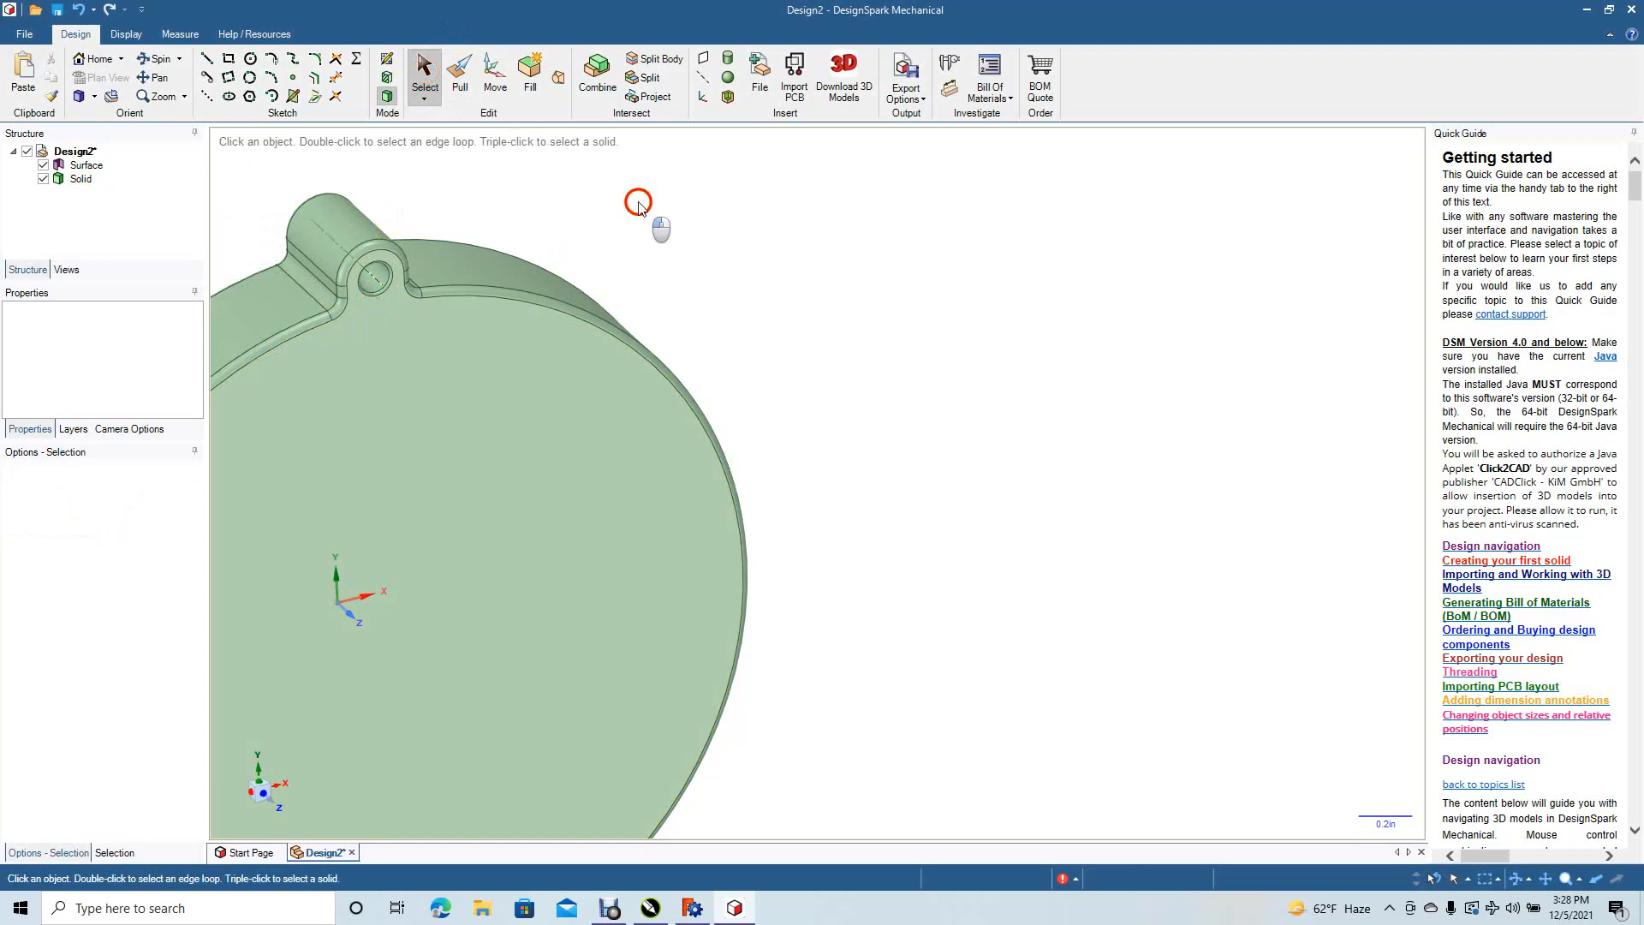
- Round the back edge of the hole in the hanging tab slightly, using Pull
click(169, 80)
drag(331, 311, 695, 363)
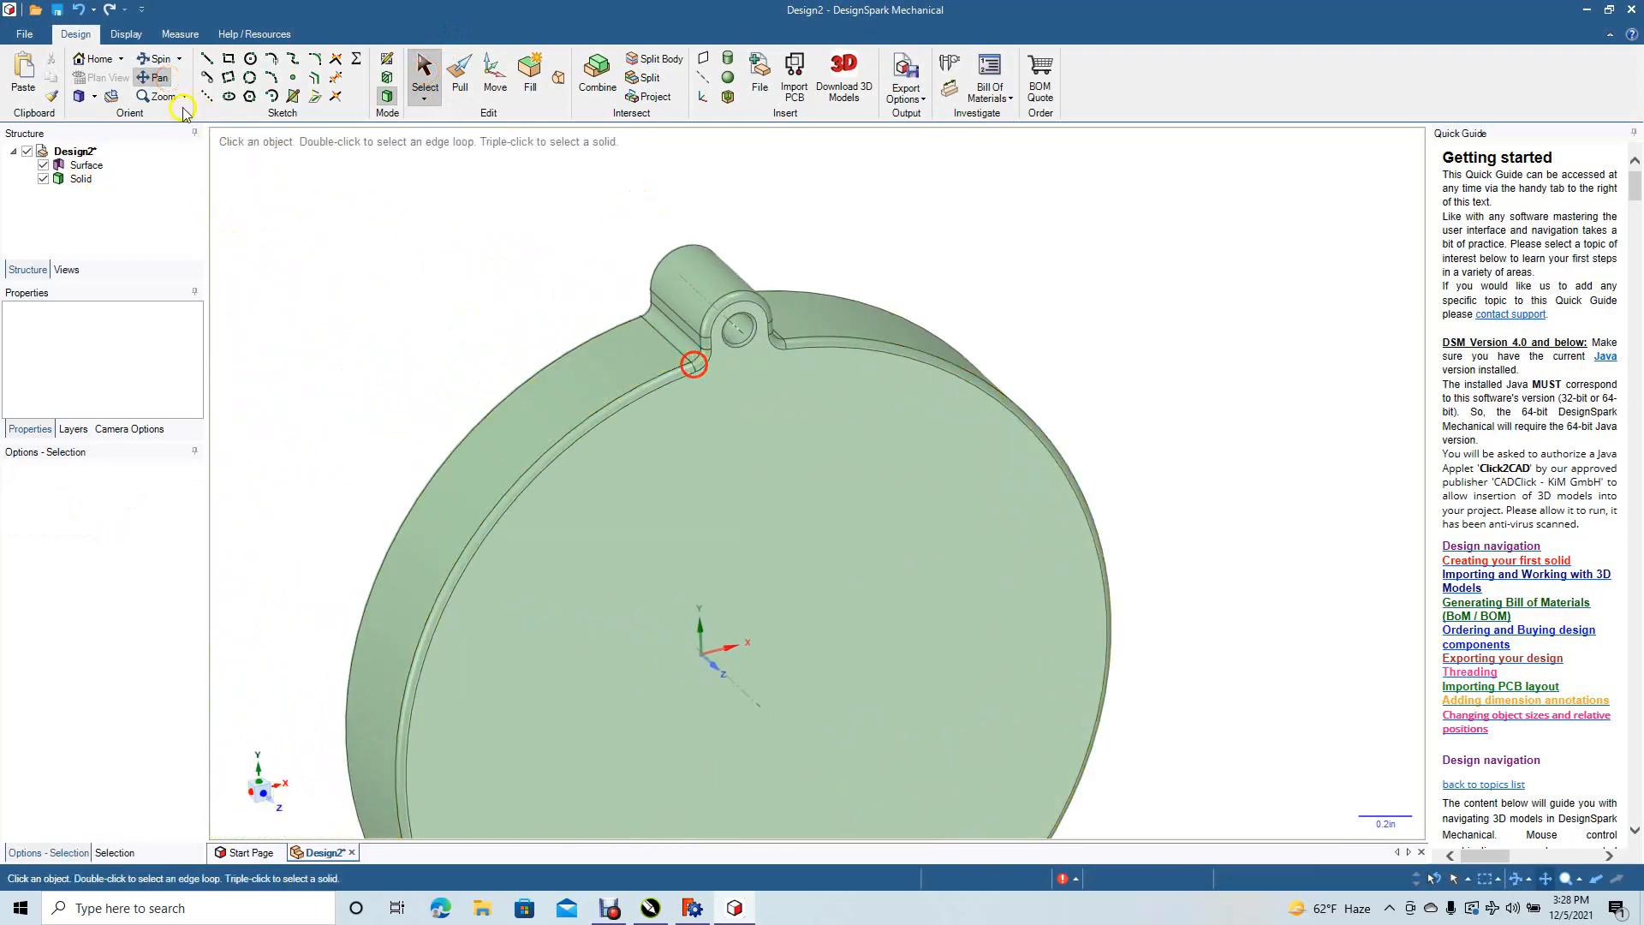
click(168, 60)
drag(576, 356, 792, 419)
click(460, 75)
click(537, 230)
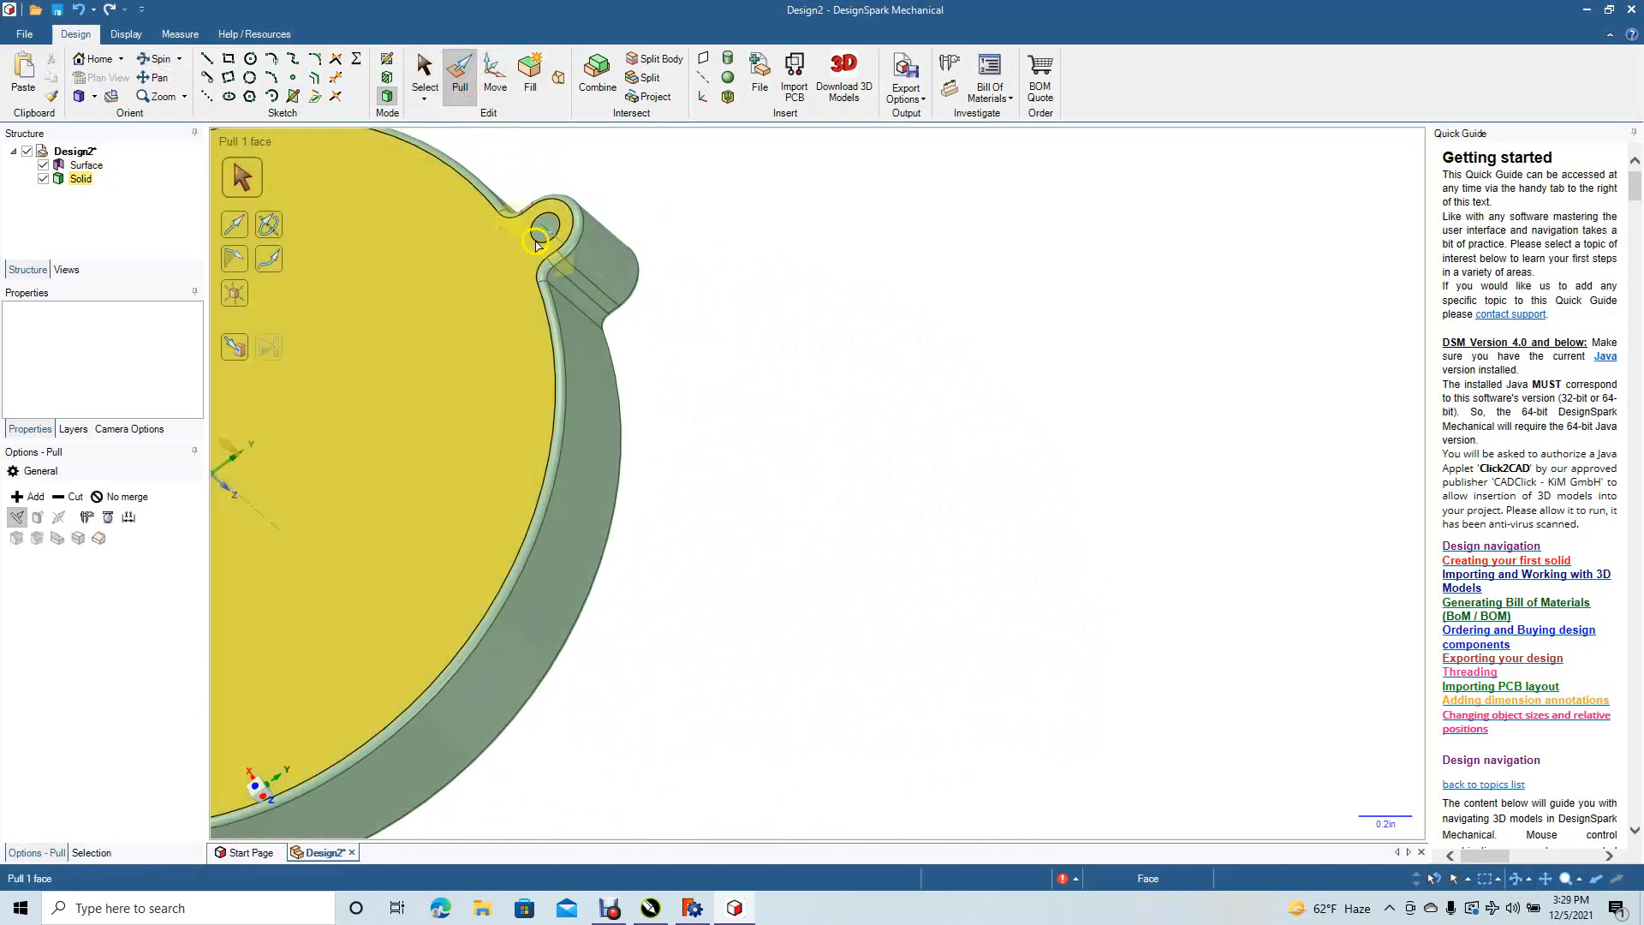
click(535, 251)
click(534, 246)
drag(534, 245, 537, 246)
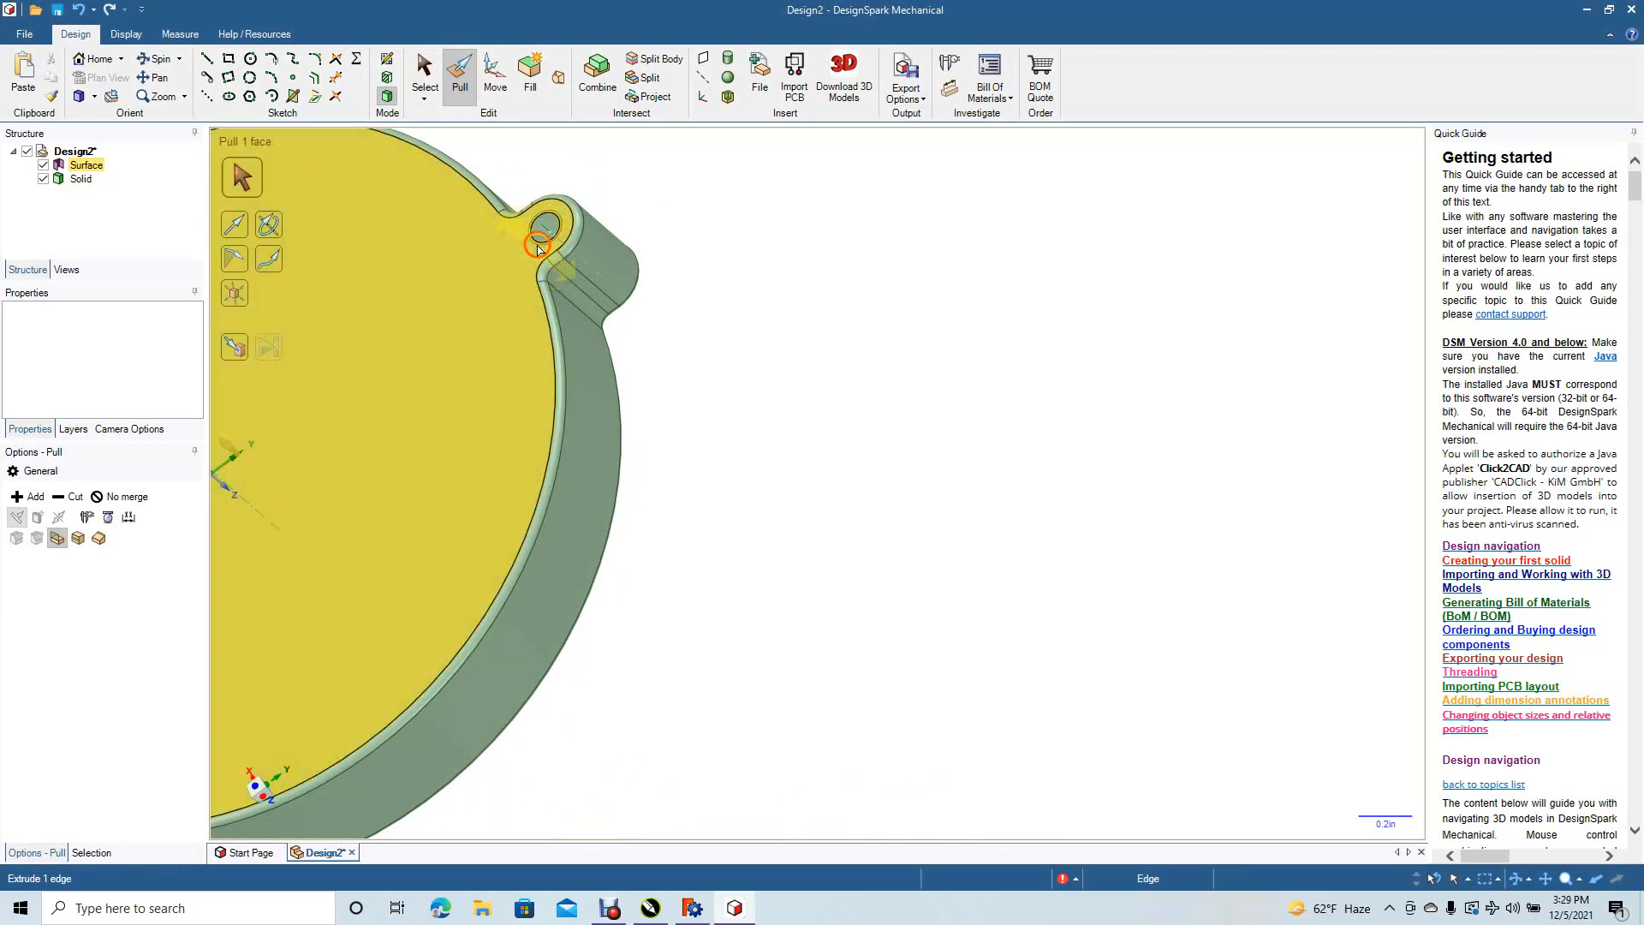
click(422, 75)
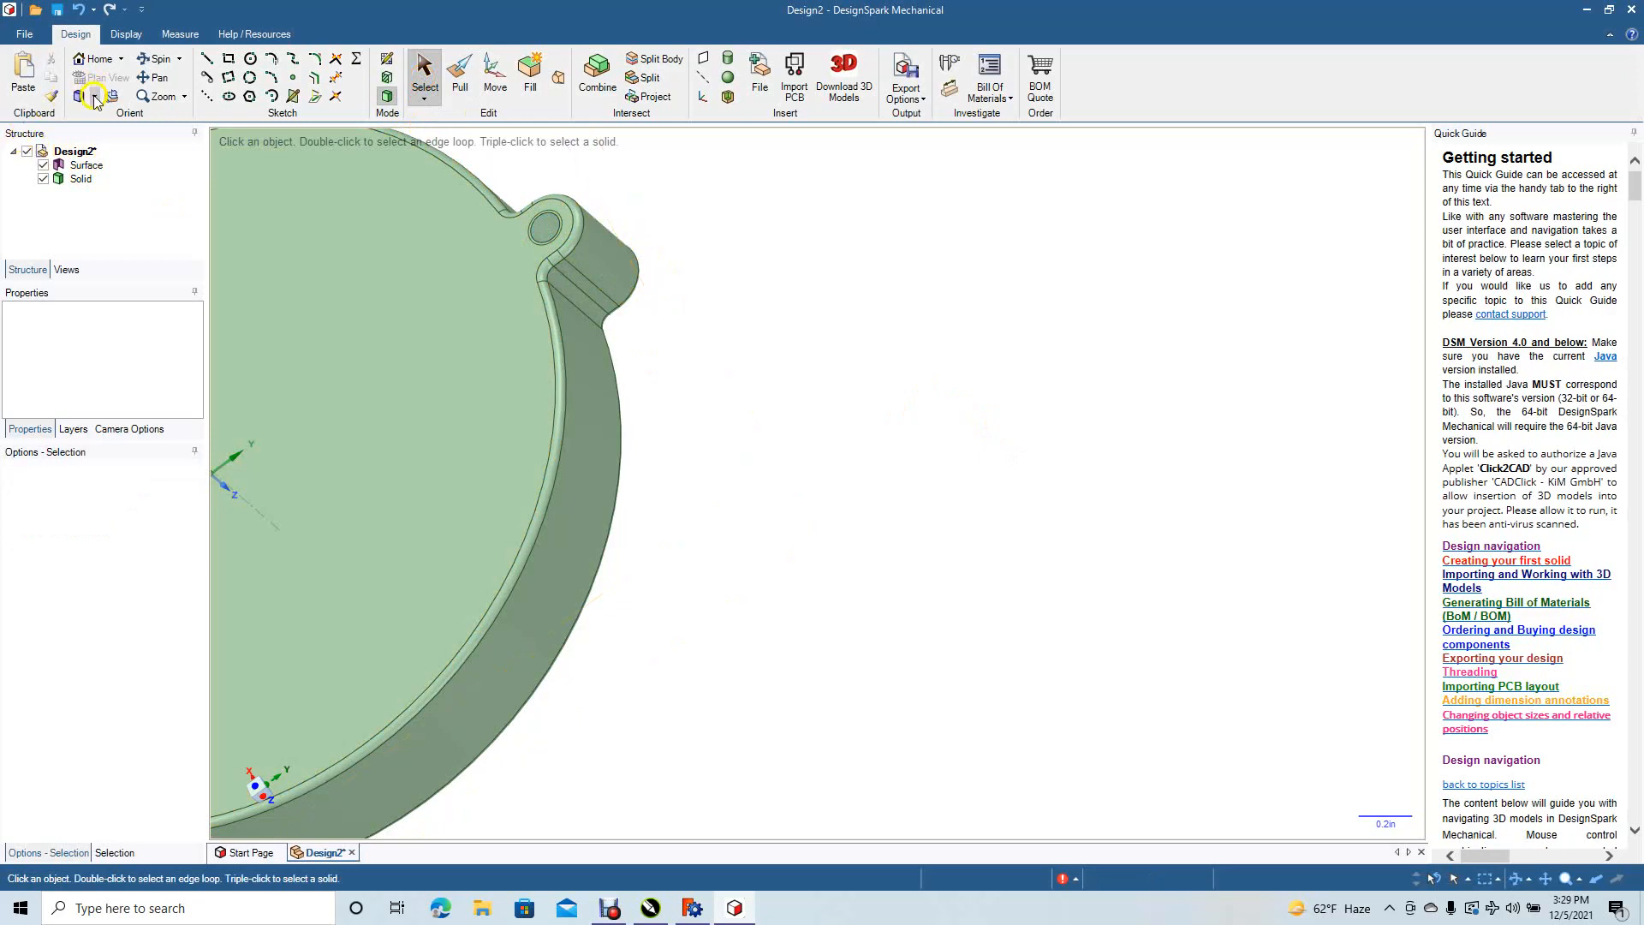
- Select the tag's front face and insert the STEP file DOG PAW.step from the Desktop into the design
click(95, 98)
click(110, 152)
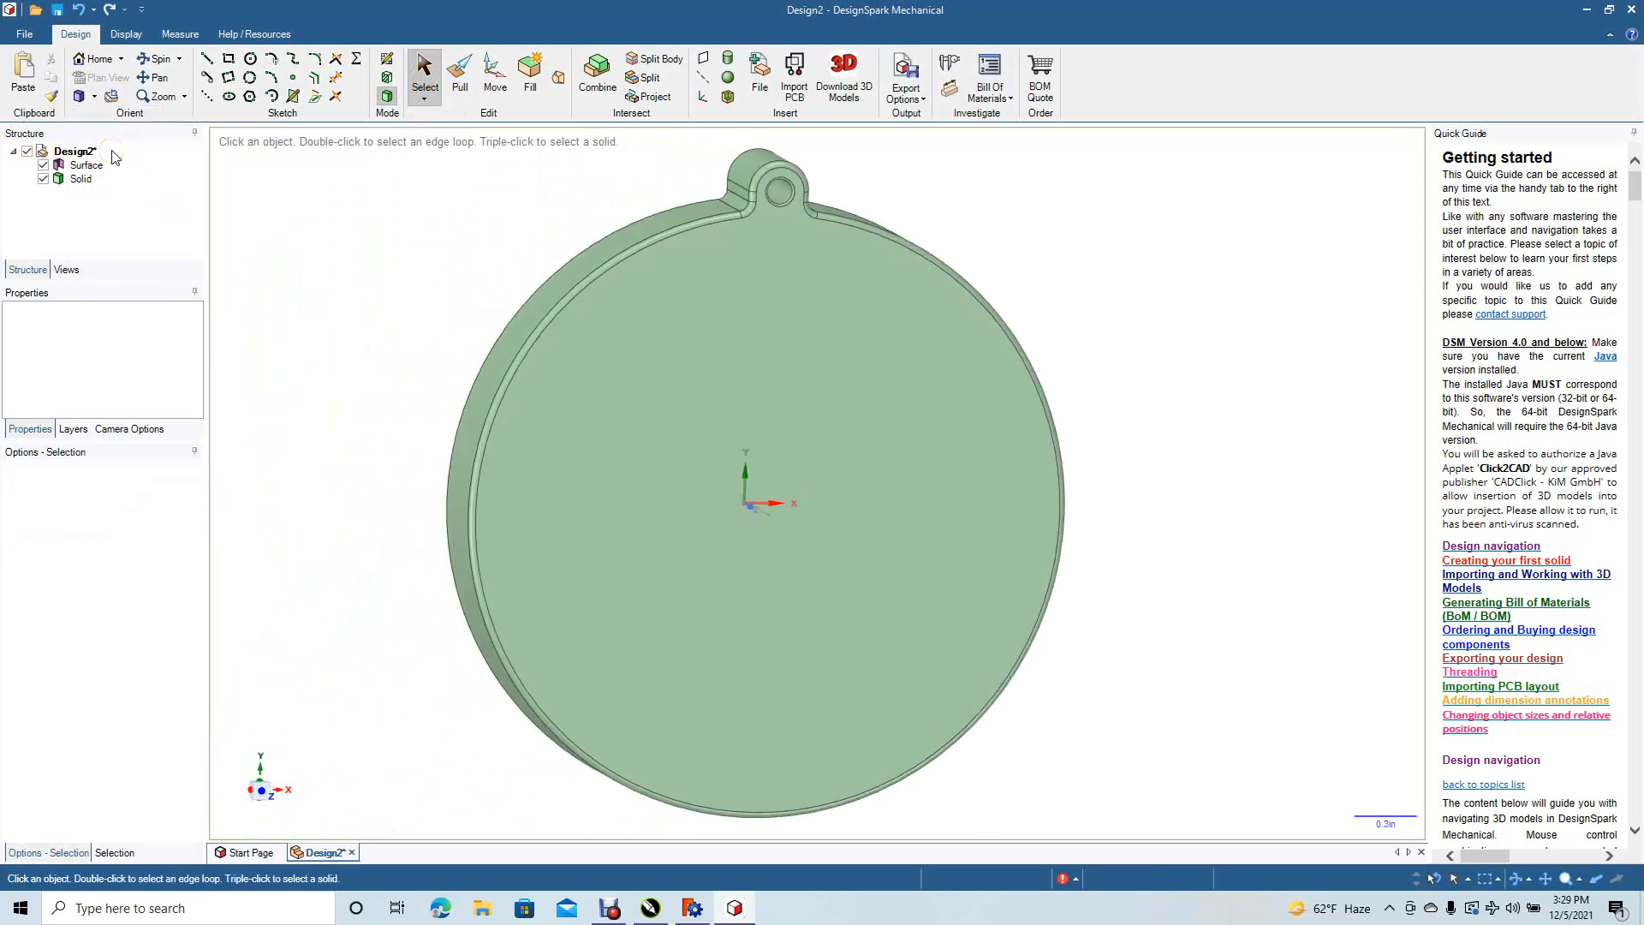
click(705, 449)
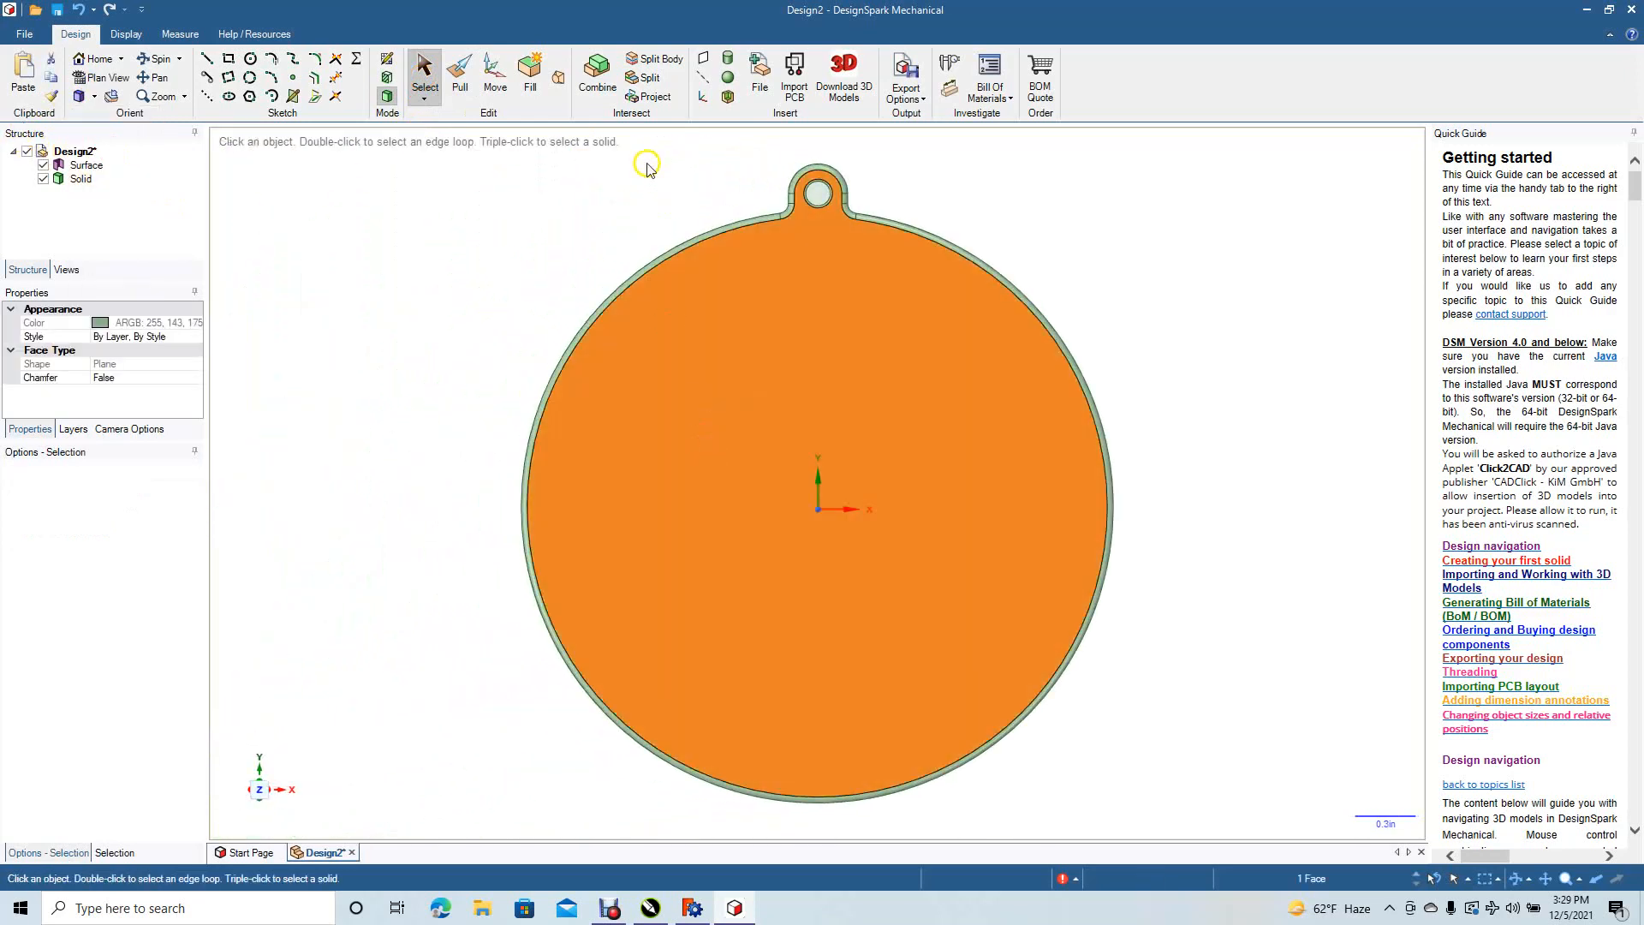
click(762, 78)
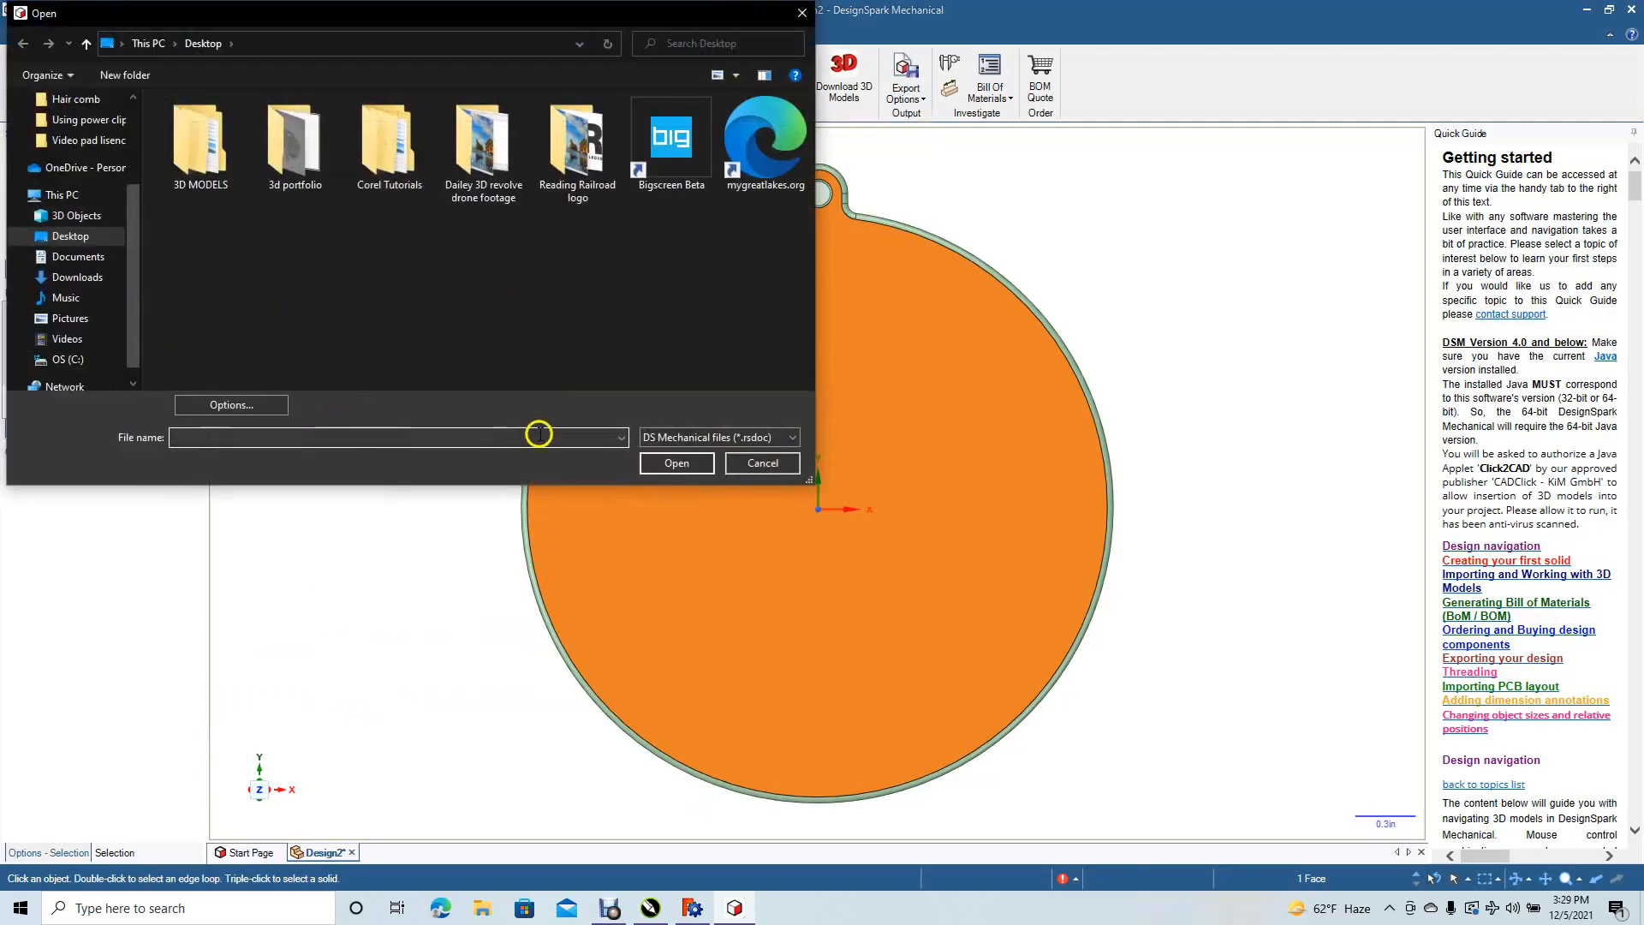
click(677, 437)
click(697, 519)
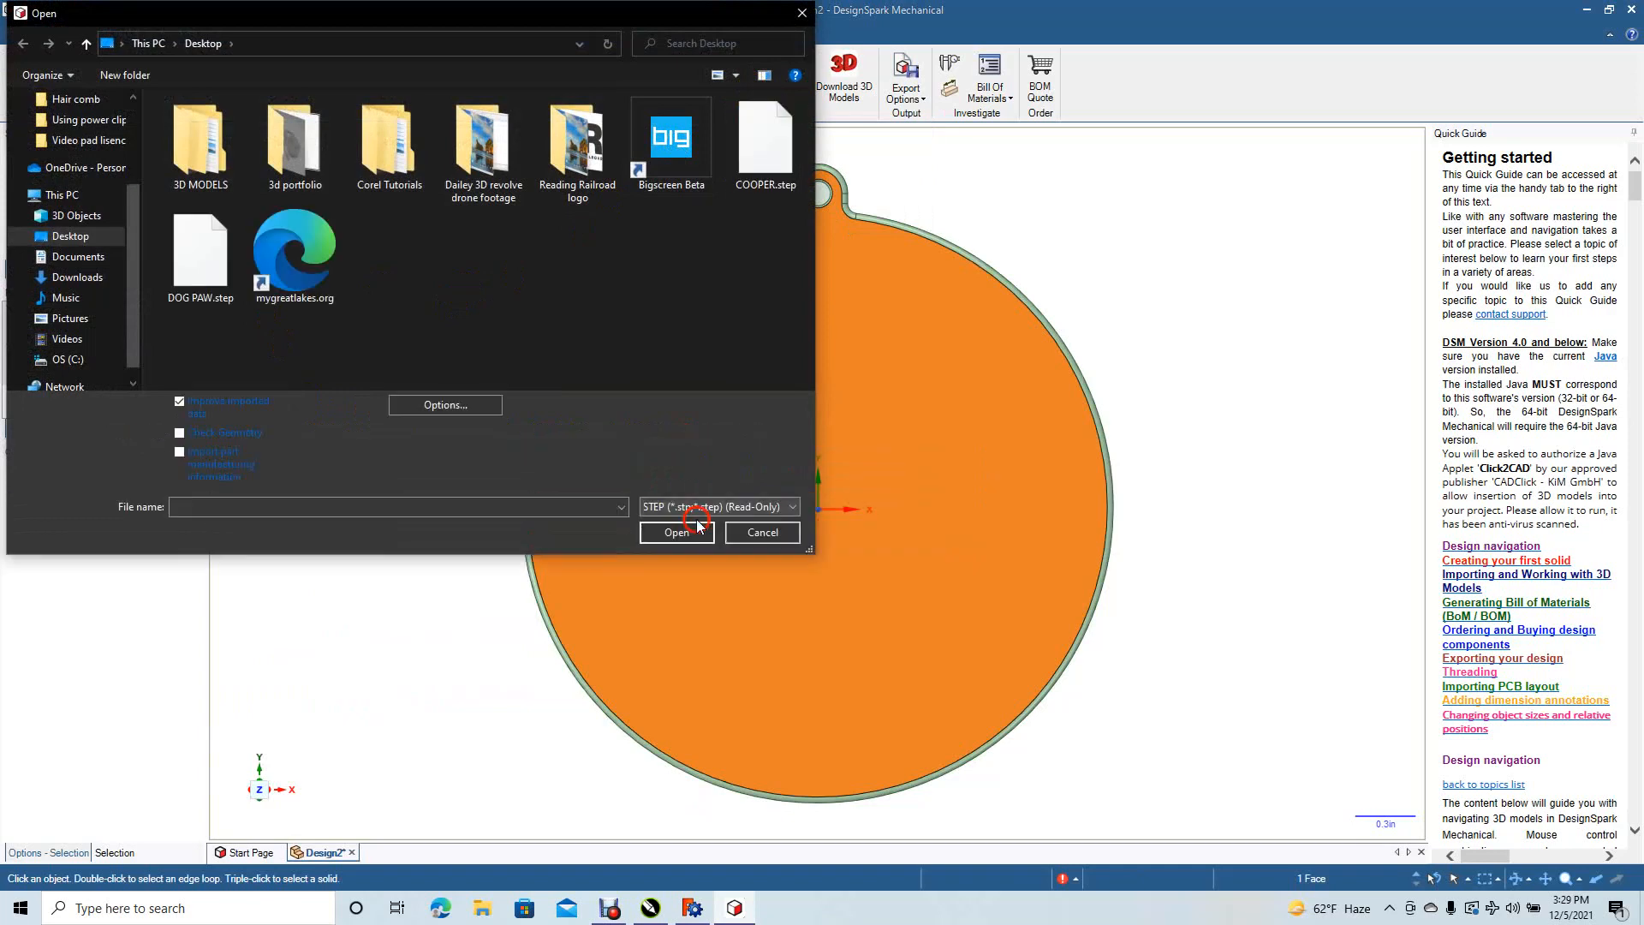
click(202, 267)
click(677, 530)
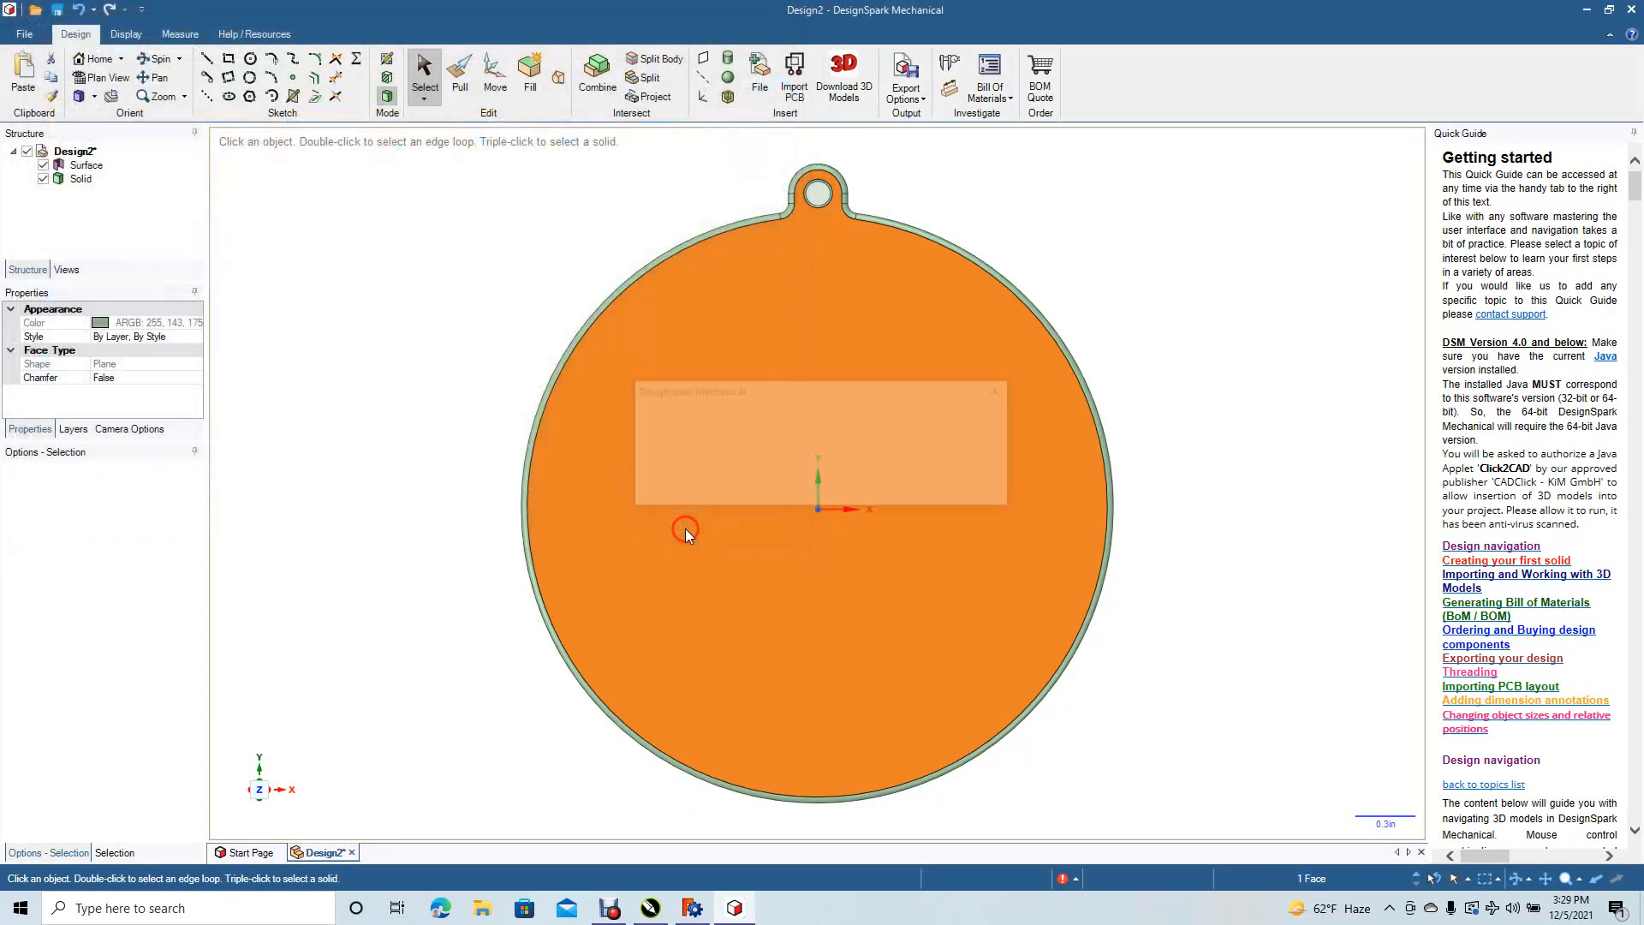
click(939, 477)
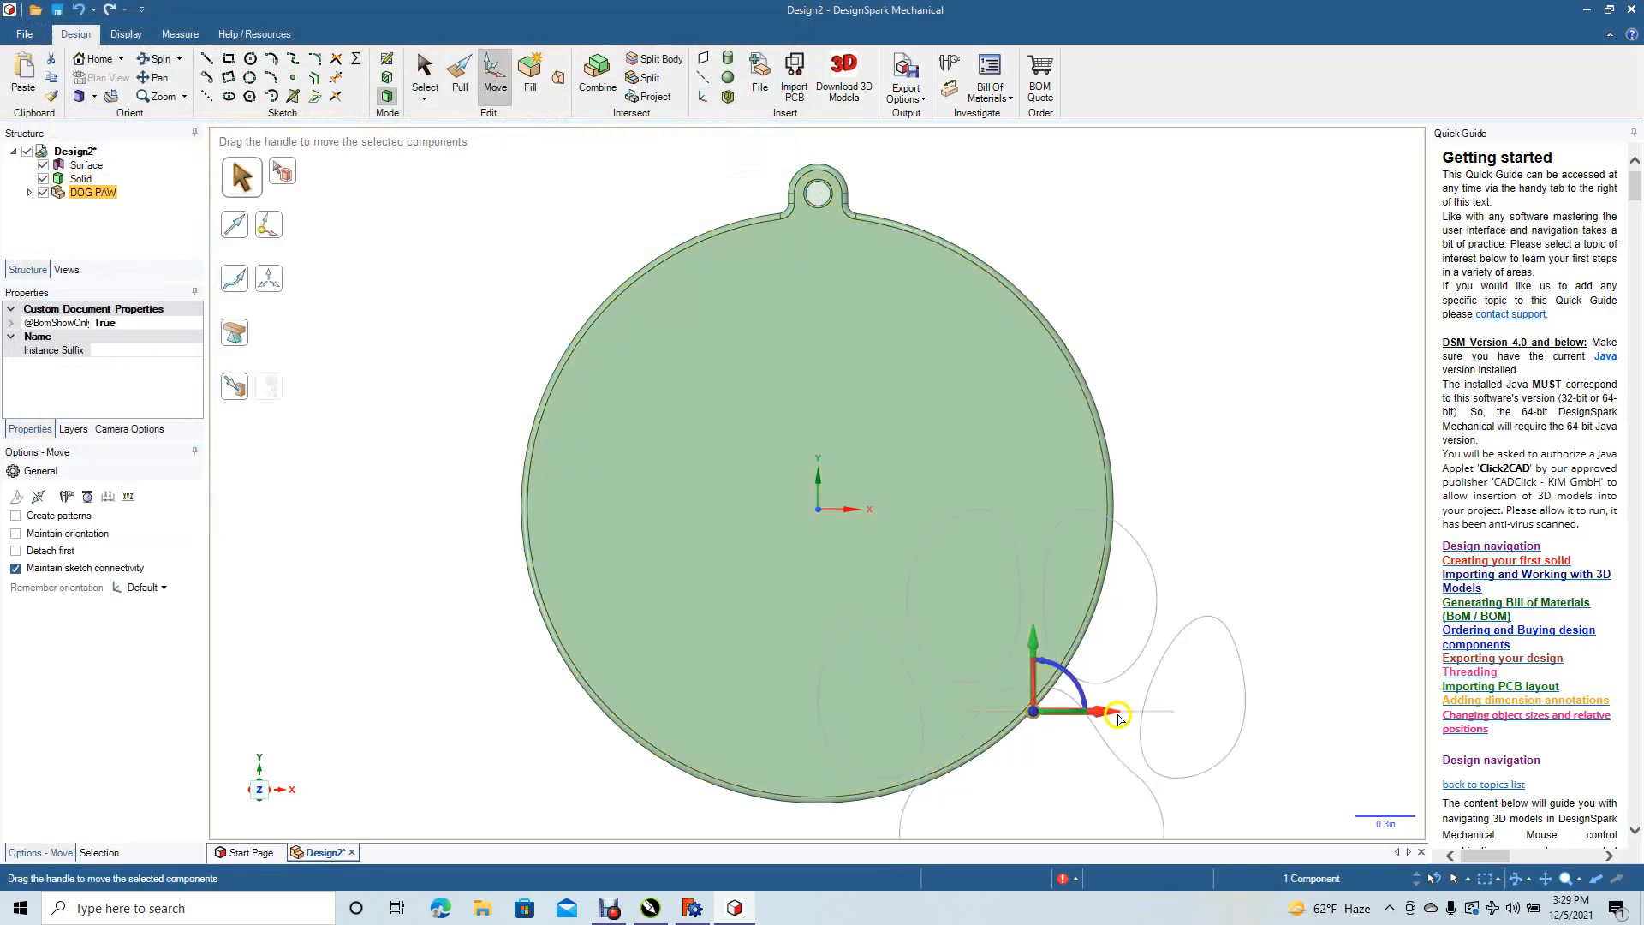
- Move the inserted dog paw component about 2.09 in along positive X, clear of the round tag
drag(1111, 719, 1402, 732)
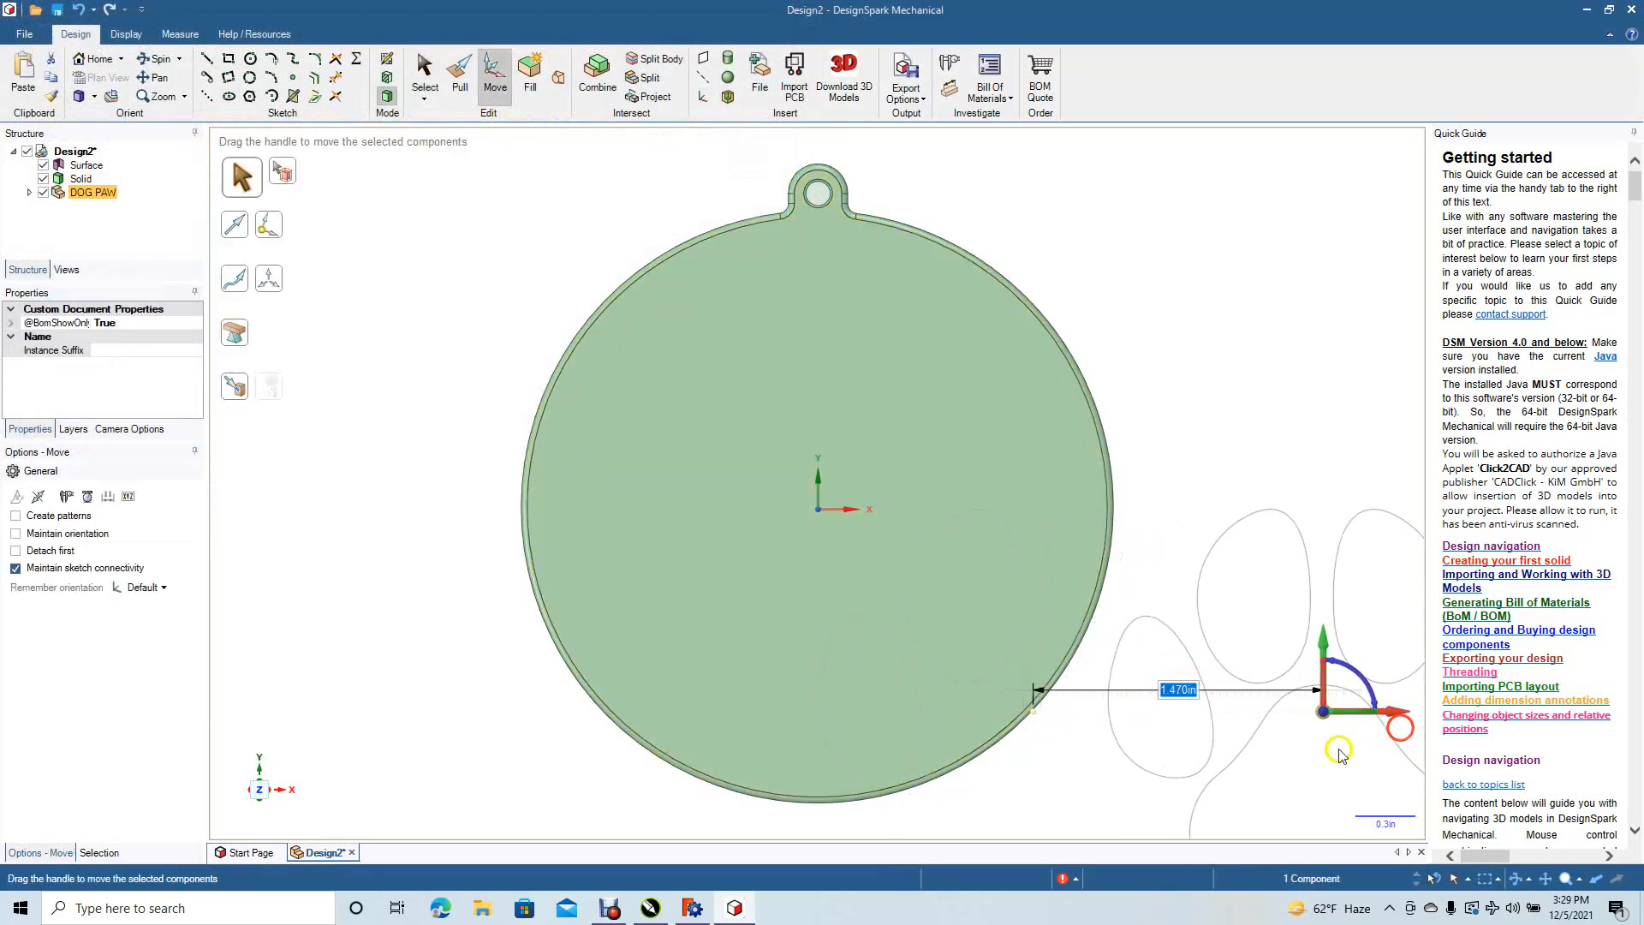
scroll(1019, 844, down, 5)
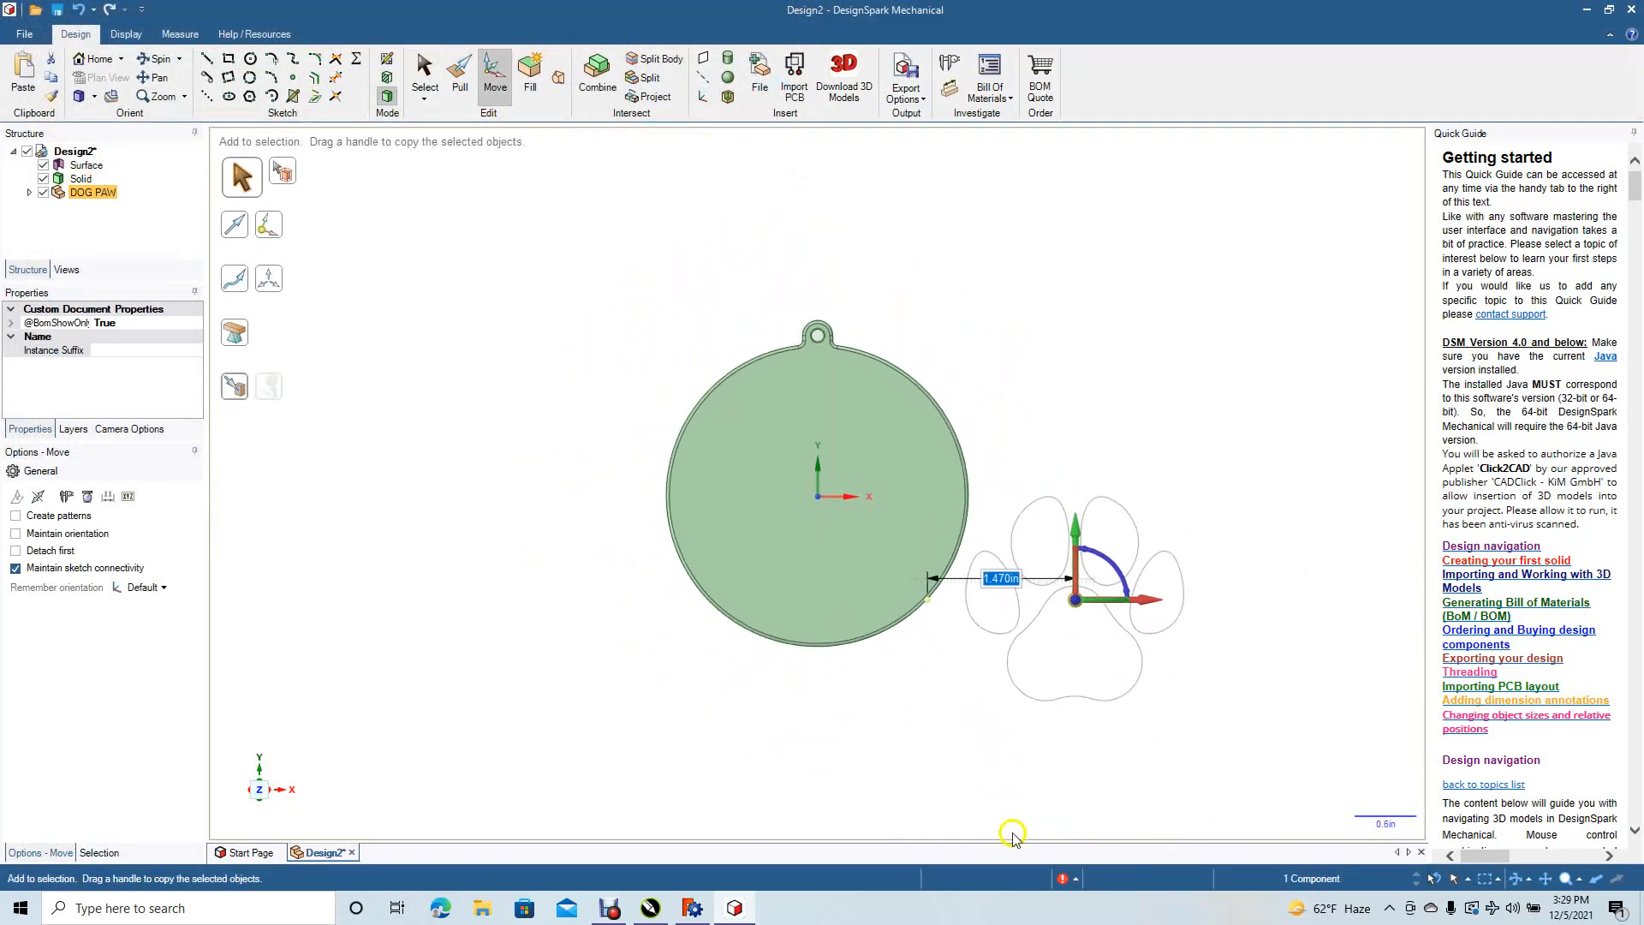
drag(1145, 599, 1204, 580)
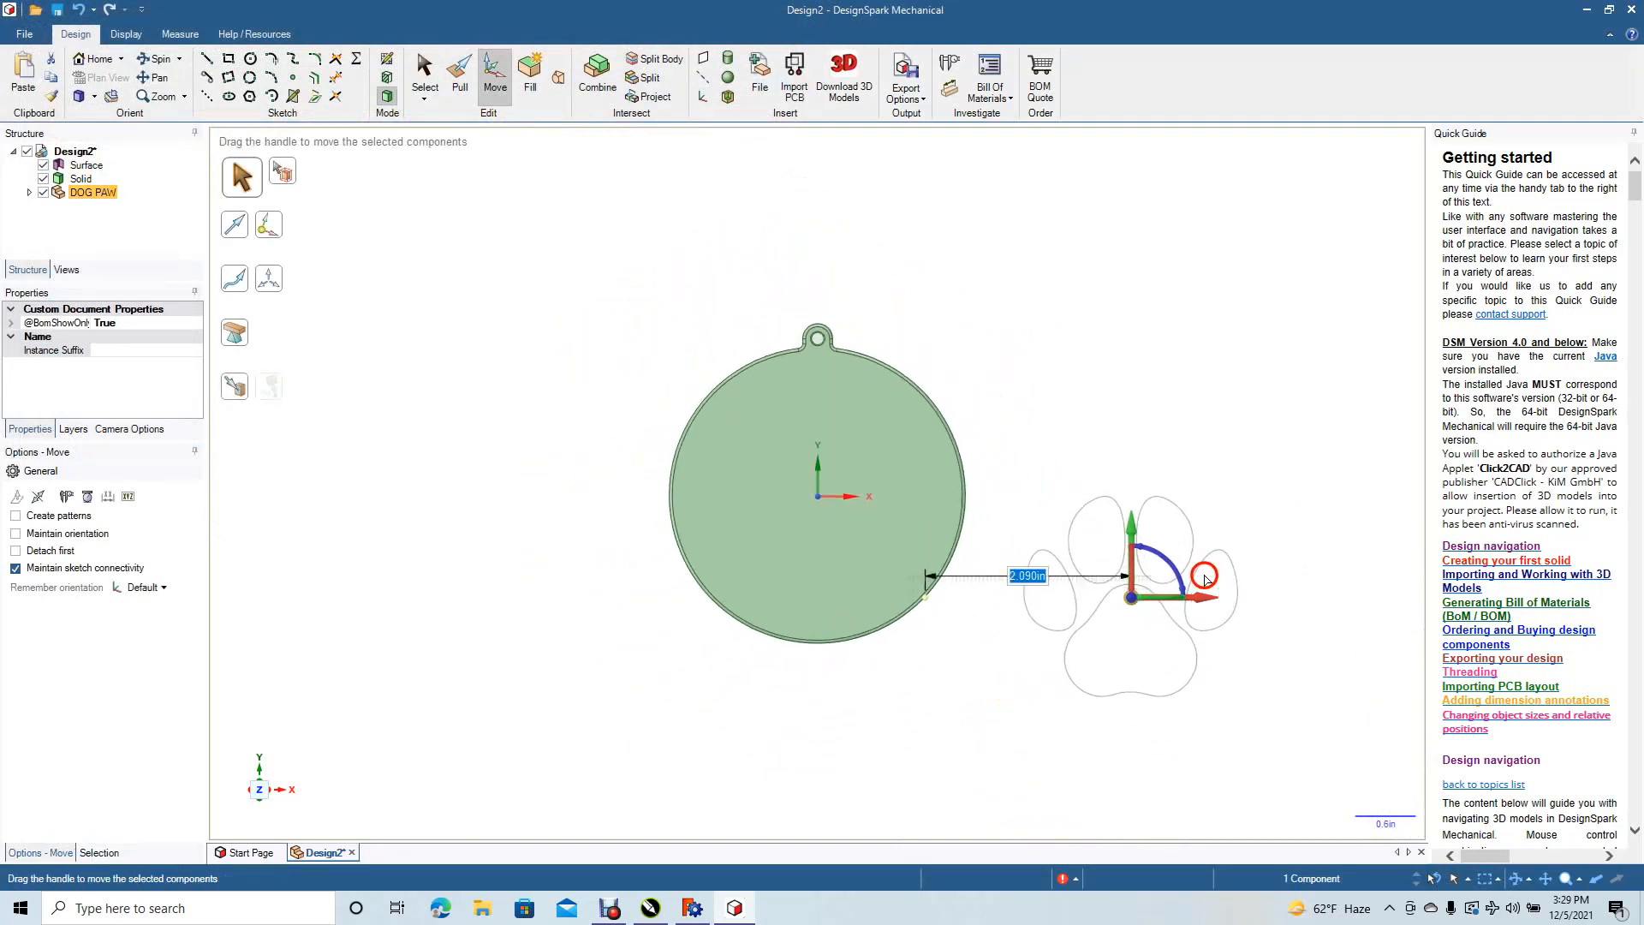
- Select all the dog paw outline curves and fill them into surfaces
click(1061, 439)
mouse_move(1014, 446)
mouse_down()
mouse_move(1204, 631)
mouse_move(1294, 777)
mouse_up()
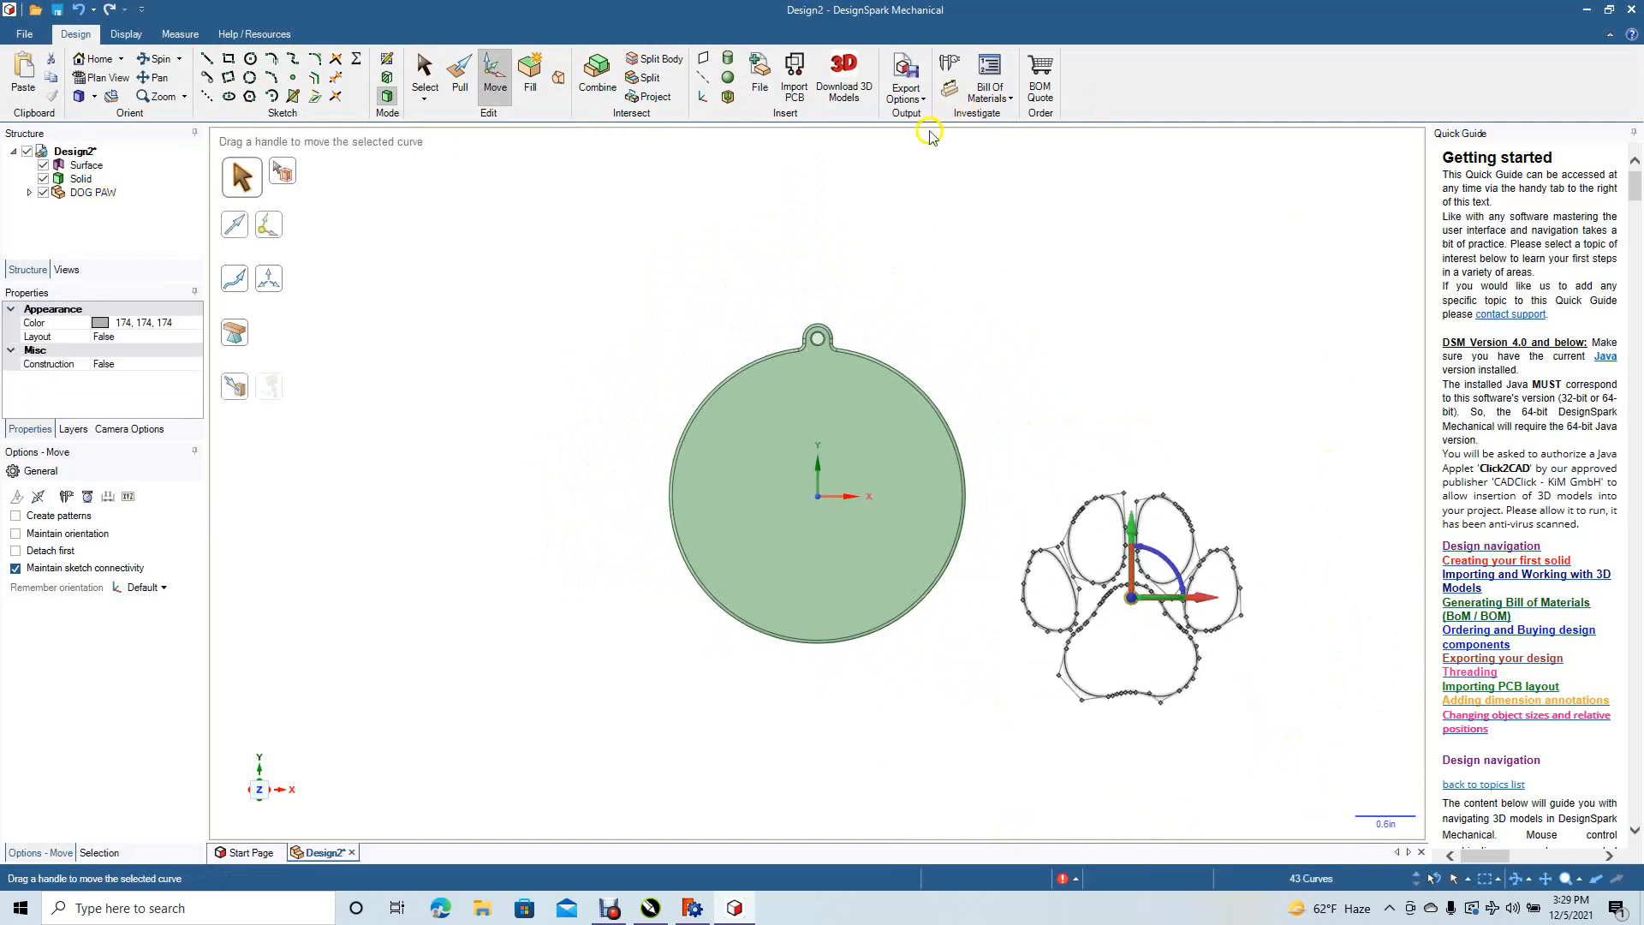
click(530, 70)
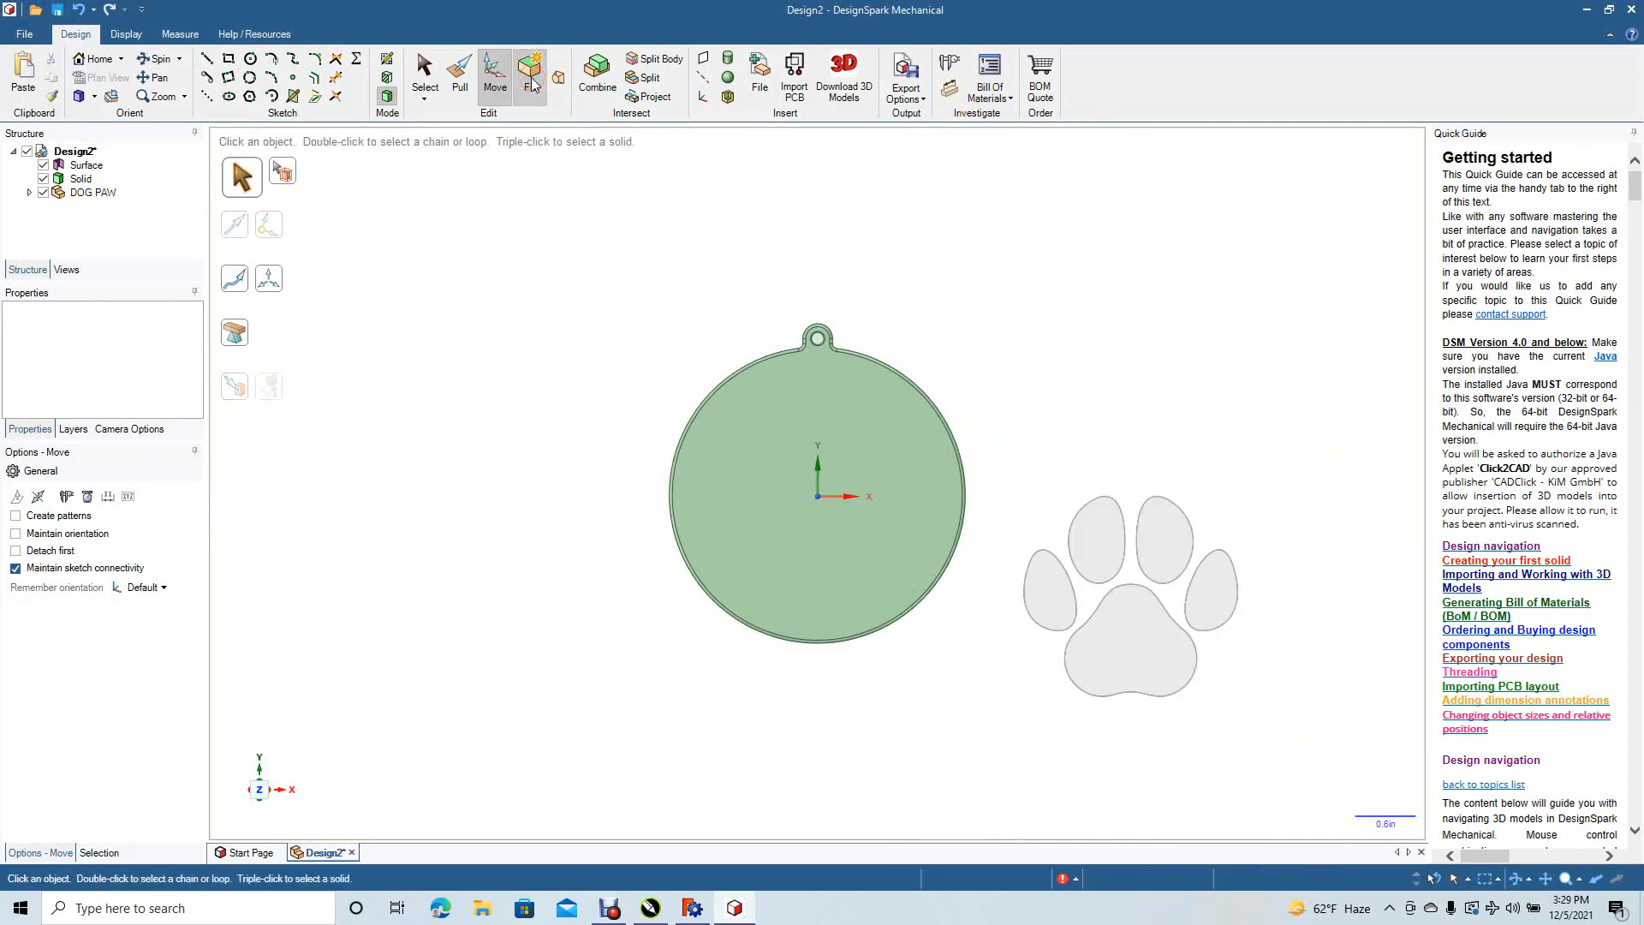
- Move the filled paw surfaces about 3.17 in along negative X and 0.97 in up in Y, centring them on the tag
drag(1008, 463, 1298, 744)
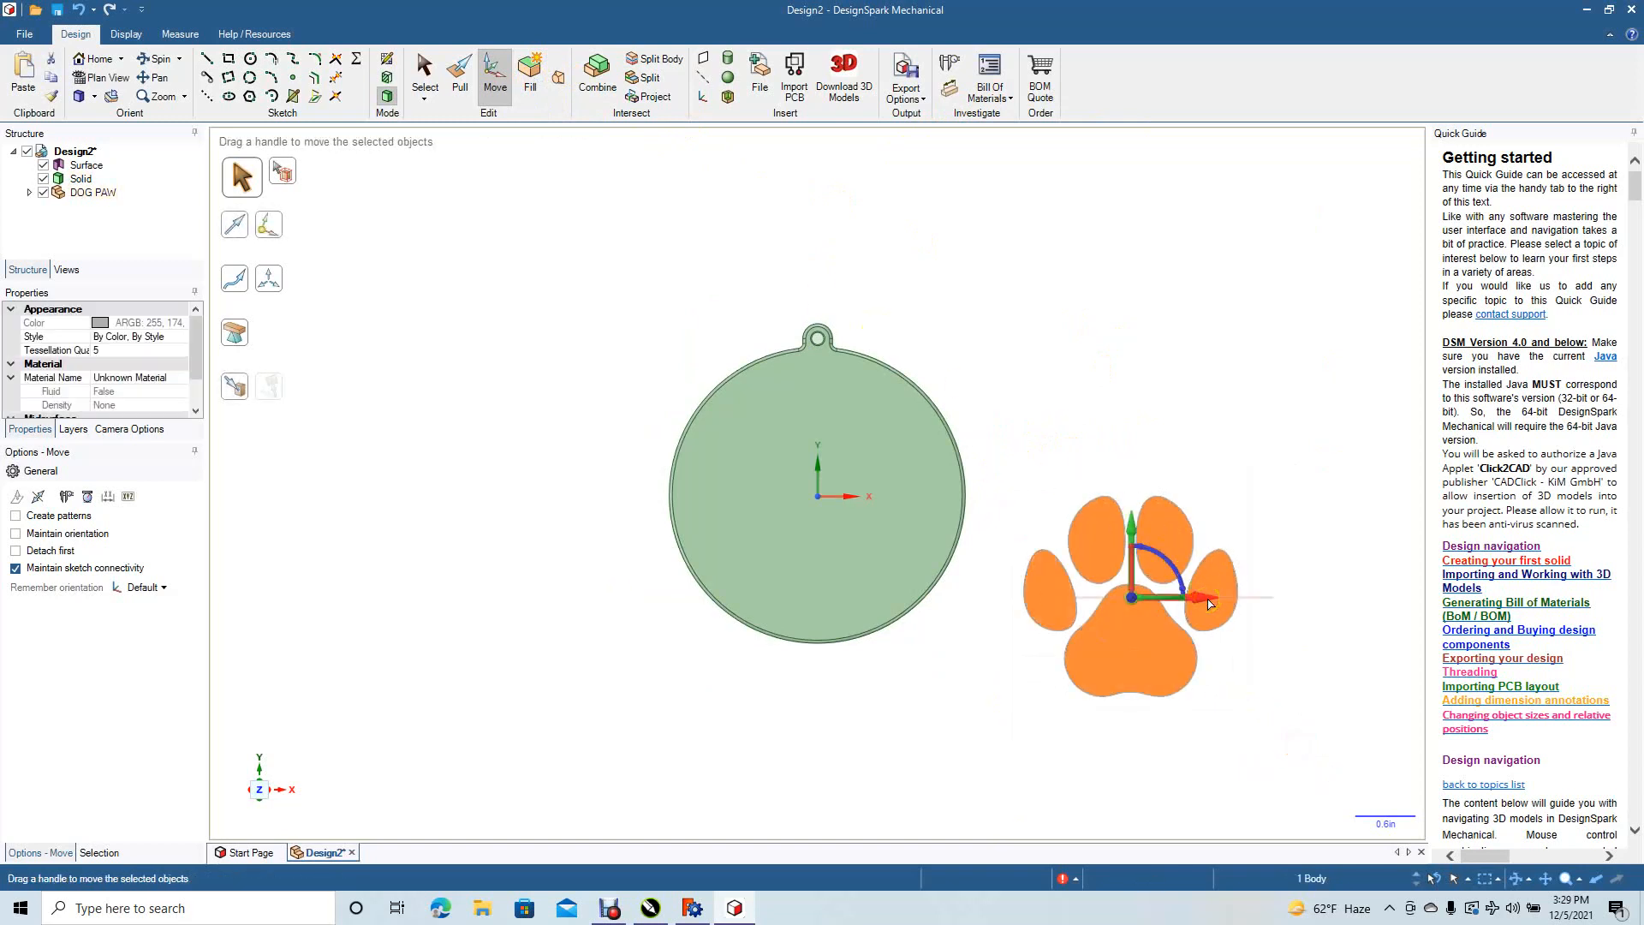
drag(1208, 603, 895, 631)
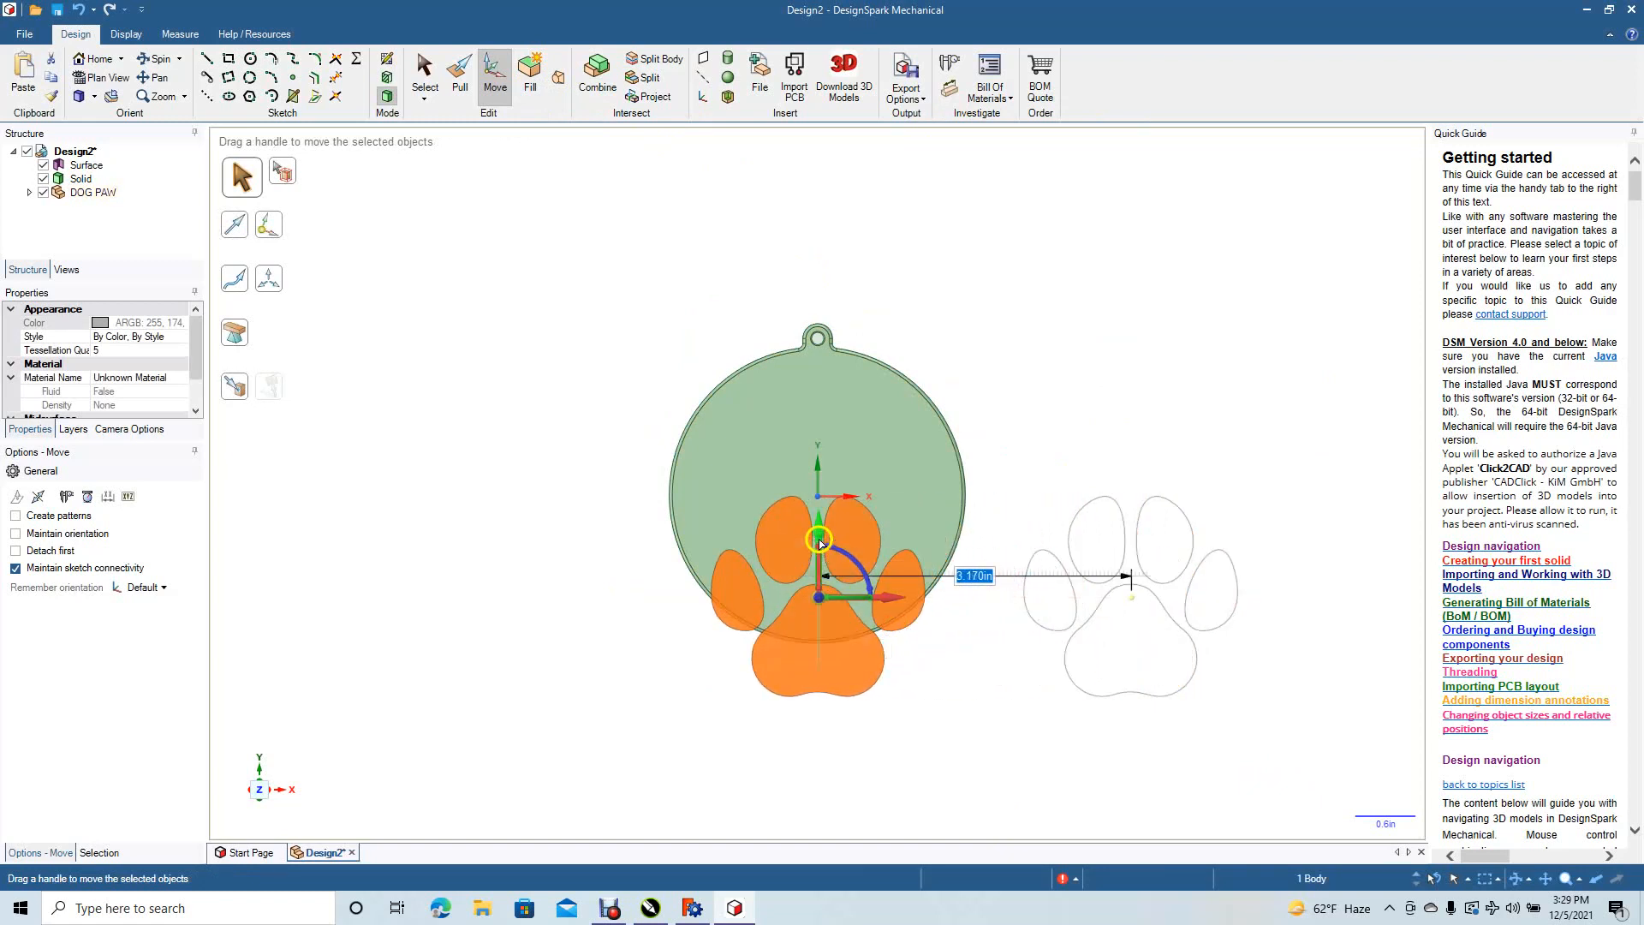
drag(819, 537, 817, 440)
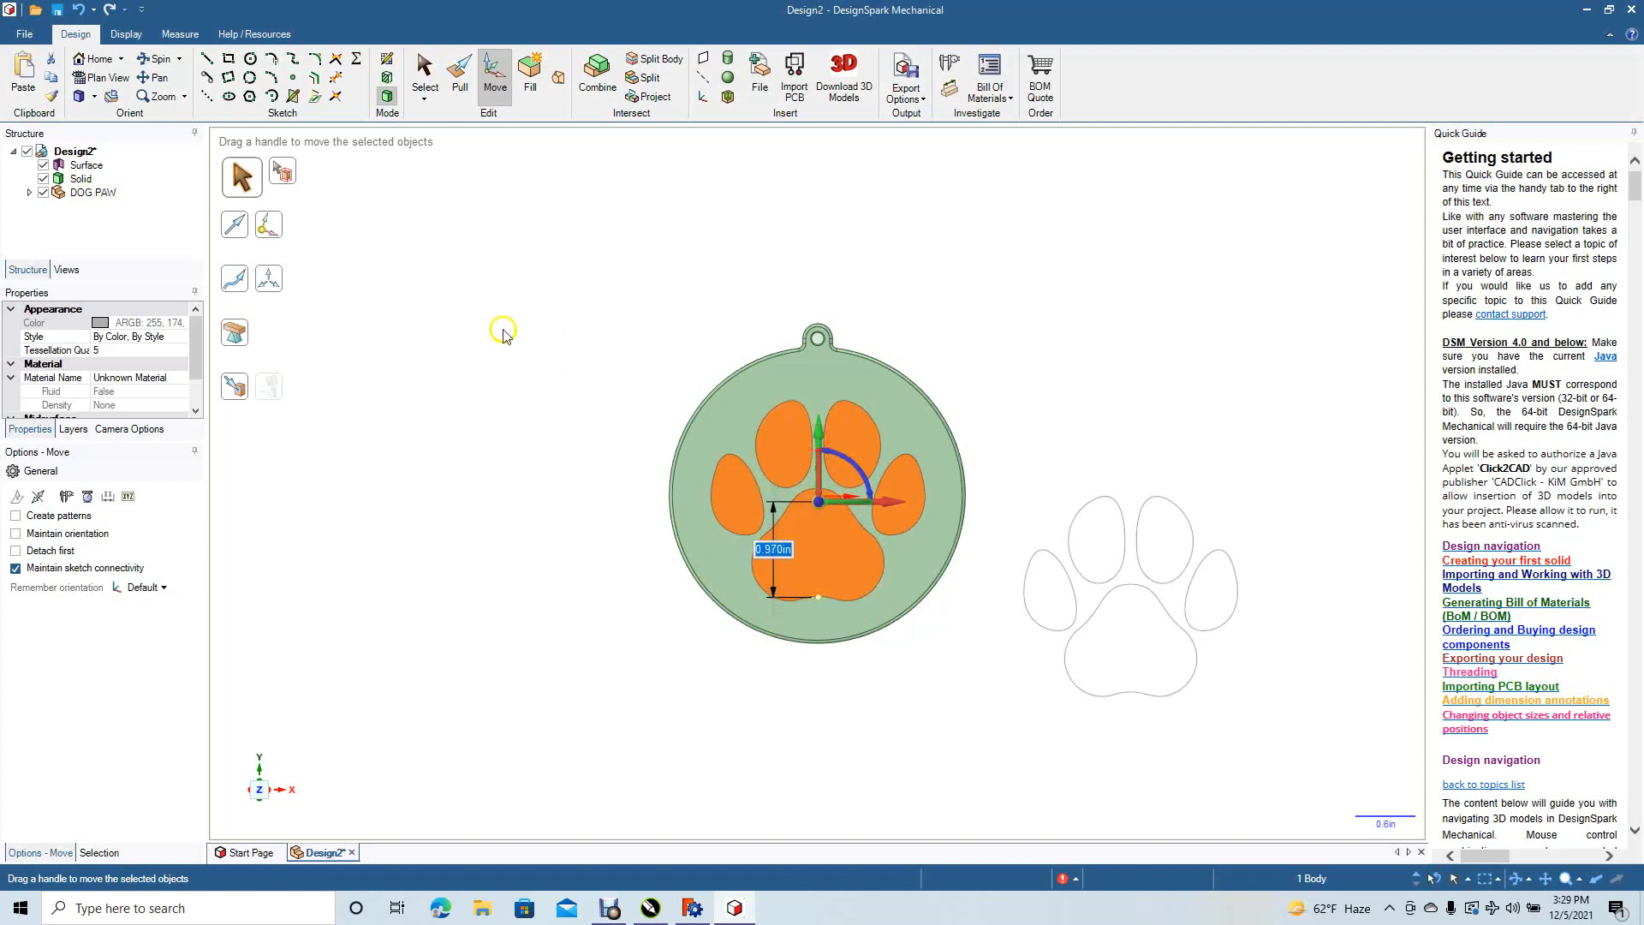
- Pull the four toe faces and the large pad face of the paw 0.2 in outward from the tag's front
click(158, 57)
drag(958, 343, 1078, 360)
click(470, 72)
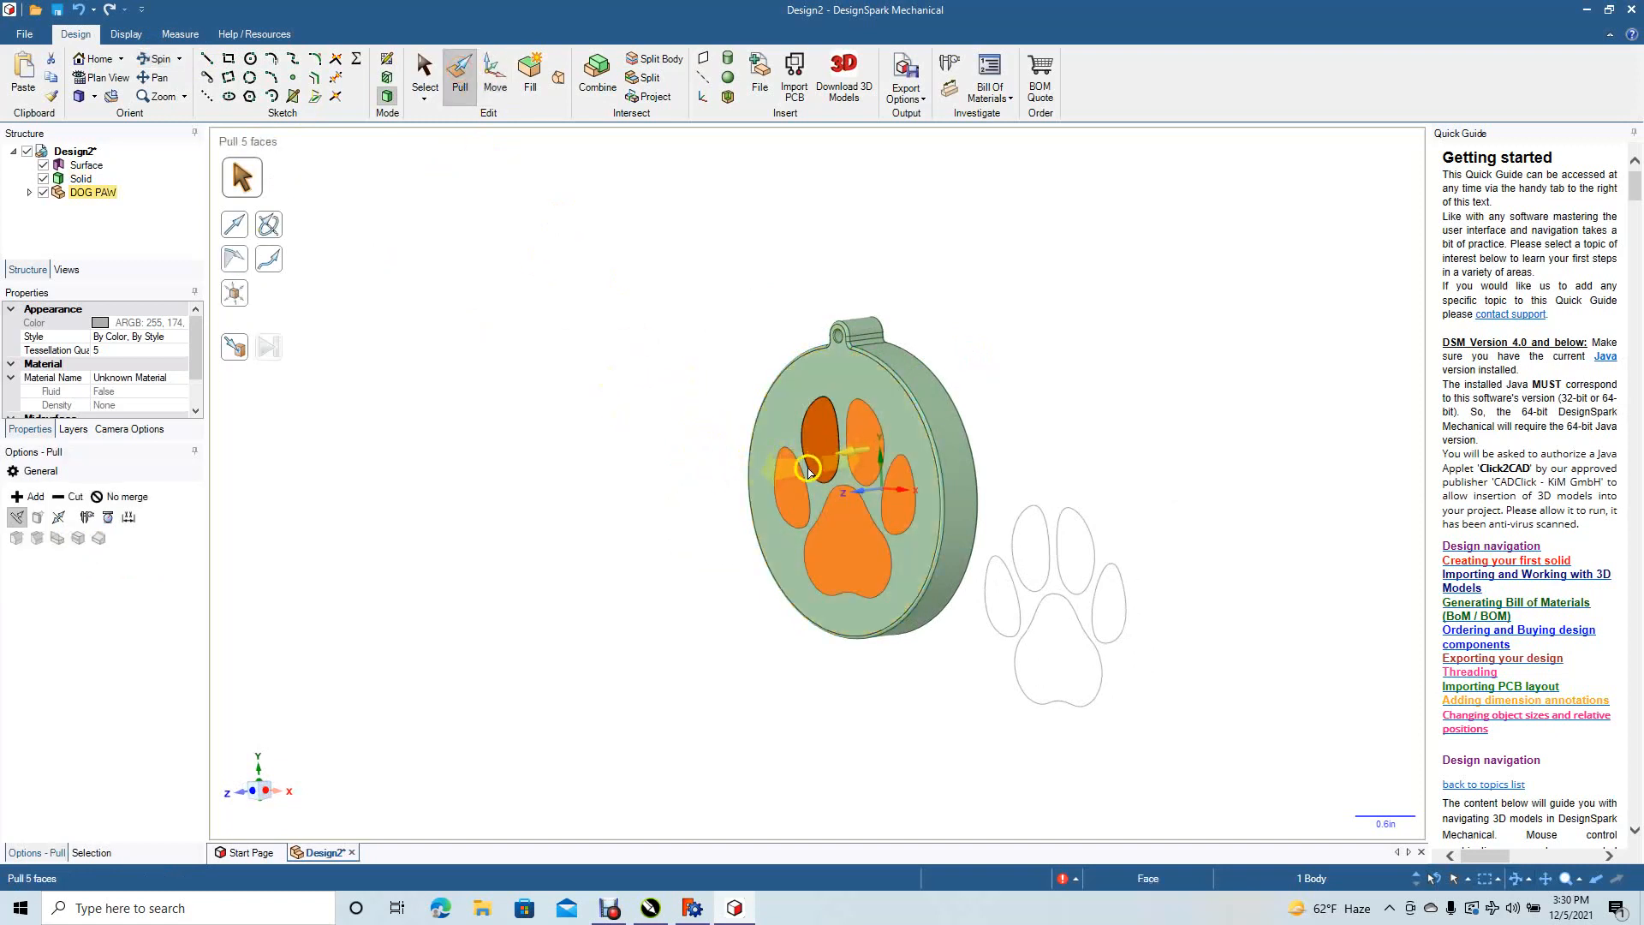
click(789, 488)
ctrl+click(816, 465)
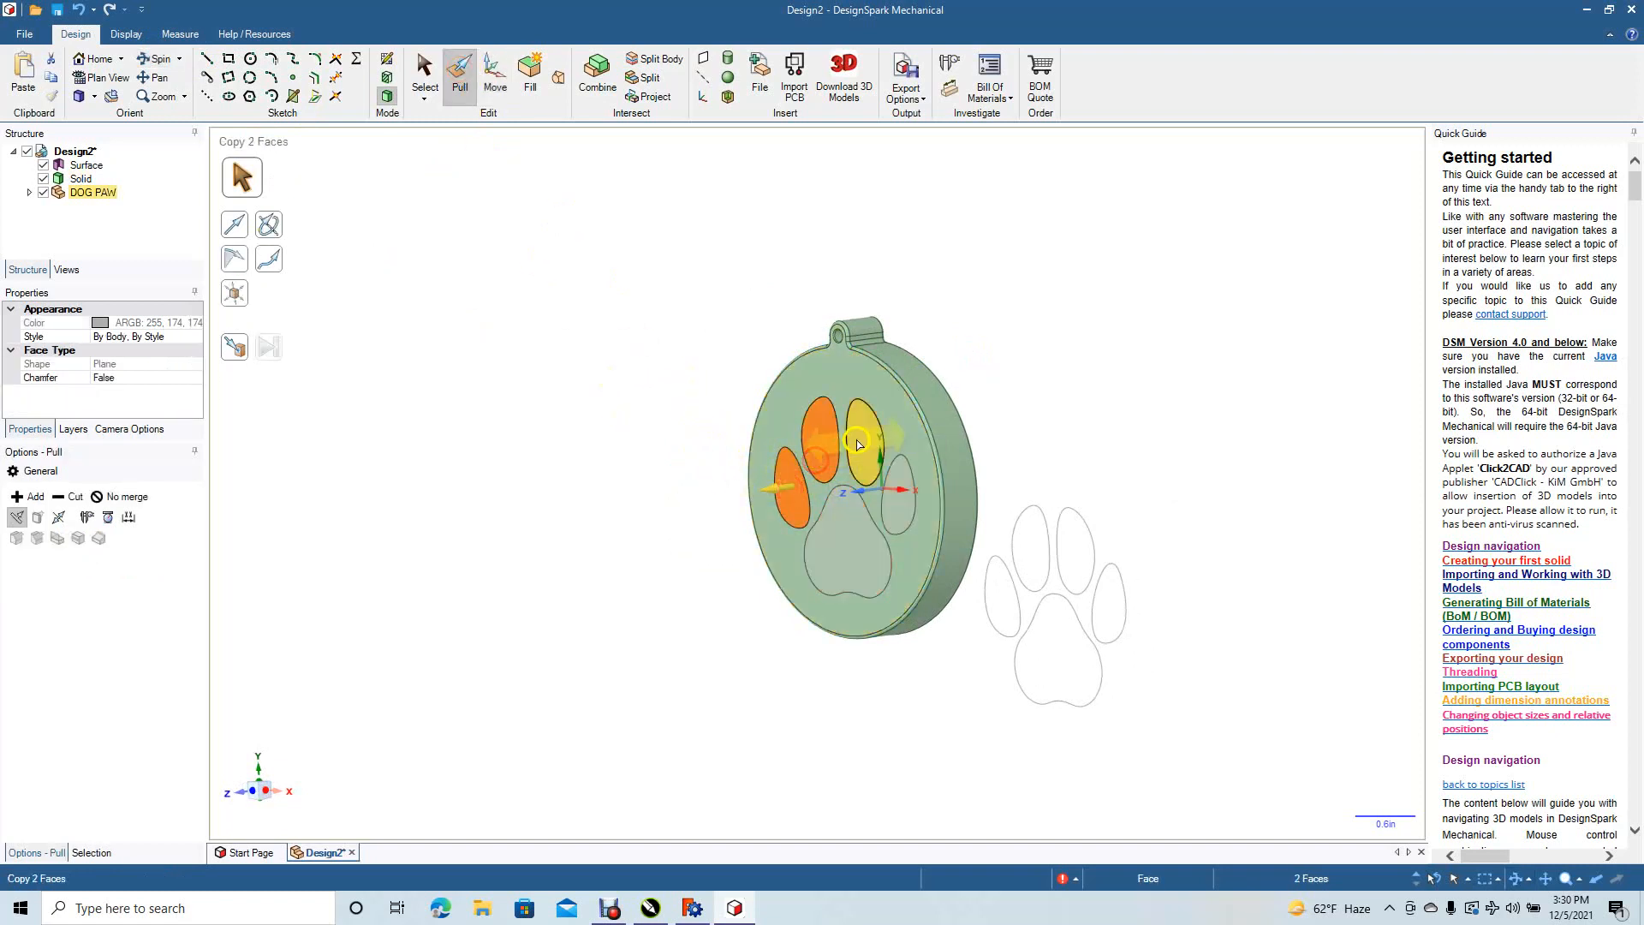
ctrl+click(863, 446)
ctrl+click(897, 507)
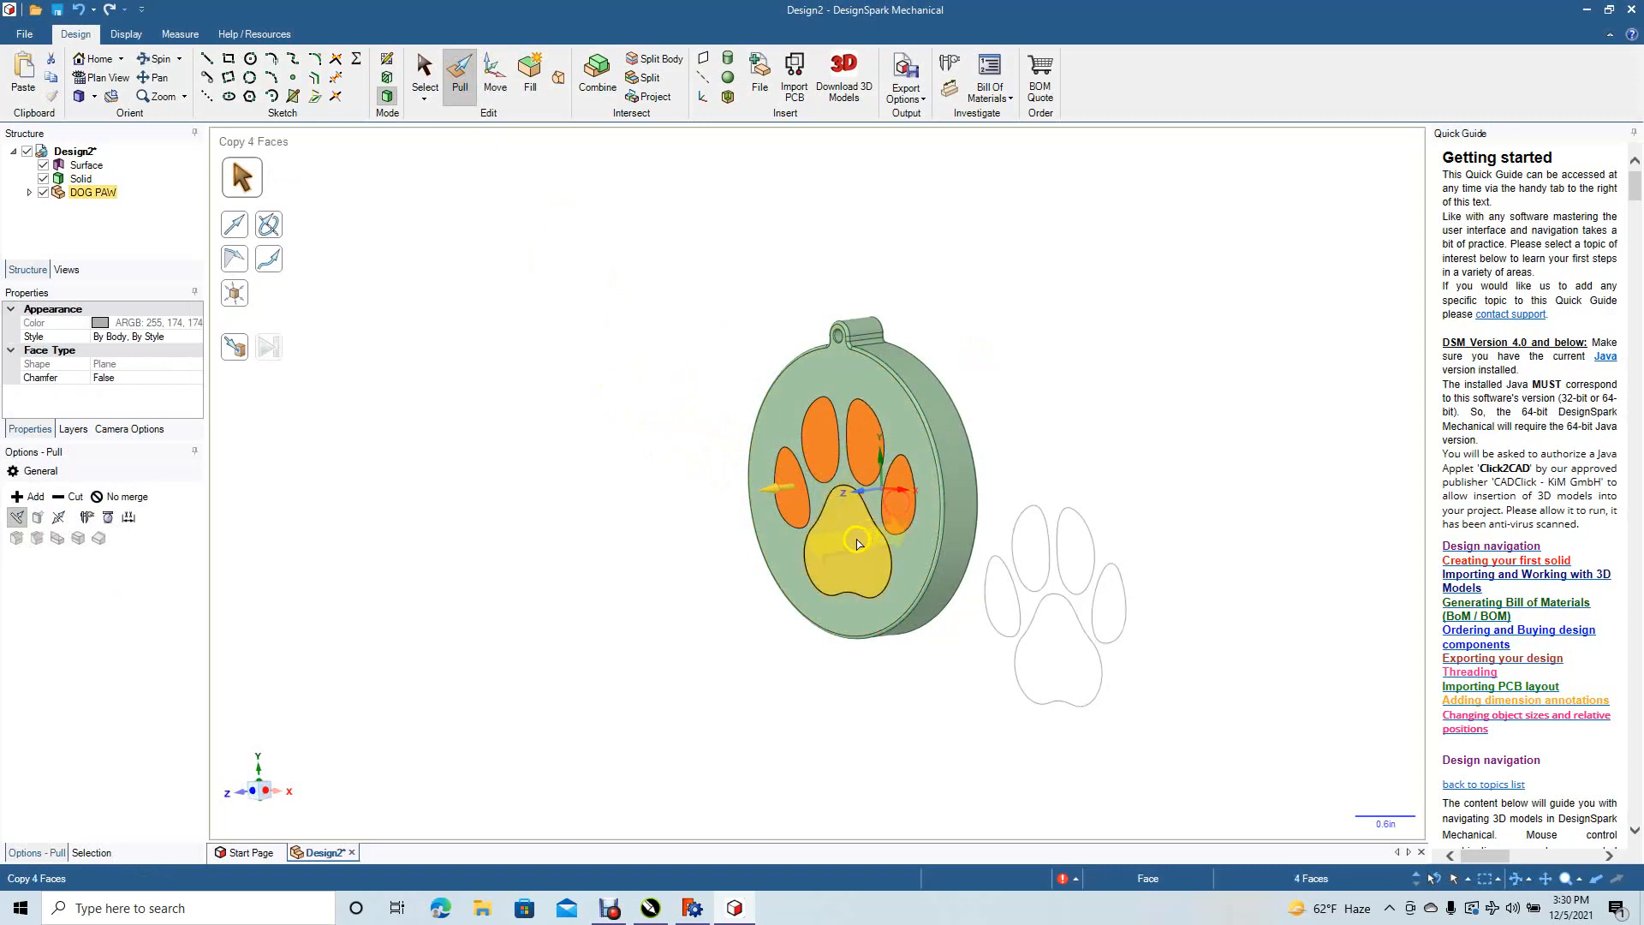
ctrl+click(859, 535)
drag(859, 535, 848, 545)
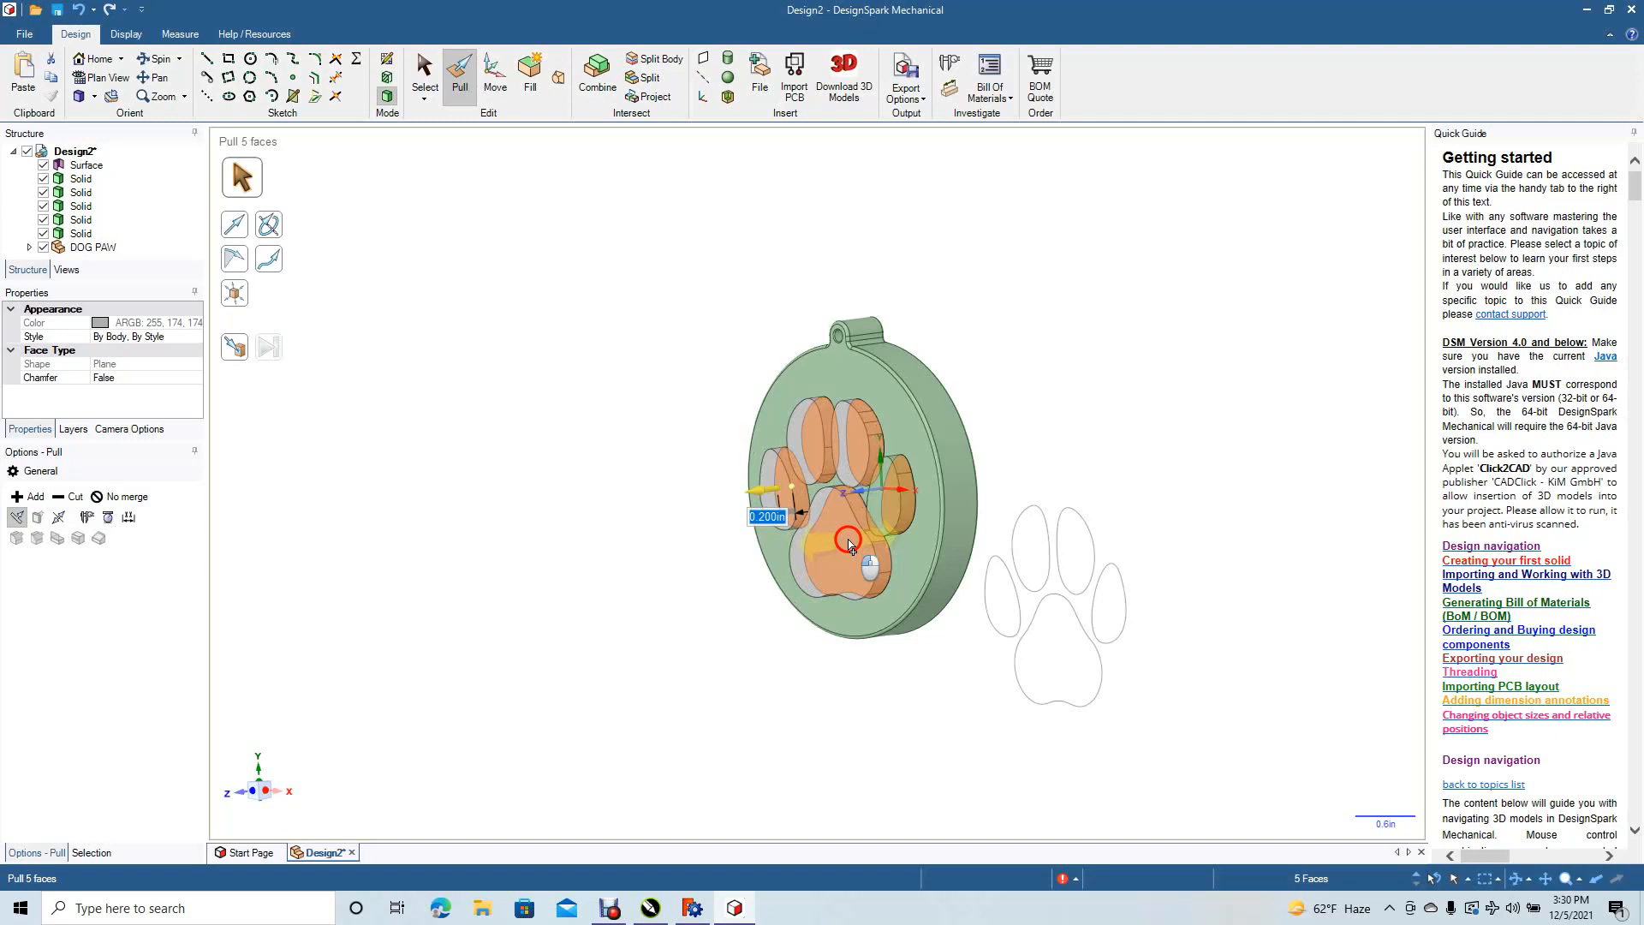
drag(848, 544, 848, 545)
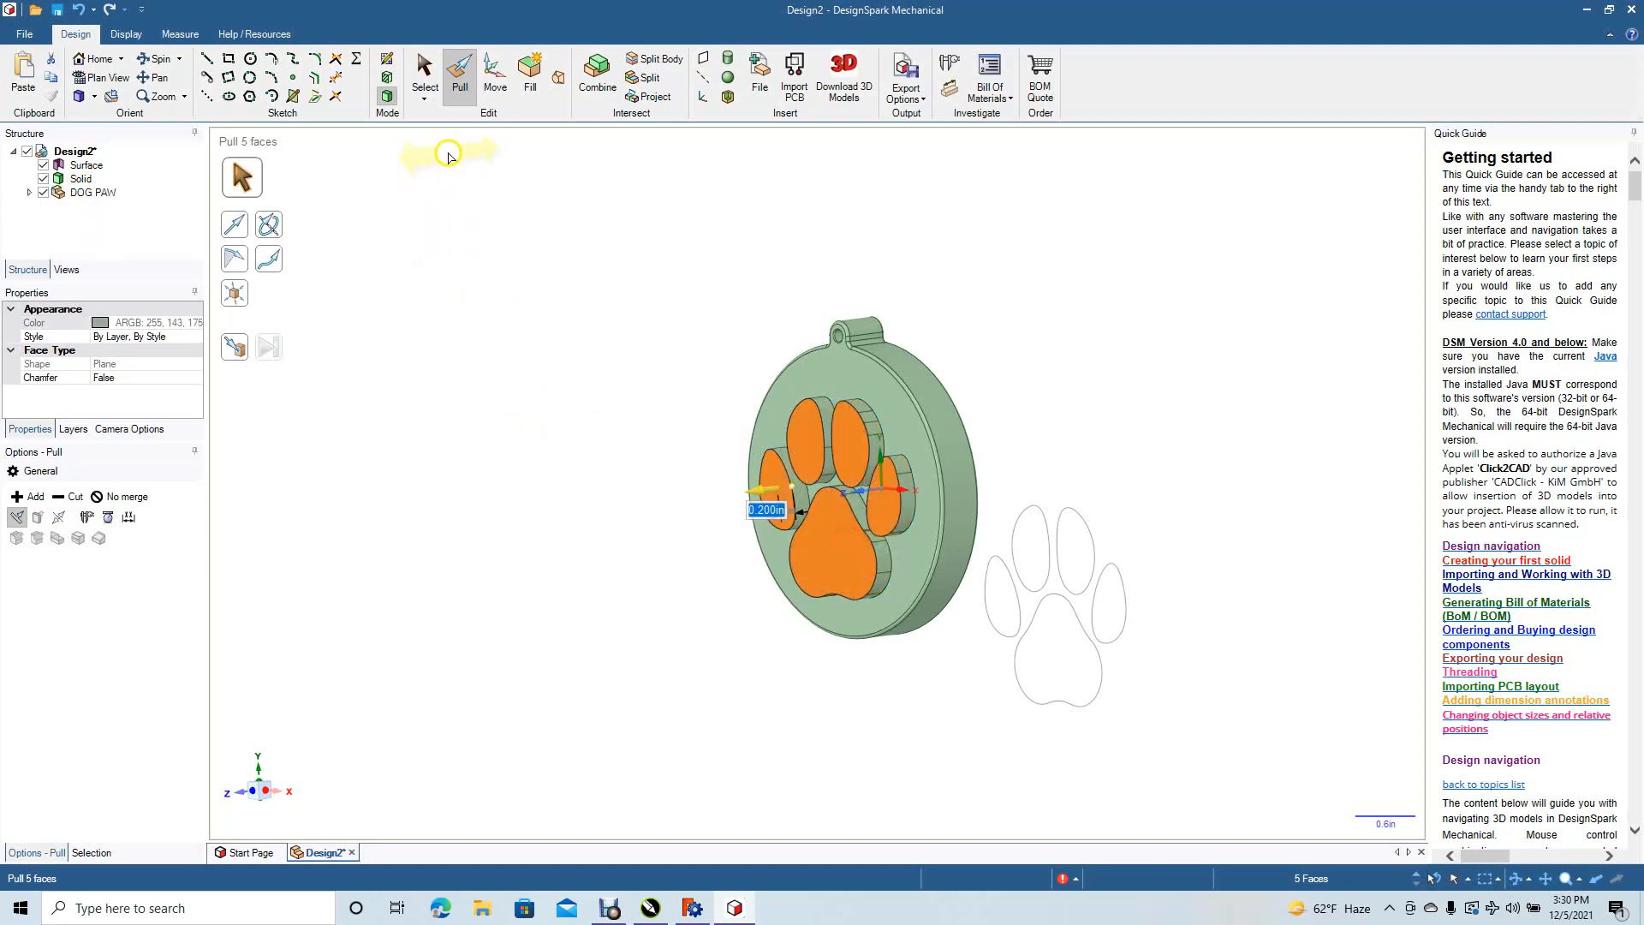
click(425, 73)
click(477, 337)
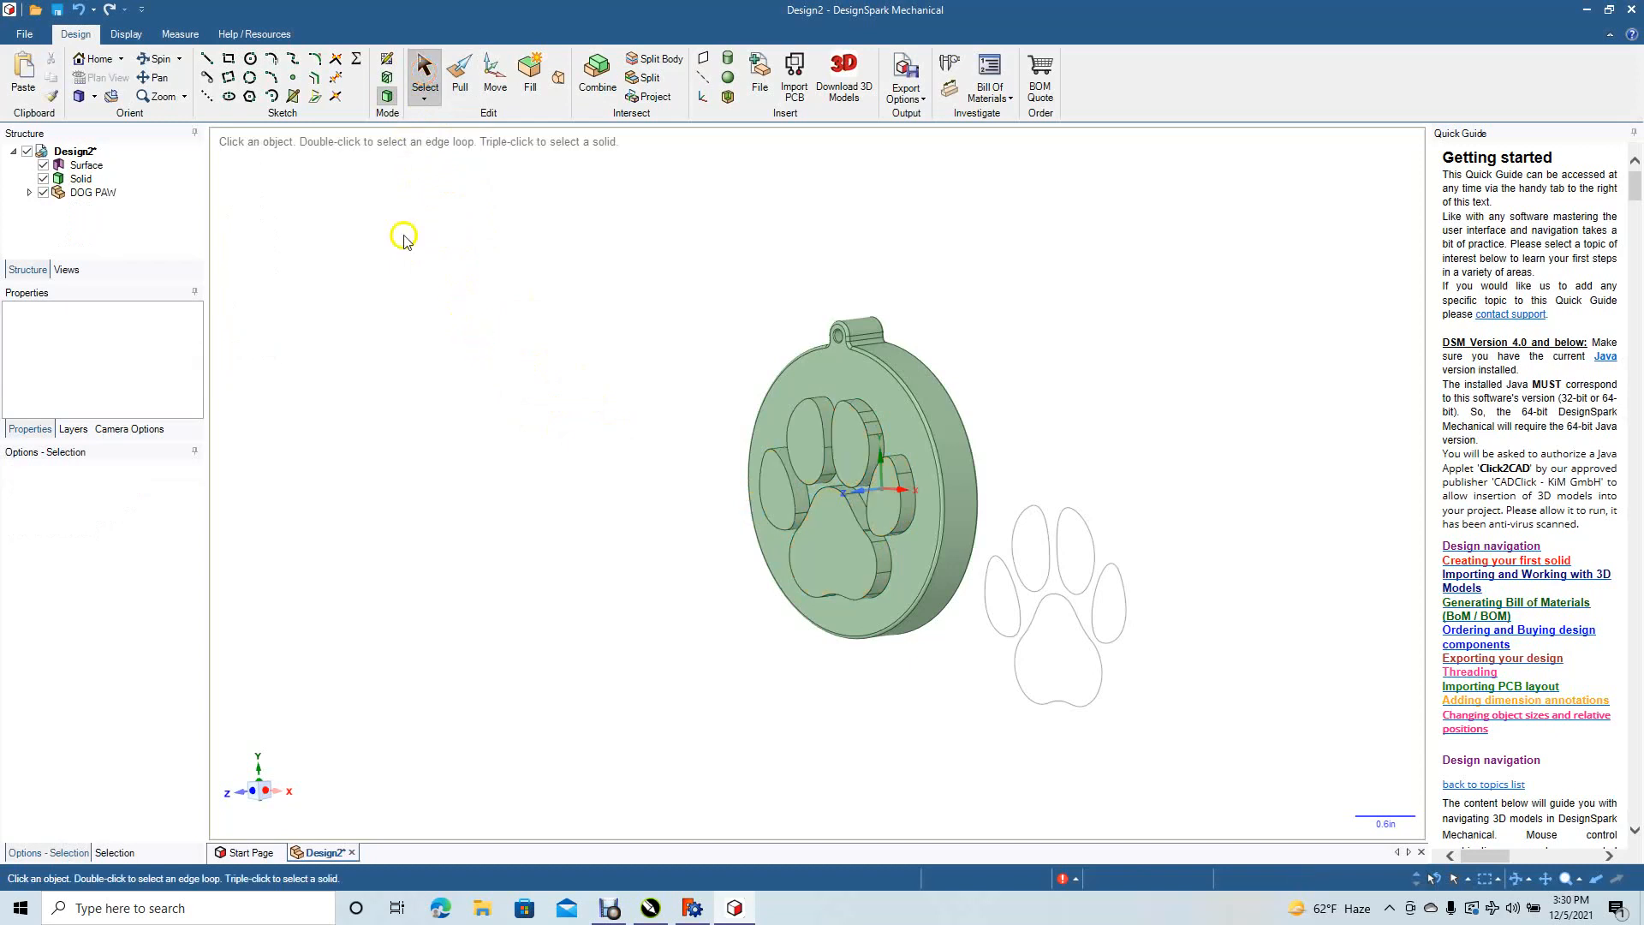
- Delete the leftover dog paw outline curves beside the tag
click(142, 61)
drag(672, 568, 847, 572)
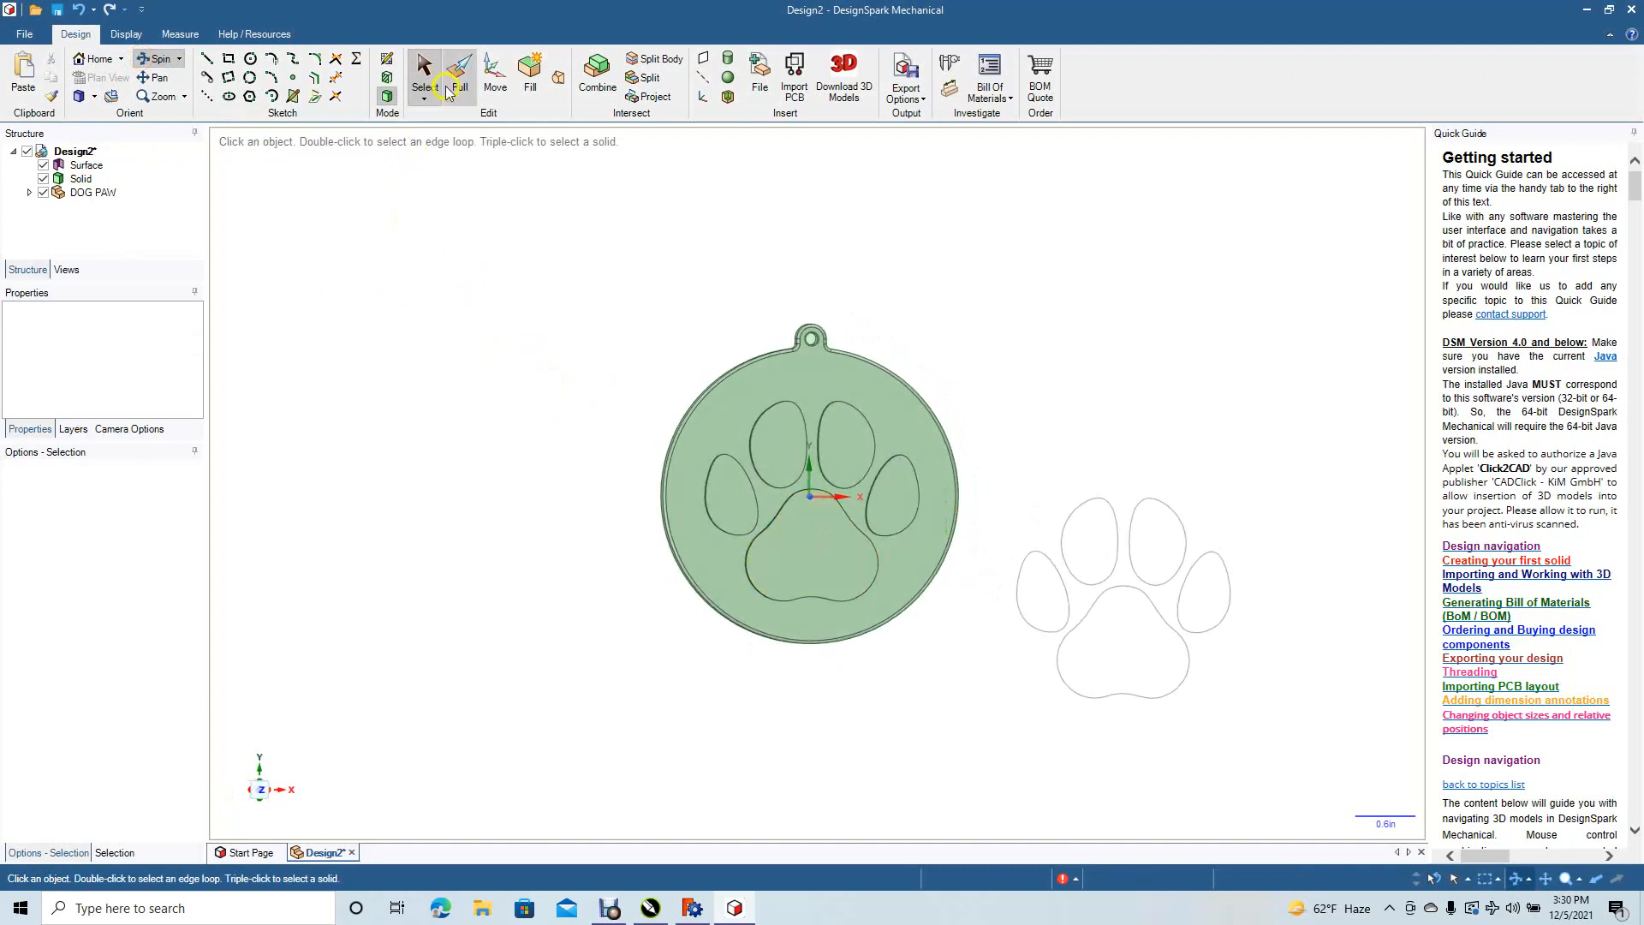
click(417, 75)
mouse_move(990, 414)
mouse_down()
mouse_move(1258, 671)
mouse_move(1276, 769)
mouse_up()
key(Delete)
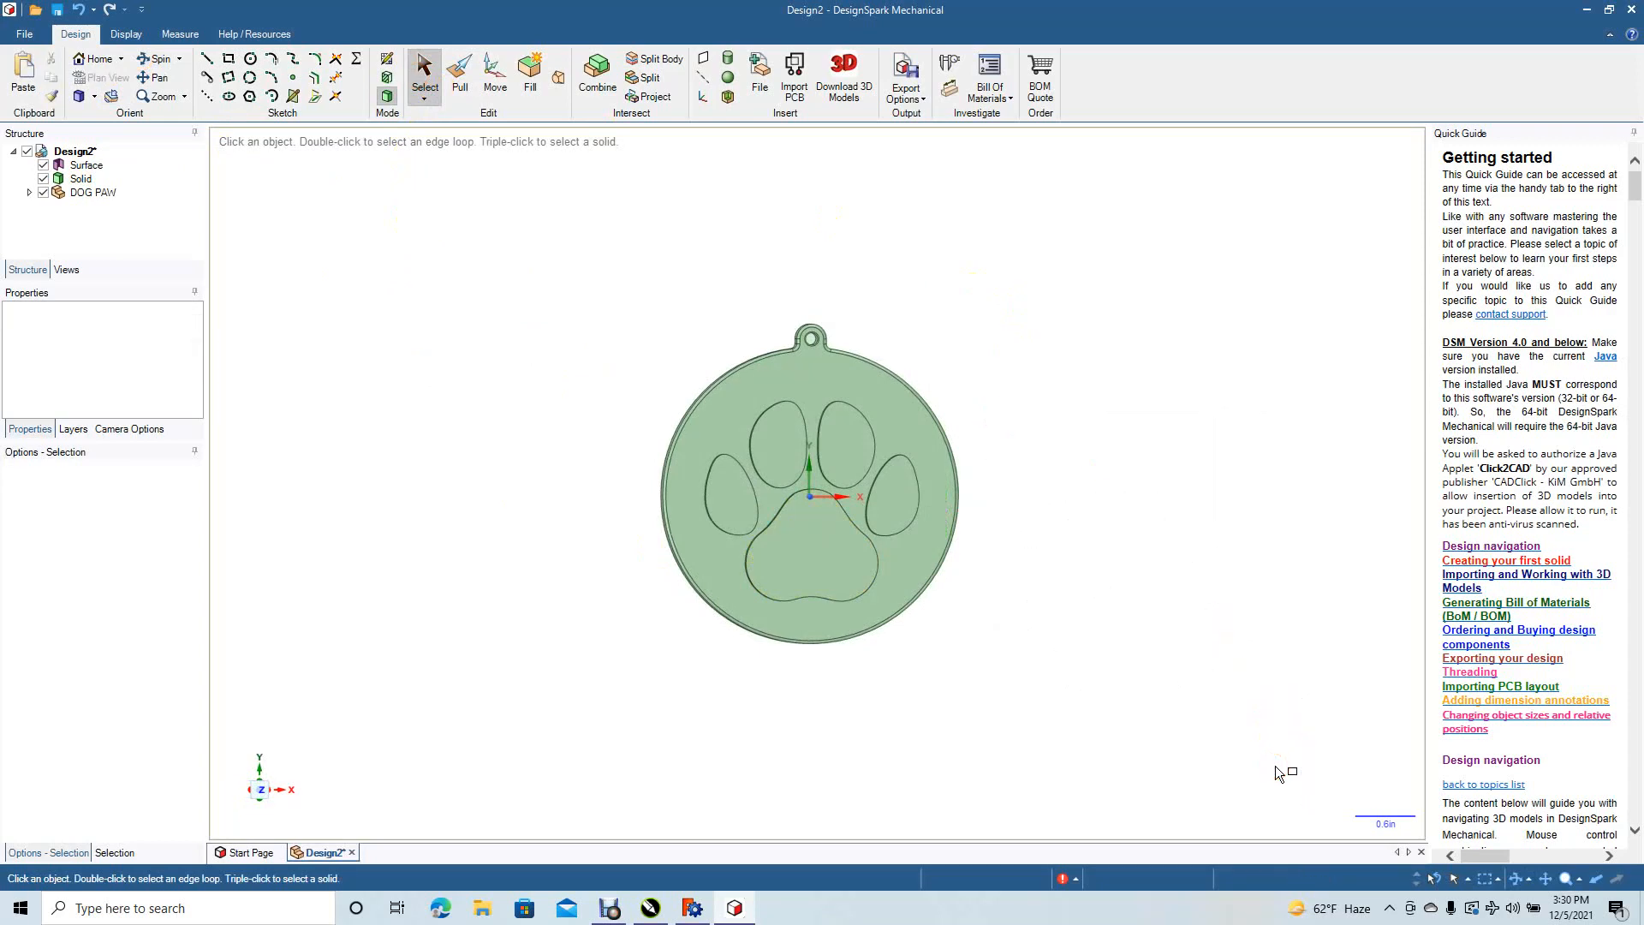
- Select the top face of the raised large paw pad and insert COOPER.step from the Desktop into the design
click(89, 97)
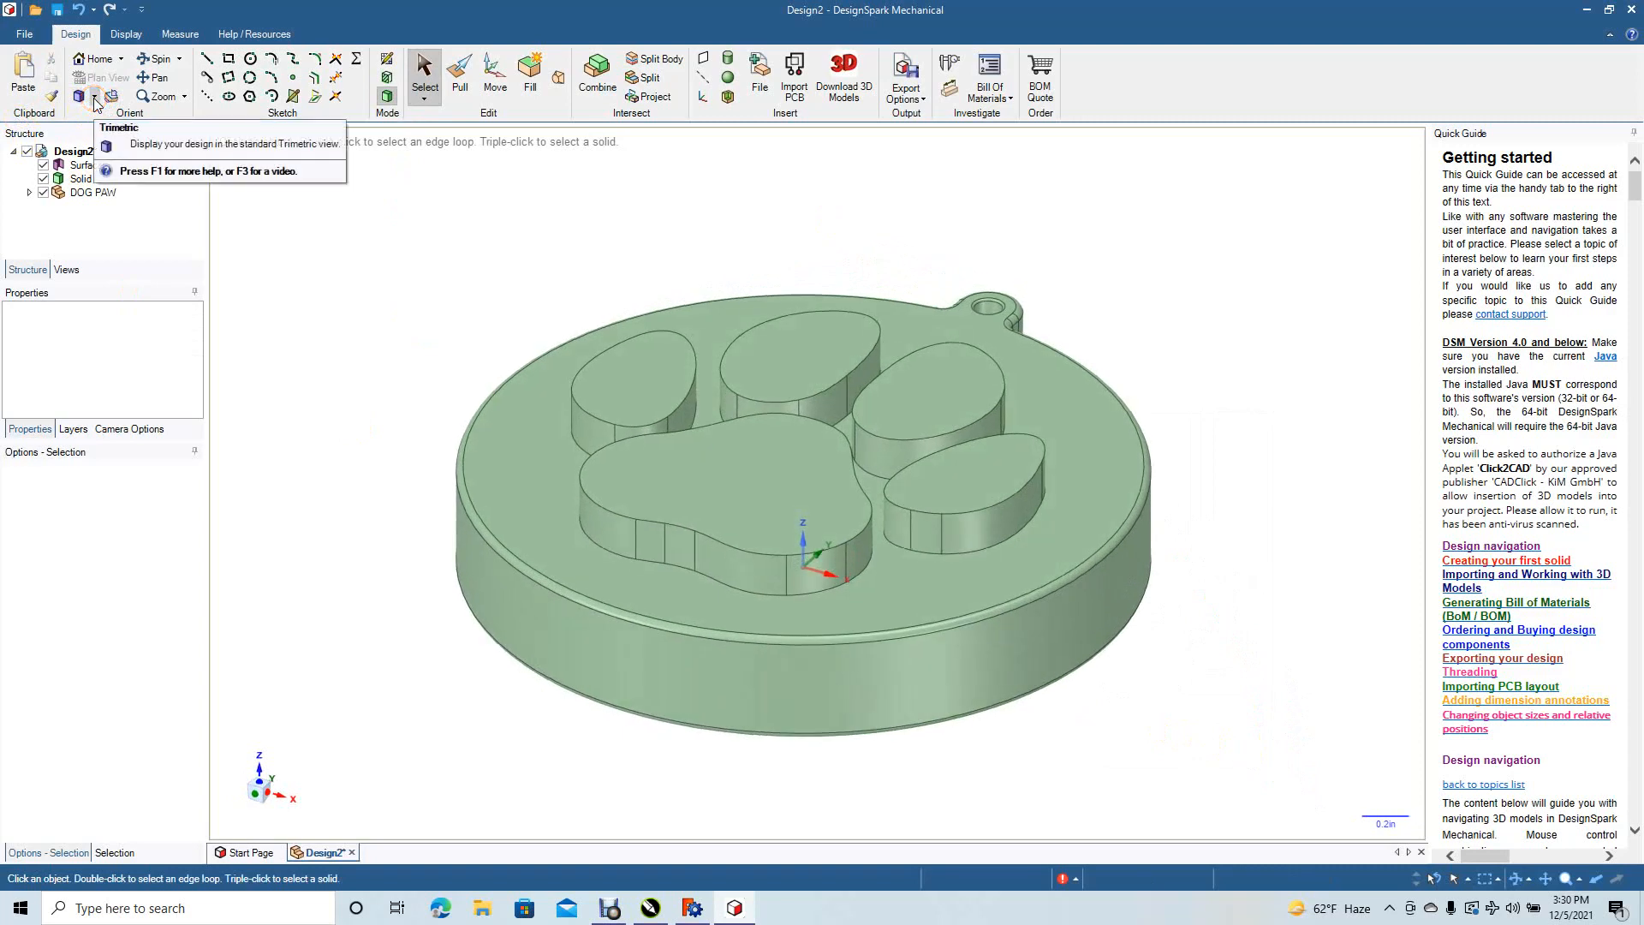
click(93, 97)
click(103, 154)
click(820, 567)
click(820, 565)
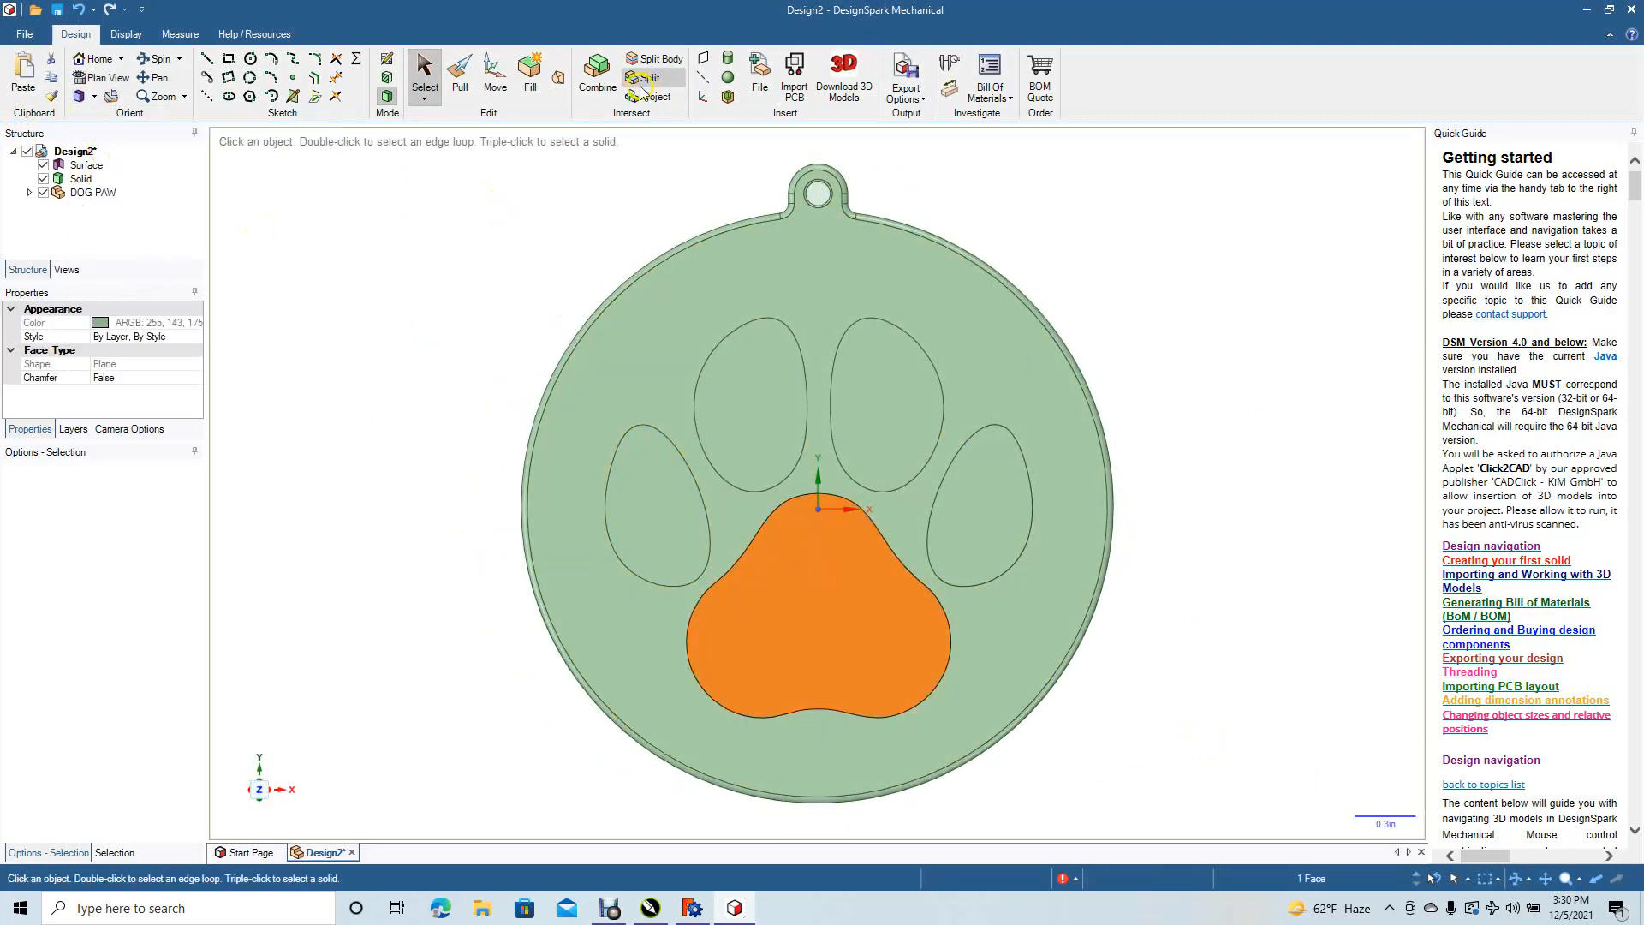
click(759, 69)
click(759, 163)
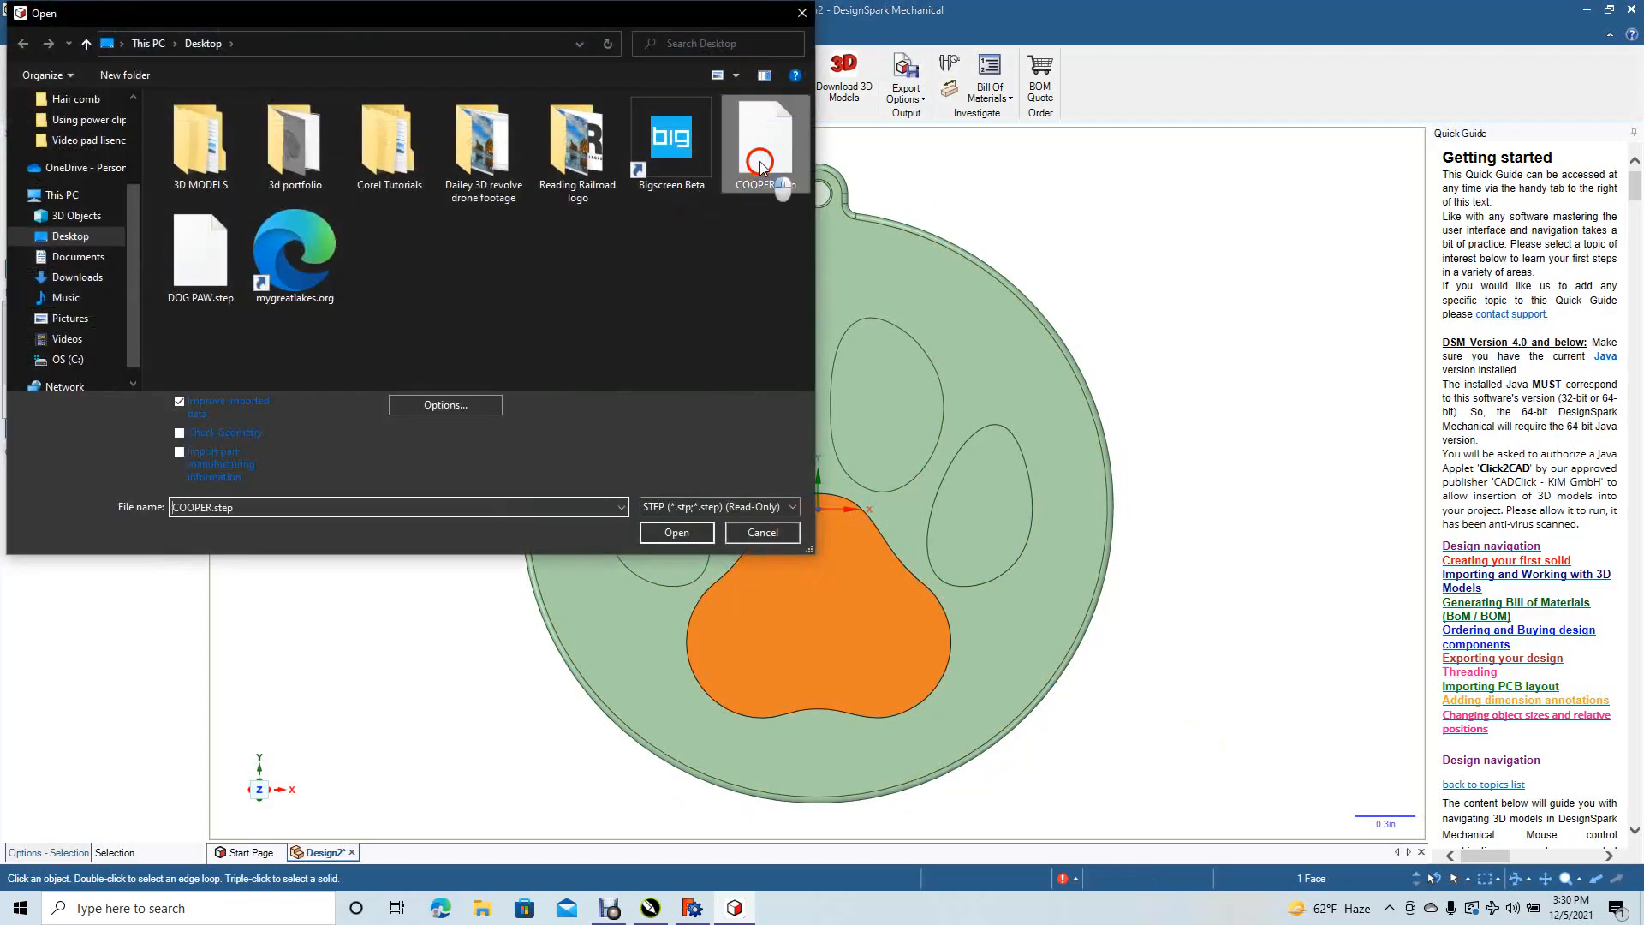
click(679, 533)
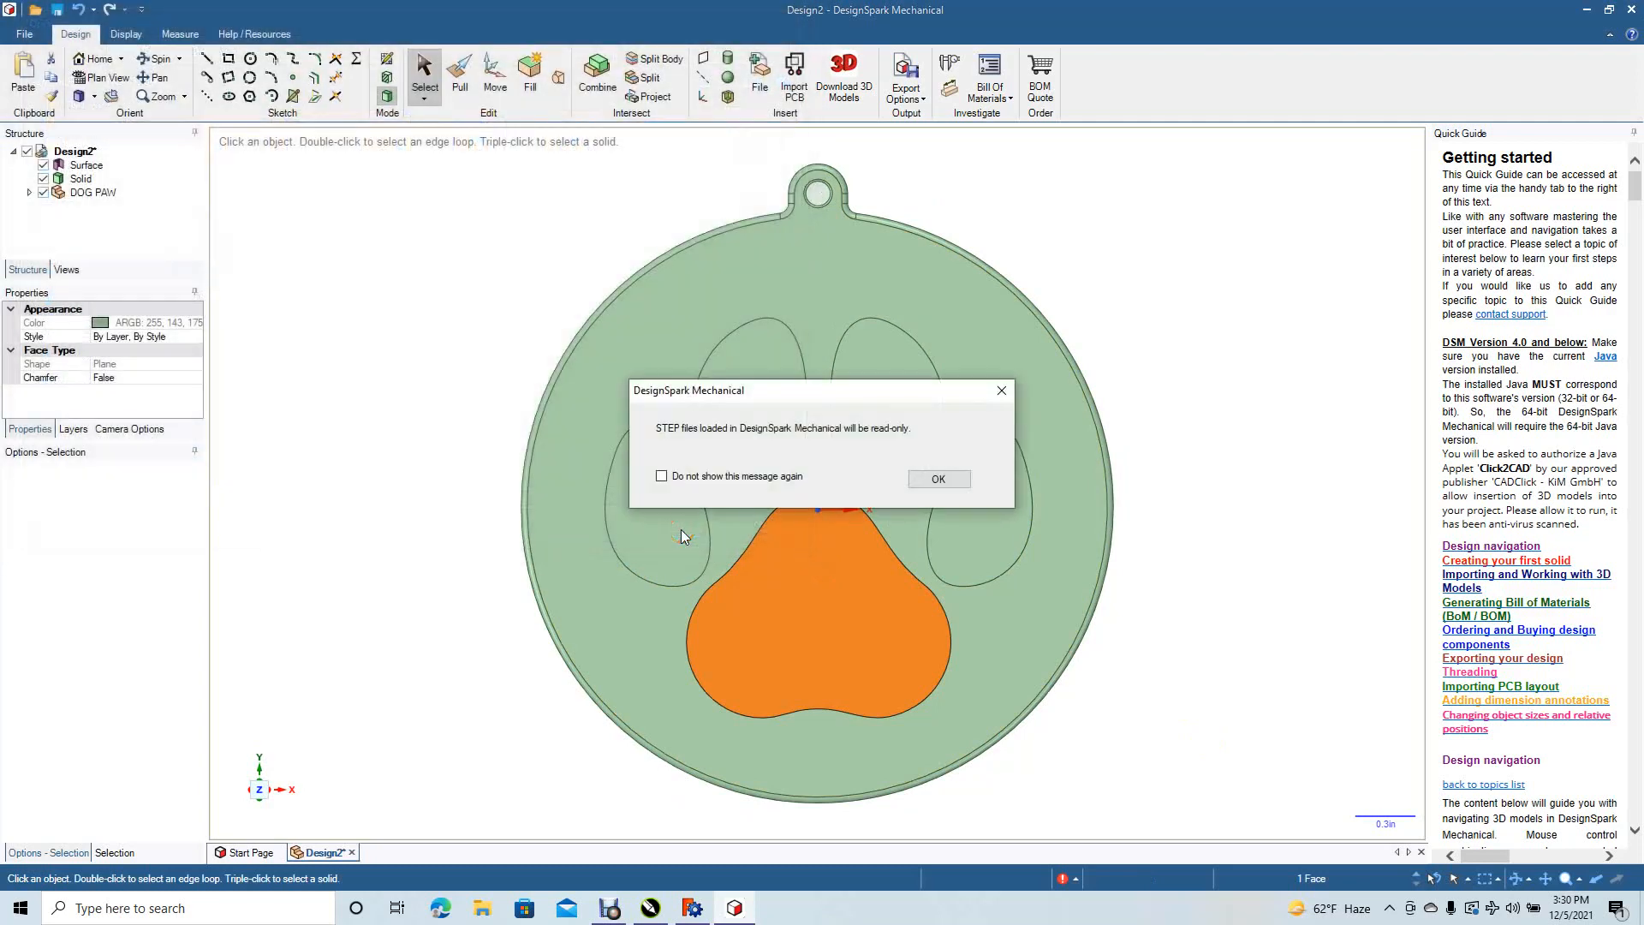
click(939, 479)
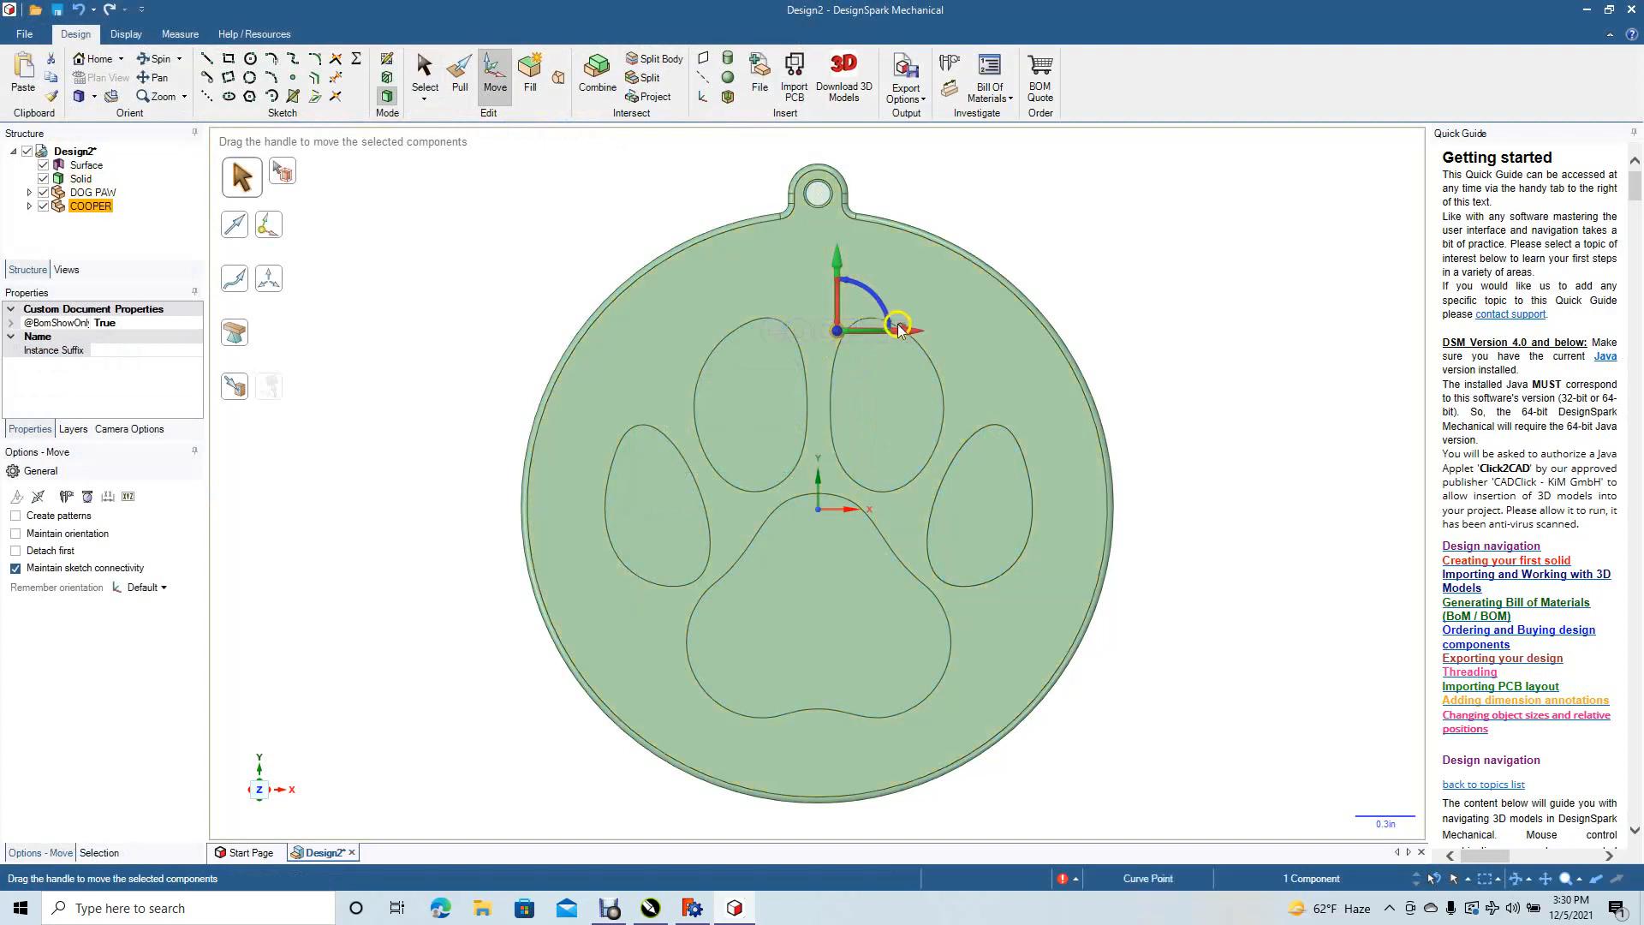
- Move the COOPER lettering along positive X clear of the tag and fill its outline curves into surfaces
drag(905, 334, 1319, 333)
click(1175, 216)
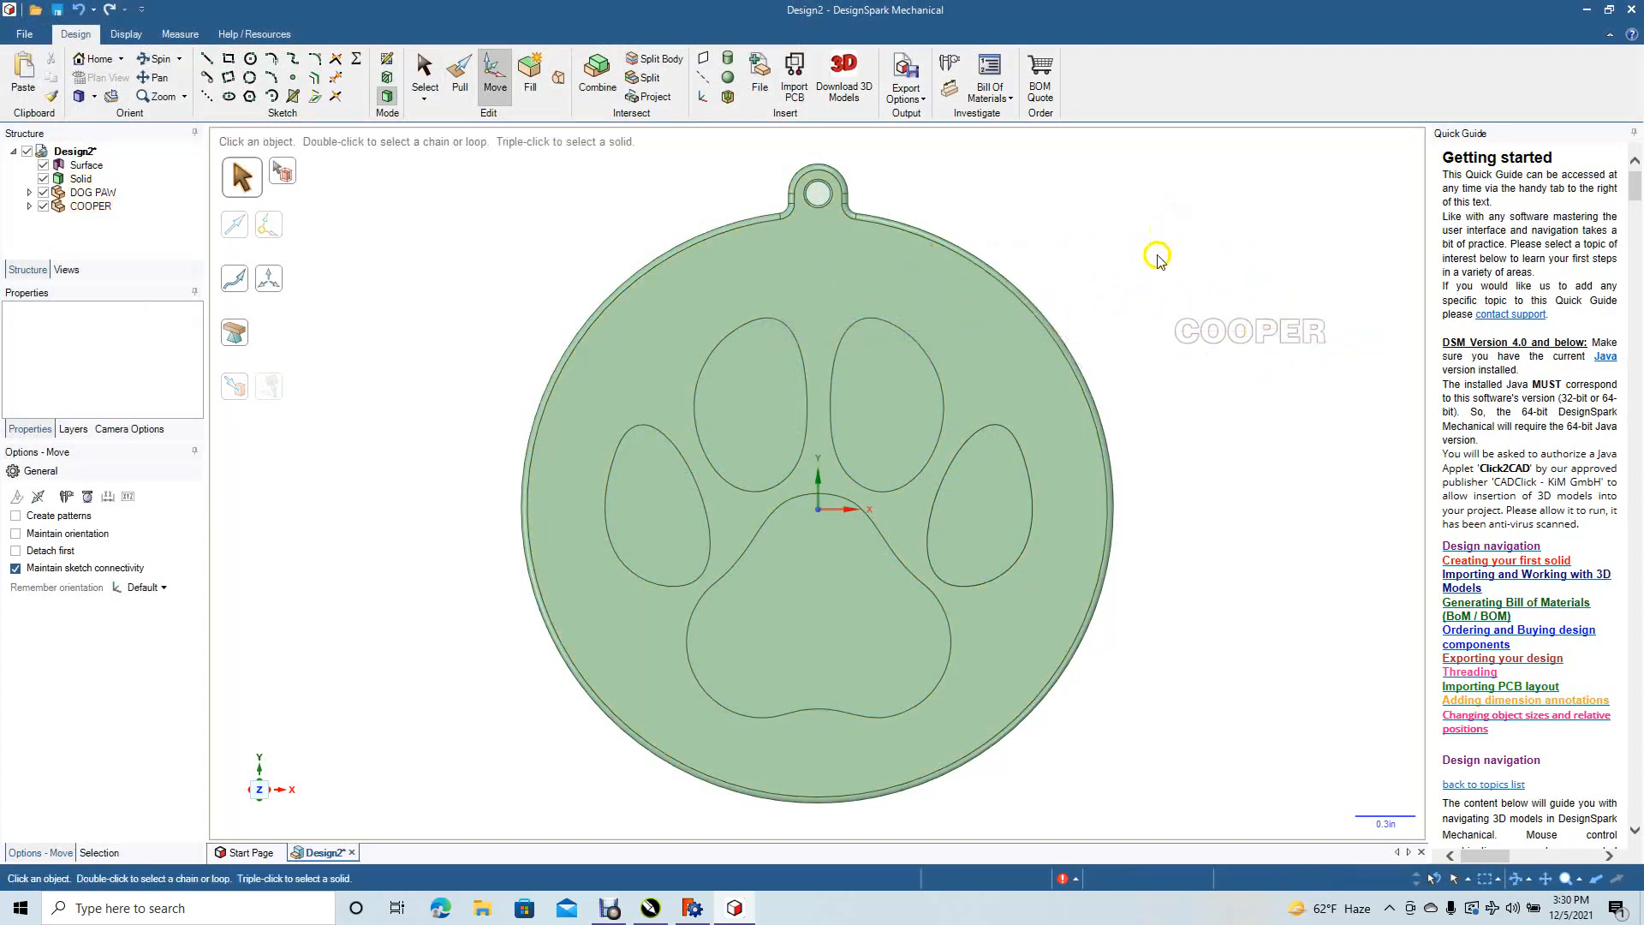
drag(1147, 266, 1370, 420)
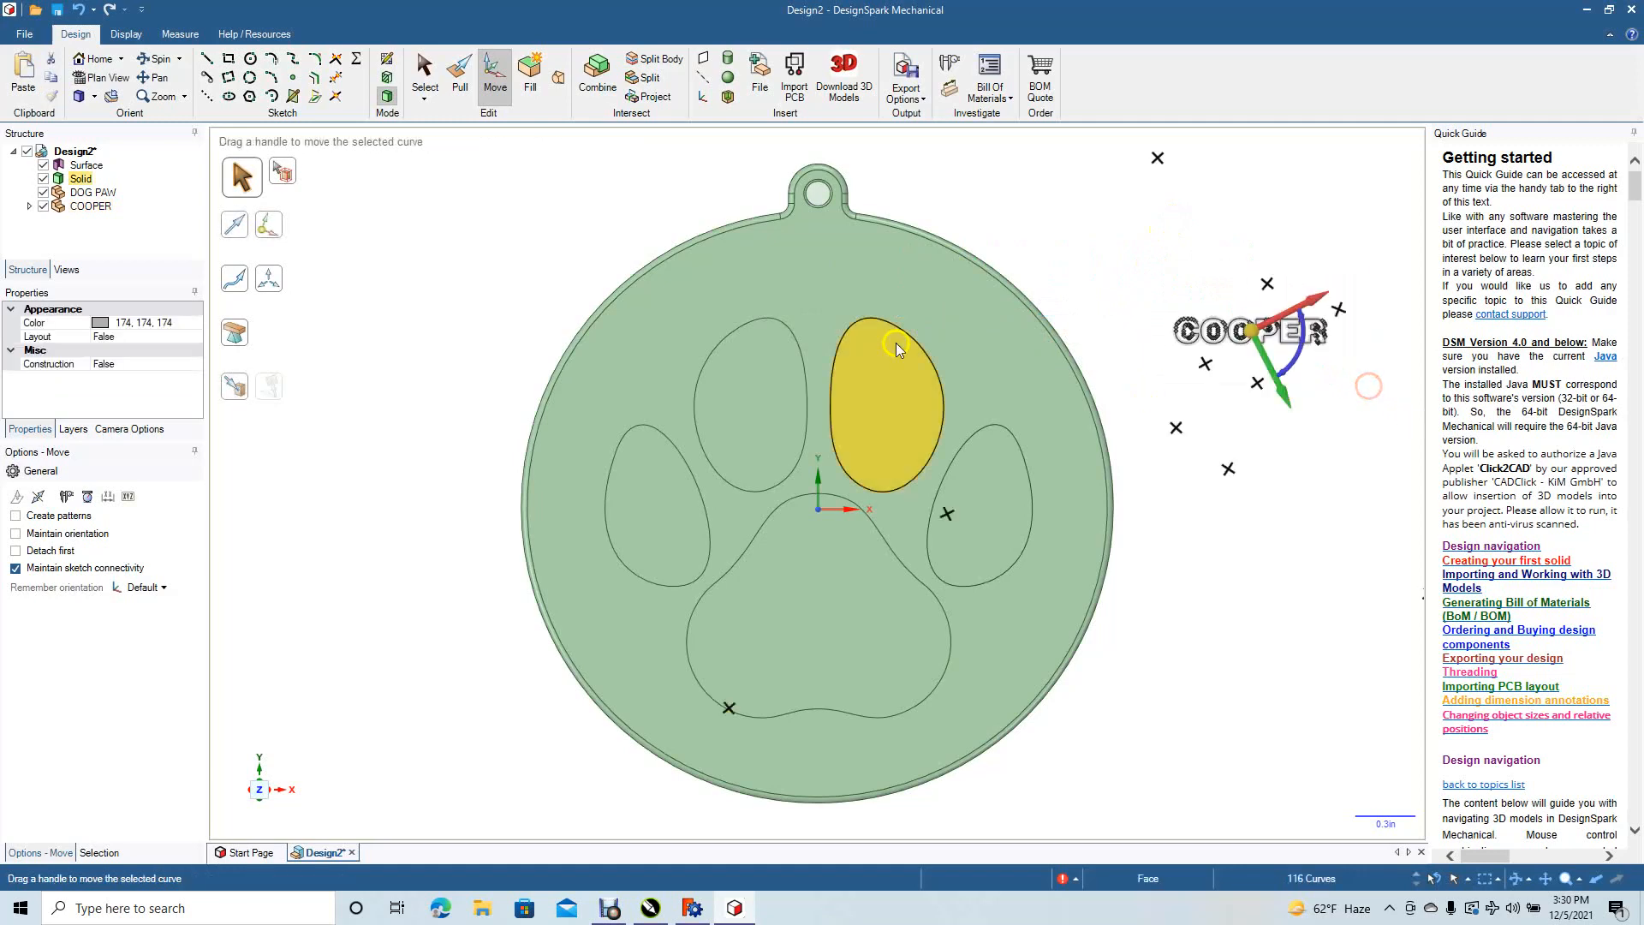
click(531, 81)
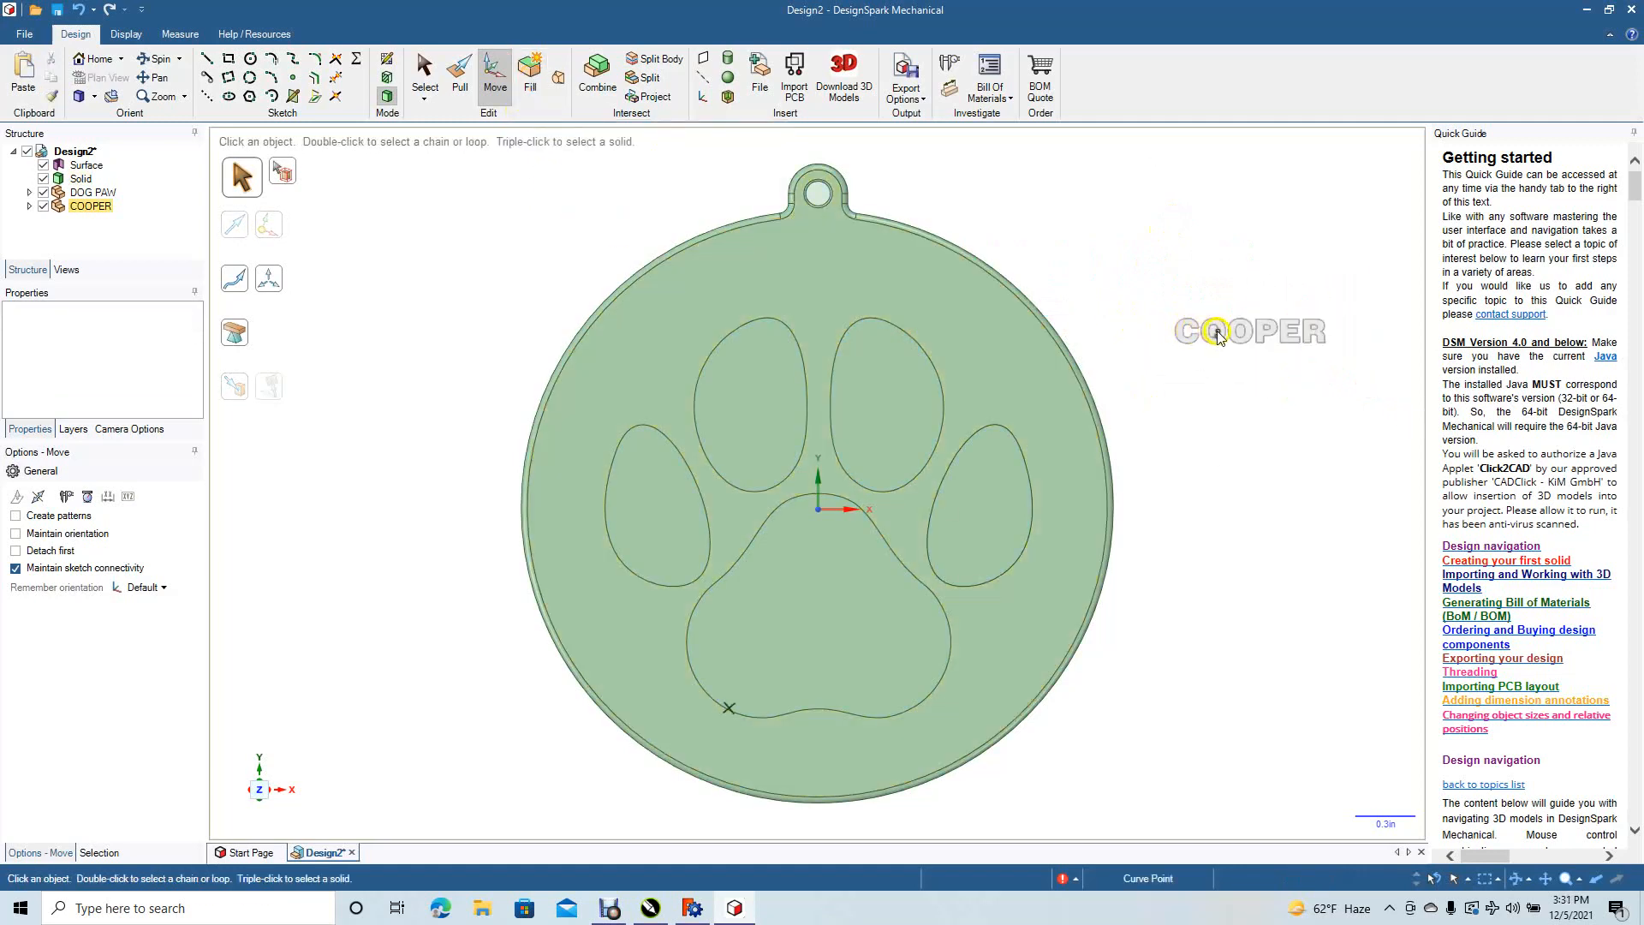
- Delete the filled inner faces of both Os, the P and the R in the COOPER lettering
scroll(1224, 342, up, 3)
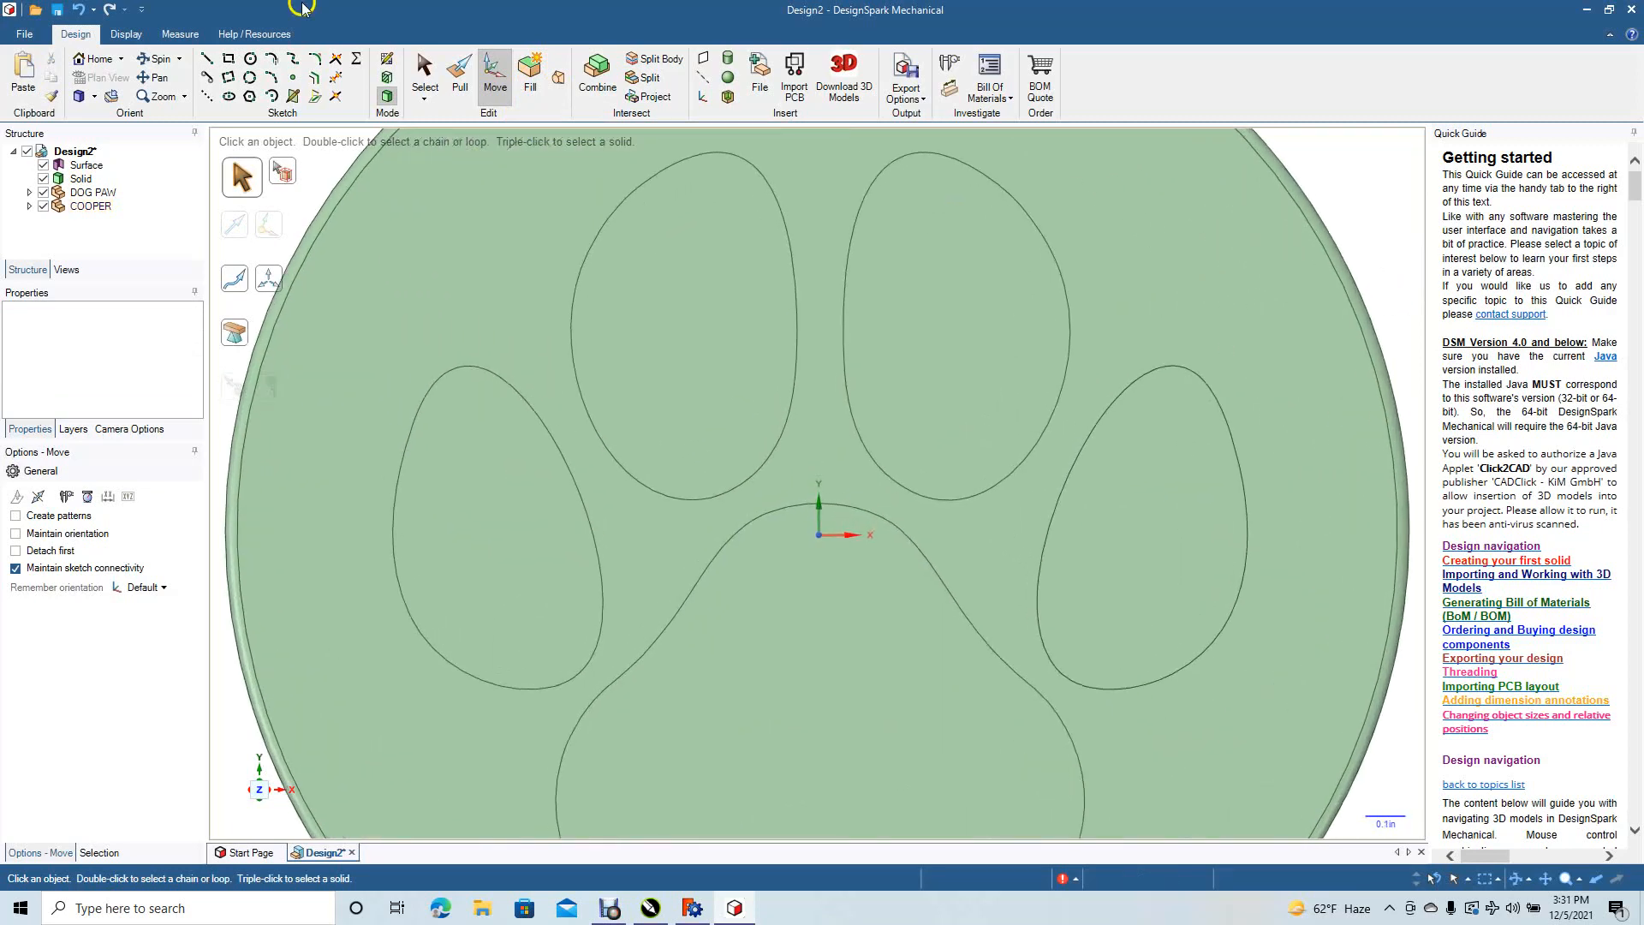
click(165, 78)
drag(983, 480, 309, 733)
click(388, 97)
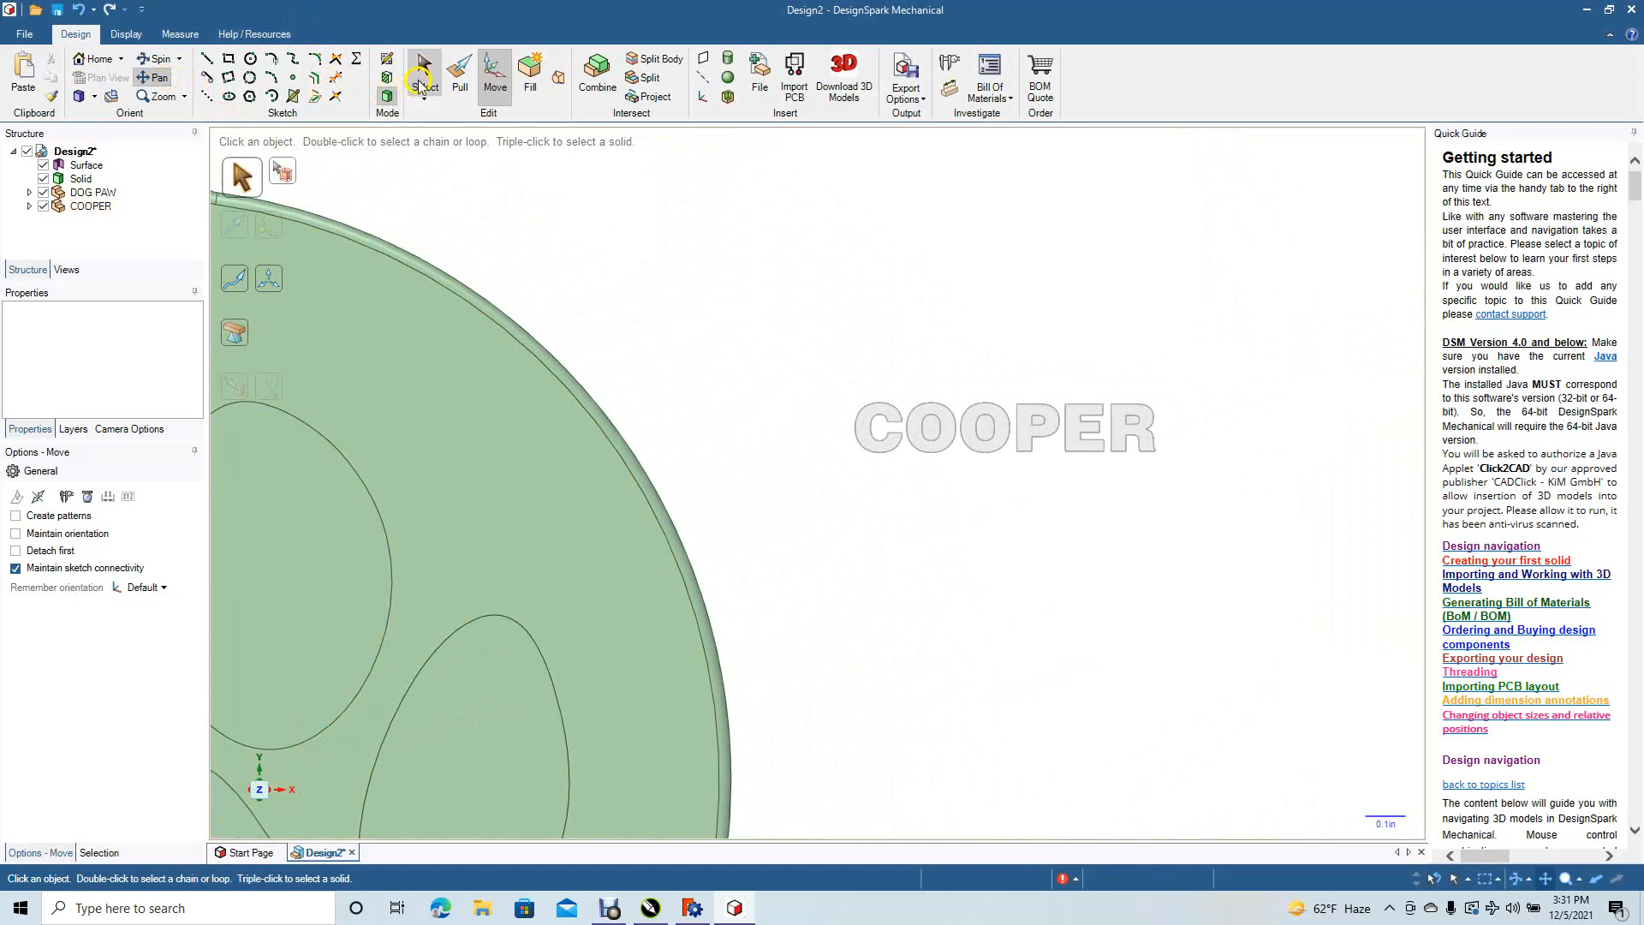
click(425, 73)
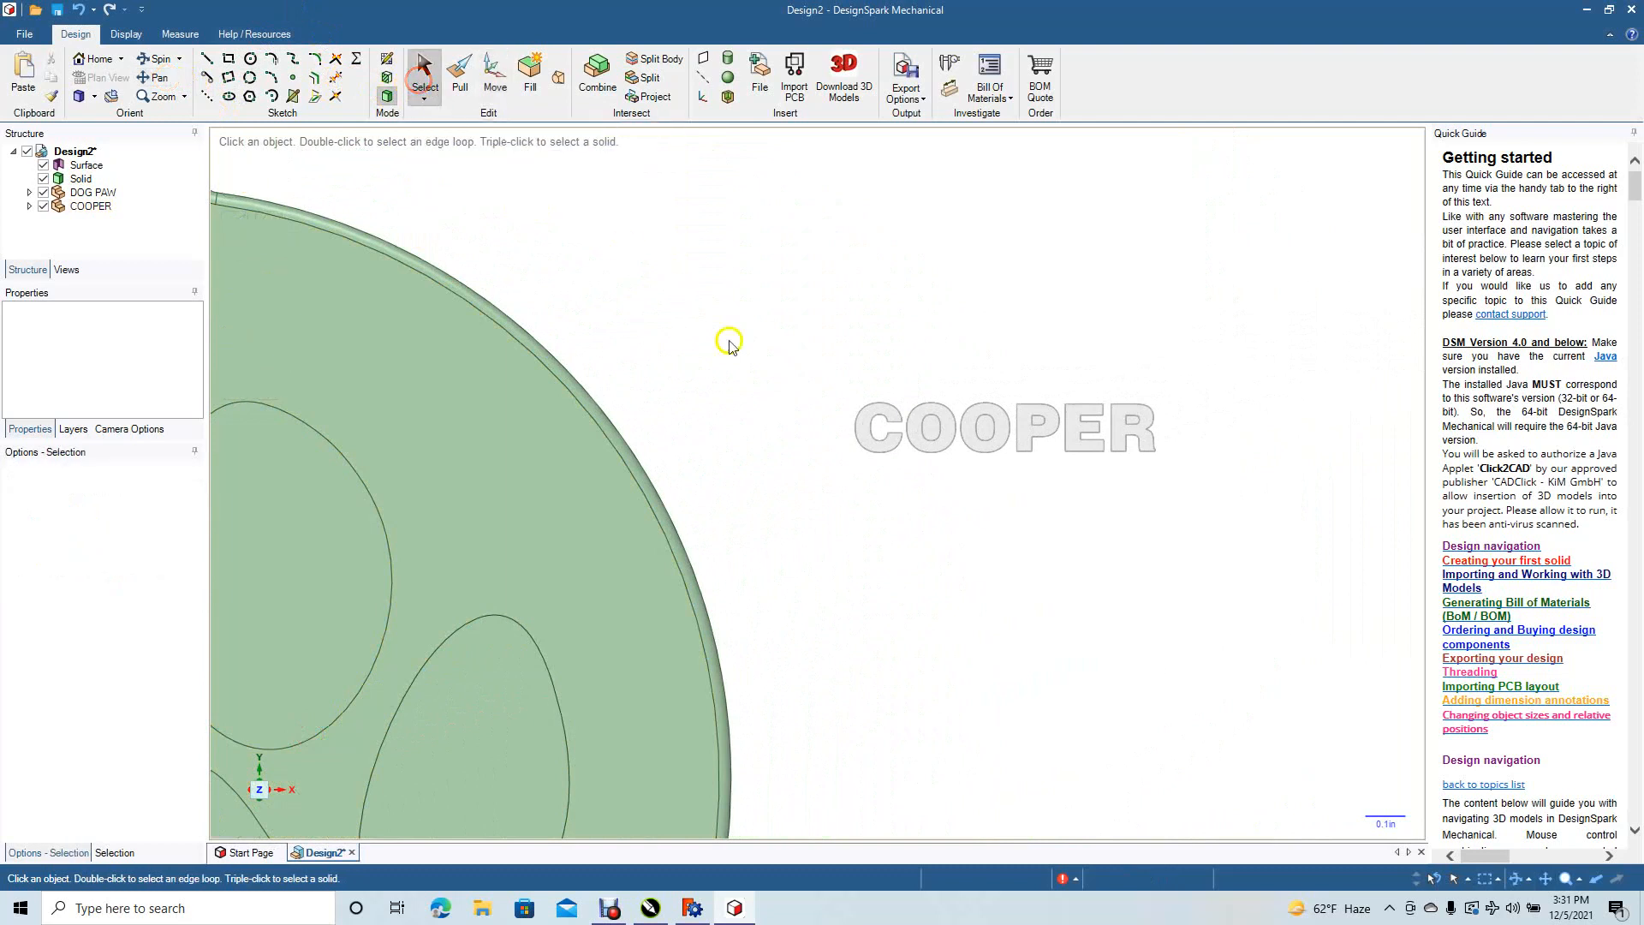
click(937, 437)
key(Escape)
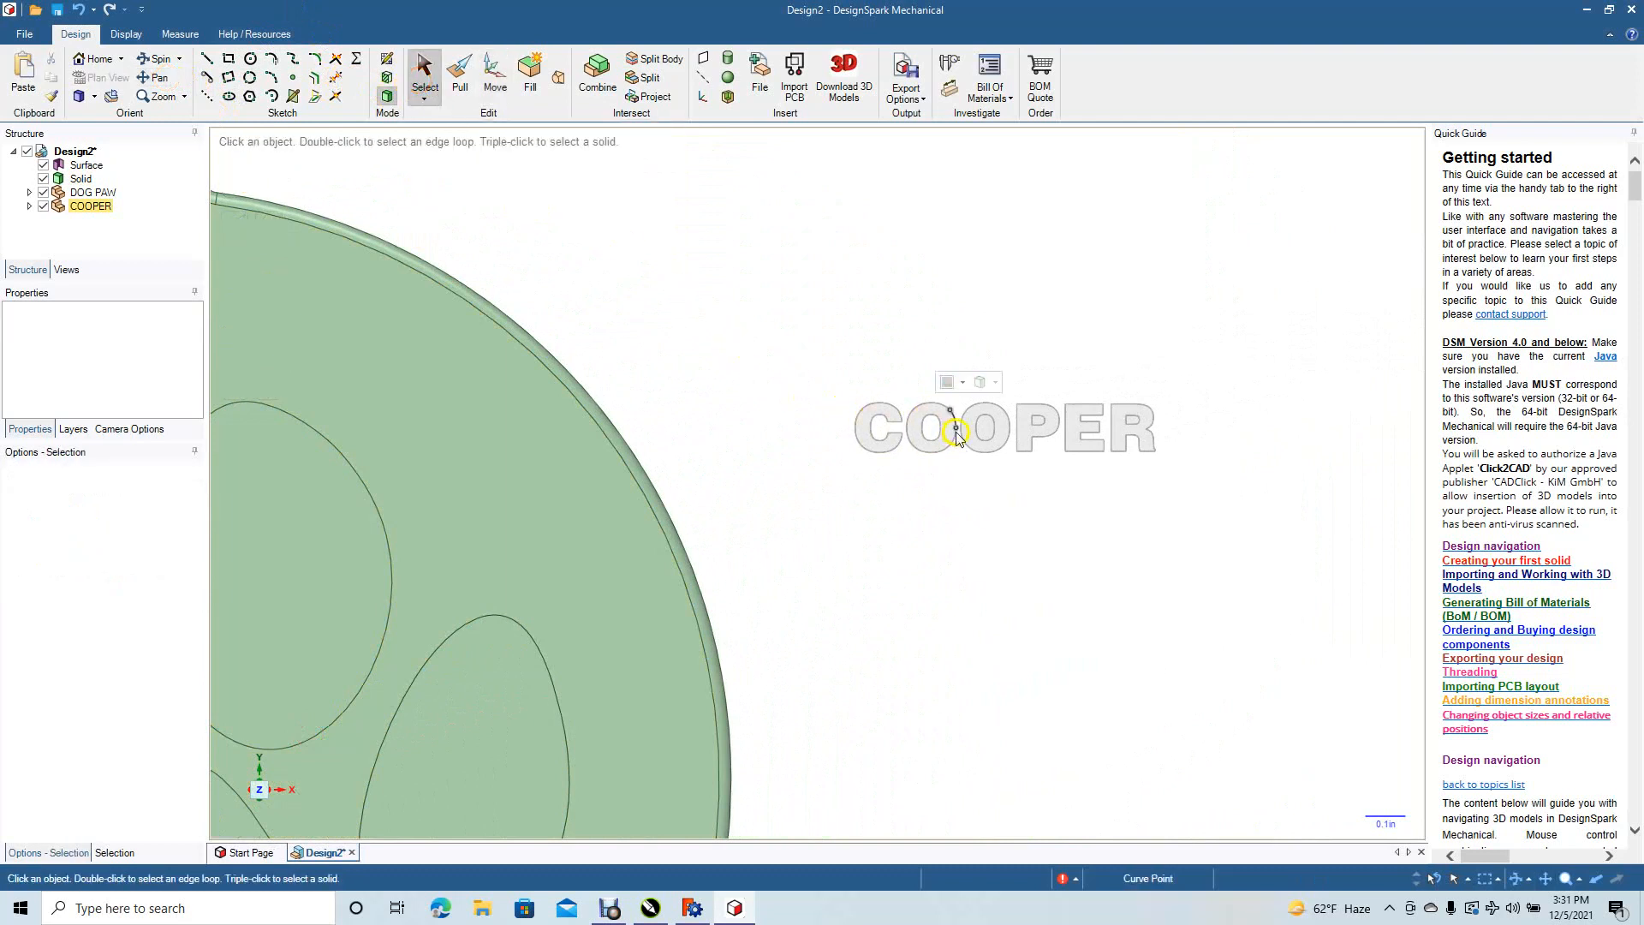
click(985, 435)
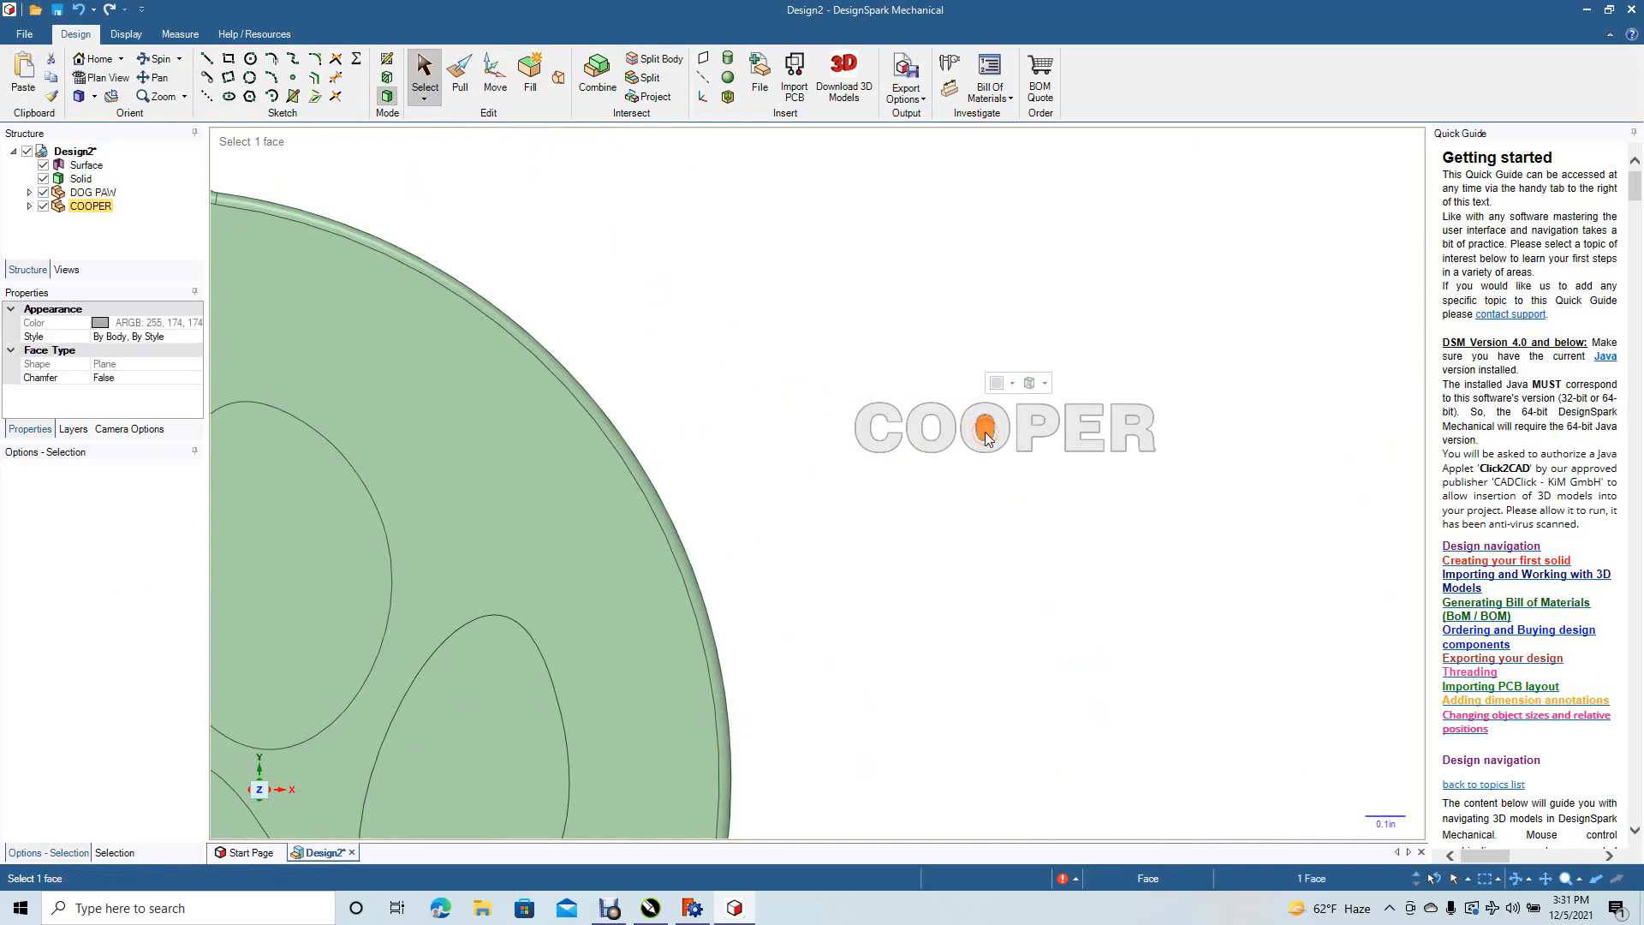
key(Escape)
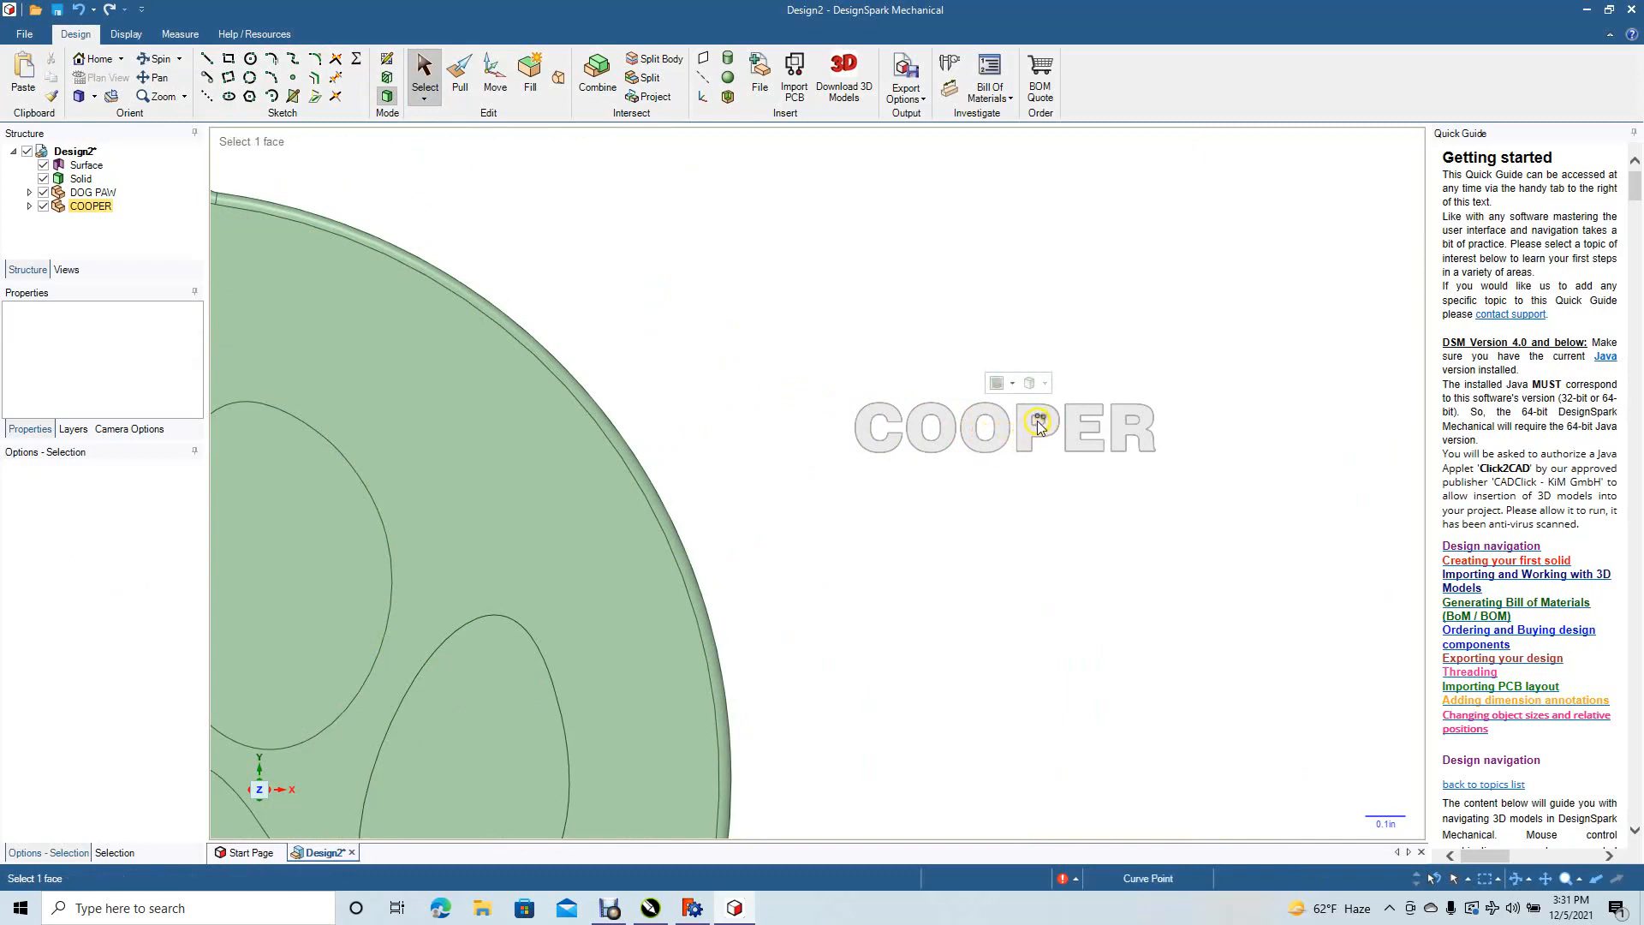
click(1038, 423)
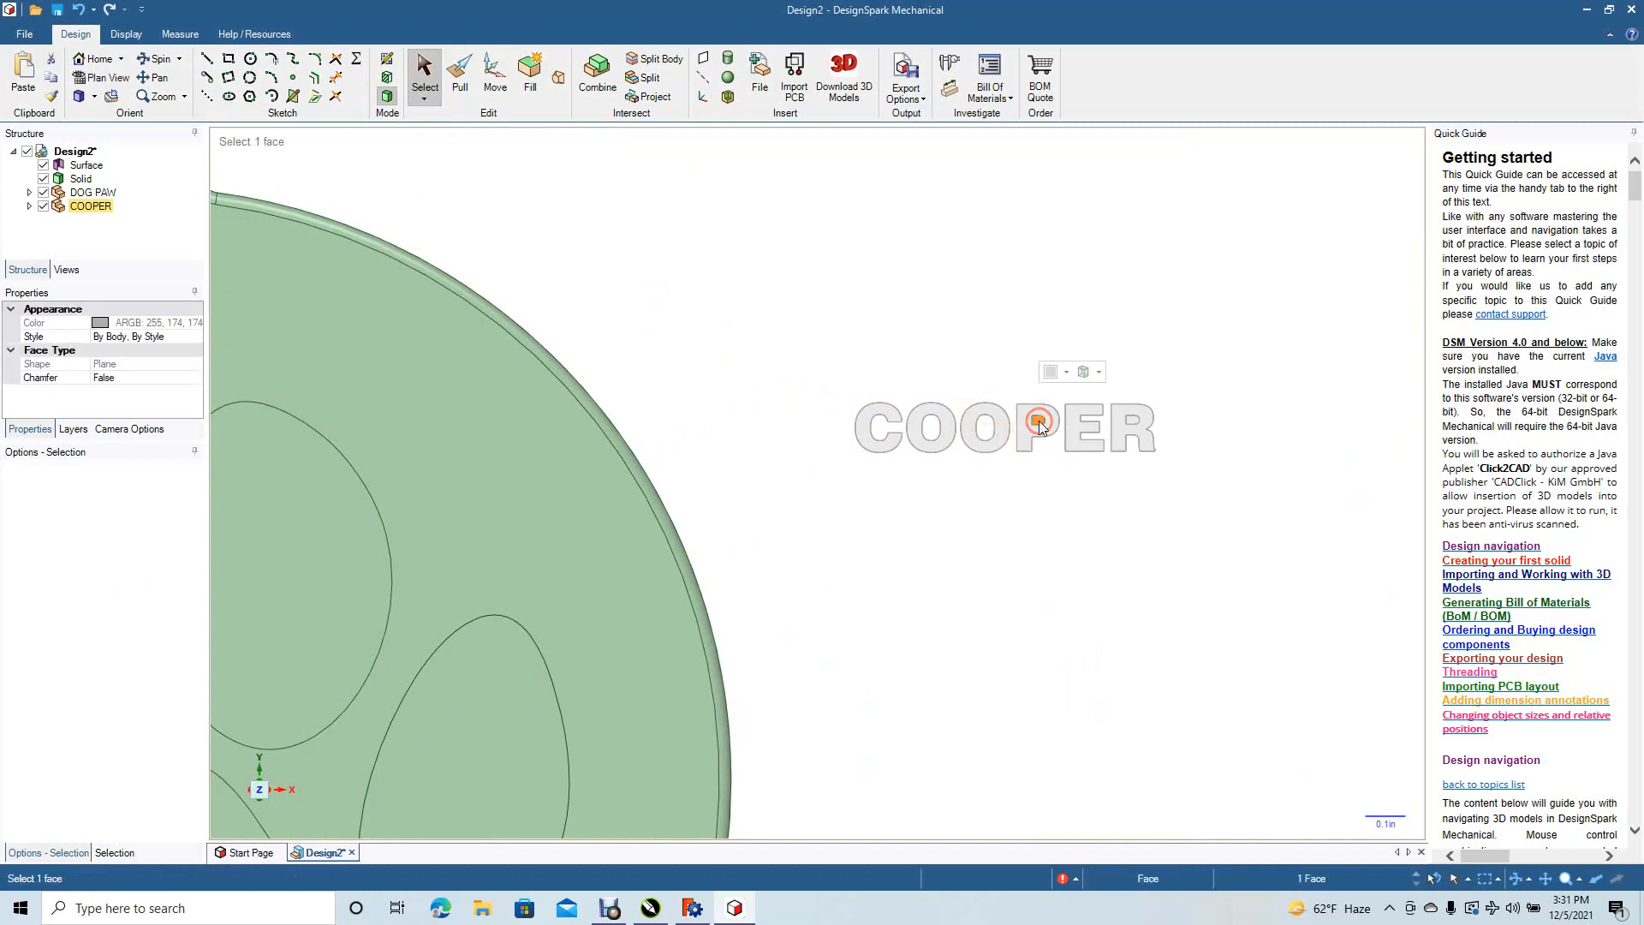
key(Escape)
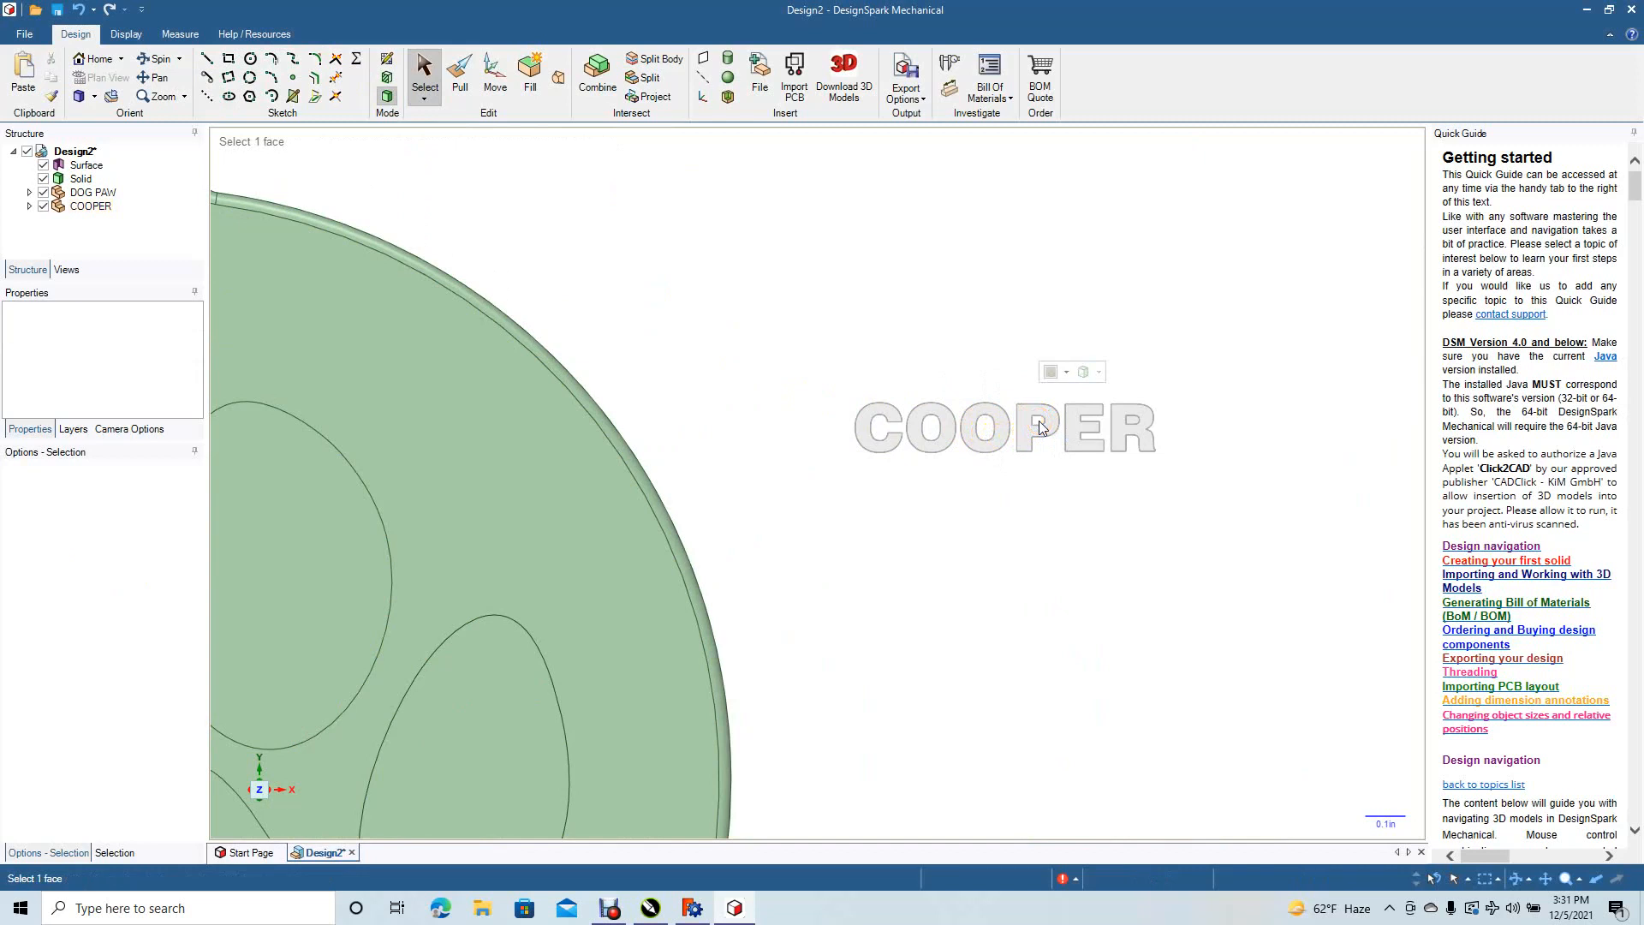
click(1132, 419)
key(Escape)
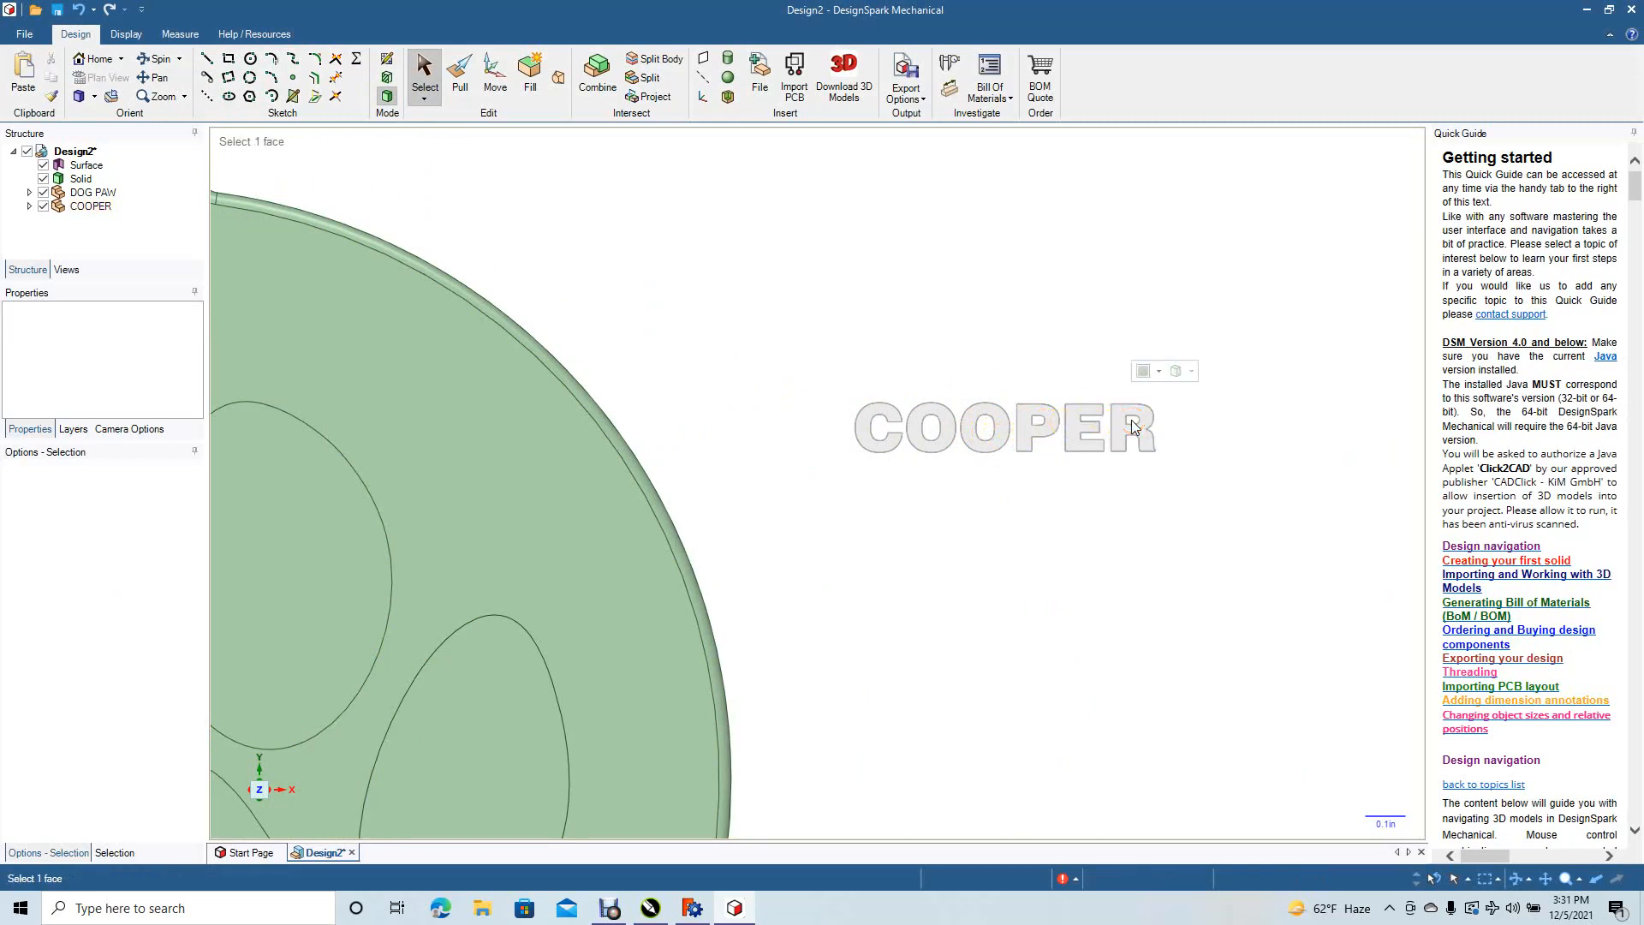
- Select the six filled COOPER letter faces and move them onto the middle of the large paw pad
drag(815, 345, 1242, 580)
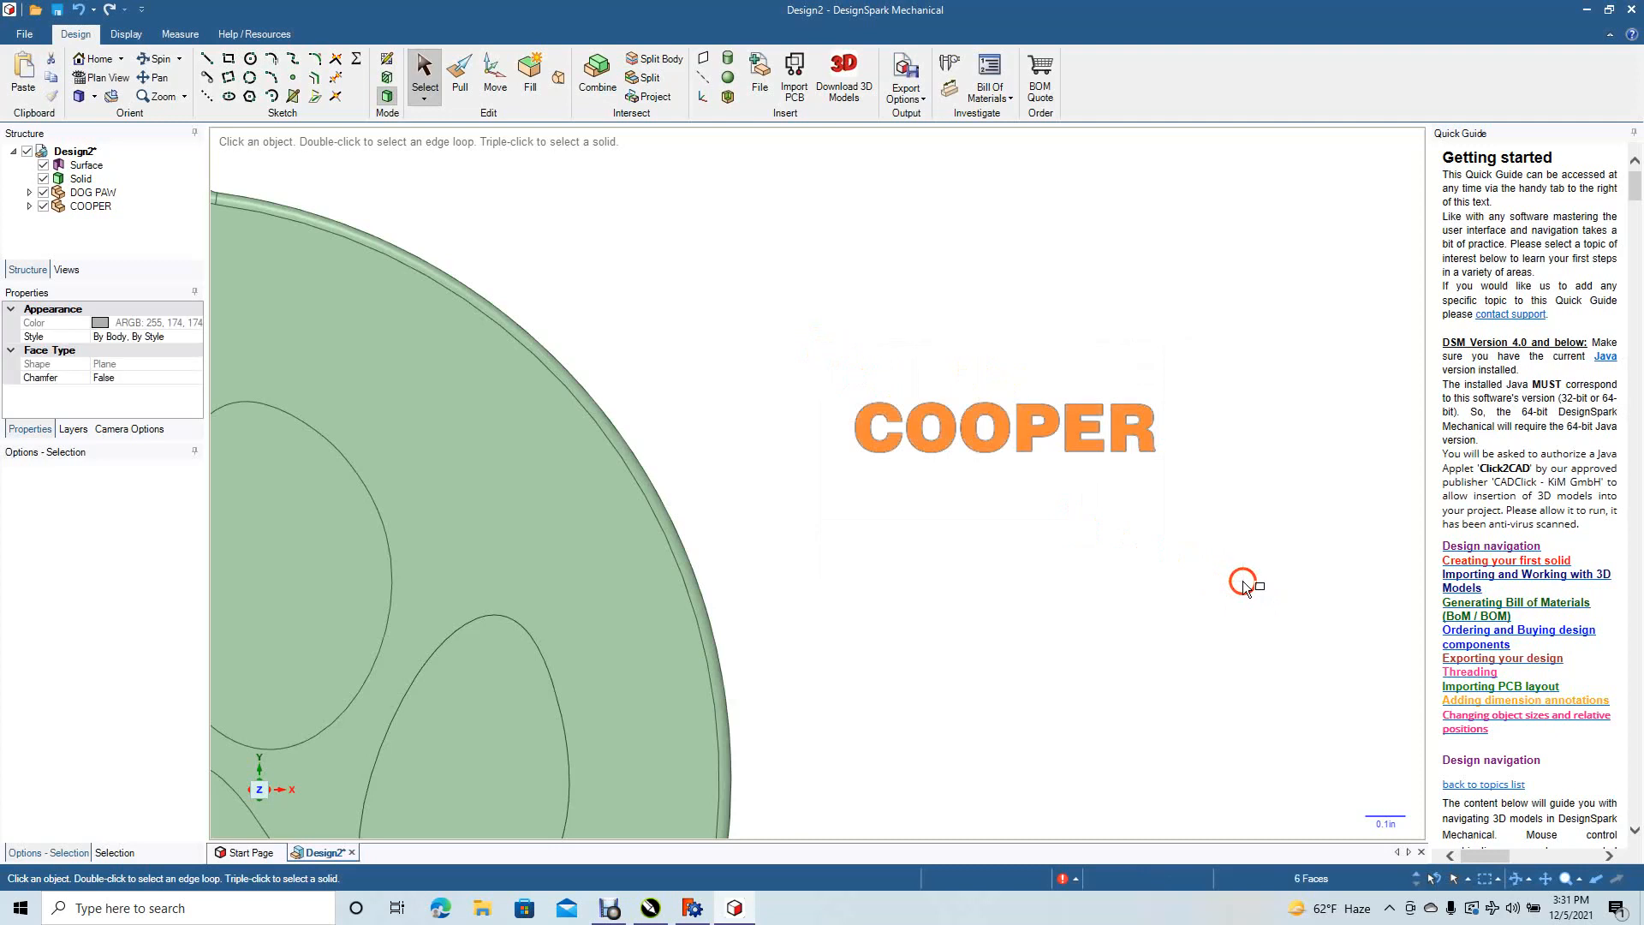
ctrl+scroll(1246, 588, down, 8)
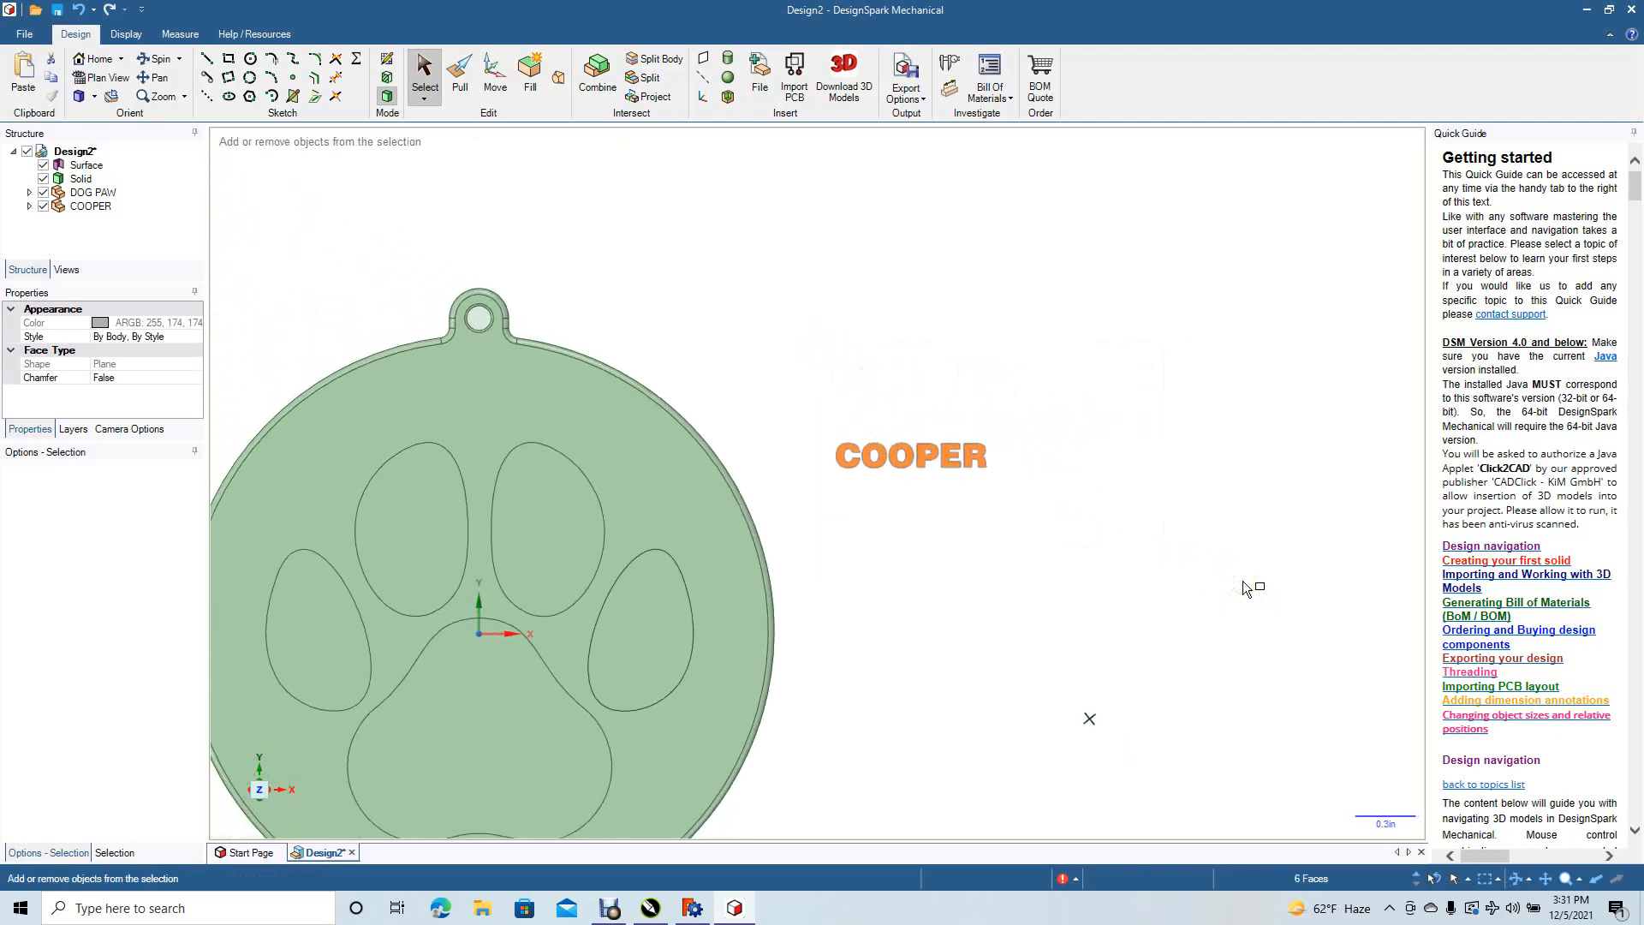
click(495, 76)
drag(933, 441, 682, 695)
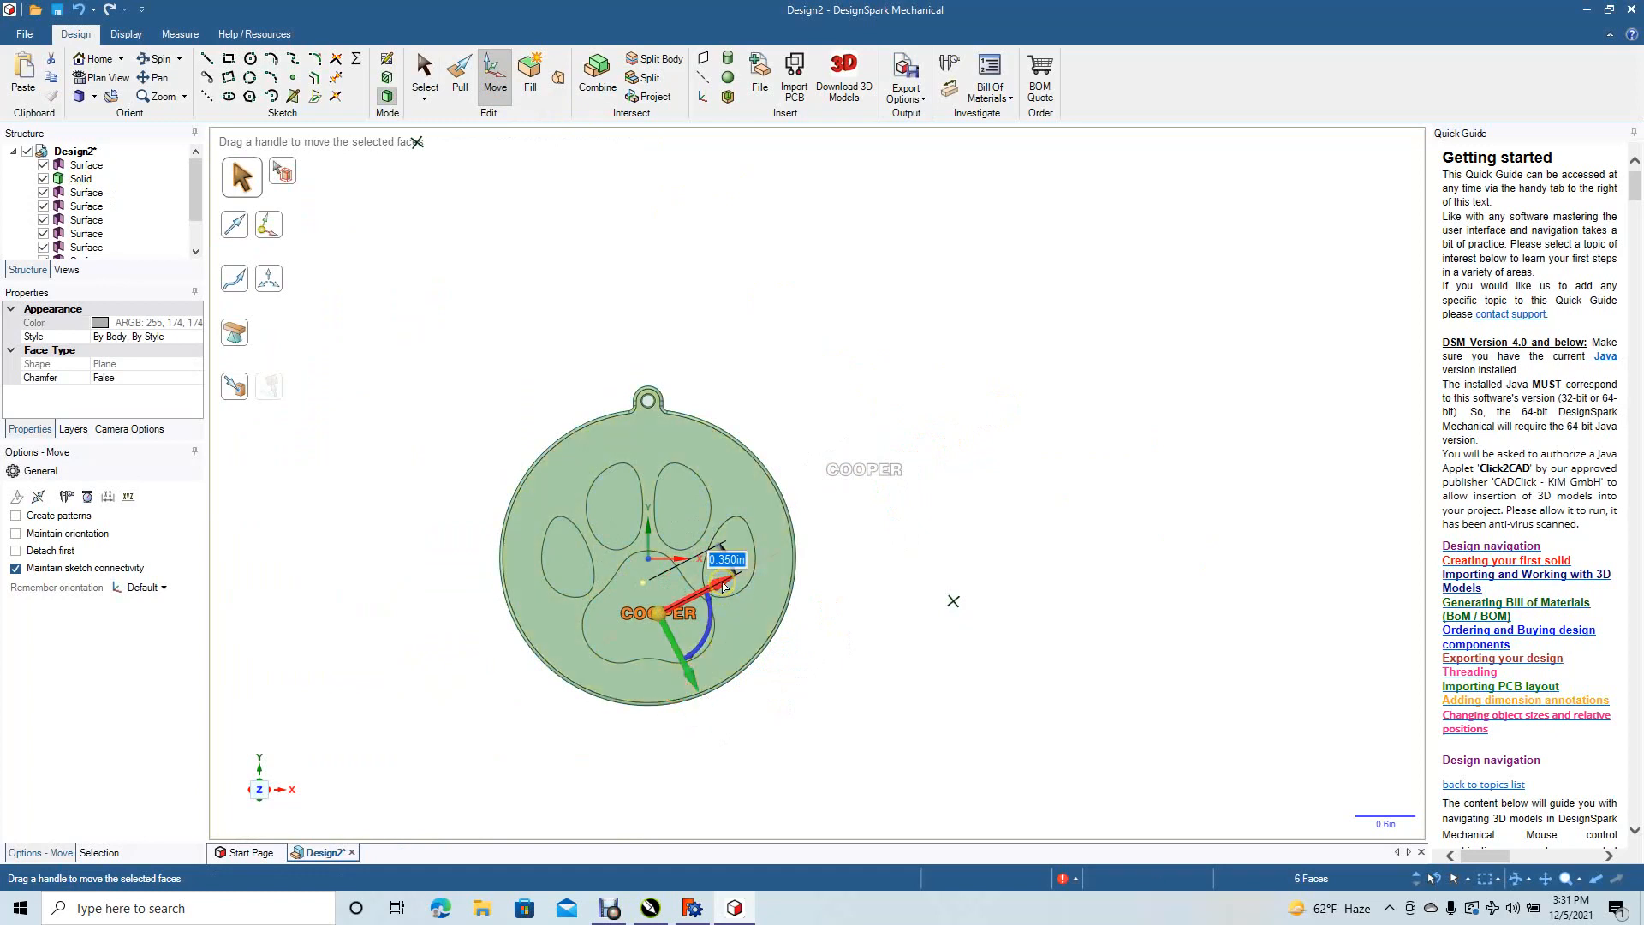
drag(724, 585, 714, 593)
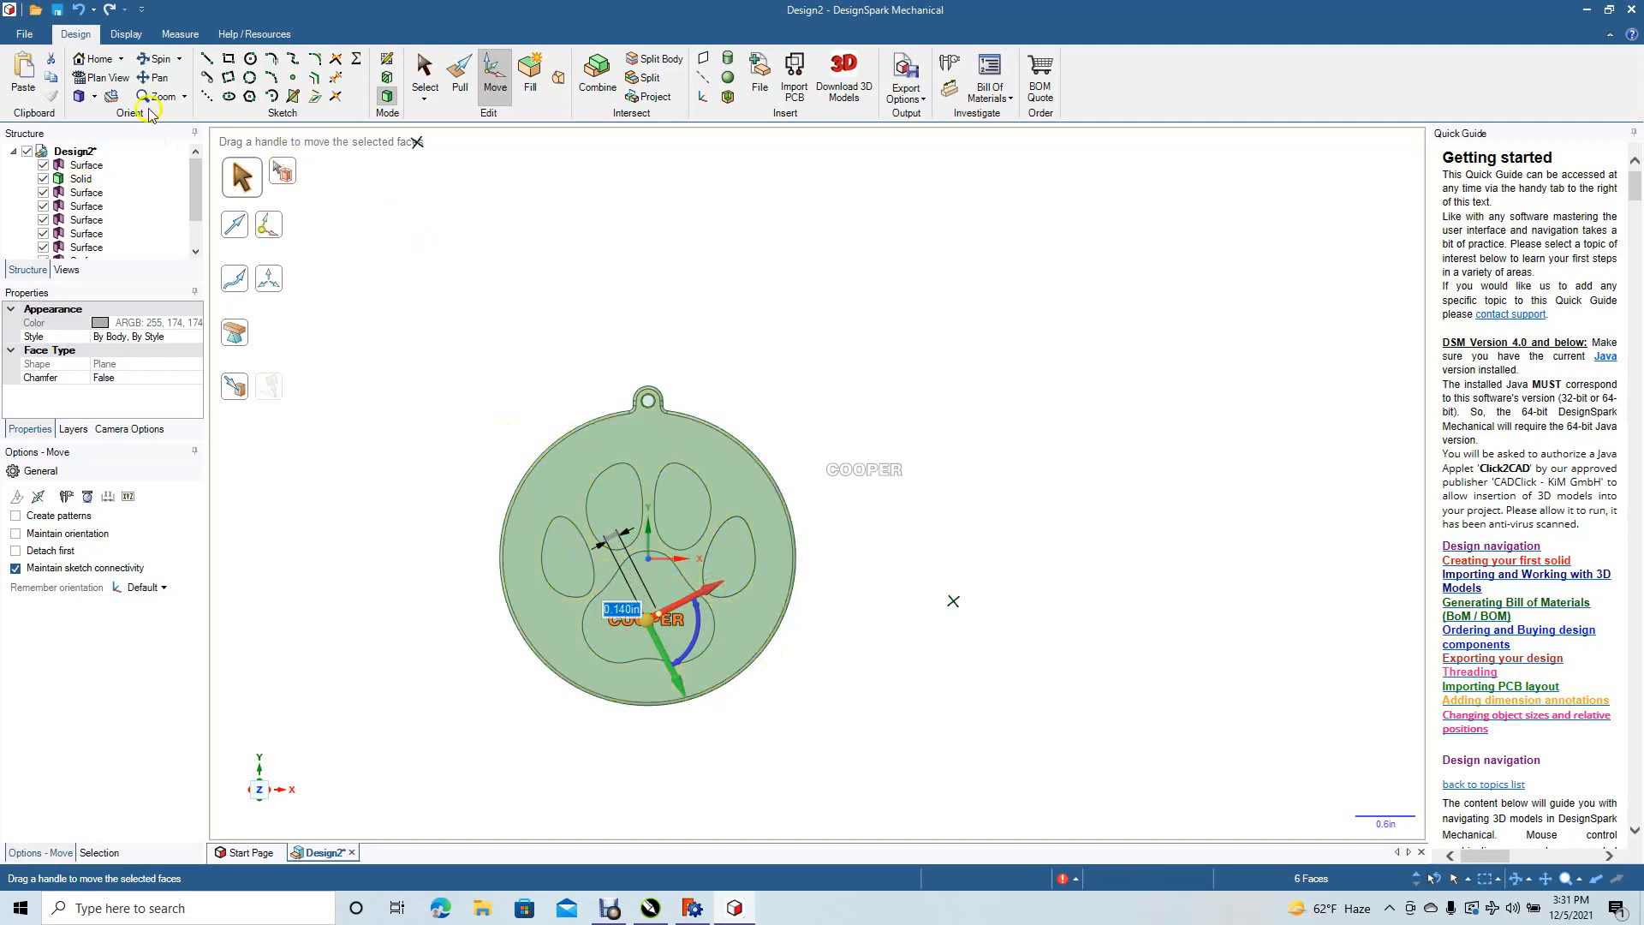
- Pull the six COOPER letter faces up 0.1 in from the large paw pad with the Add option
click(158, 59)
drag(923, 366, 772, 363)
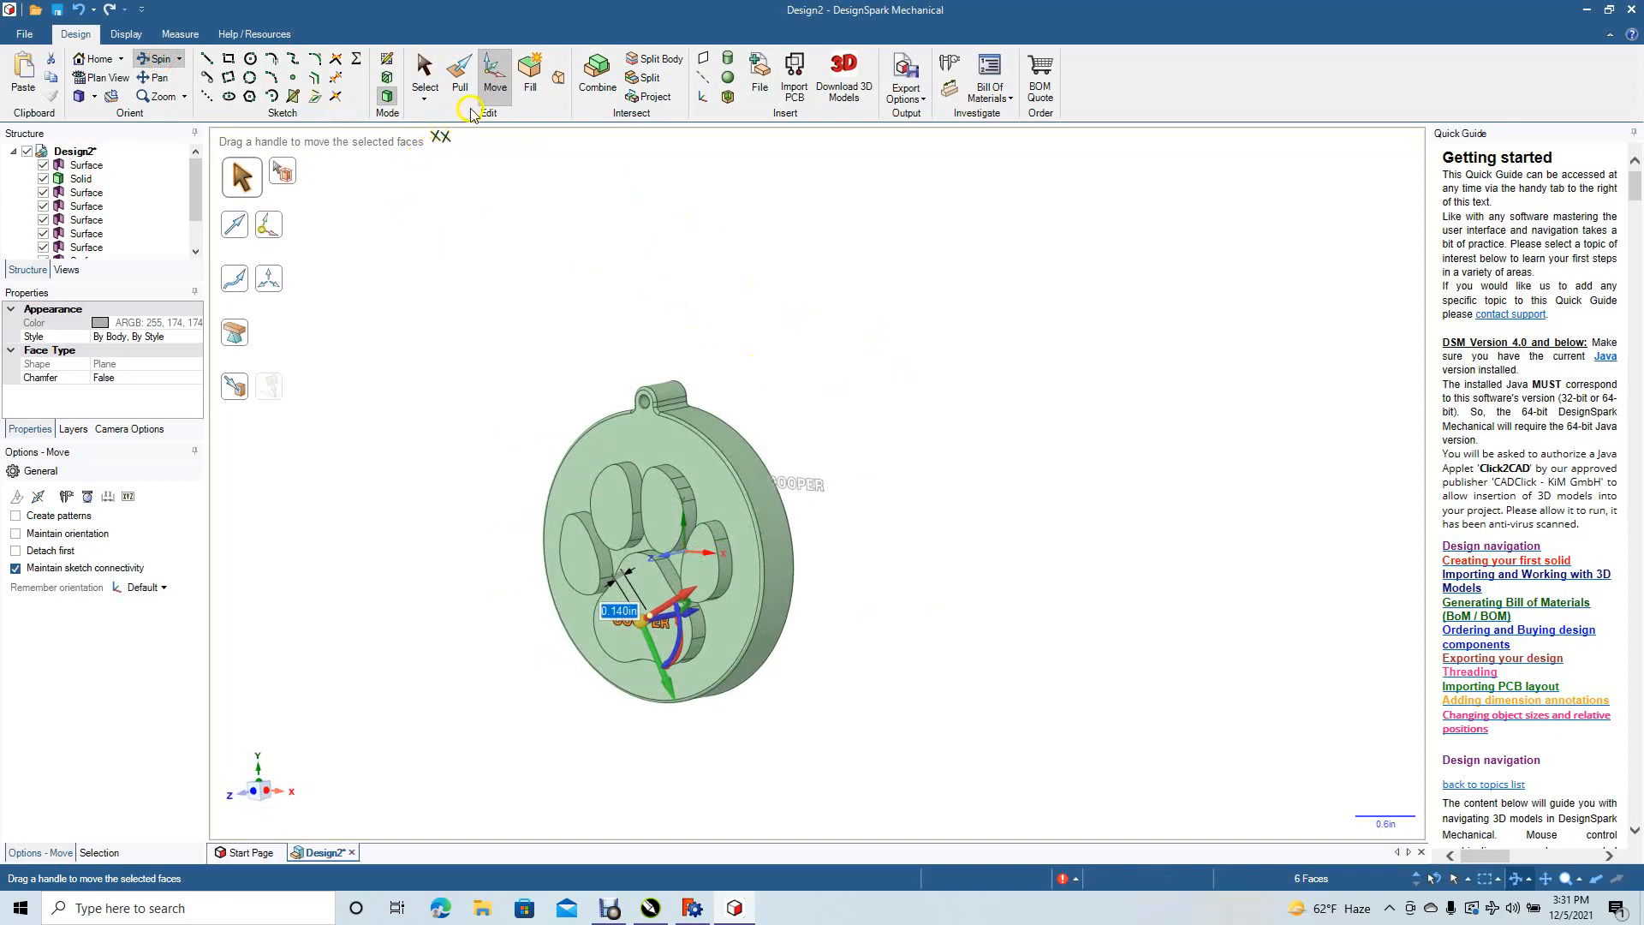
click(460, 77)
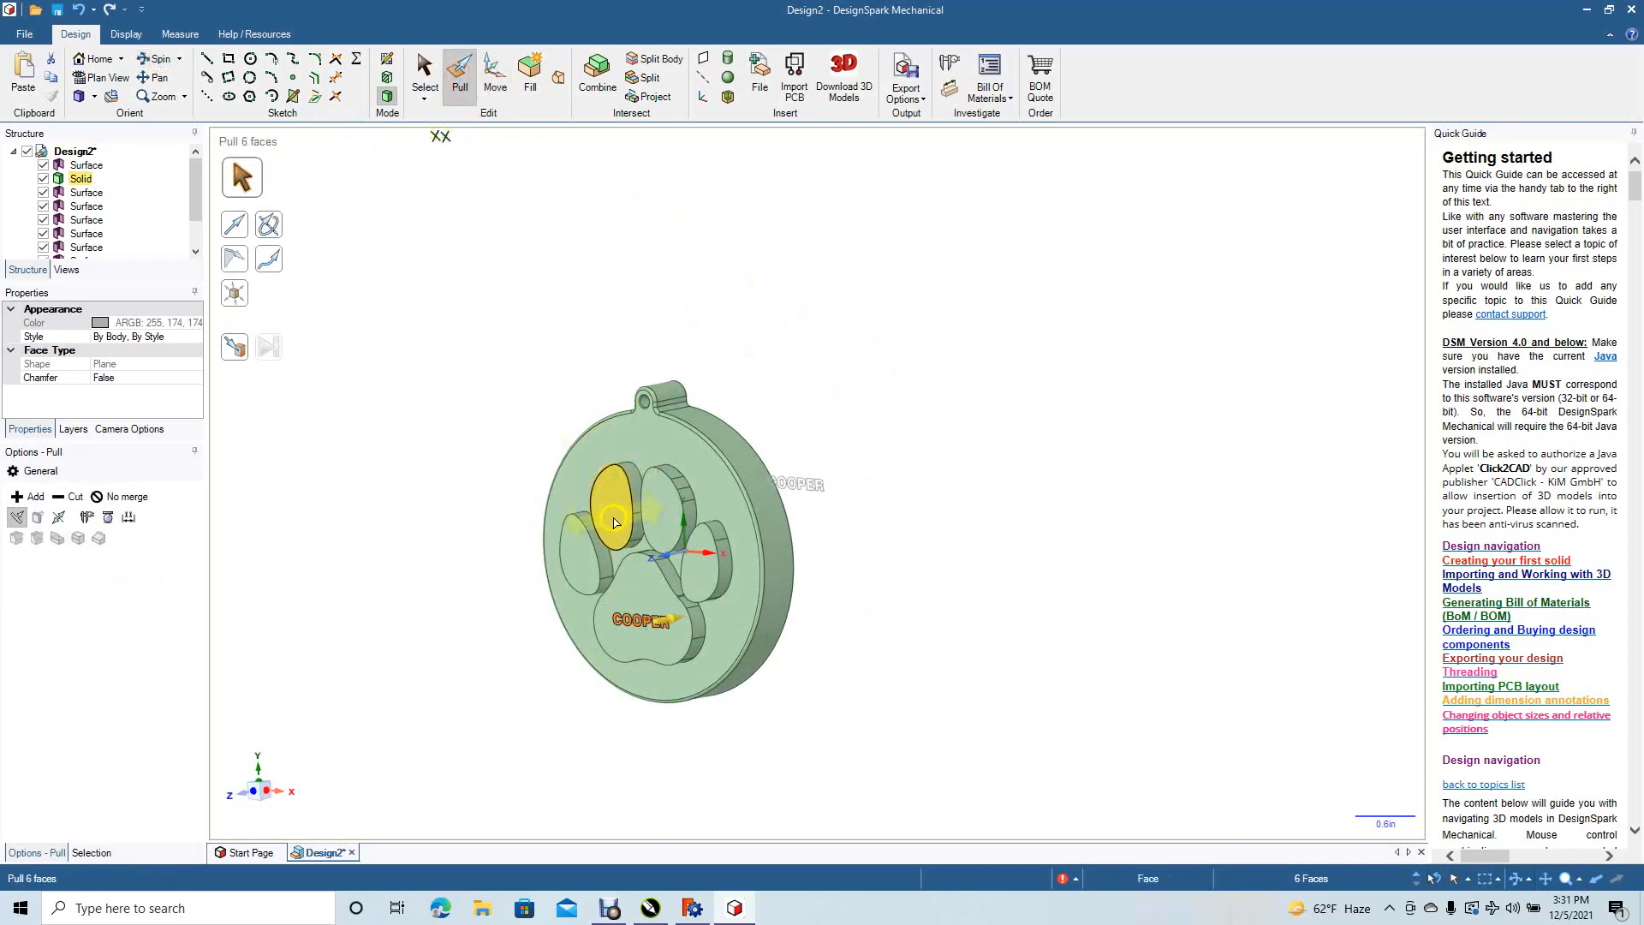
click(16, 497)
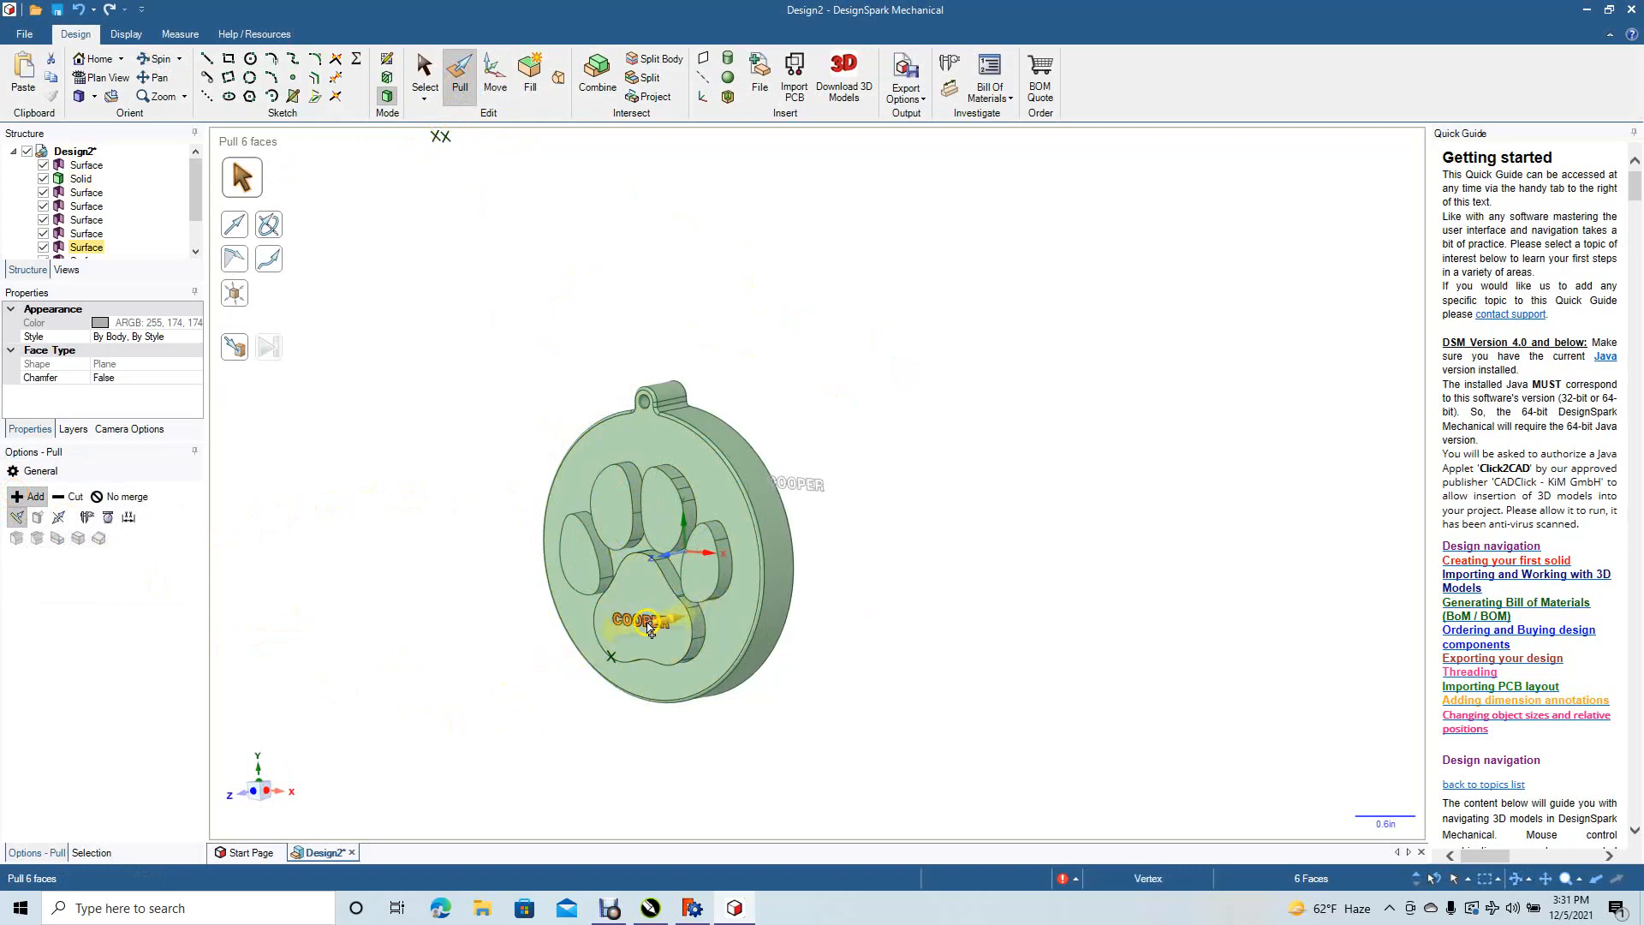
drag(650, 631, 643, 633)
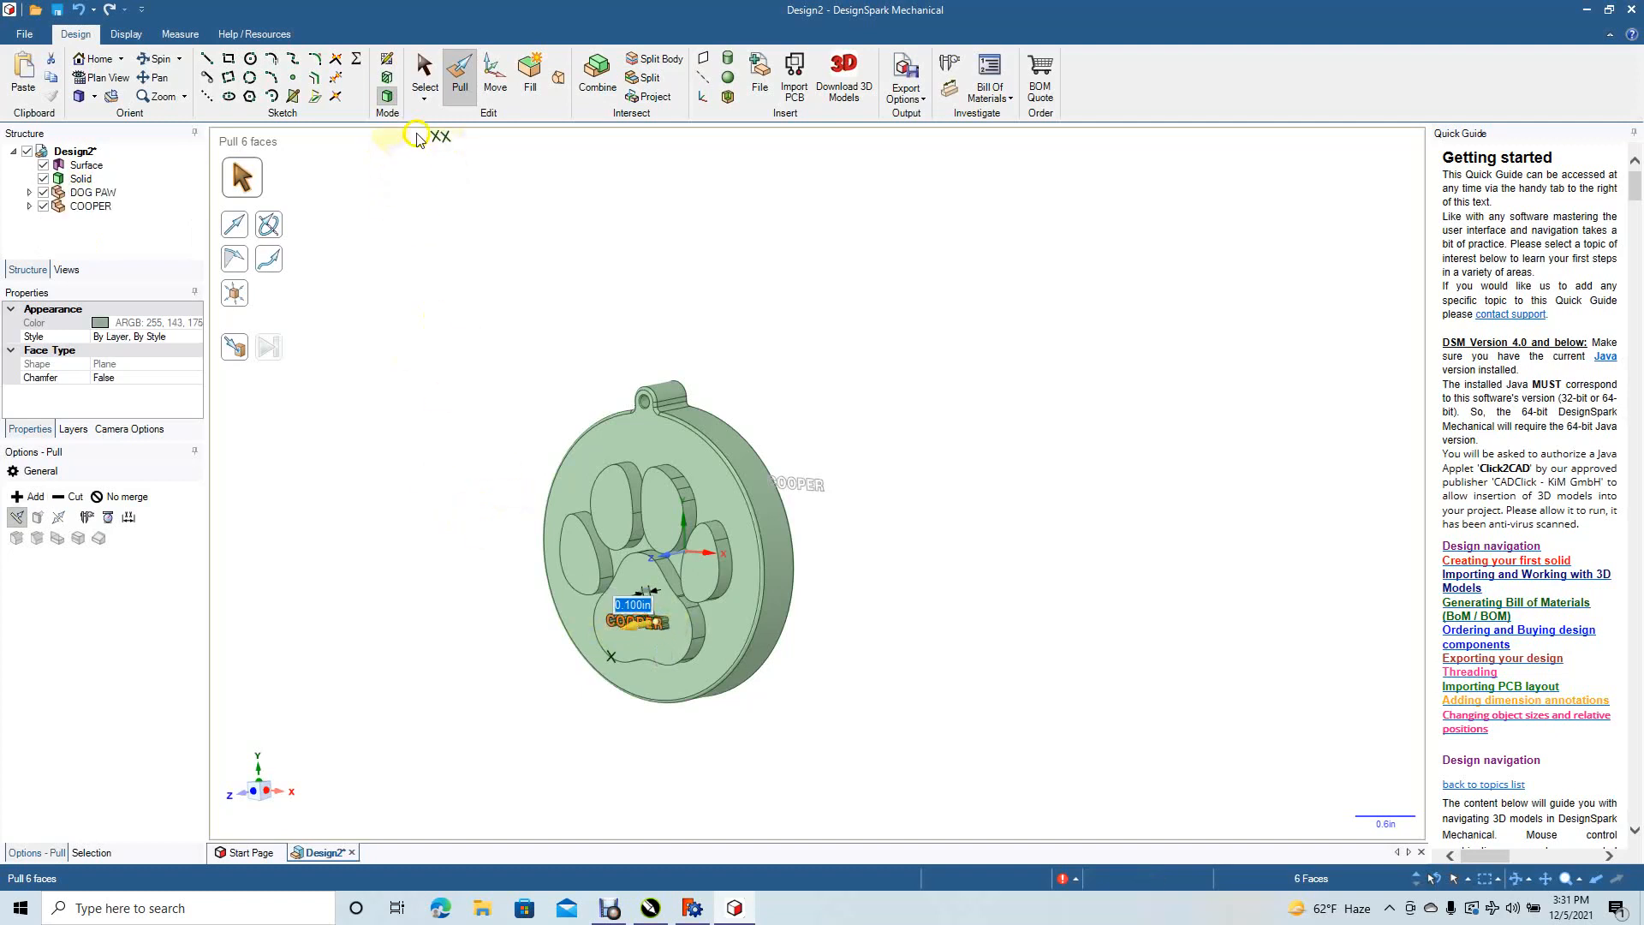
click(421, 72)
click(415, 309)
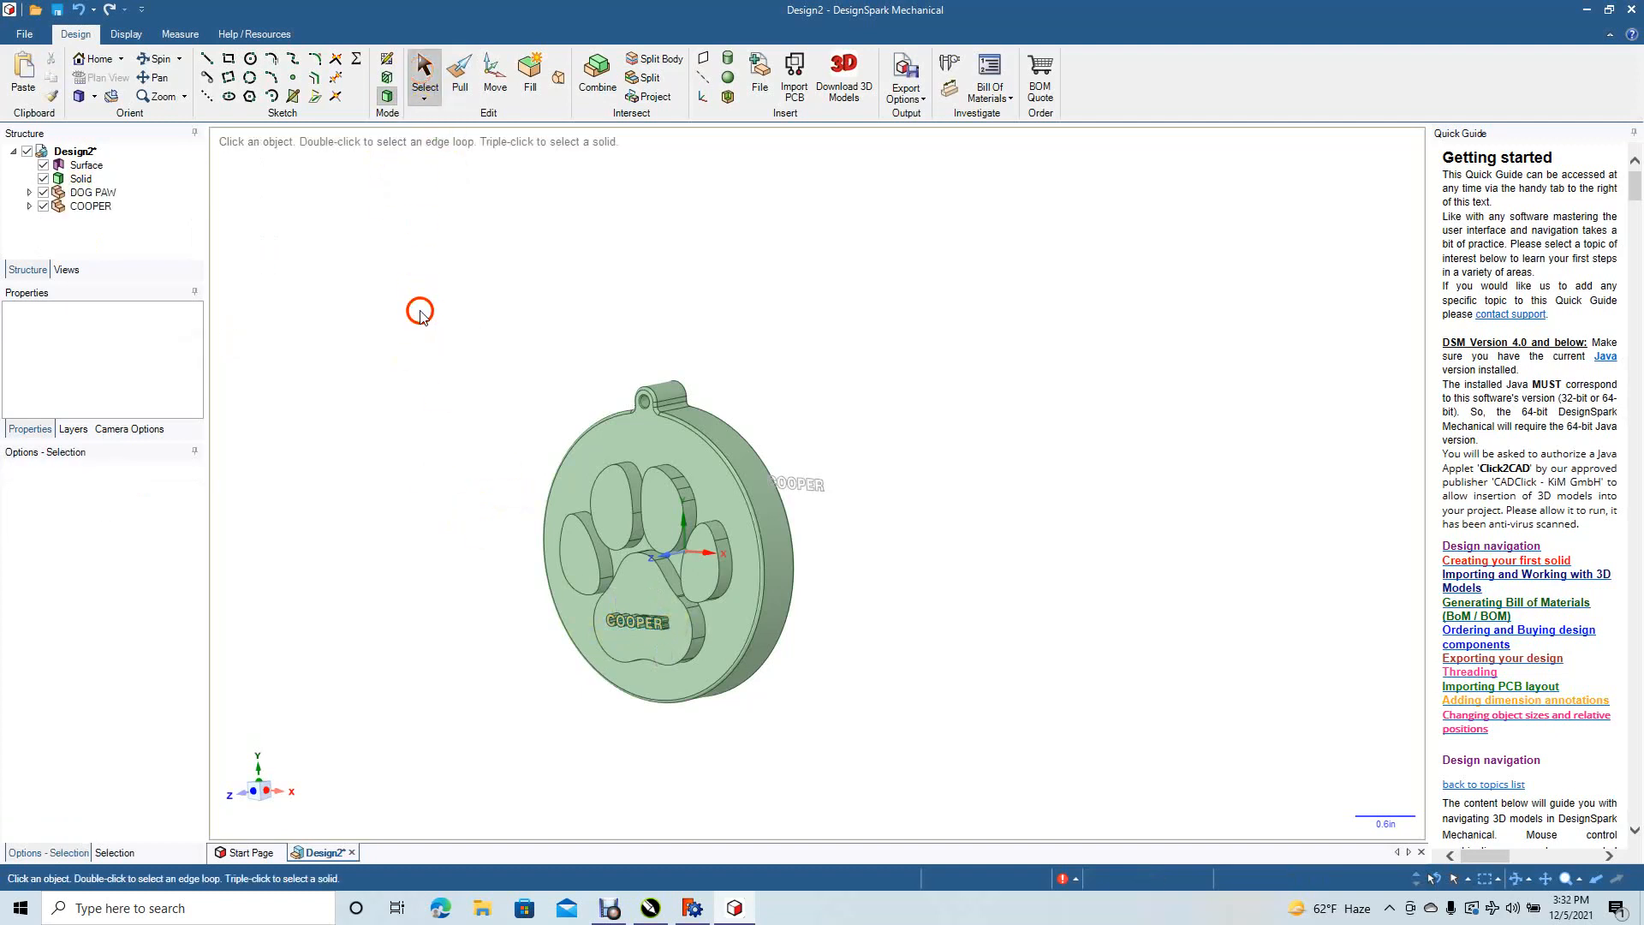
- Try to select the leftover COOPER outline beside the tag from the top view
click(96, 98)
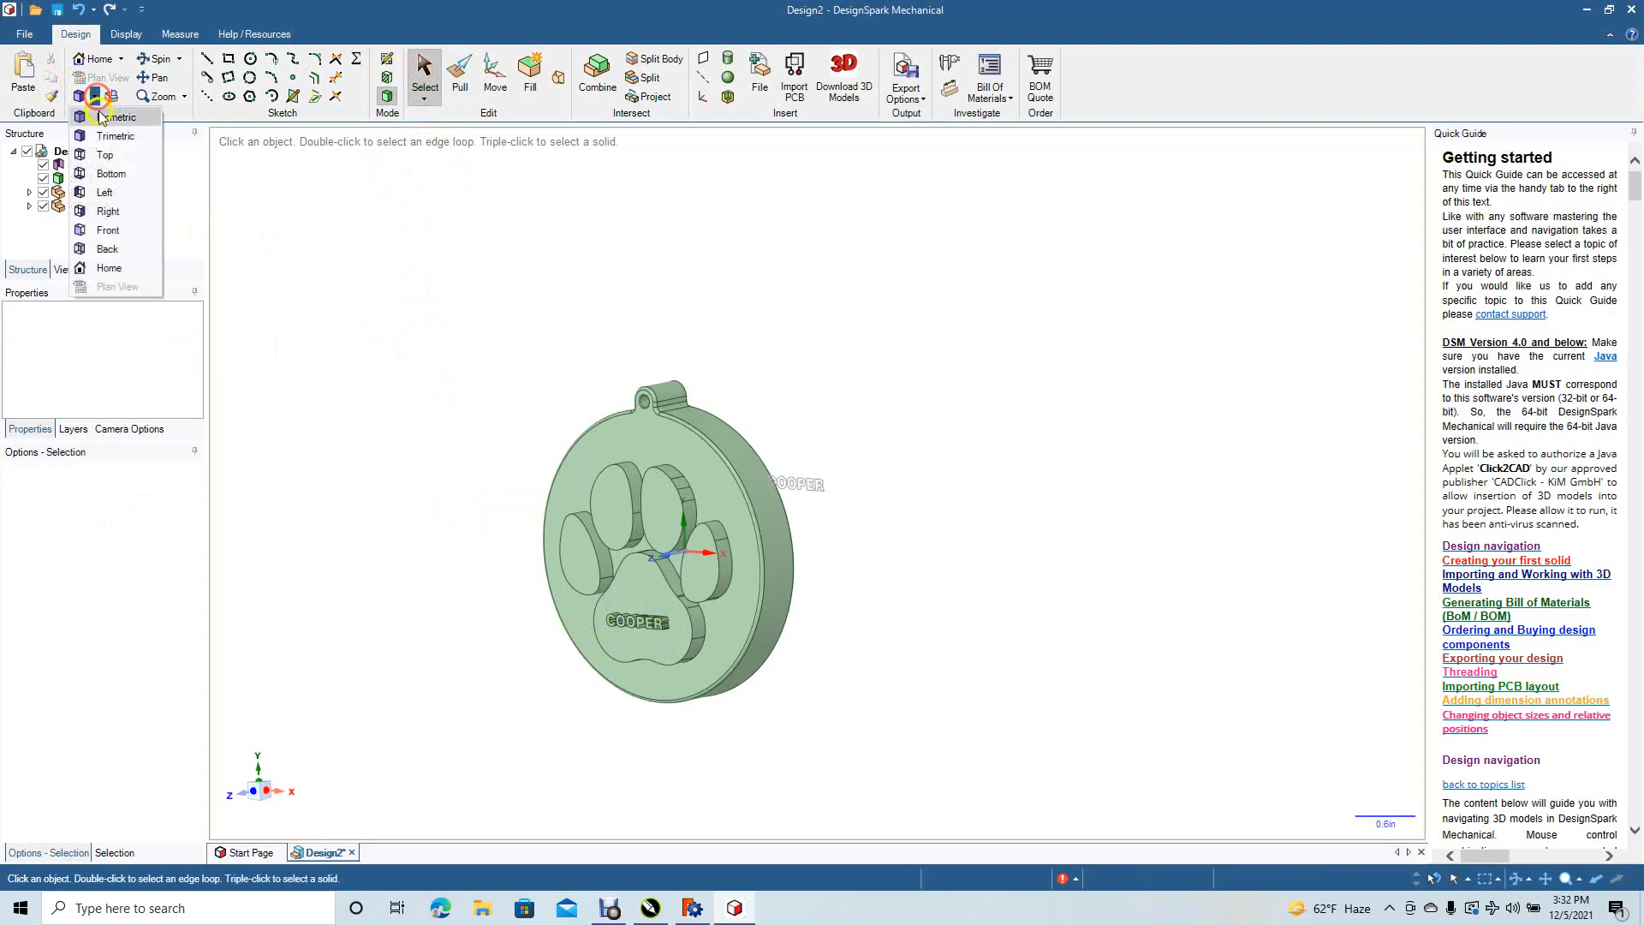
click(118, 155)
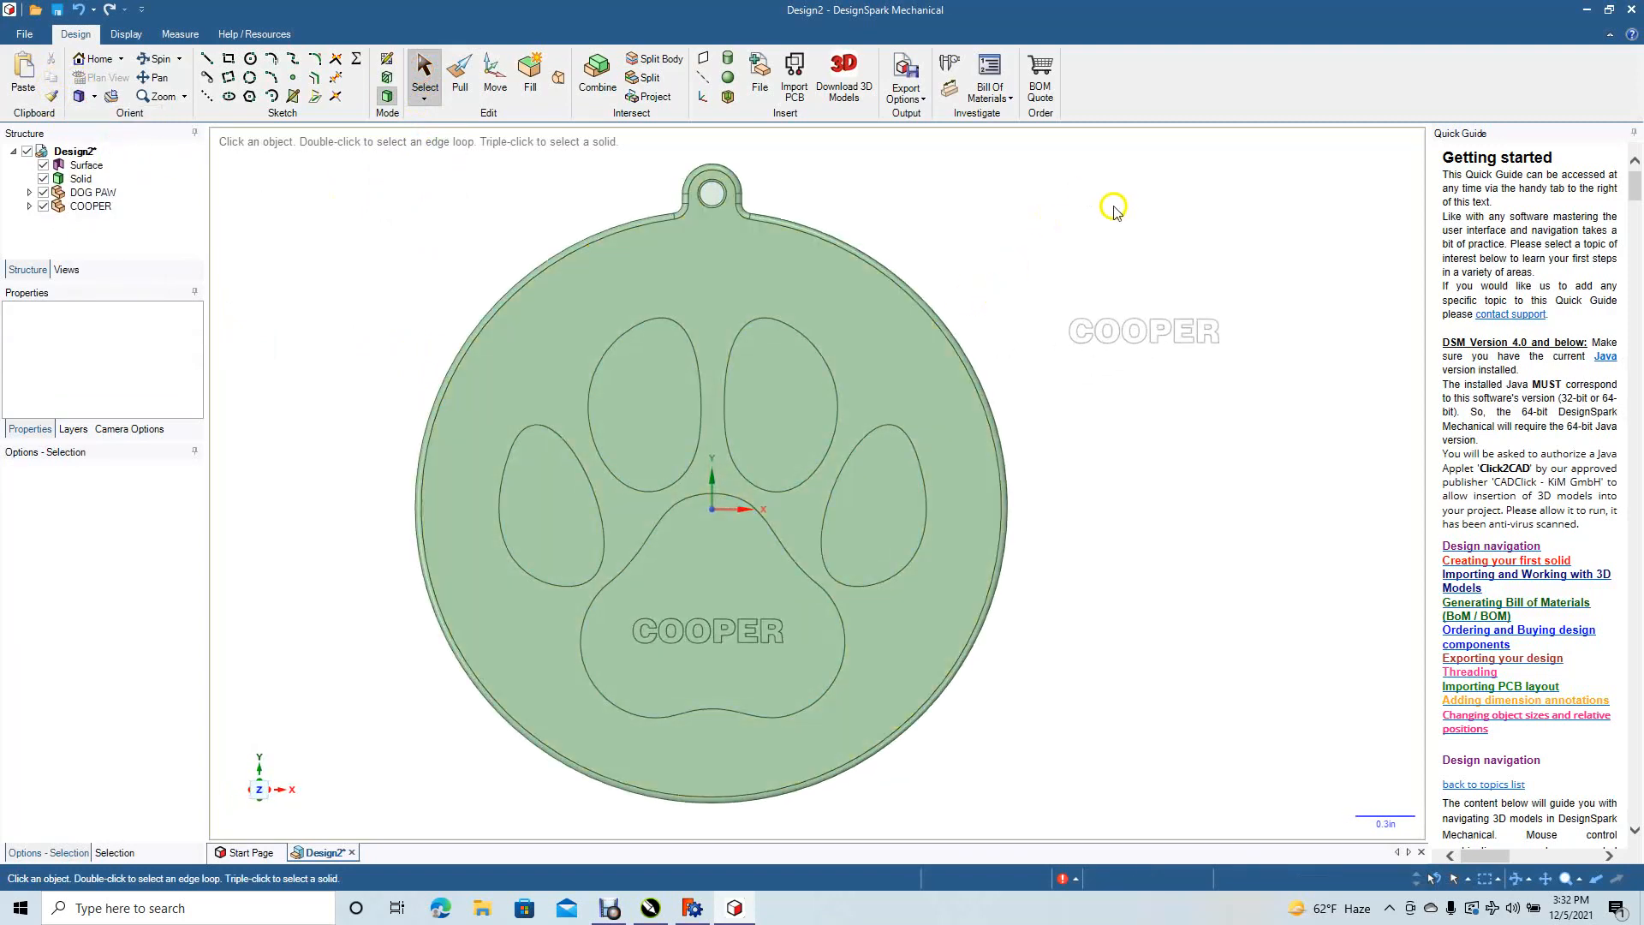
drag(1045, 286, 1301, 391)
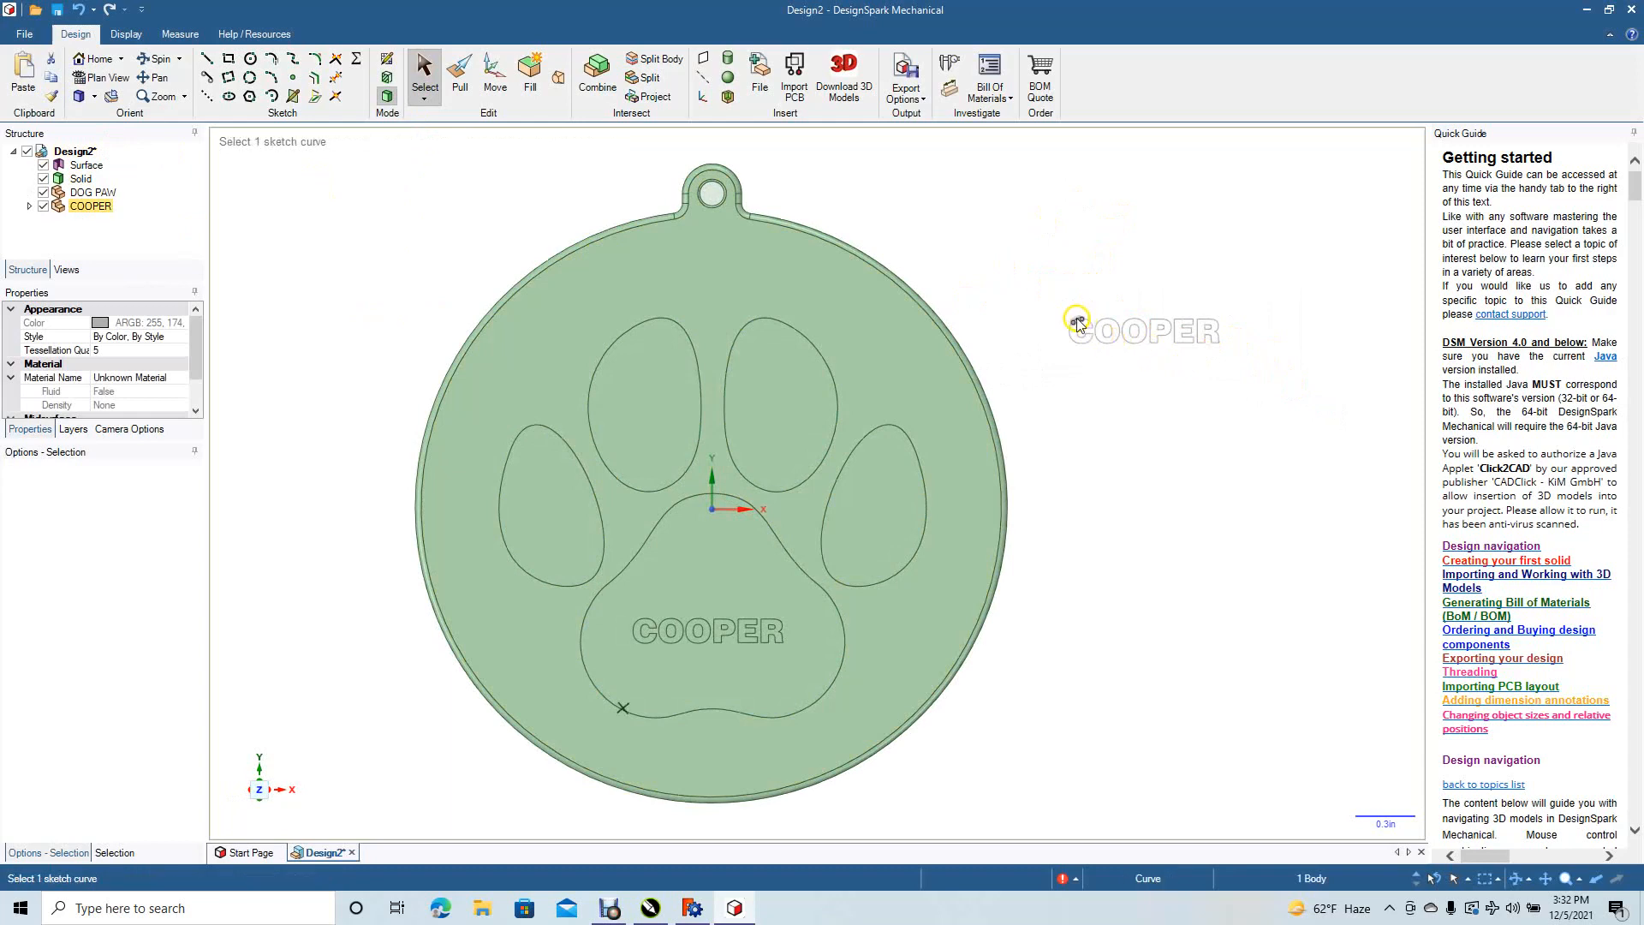
click(423, 71)
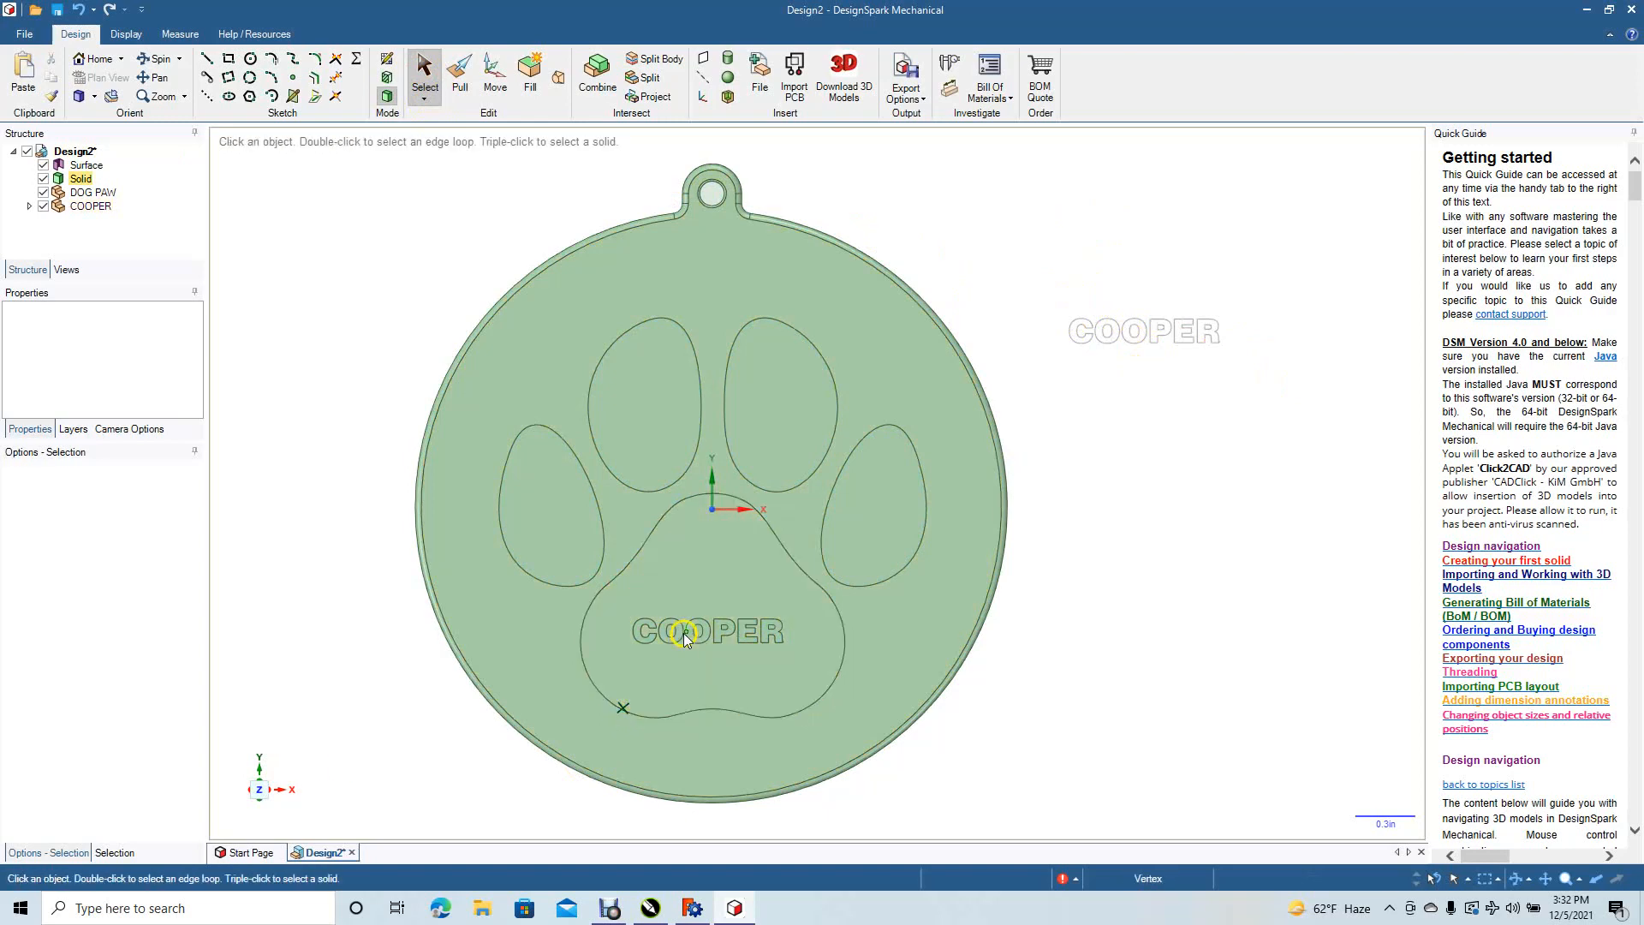
- Try to round the top edge loop of the large paw pad with the Pull tool
click(157, 58)
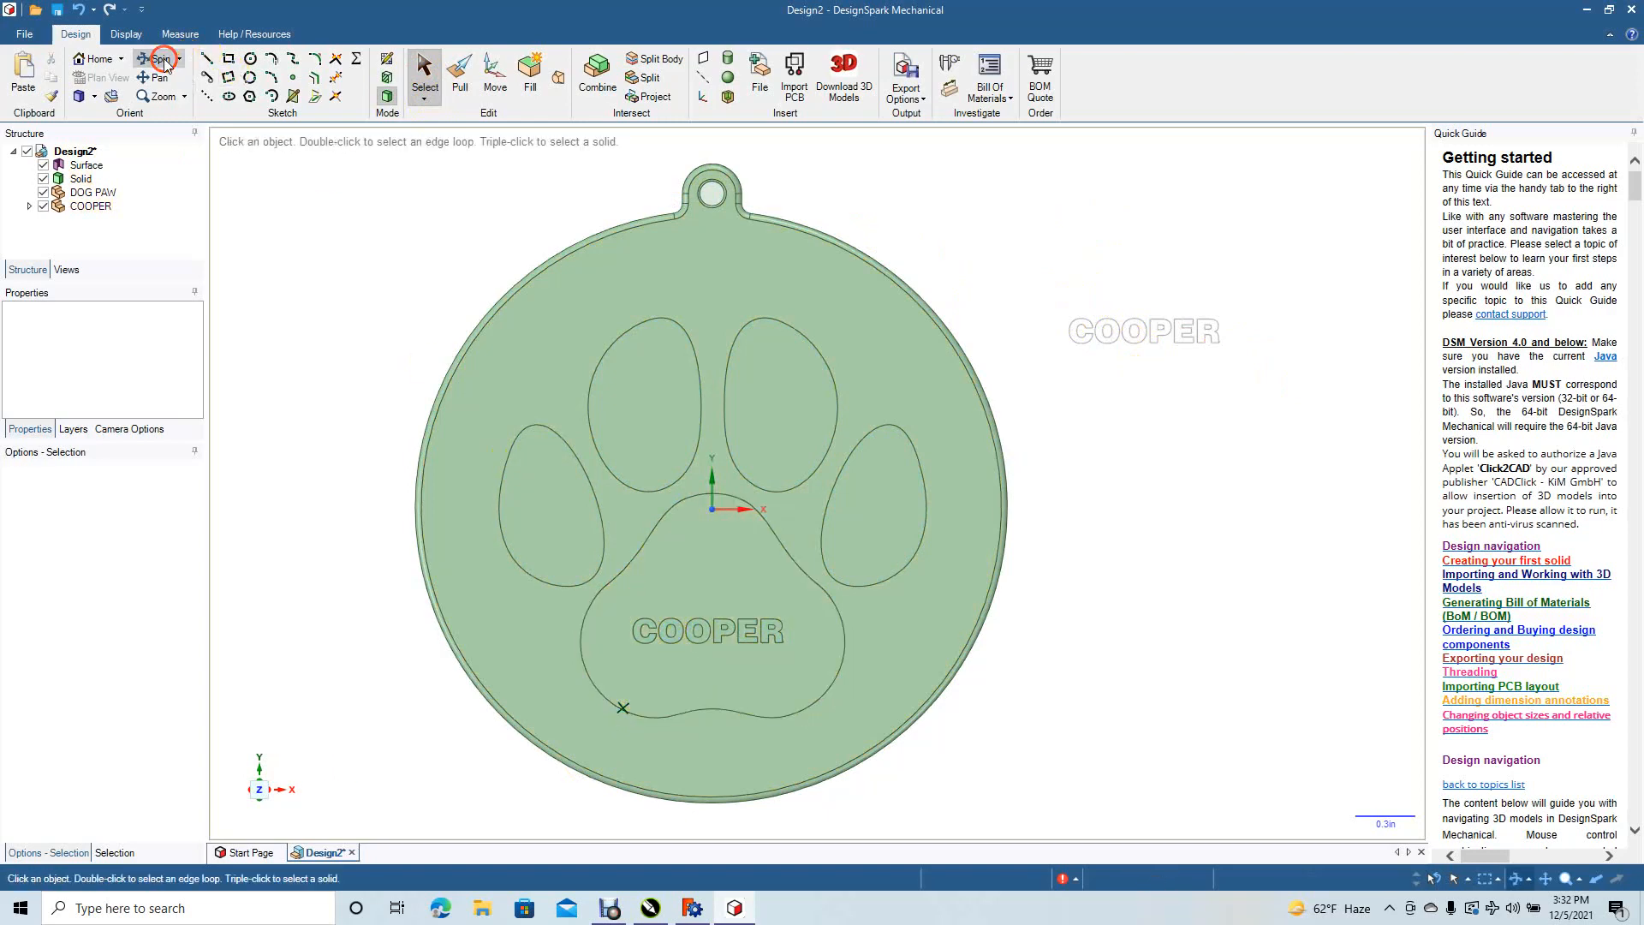
drag(320, 411, 367, 435)
key(p)
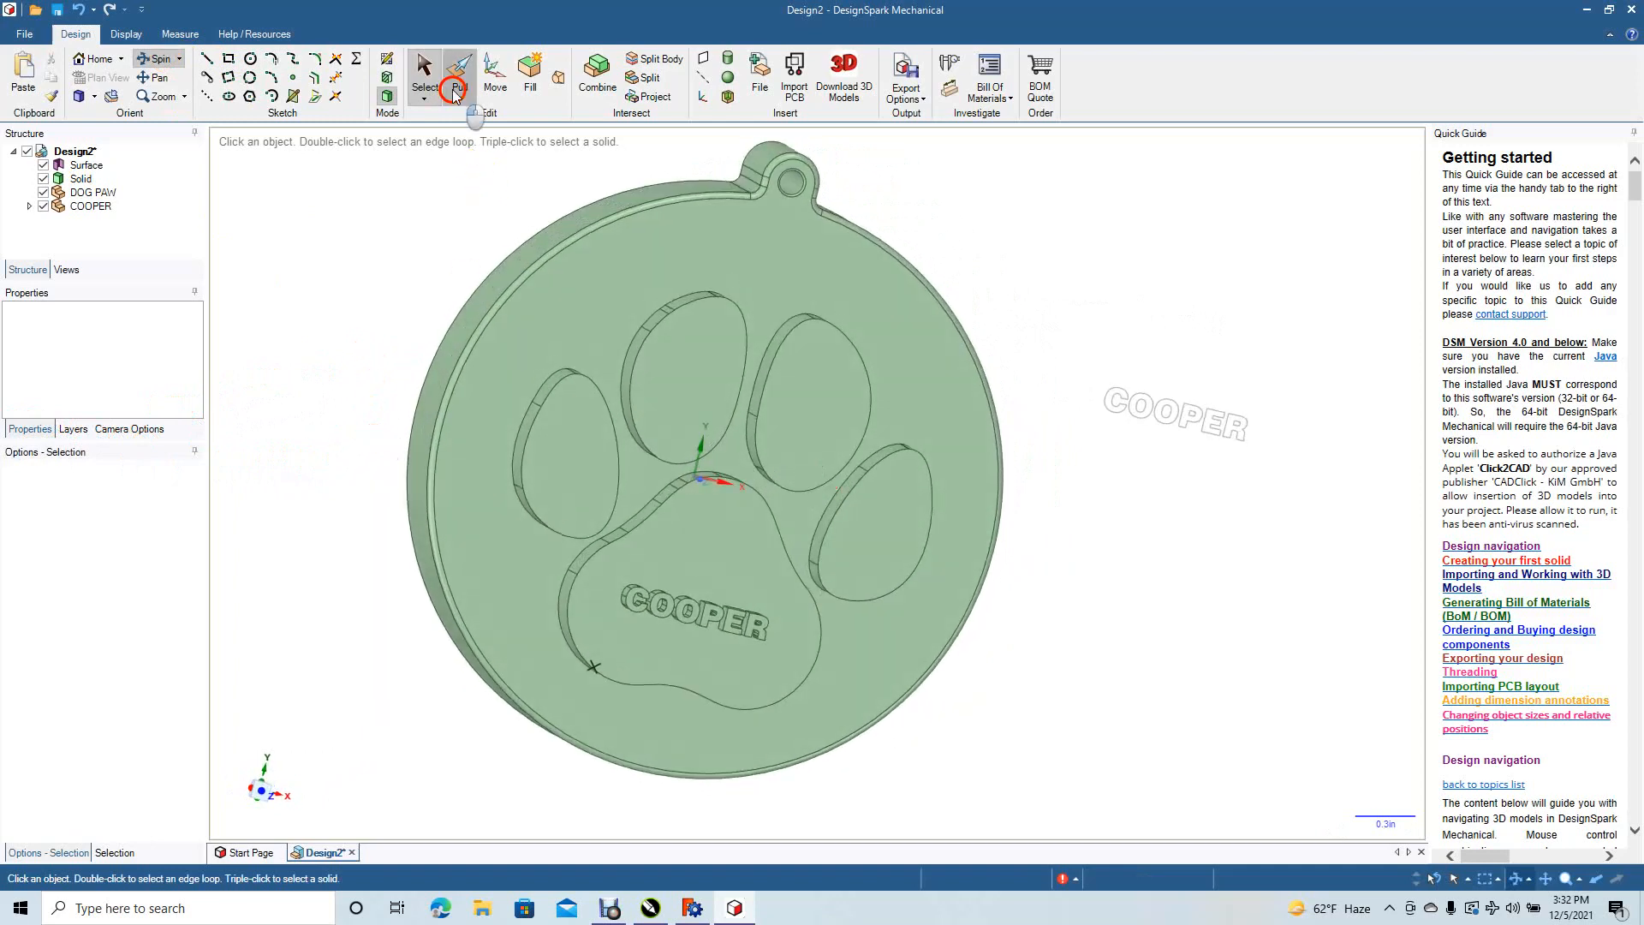
click(570, 600)
double_click(571, 601)
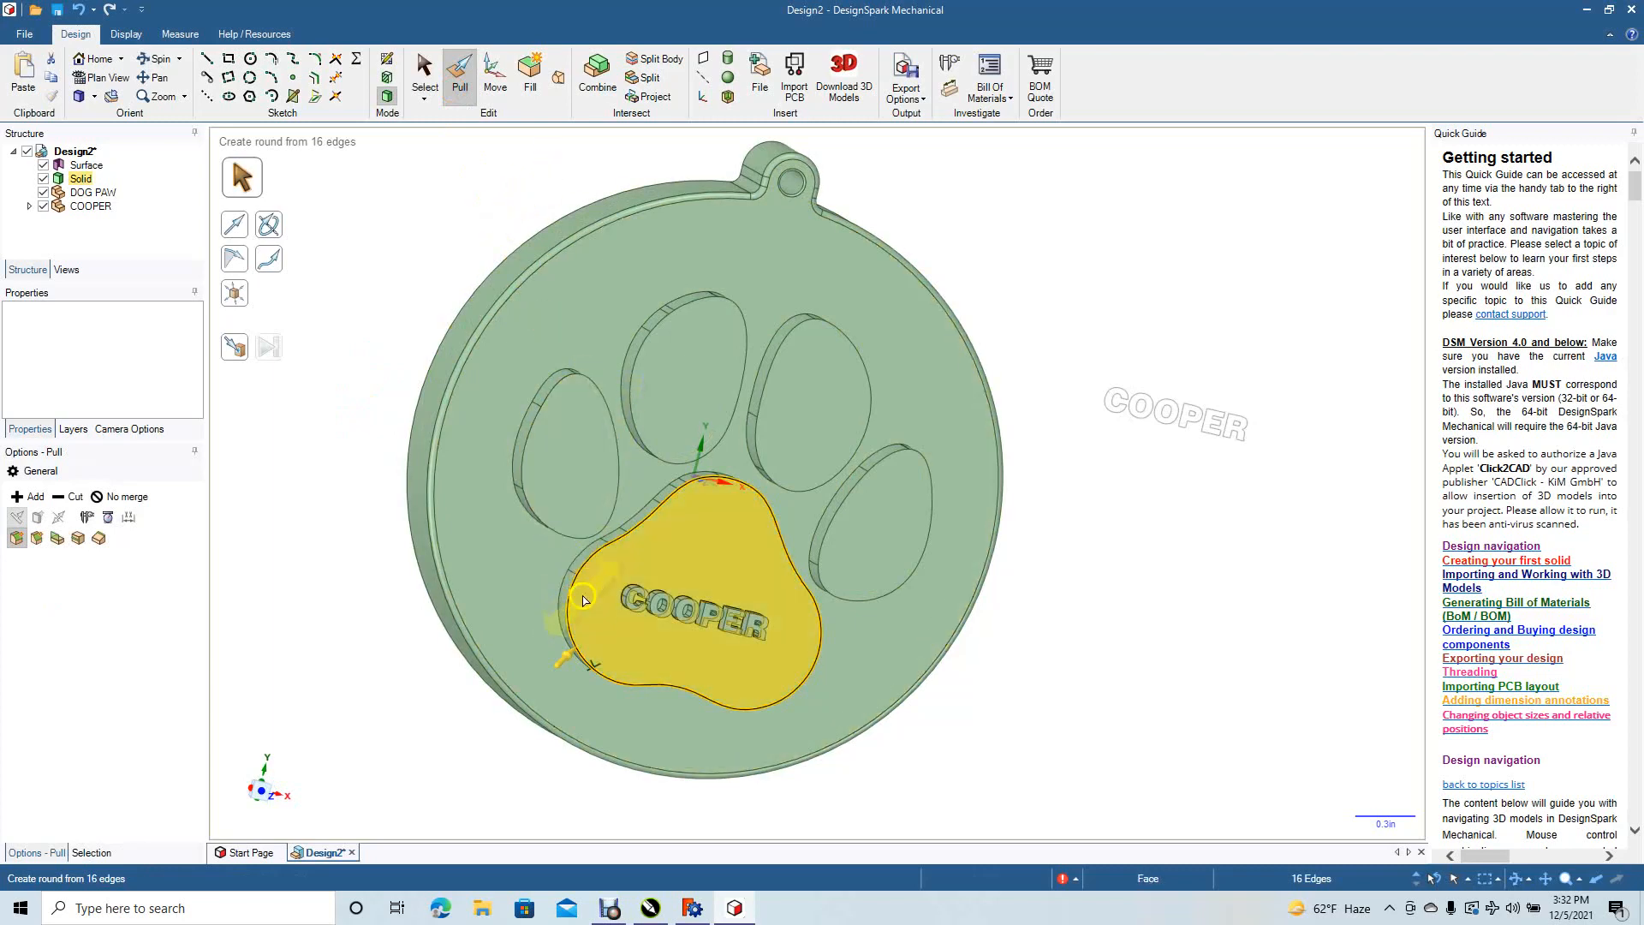
mouse_move(576, 634)
mouse_down()
mouse_move(599, 594)
mouse_move(569, 649)
mouse_move(606, 590)
mouse_move(598, 611)
mouse_up()
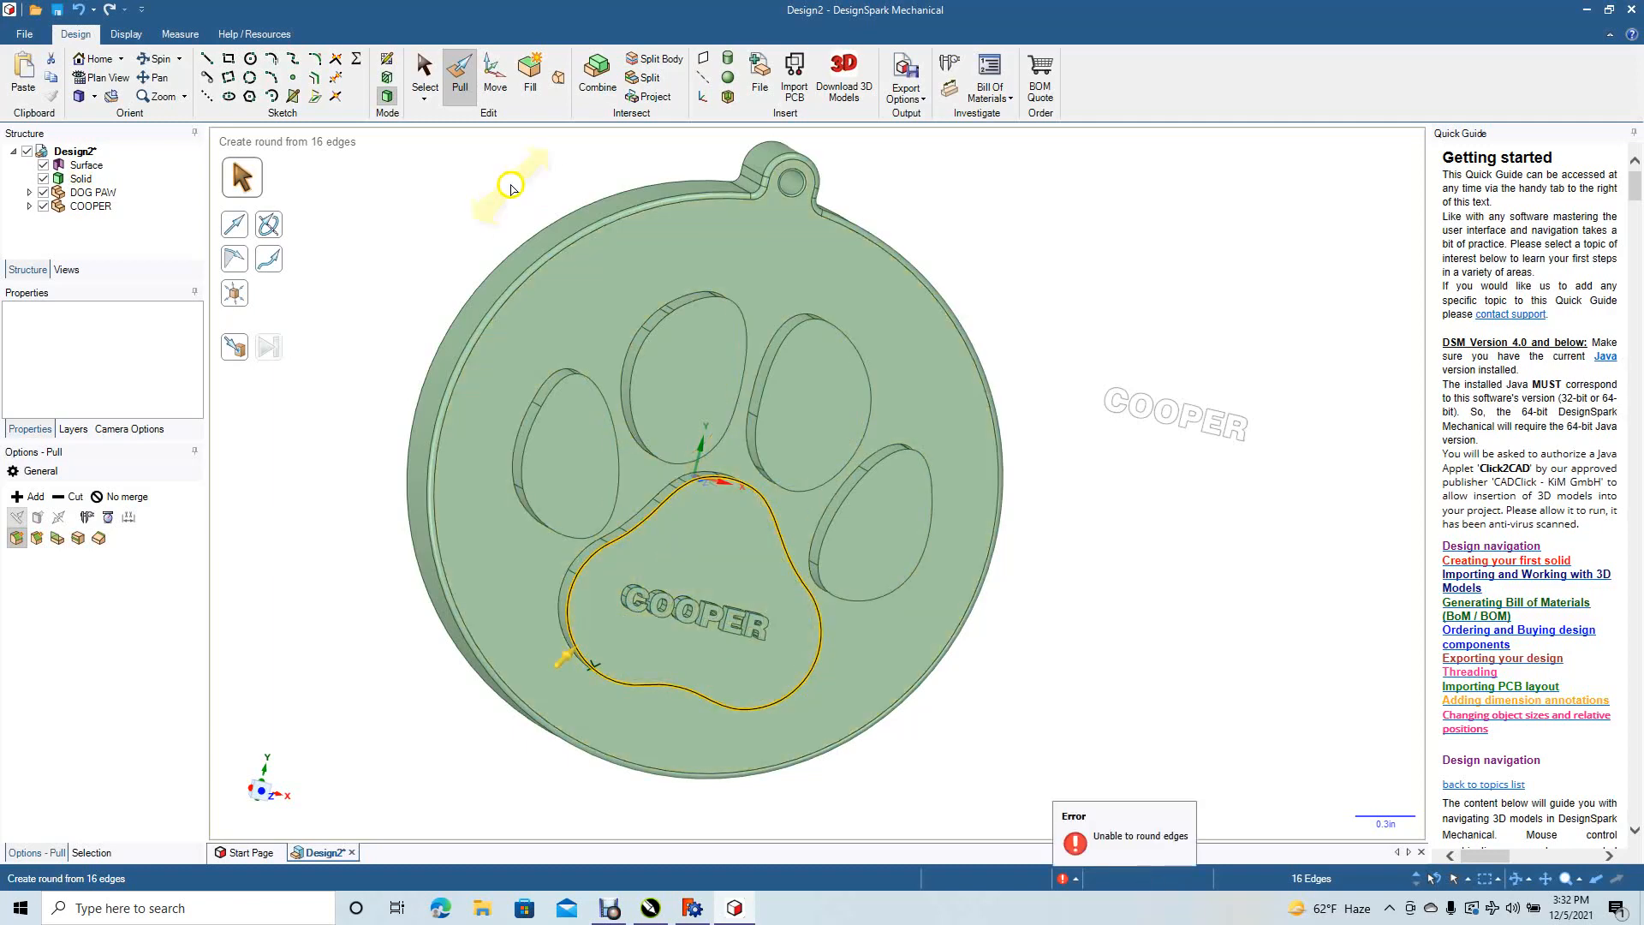
click(425, 81)
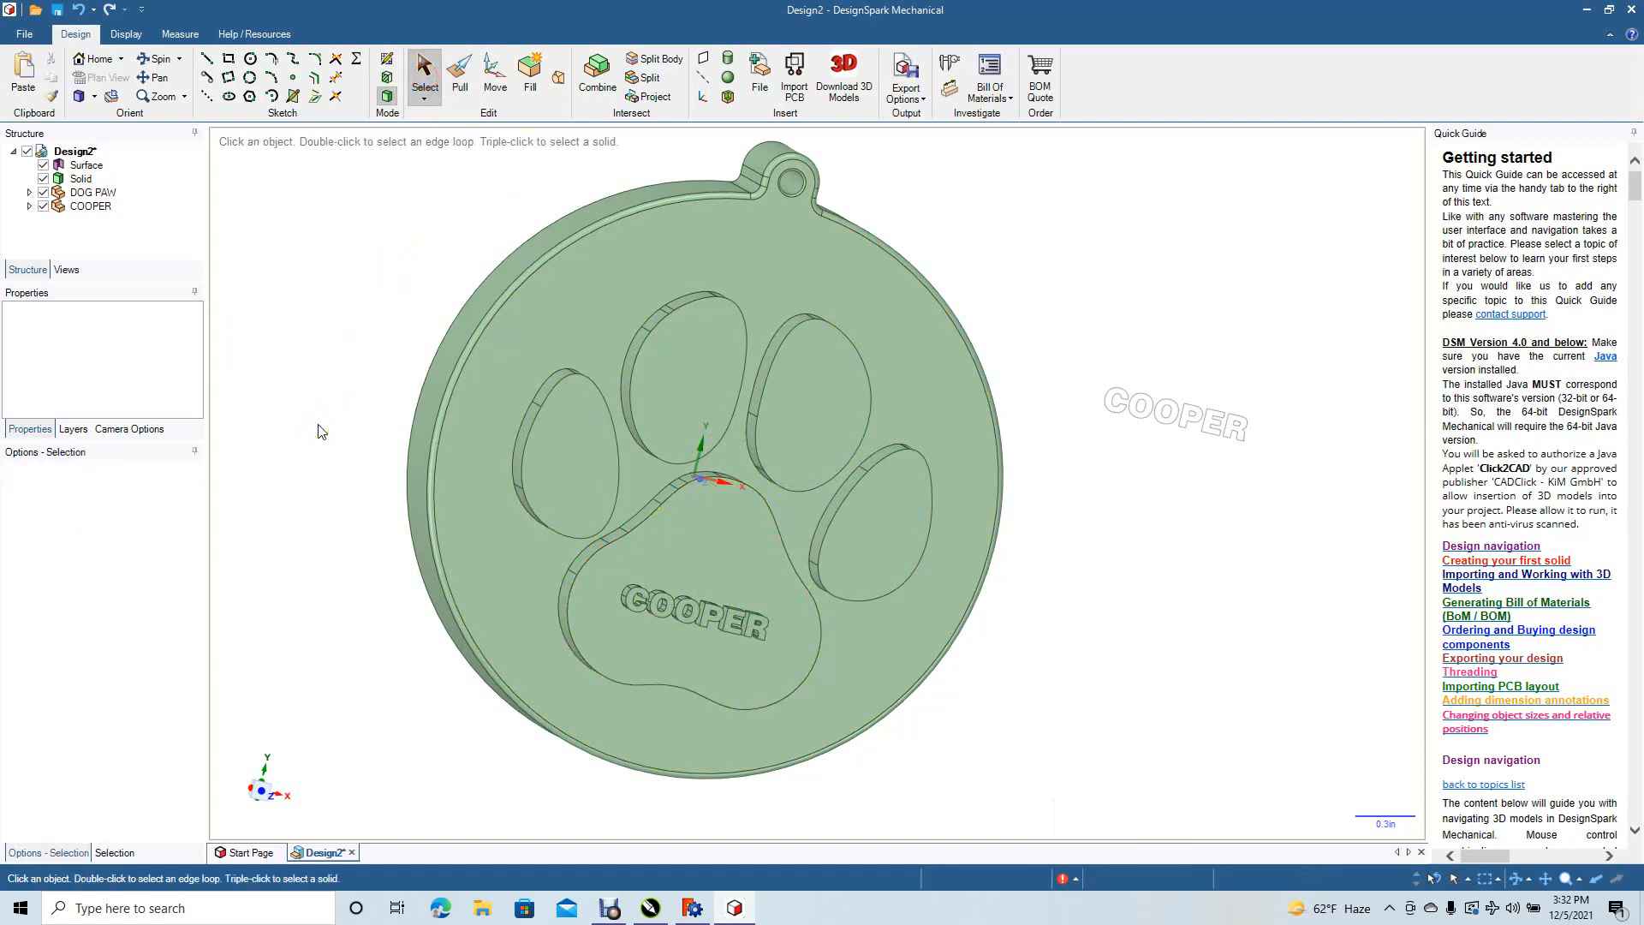
- Round the top edge loop of the outer left toe pad to 0.03 in
double_click(529, 438)
click(459, 88)
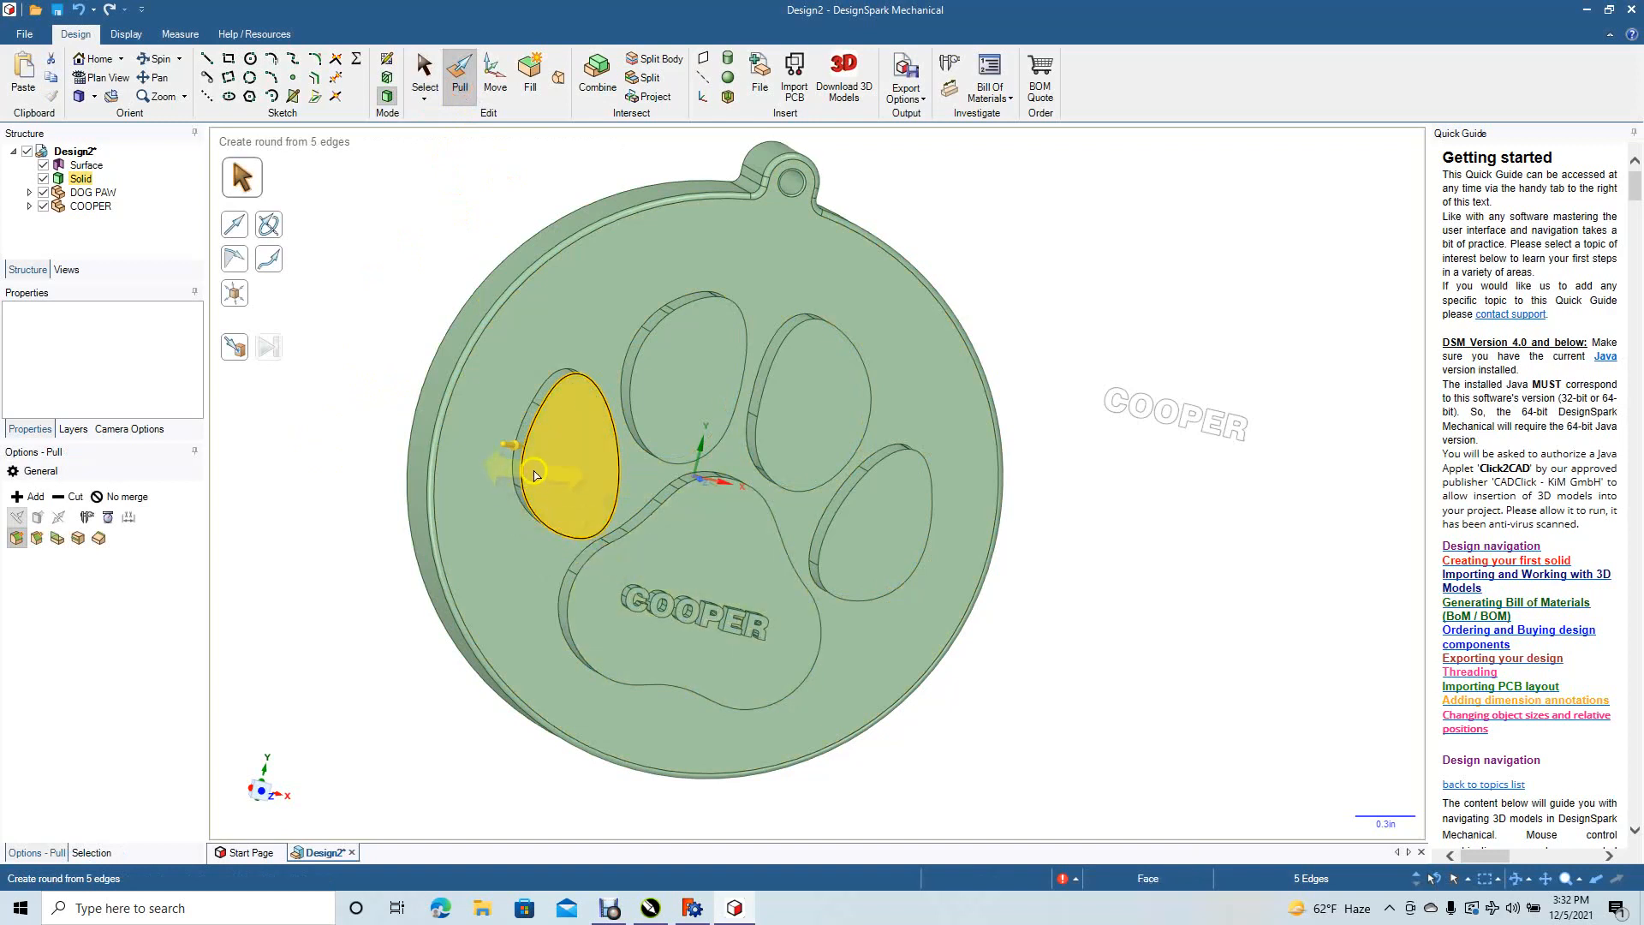
drag(528, 450, 537, 456)
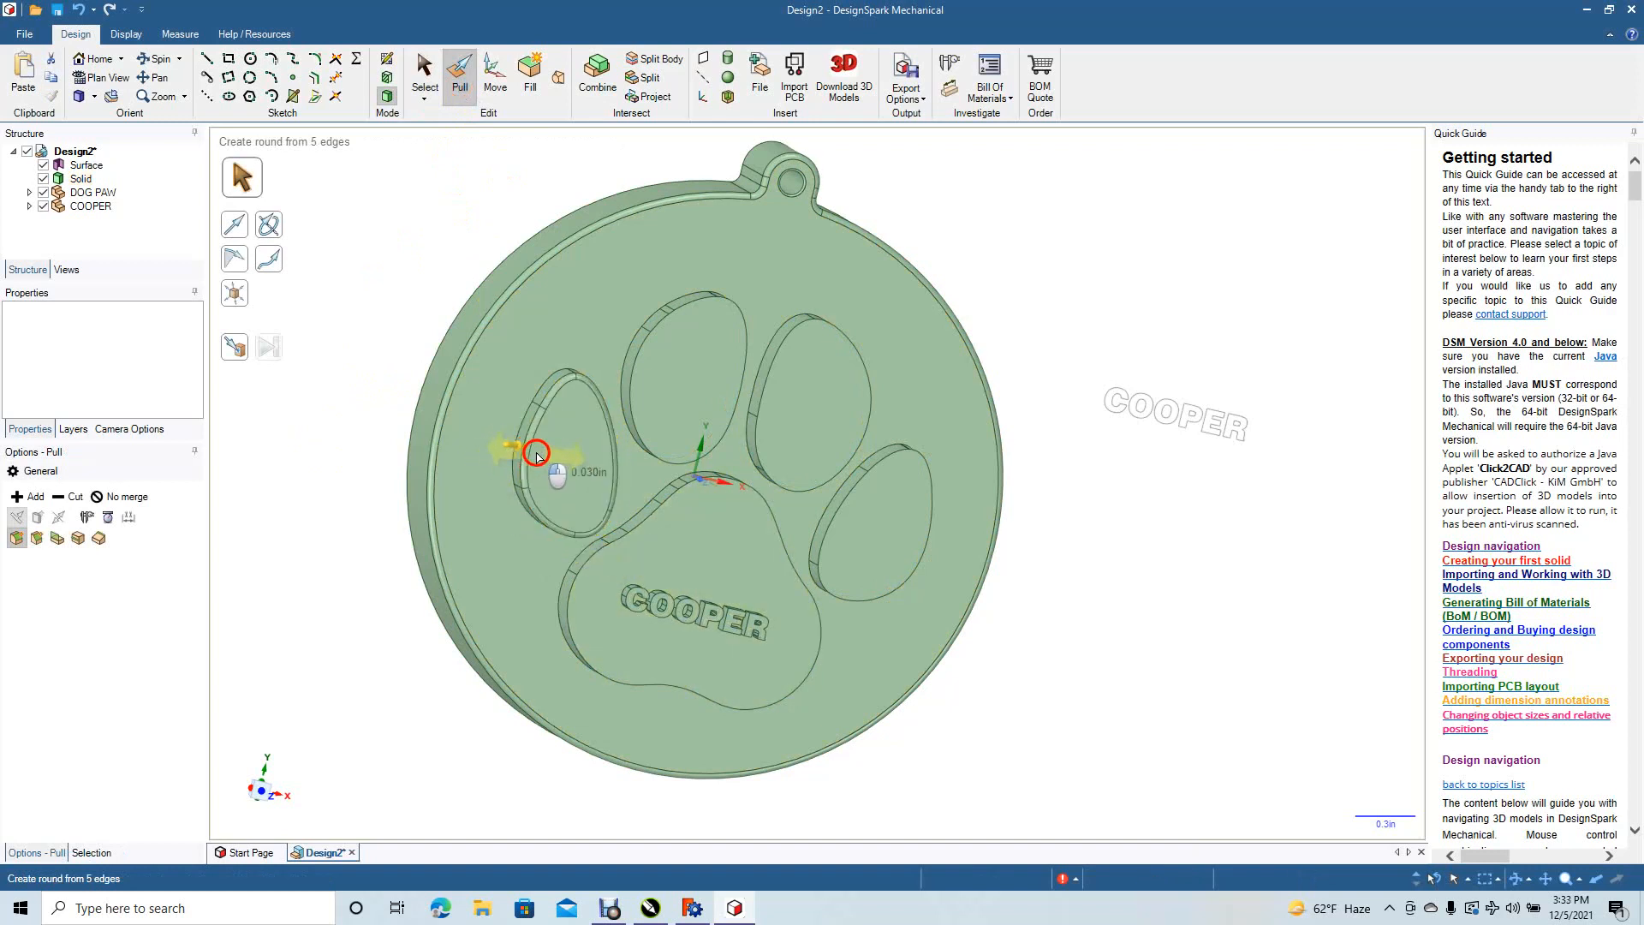
click(425, 68)
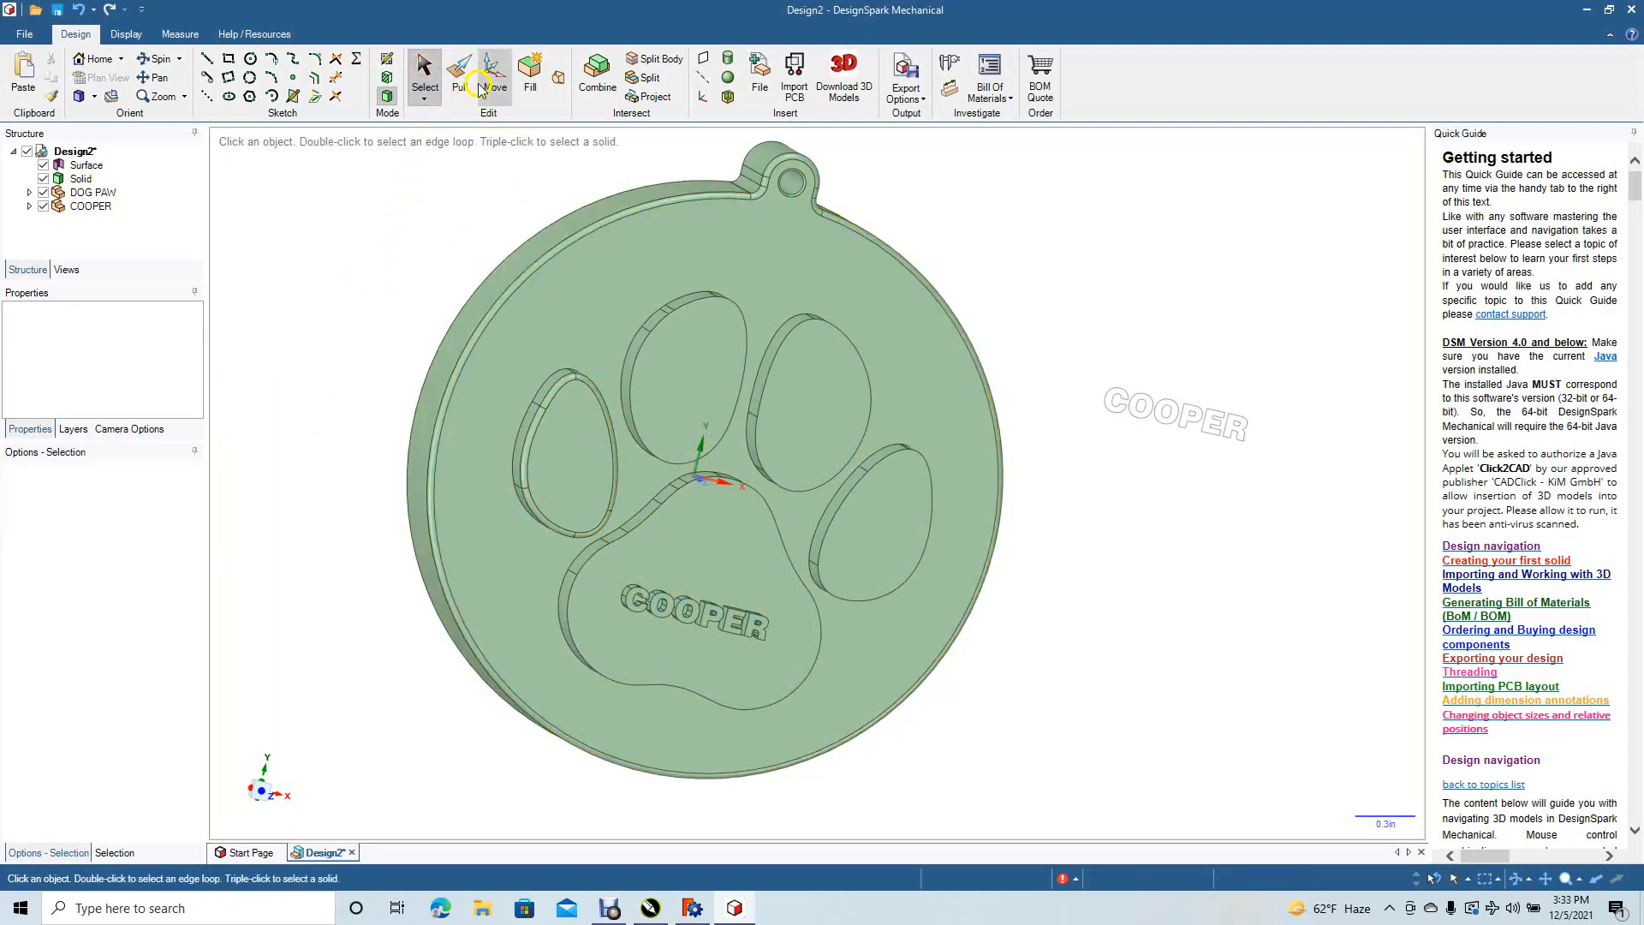
- Try to round the top edge loop of the inner left toe pad
click(632, 371)
double_click(631, 371)
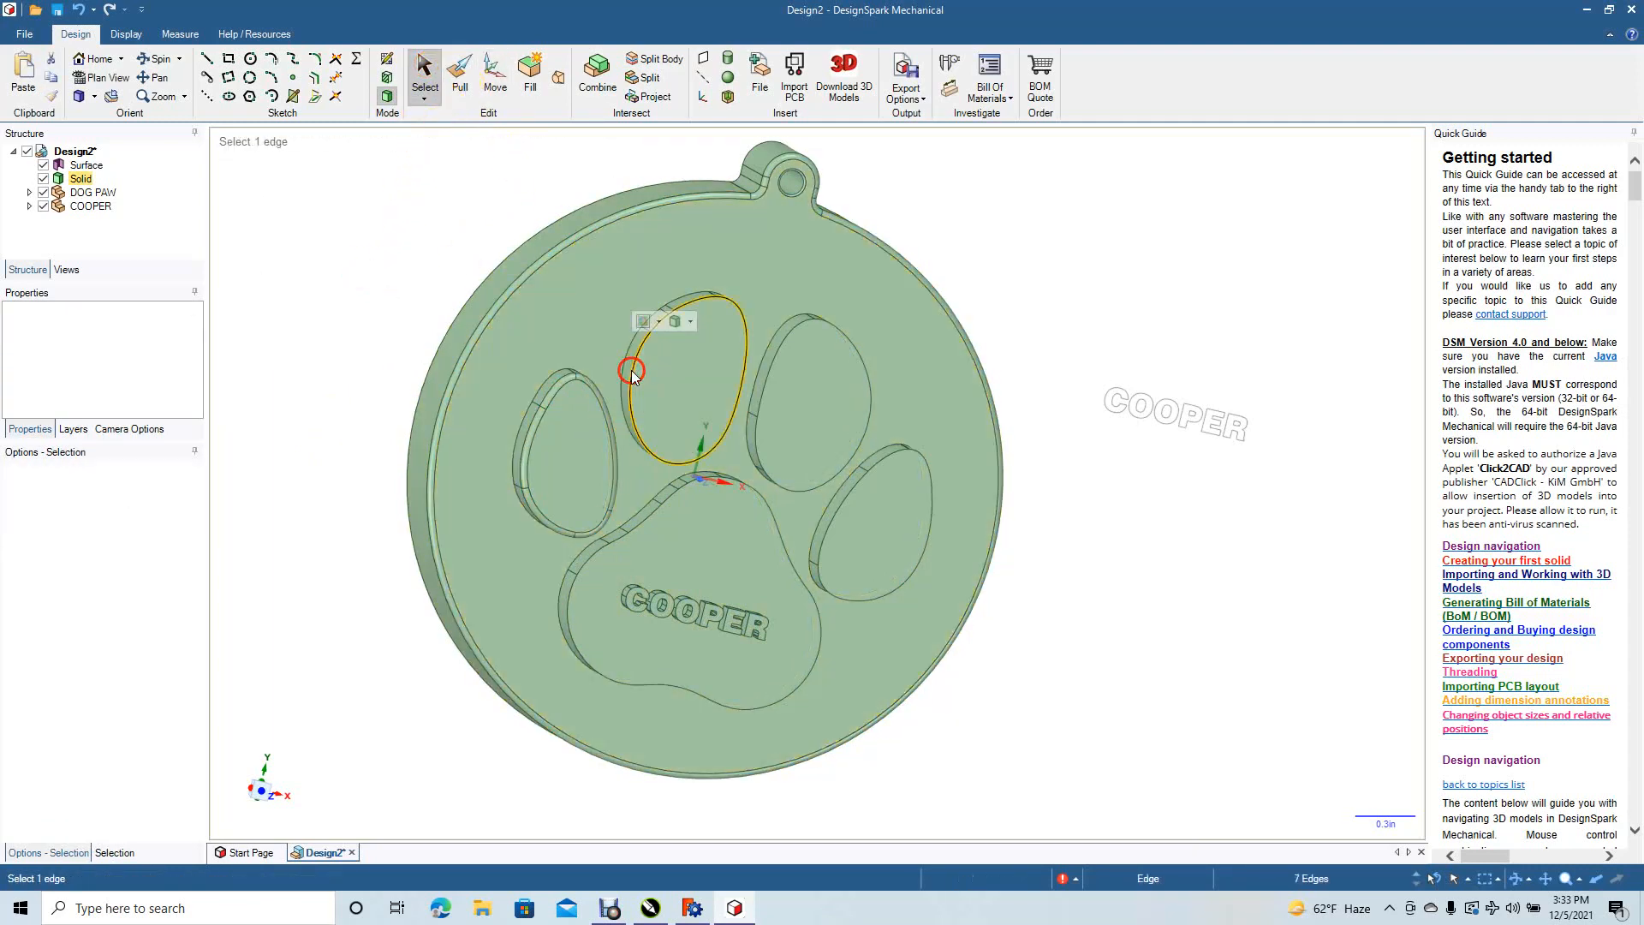
click(461, 77)
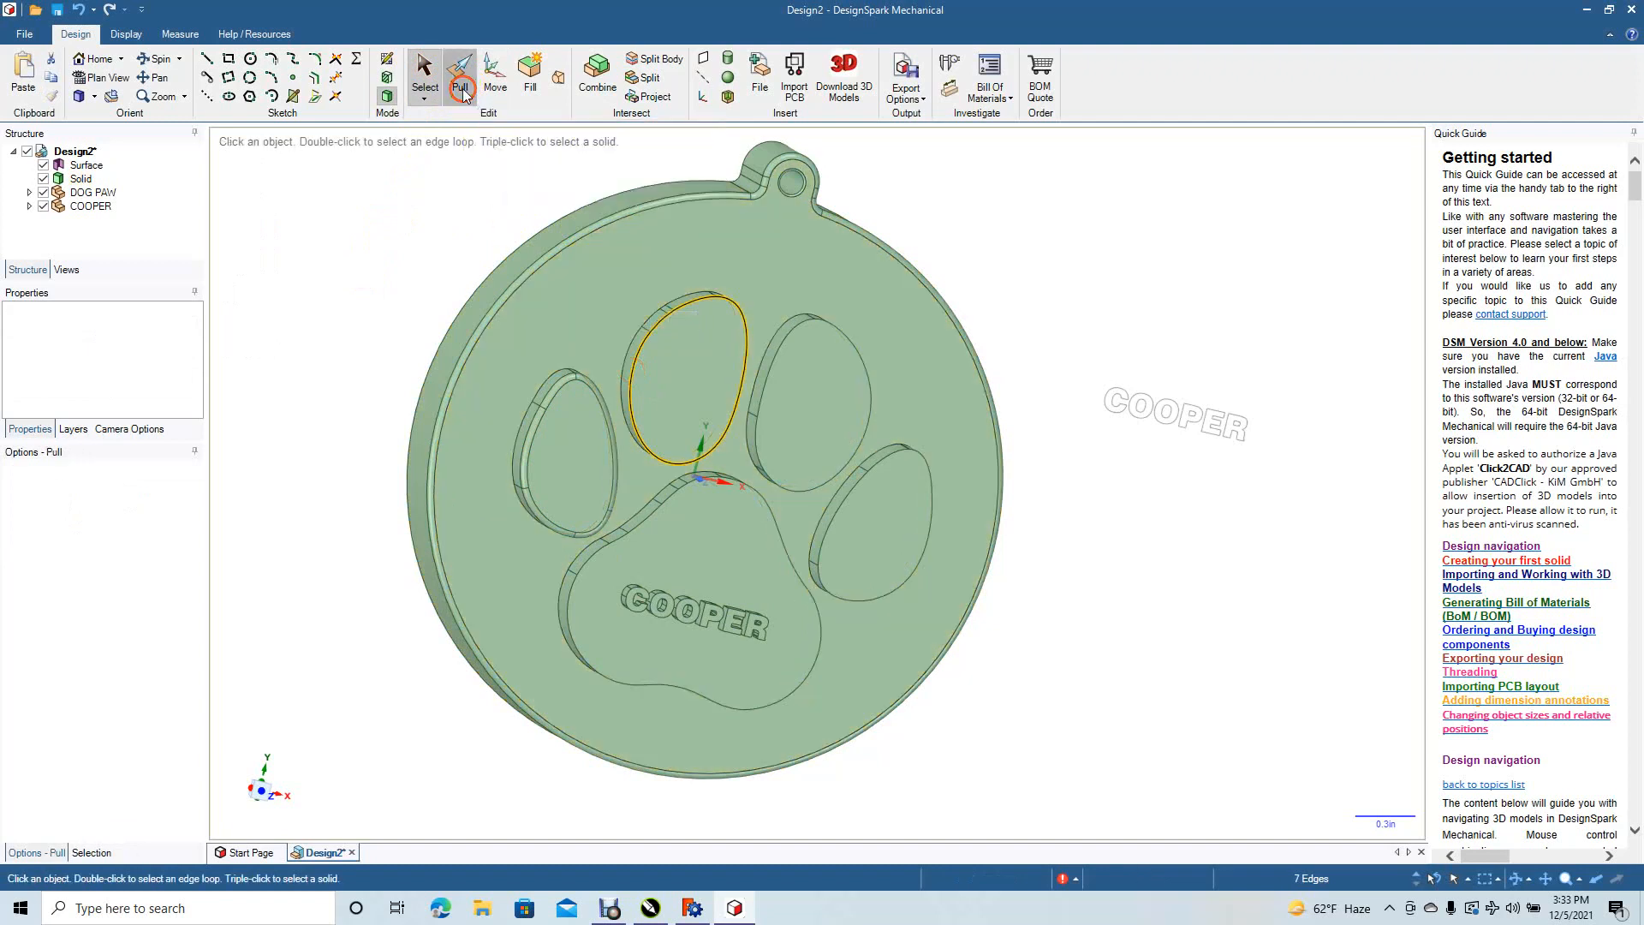
drag(632, 379, 646, 388)
click(633, 388)
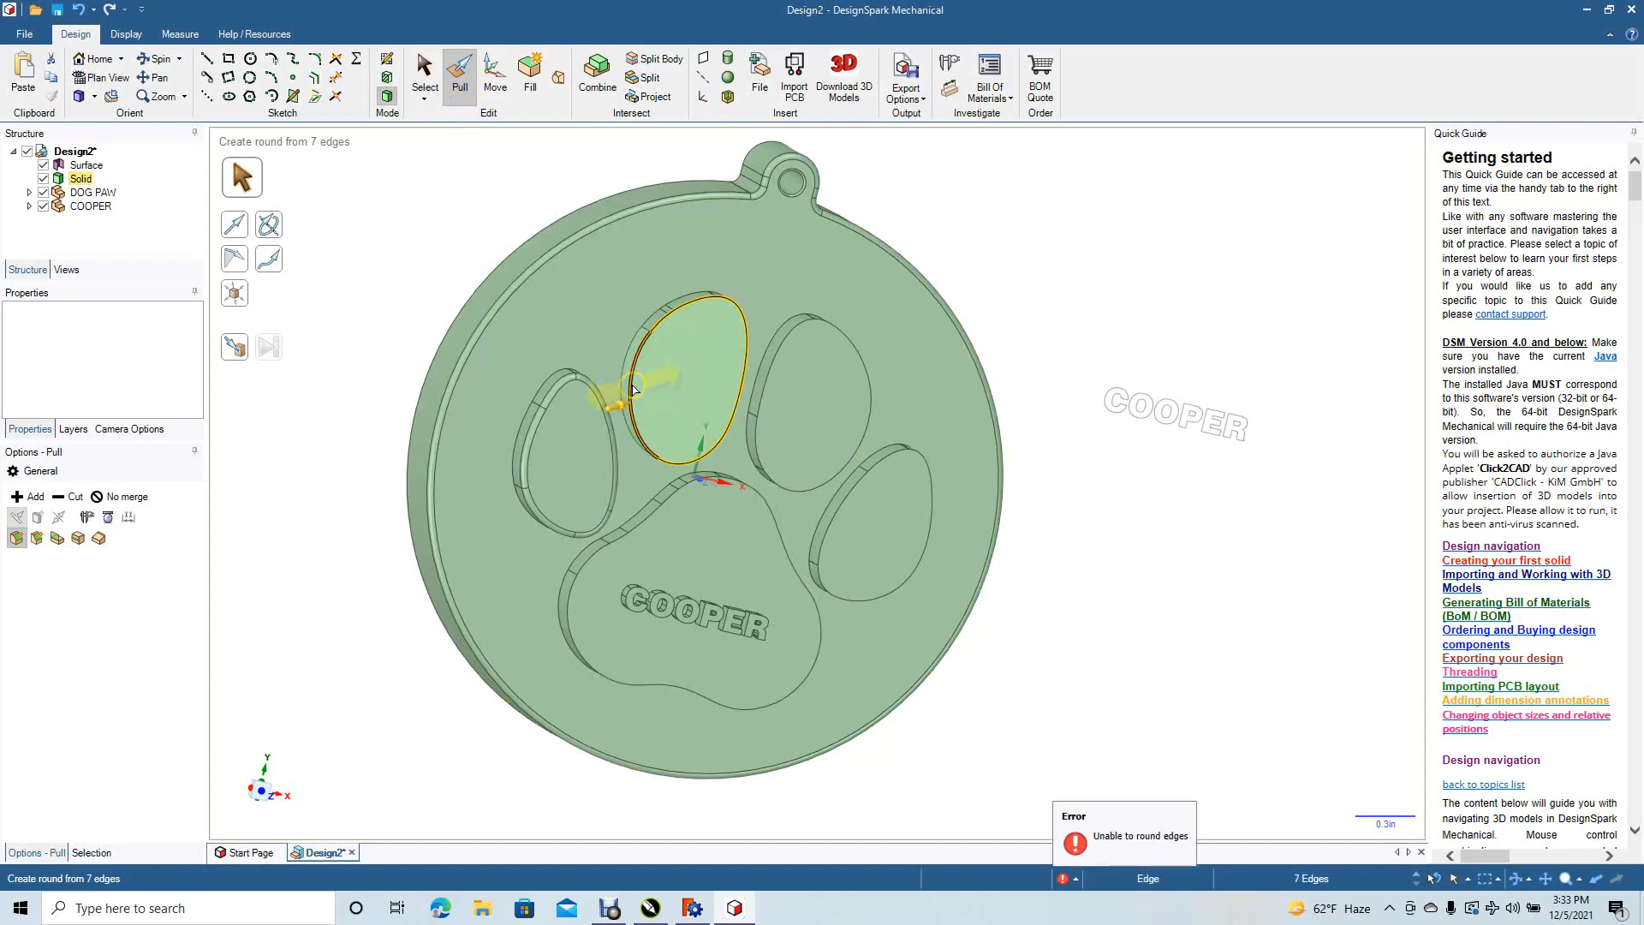
mouse_move(634, 388)
mouse_down()
mouse_move(644, 373)
mouse_move(606, 434)
mouse_move(651, 411)
mouse_up()
click(425, 72)
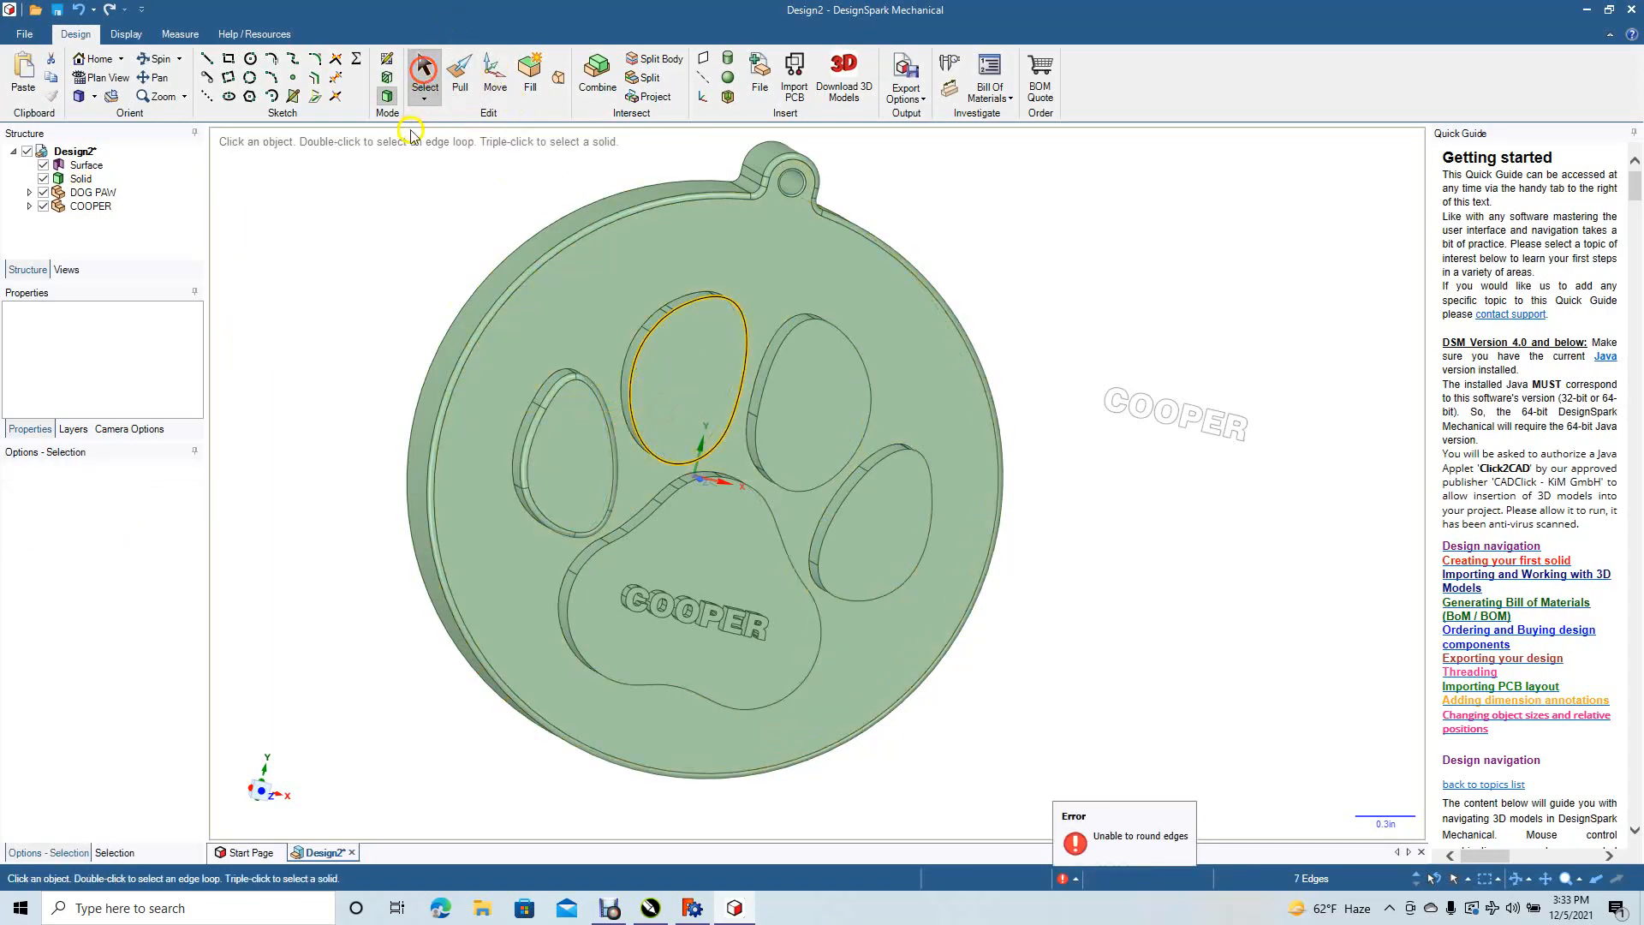
- Reselect the inner left toe pad's top edge loop and try again to round it to 0.03 in
click(652, 394)
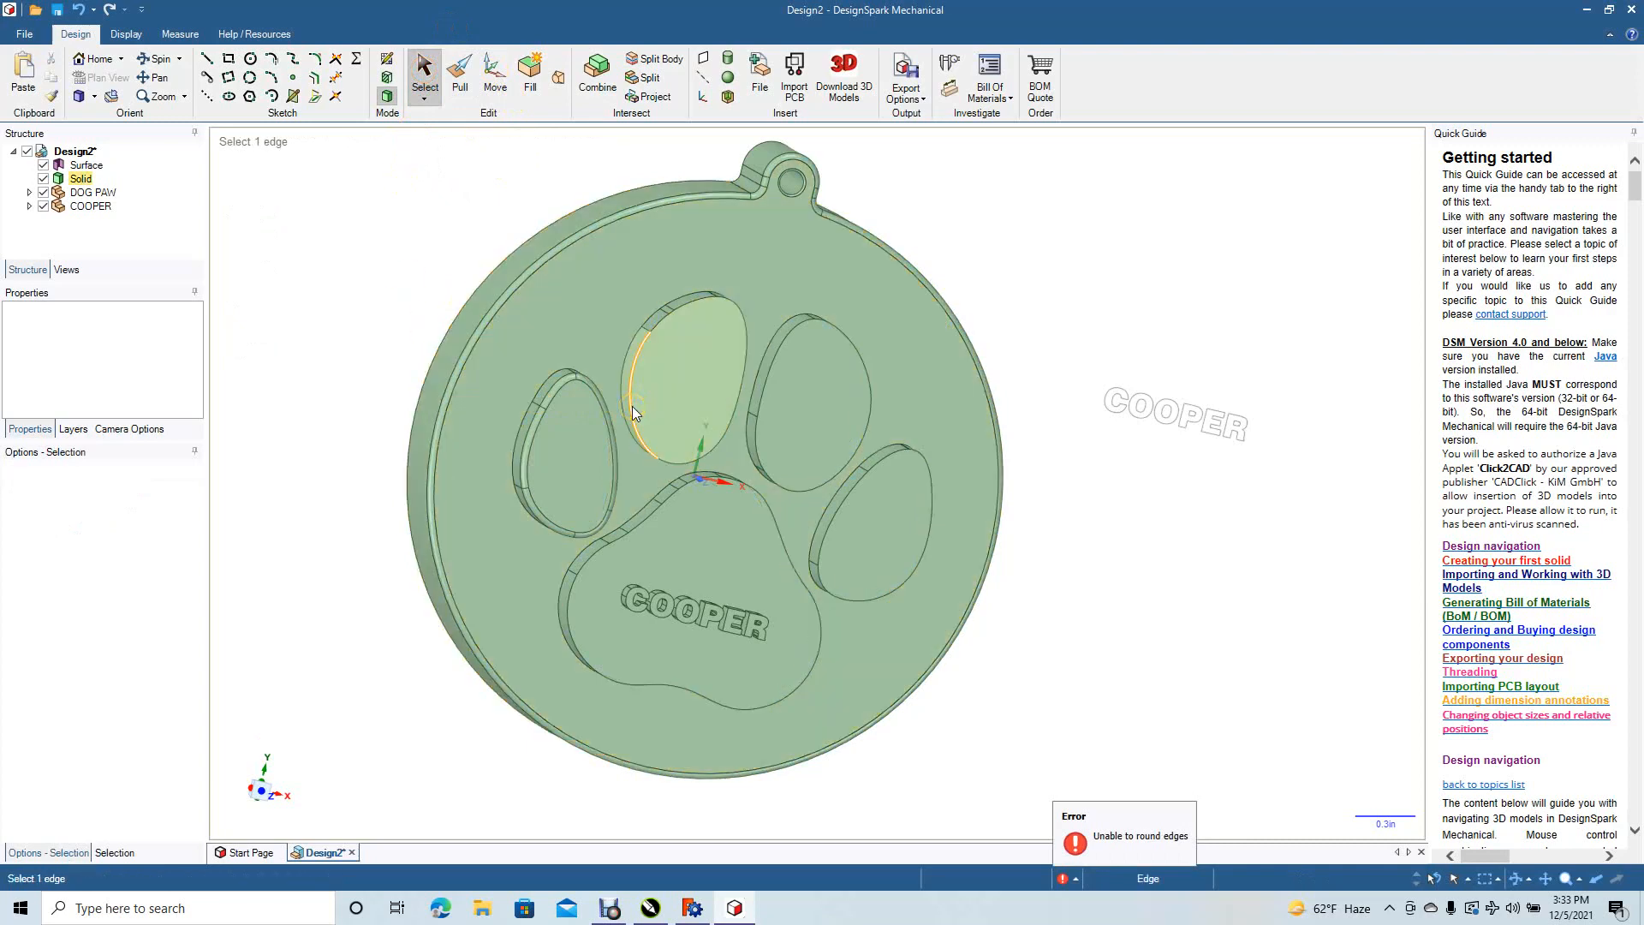
double_click(631, 406)
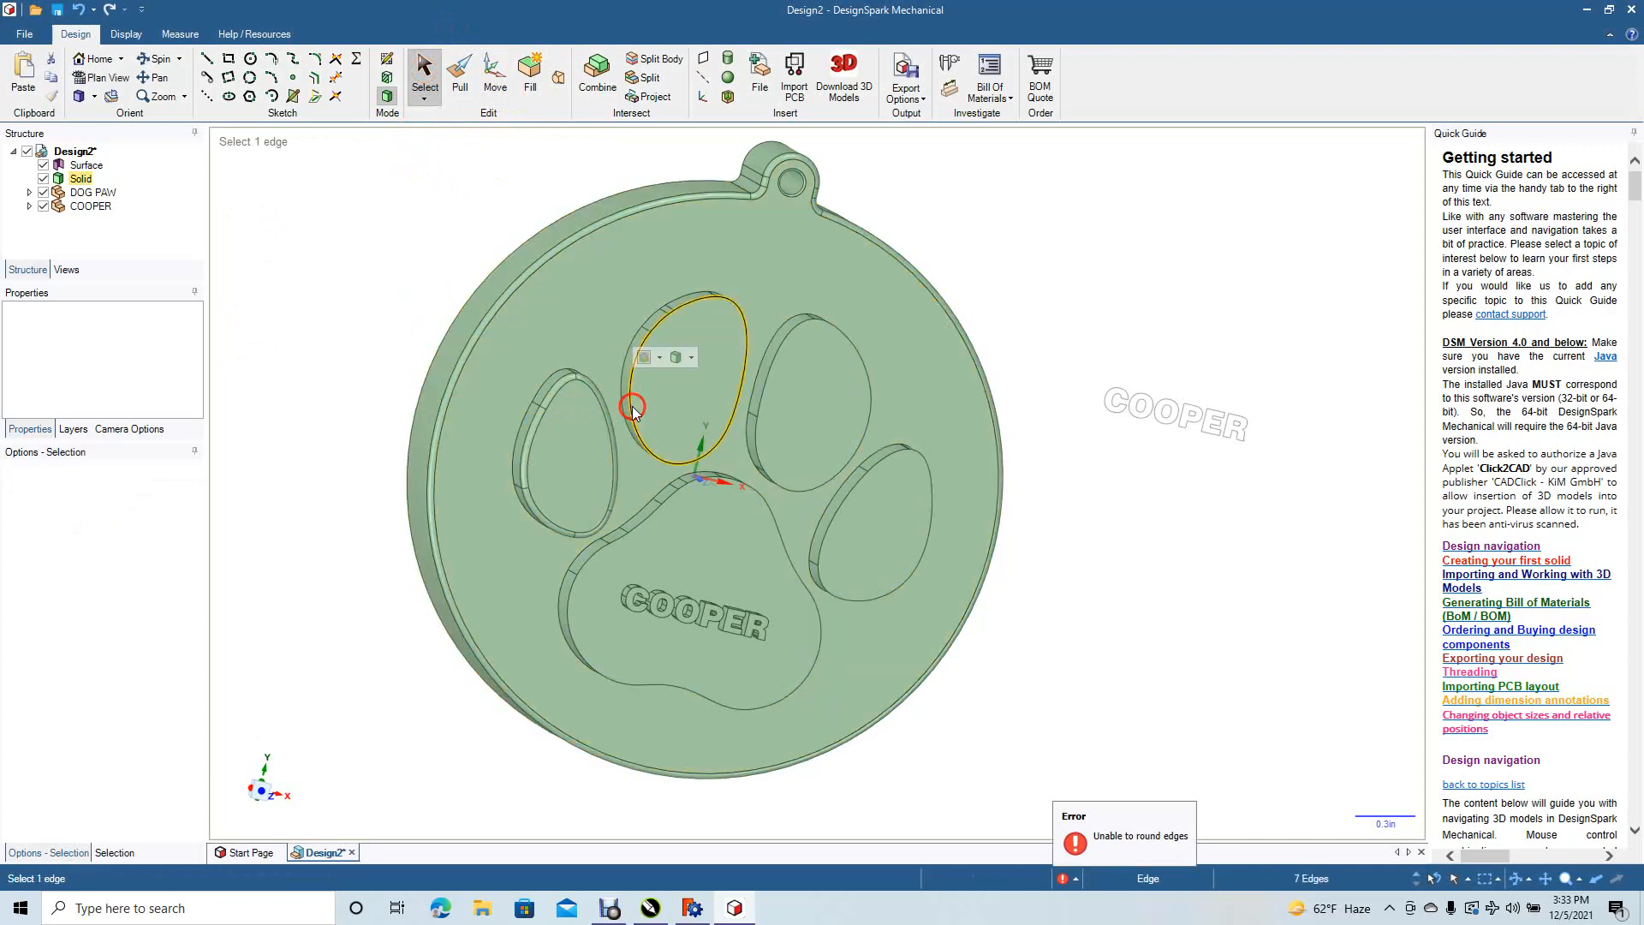
click(462, 86)
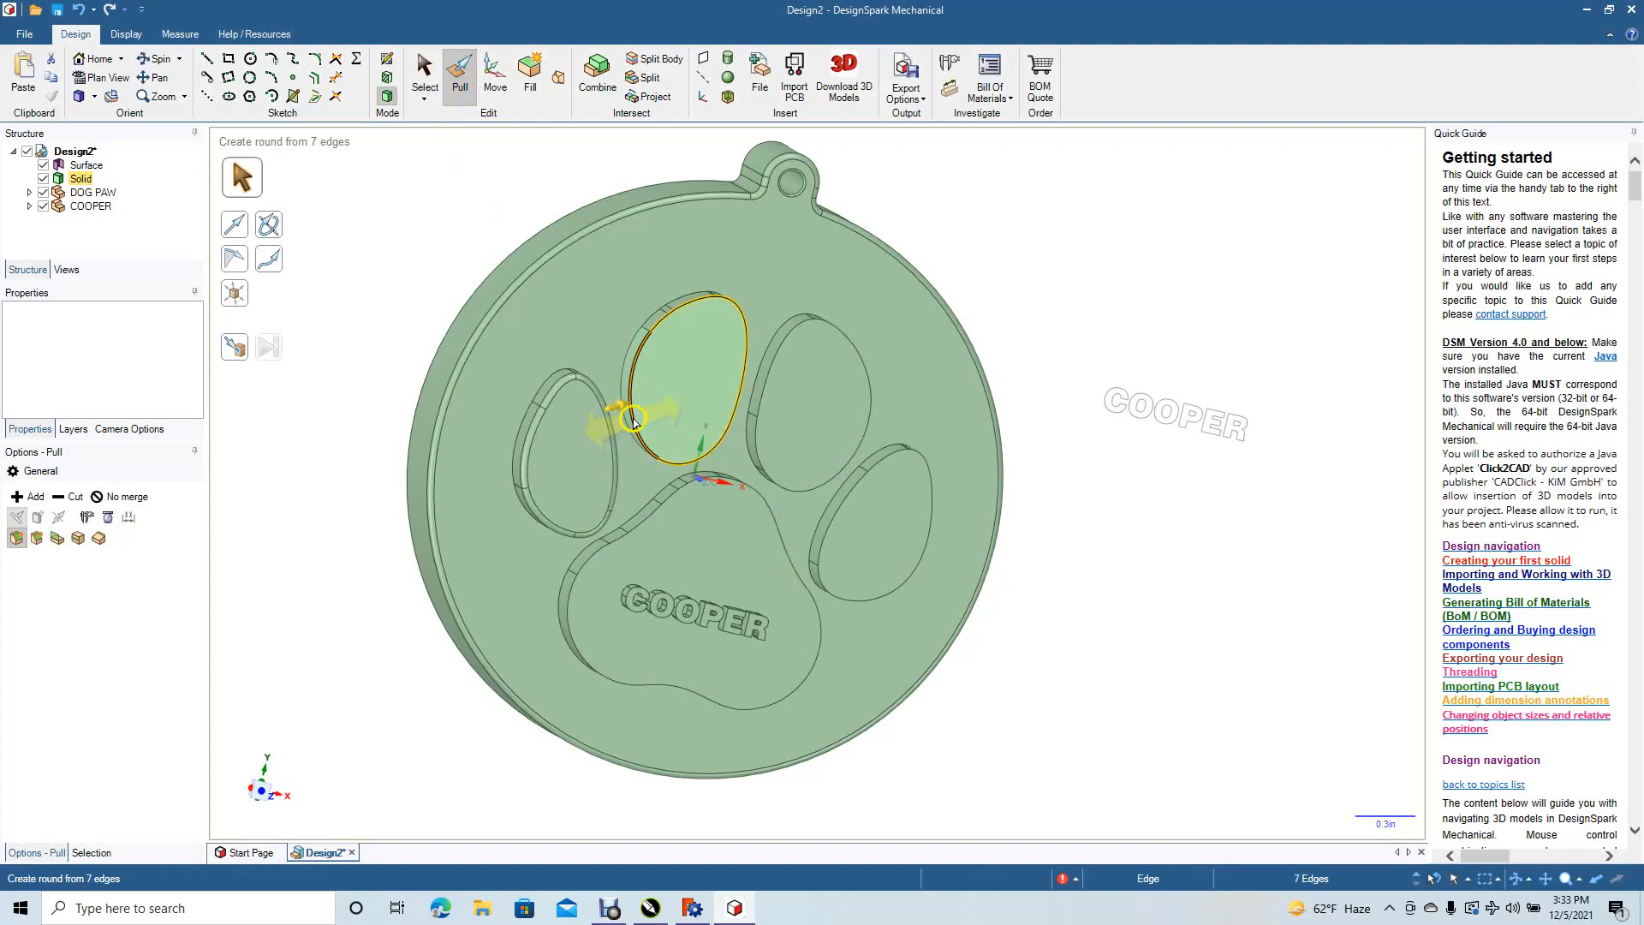
drag(633, 420, 646, 416)
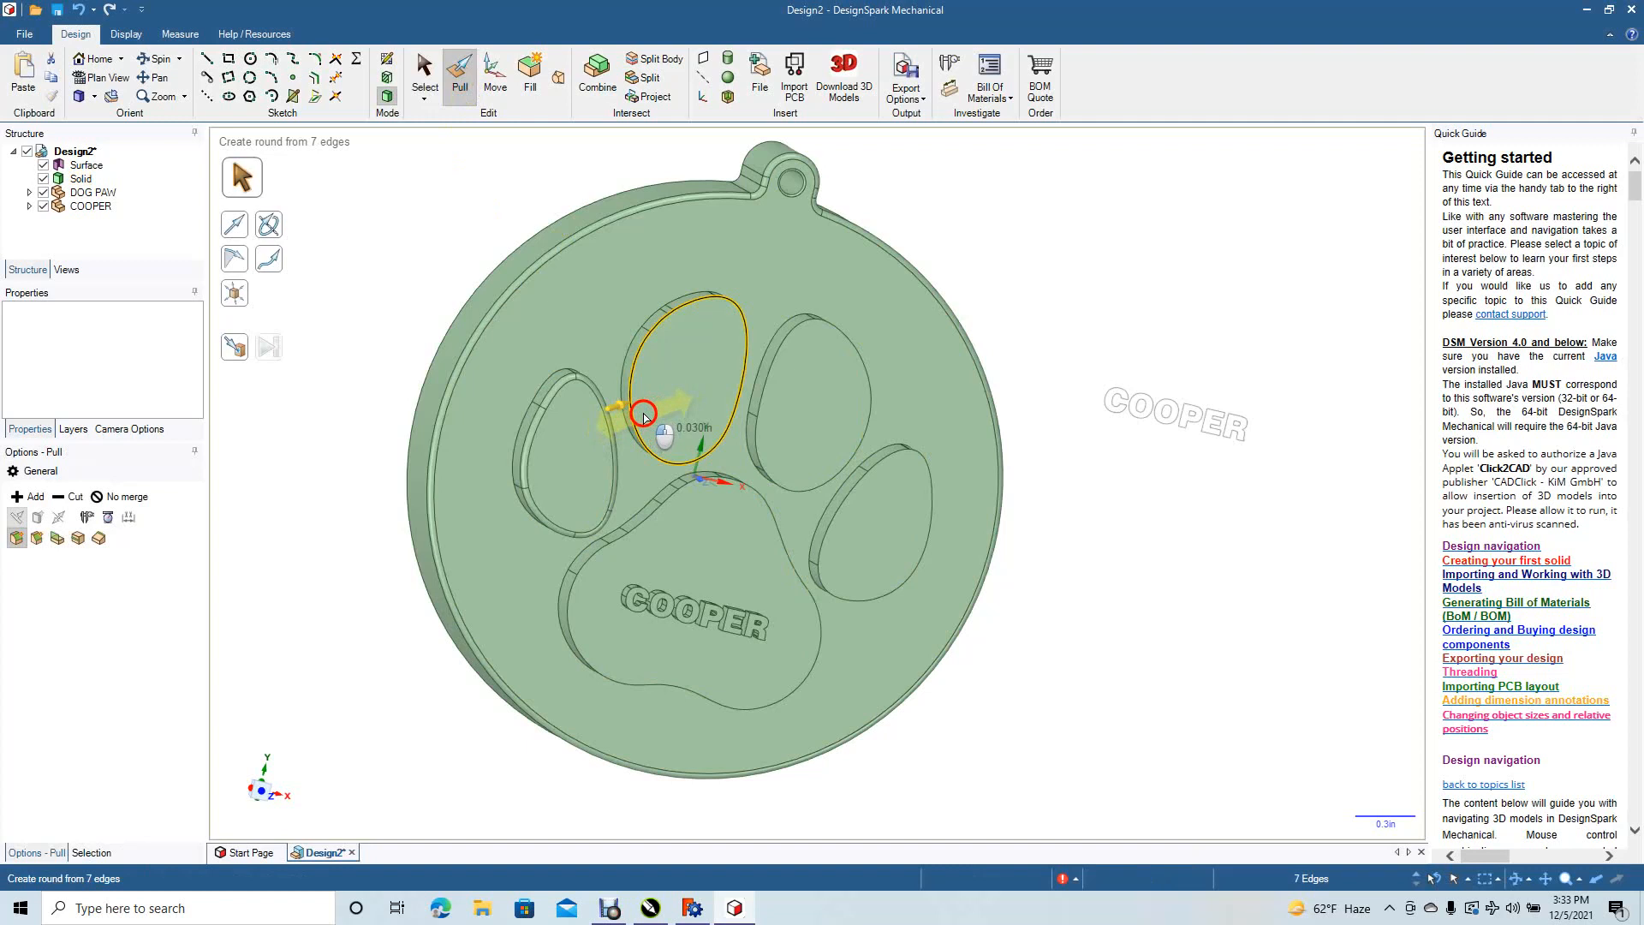
drag(644, 416, 645, 418)
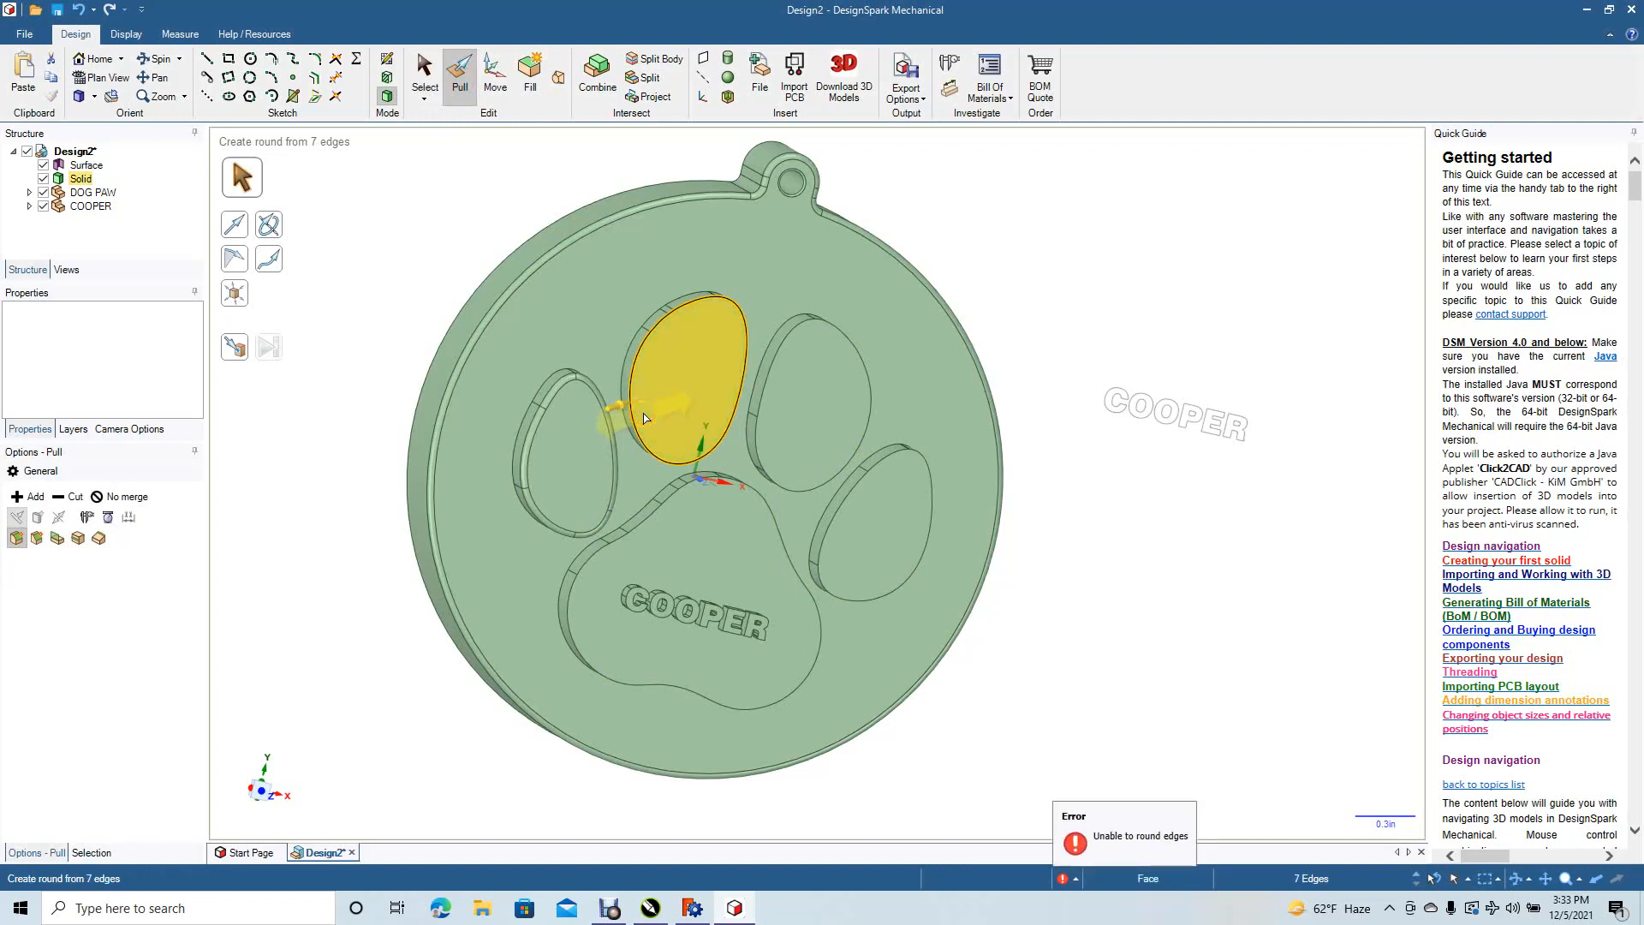
click(425, 73)
click(373, 287)
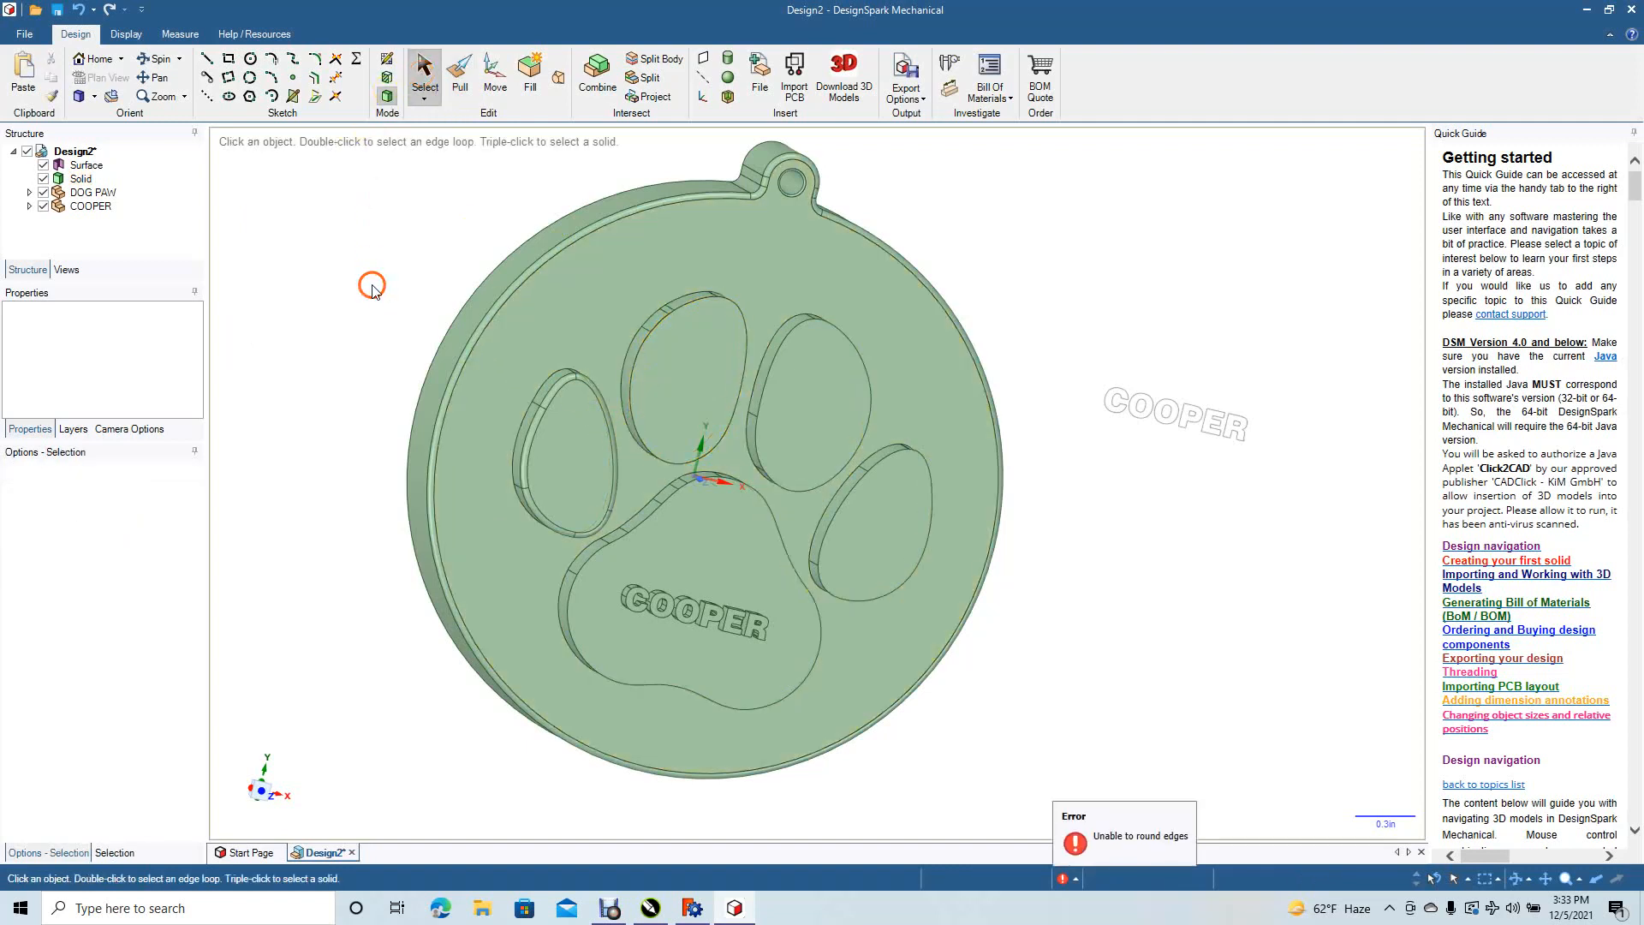
- Undo the rounding on the outer left toe pad and clear the selection
key(ctrl+z)
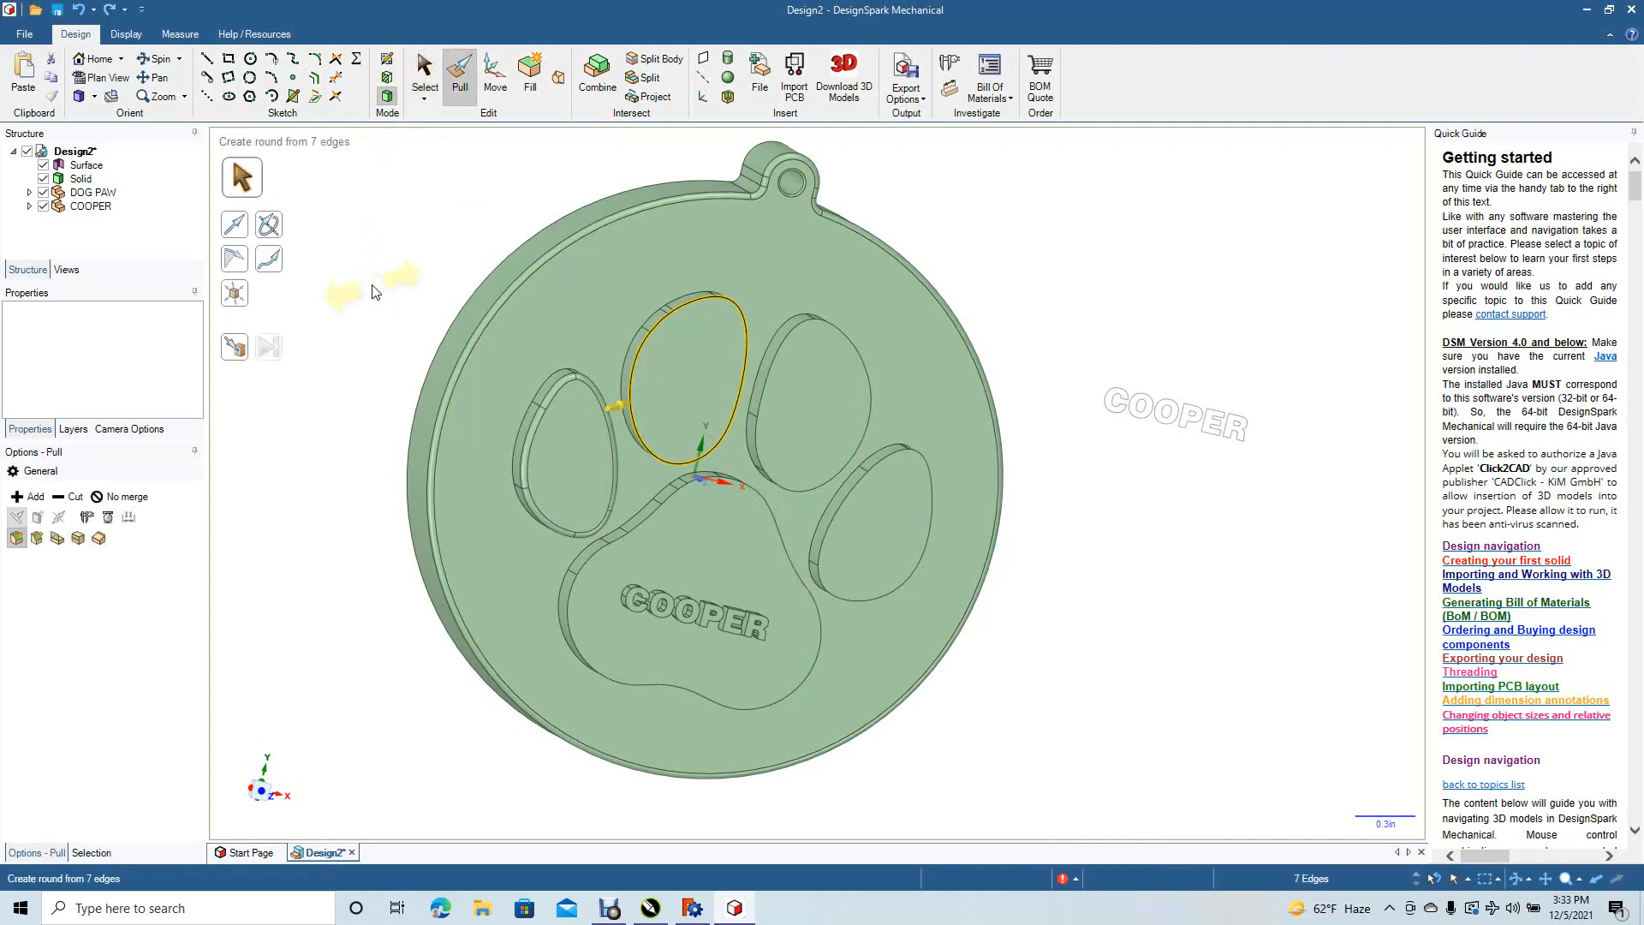
key(ctrl+z)
click(383, 279)
key(ctrl+z)
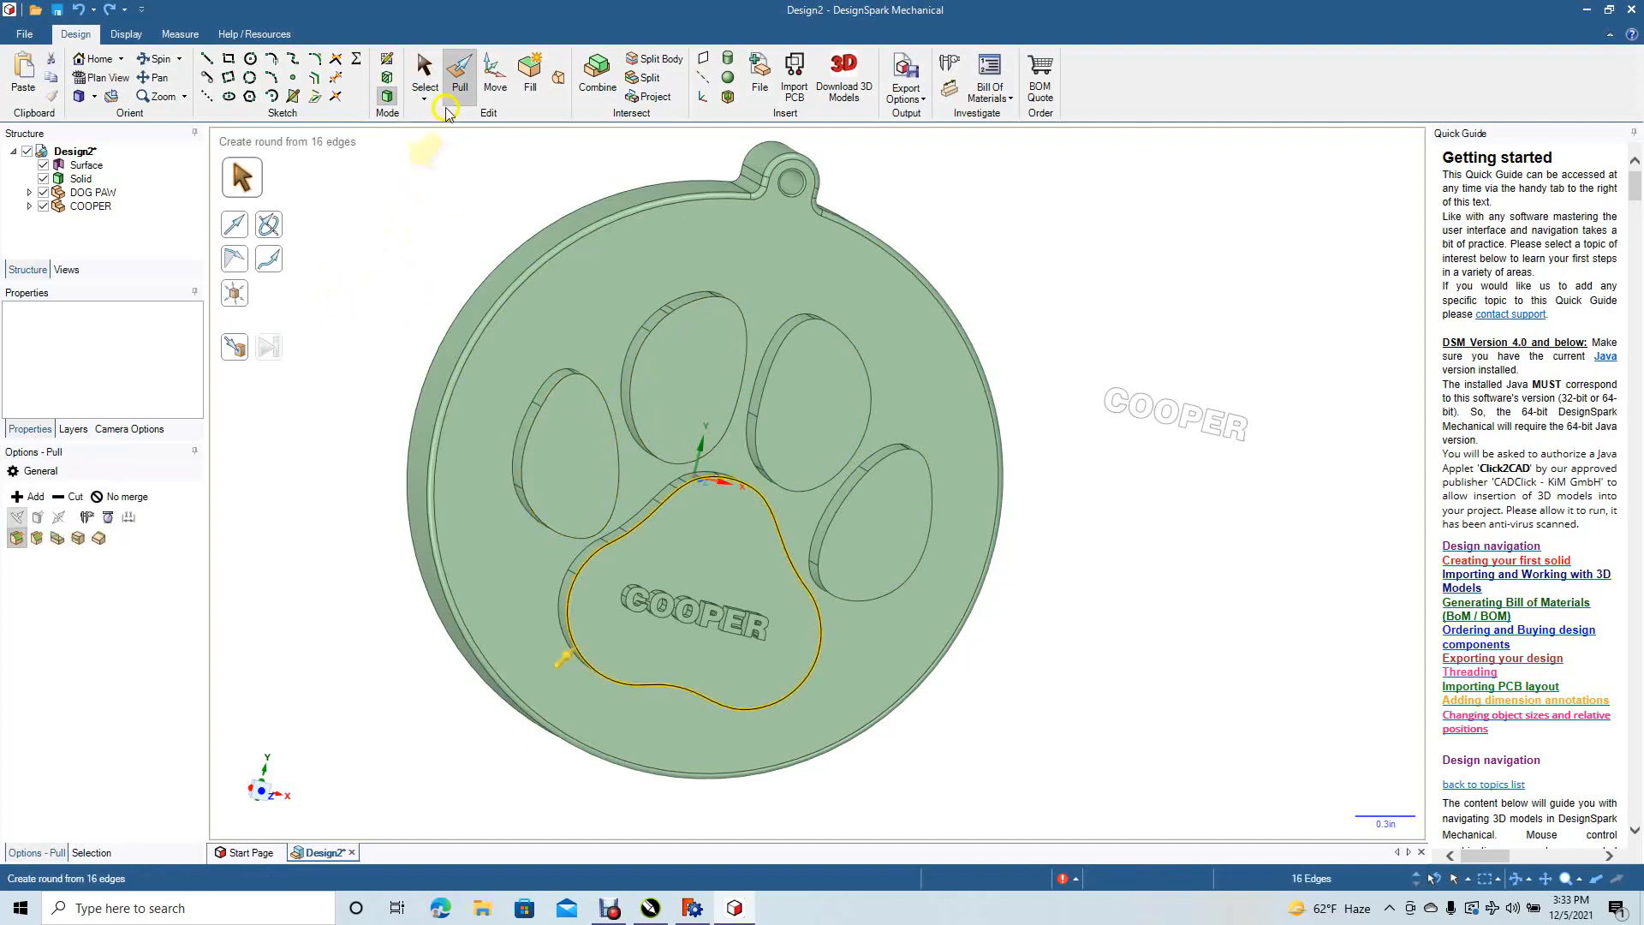
click(426, 69)
click(659, 351)
key(Escape)
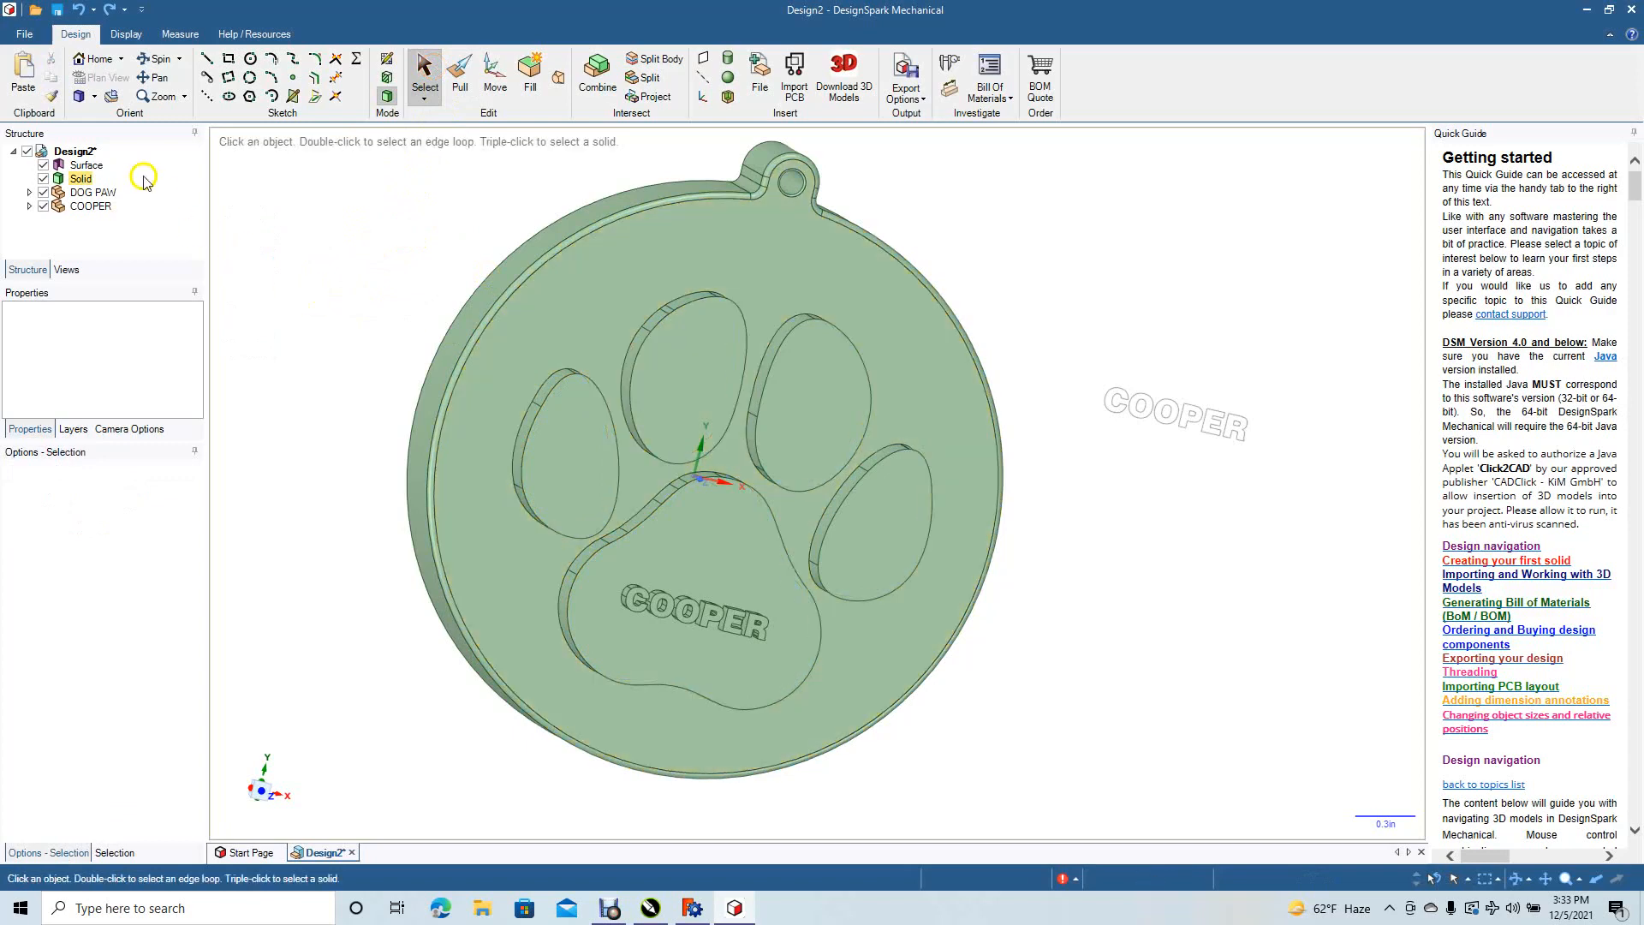
- Examine the raised paw and COOPER lettering on the tag in the top and isometric views
click(95, 97)
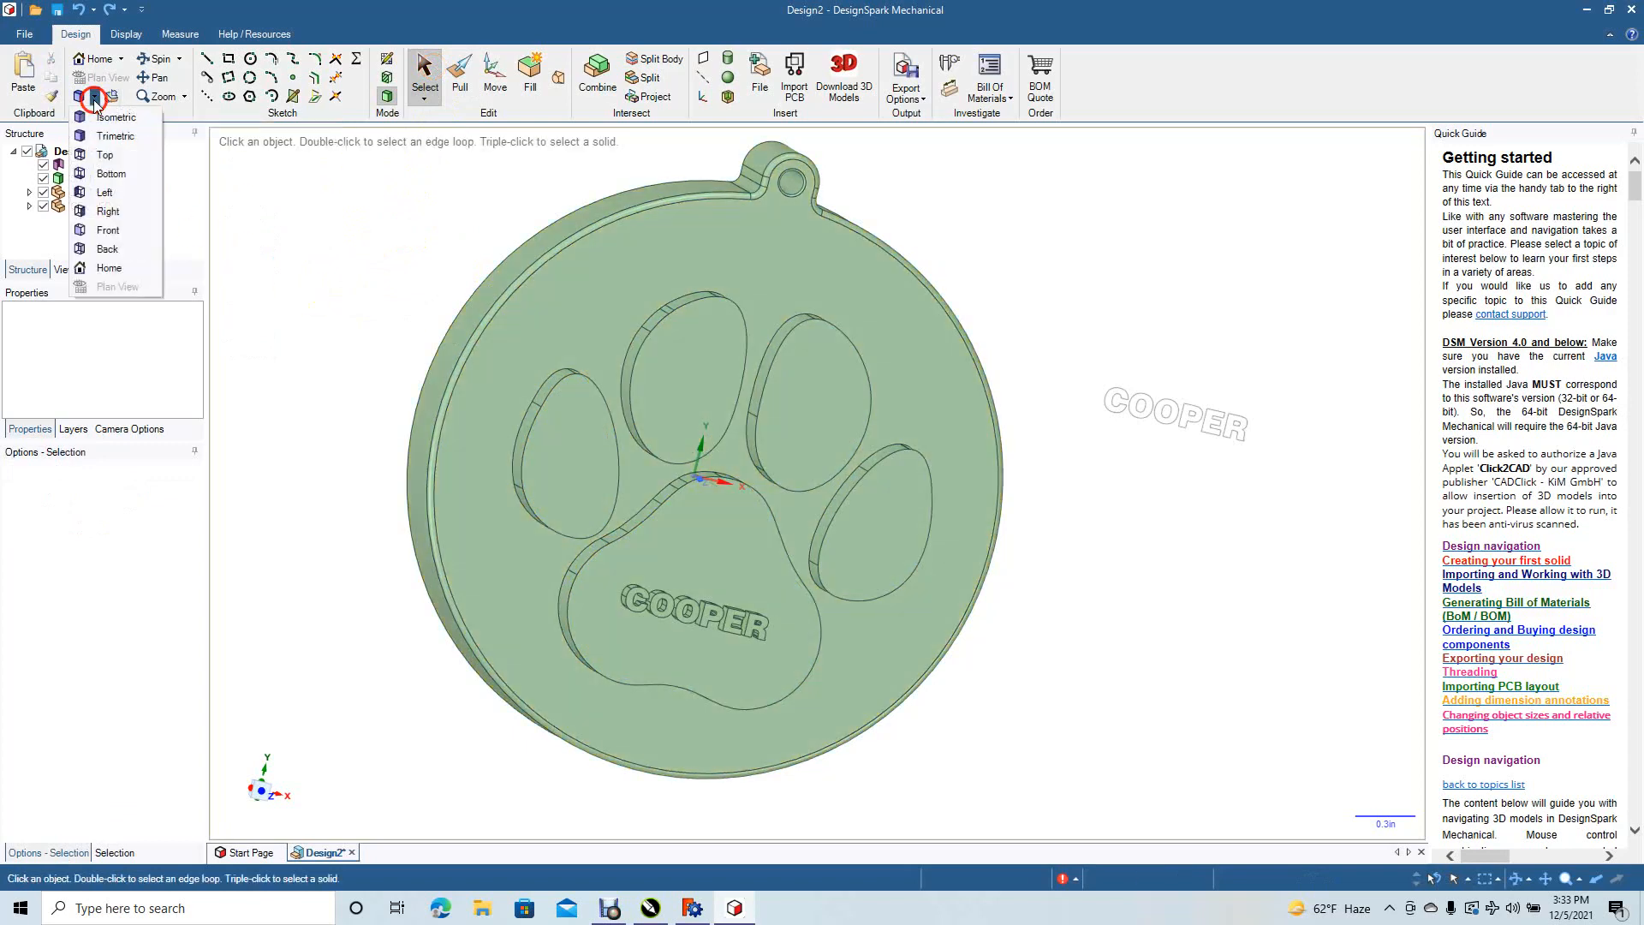
click(101, 153)
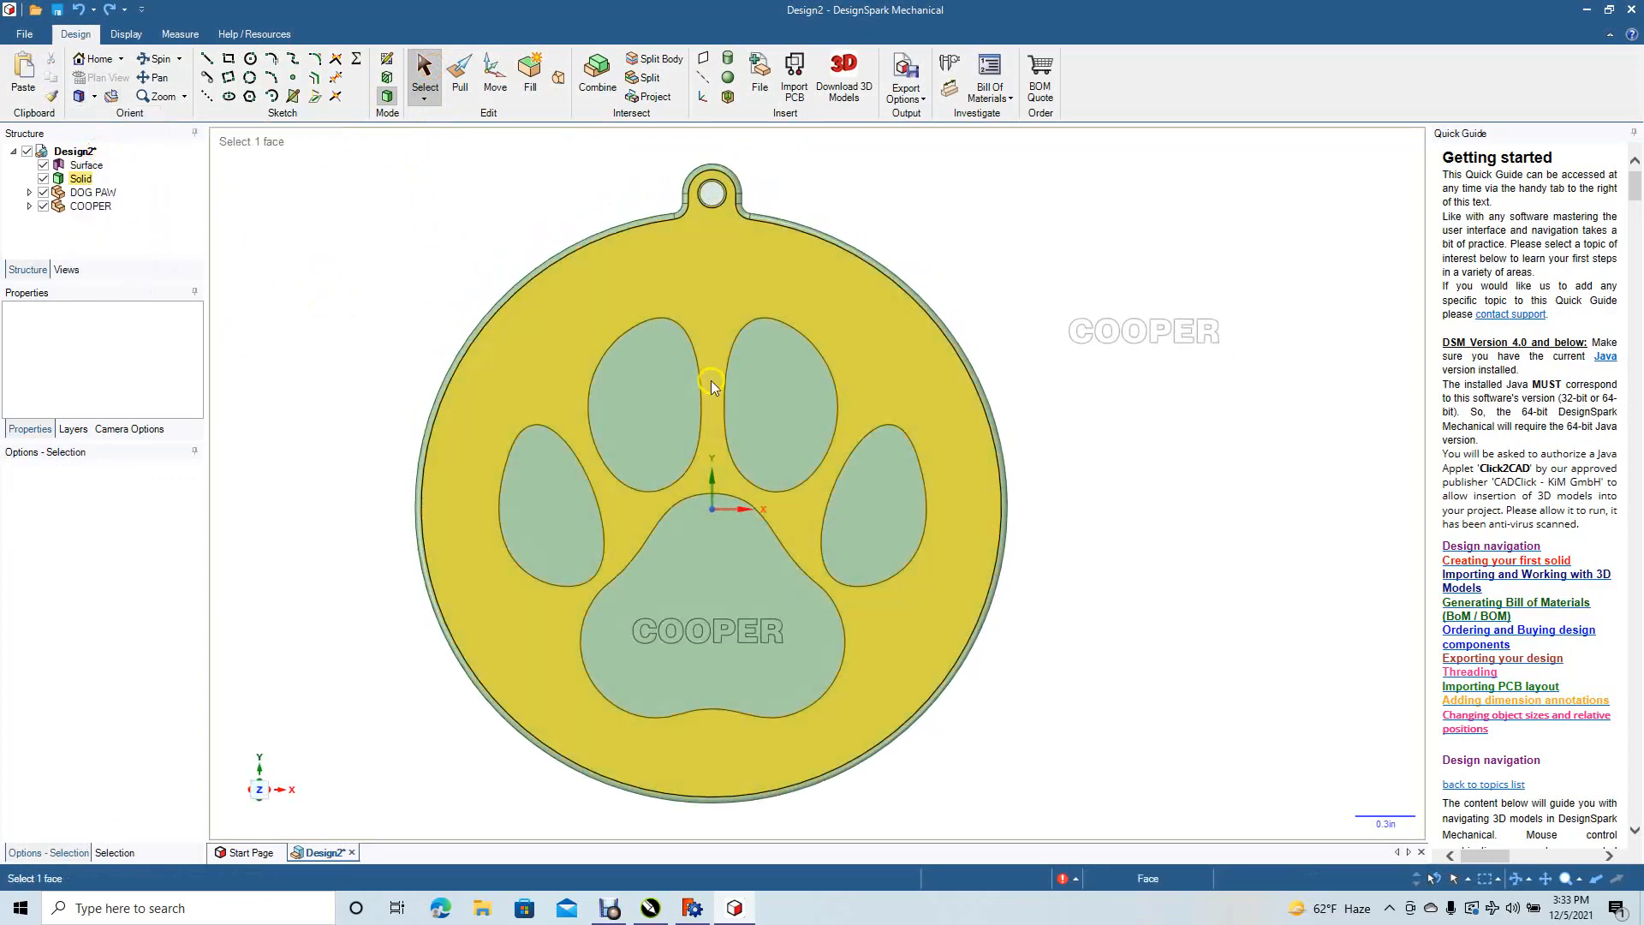
click(95, 97)
click(103, 120)
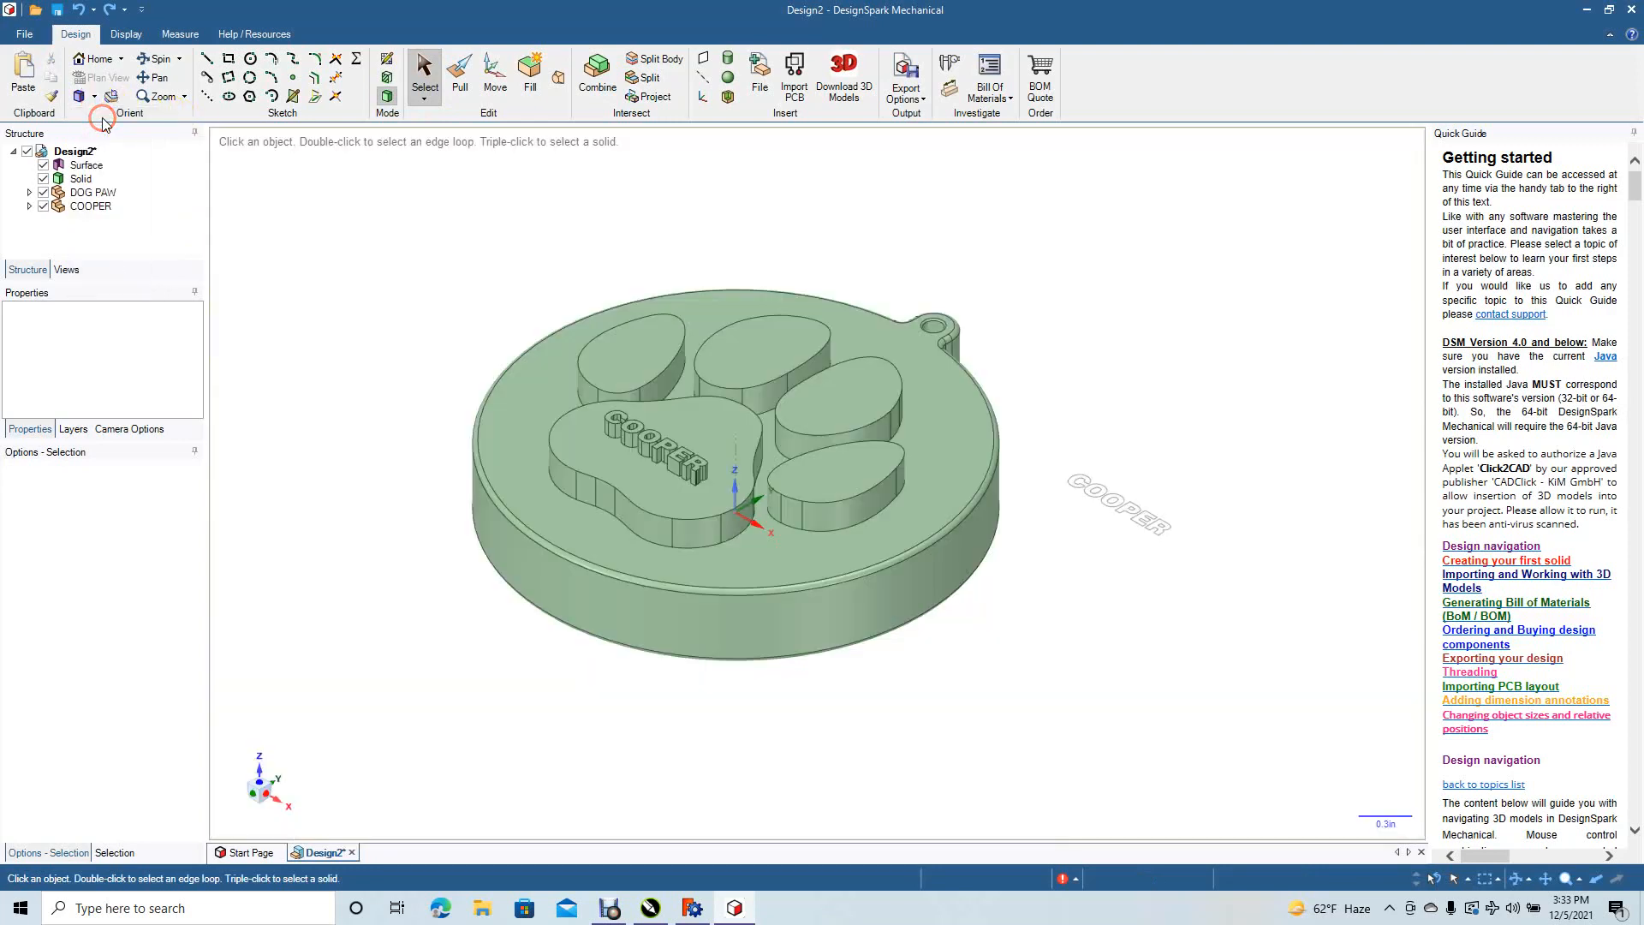
click(445, 673)
click(1029, 509)
drag(1059, 454, 1280, 625)
click(743, 651)
click(435, 561)
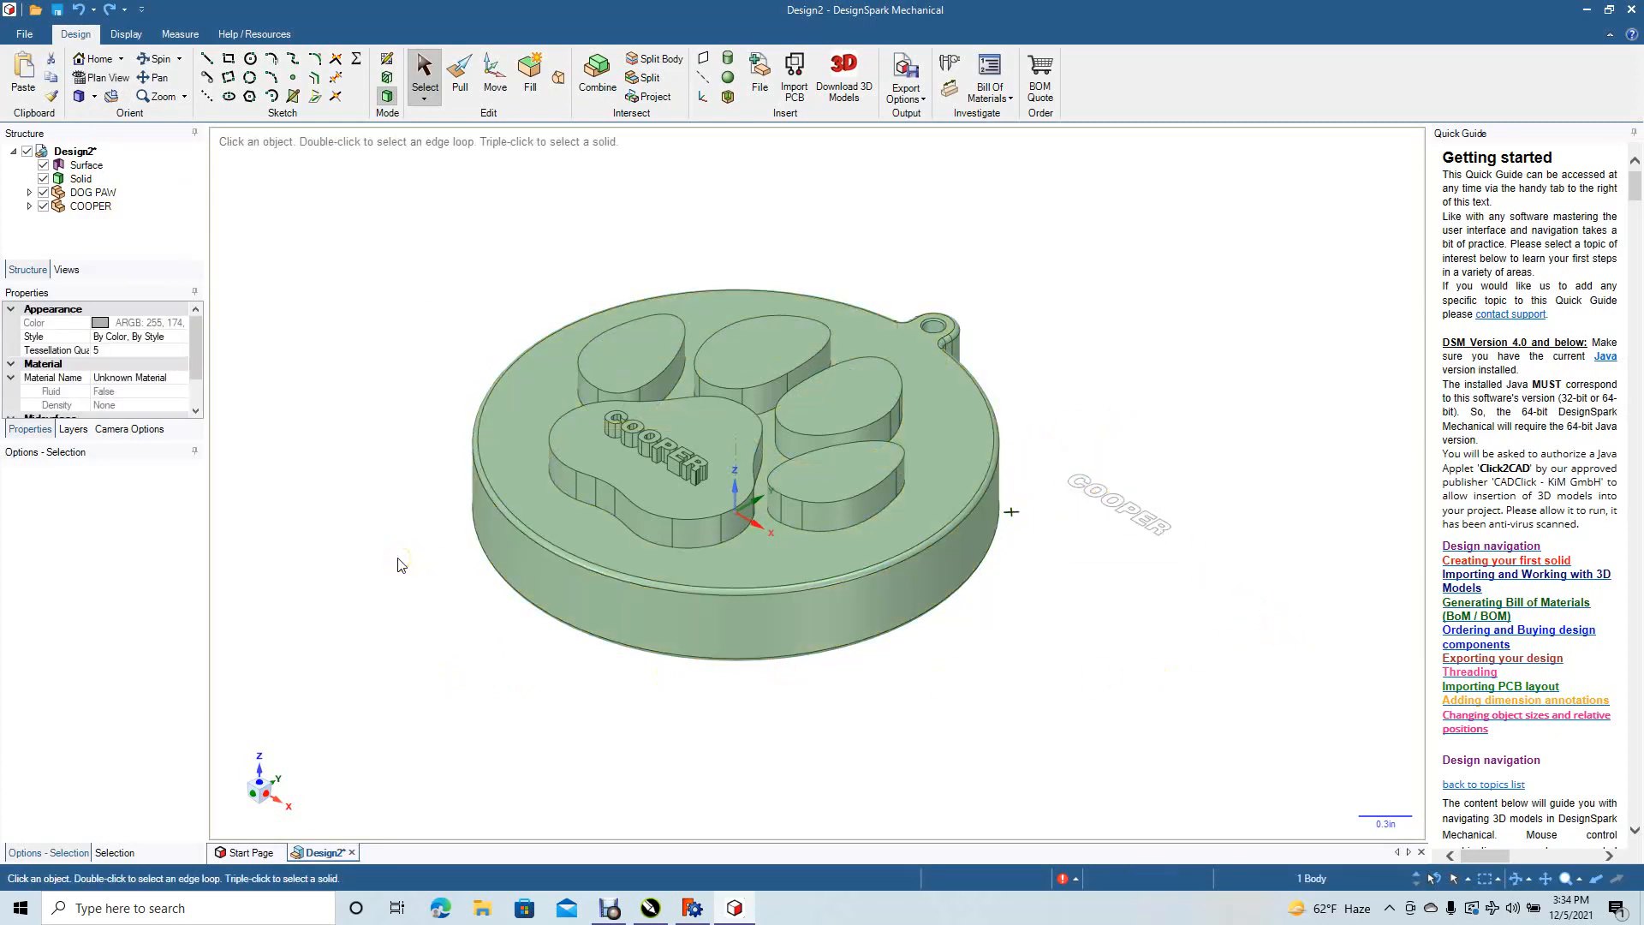
click(829, 689)
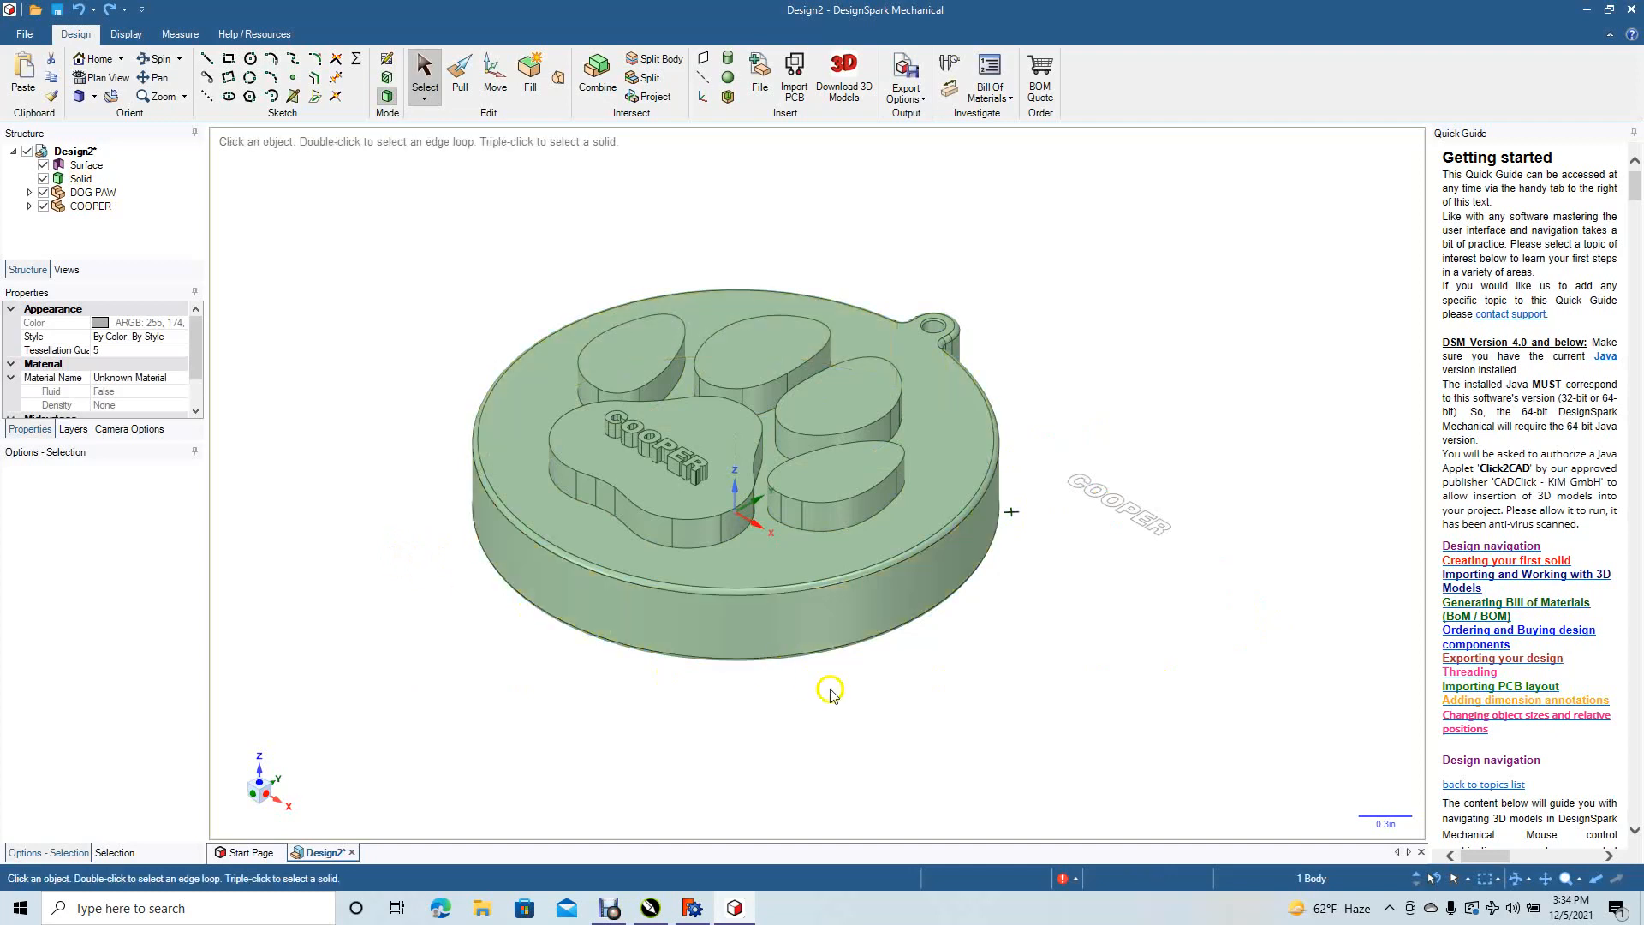